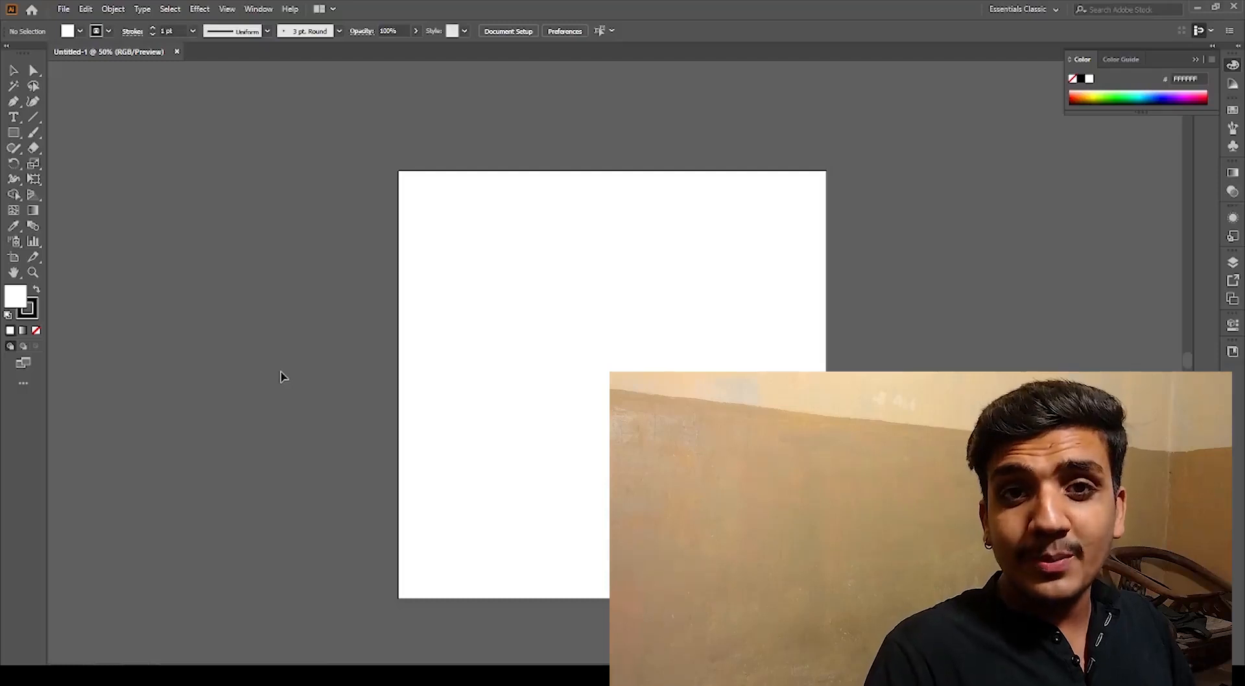
# Step: Draw an ellipse about 273 x 315 px in the upper middle of the artboard
pyautogui.scroll(1, 314, 428)
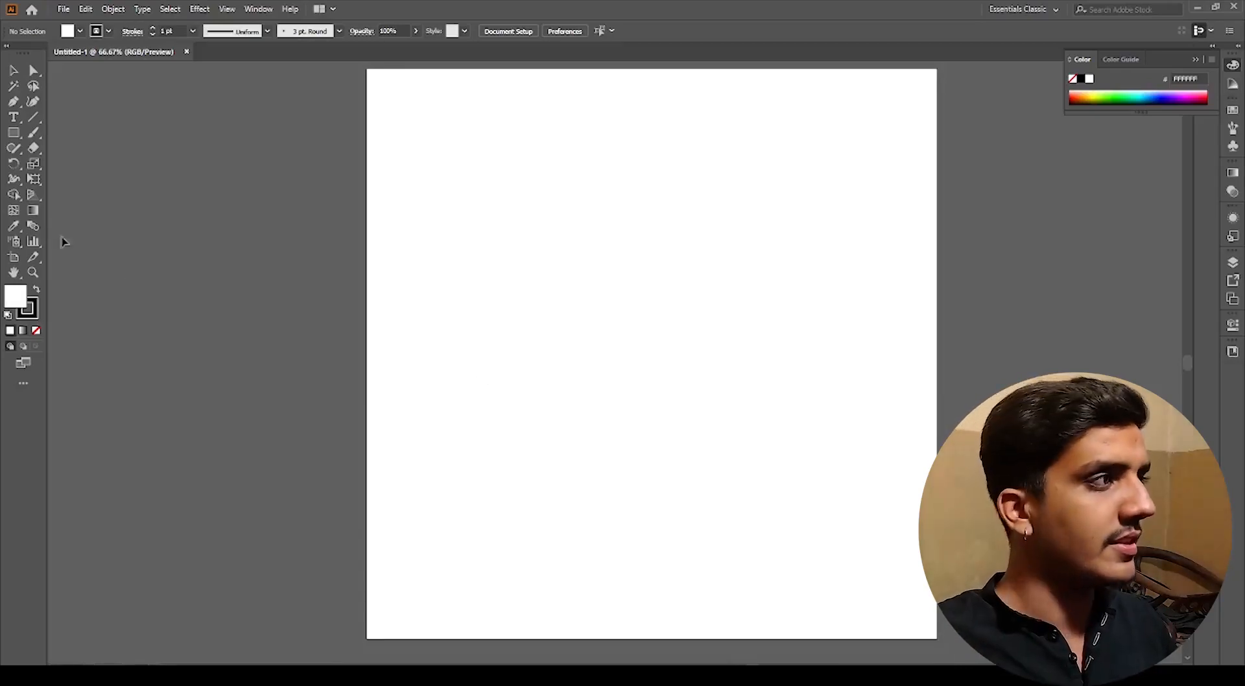
pyautogui.moveTo(13, 135); pyautogui.dragTo(65, 165)
pyautogui.moveTo(540, 199); pyautogui.dragTo(697, 379)
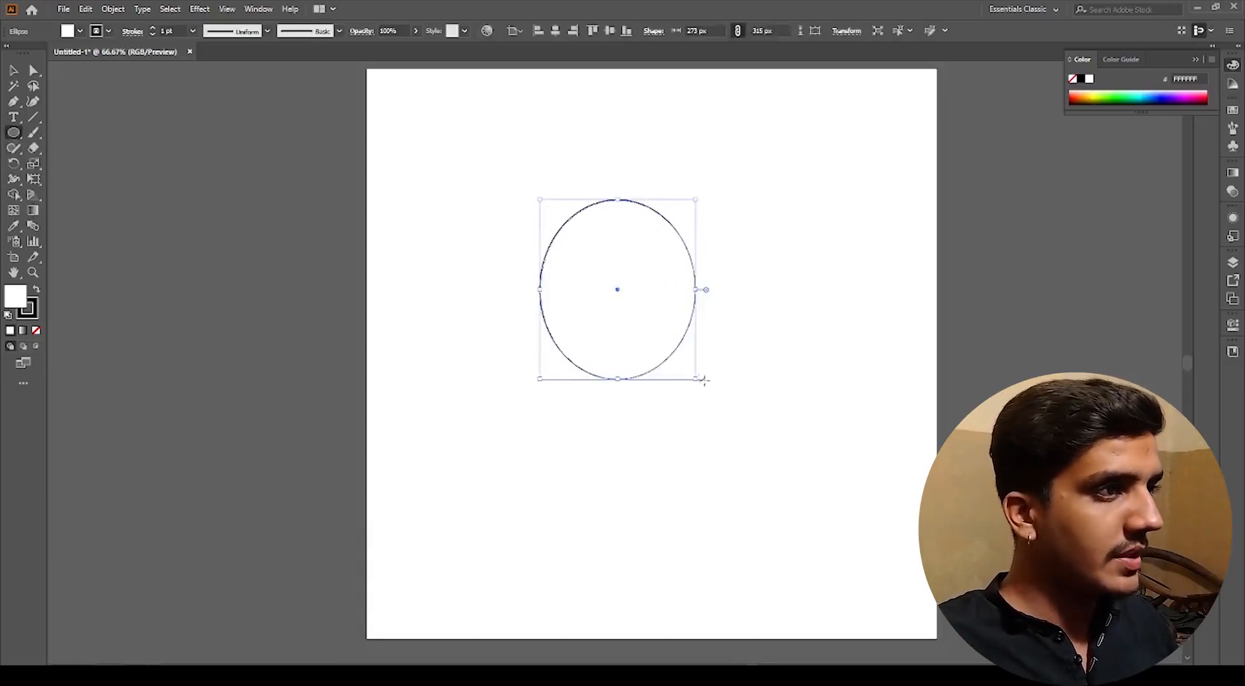
# Step: Swap fill and stroke so the ellipse has a solid black fill, and select it
pyautogui.hotkey('shift', 'x')
pyautogui.hotkey('ctrl', 'shift', 'a')
pyautogui.press('v')
pyautogui.click(636, 322)
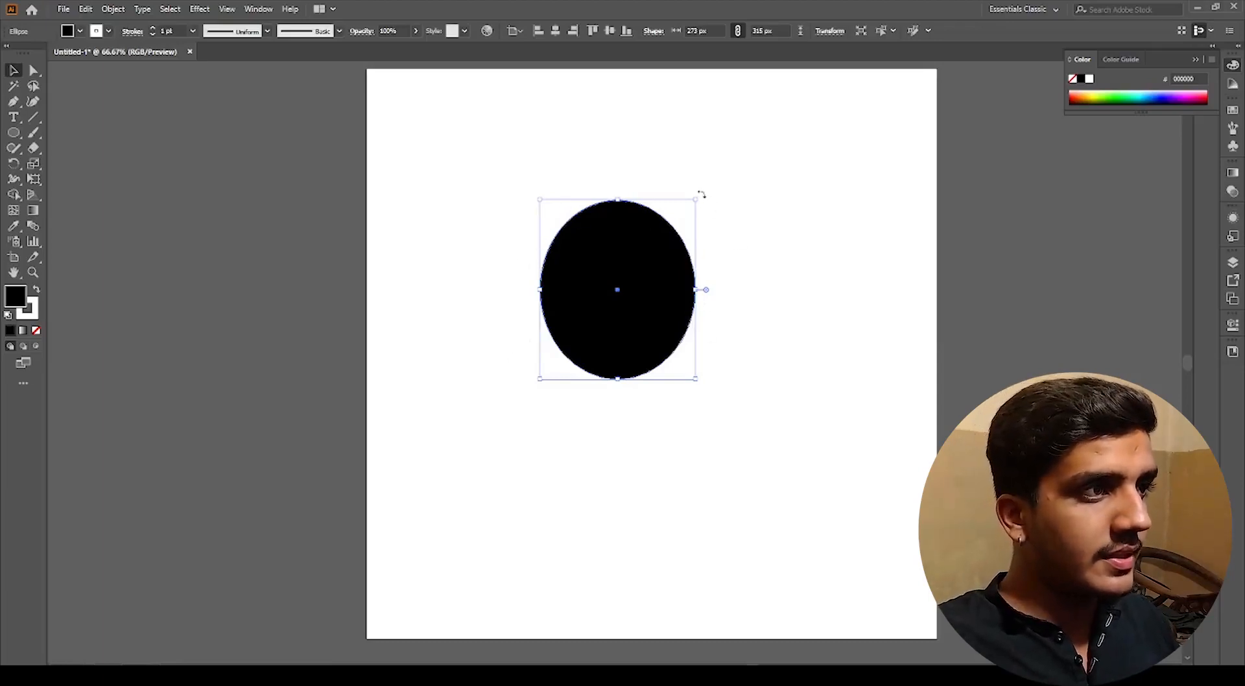
# Step: Try rotating and moving the ellipse by its bounding box, and undo those five changes
pyautogui.moveTo(701, 194); pyautogui.dragTo(670, 379)
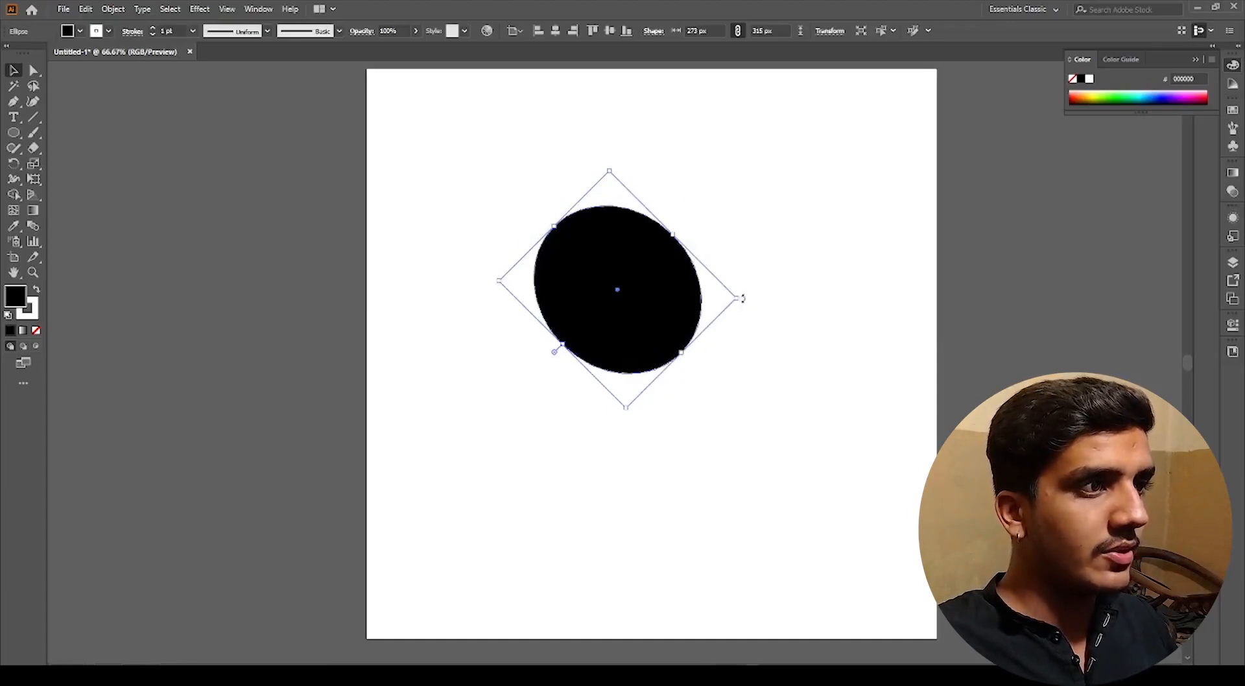
pyautogui.moveTo(740, 298); pyautogui.dragTo(551, 391)
pyautogui.click(593, 406)
pyautogui.moveTo(596, 280); pyautogui.dragTo(603, 379)
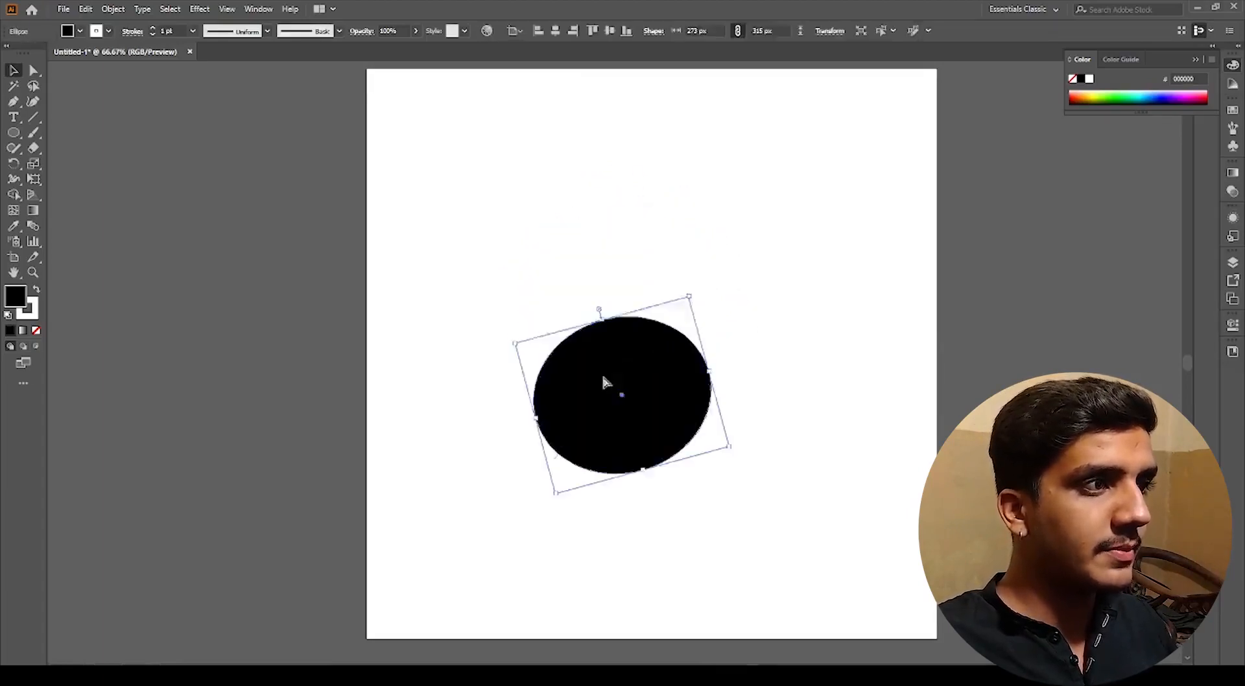
pyautogui.hotkey('ctrl', 'z')
pyautogui.hotkey('ctrl', 'z')
pyautogui.hotkey('ctrl', 'z')
pyautogui.hotkey('ctrl', 'z')
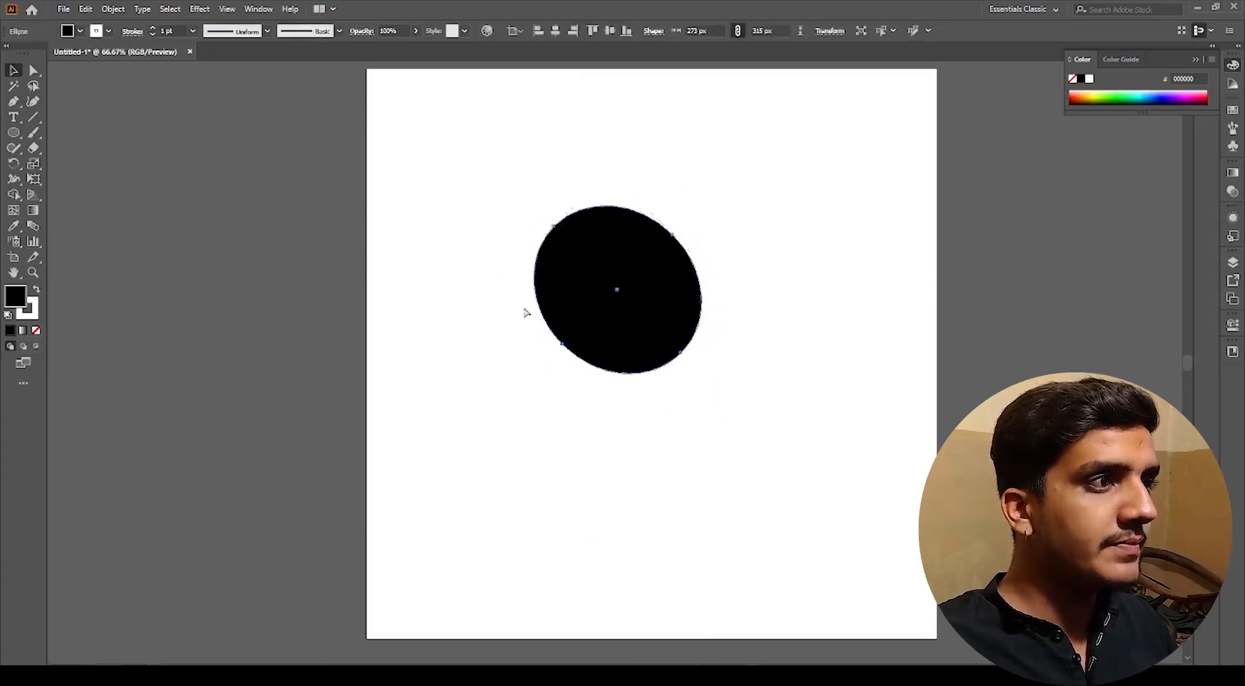
pyautogui.hotkey('ctrl', 'z')
pyautogui.hotkey('ctrl', 'z')
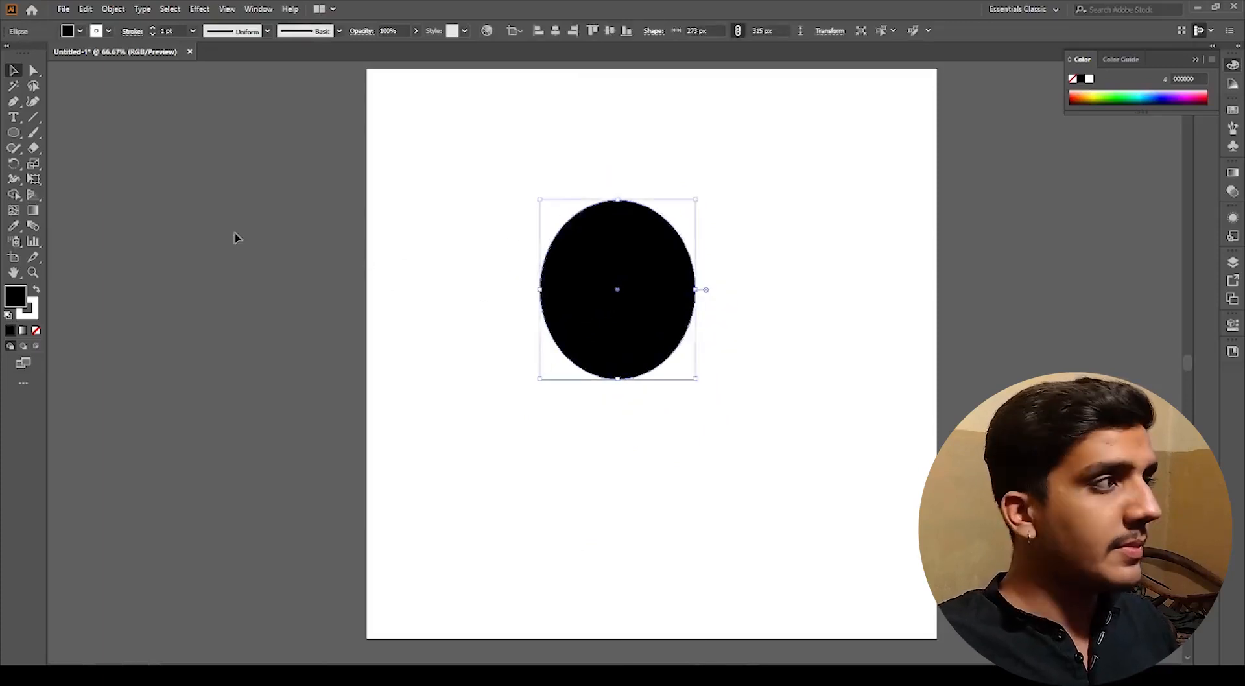
# Step: Experiment with the Rotate tool on the ellipse, rotating it around its center and around a point near its bottom
pyautogui.click(17, 166)
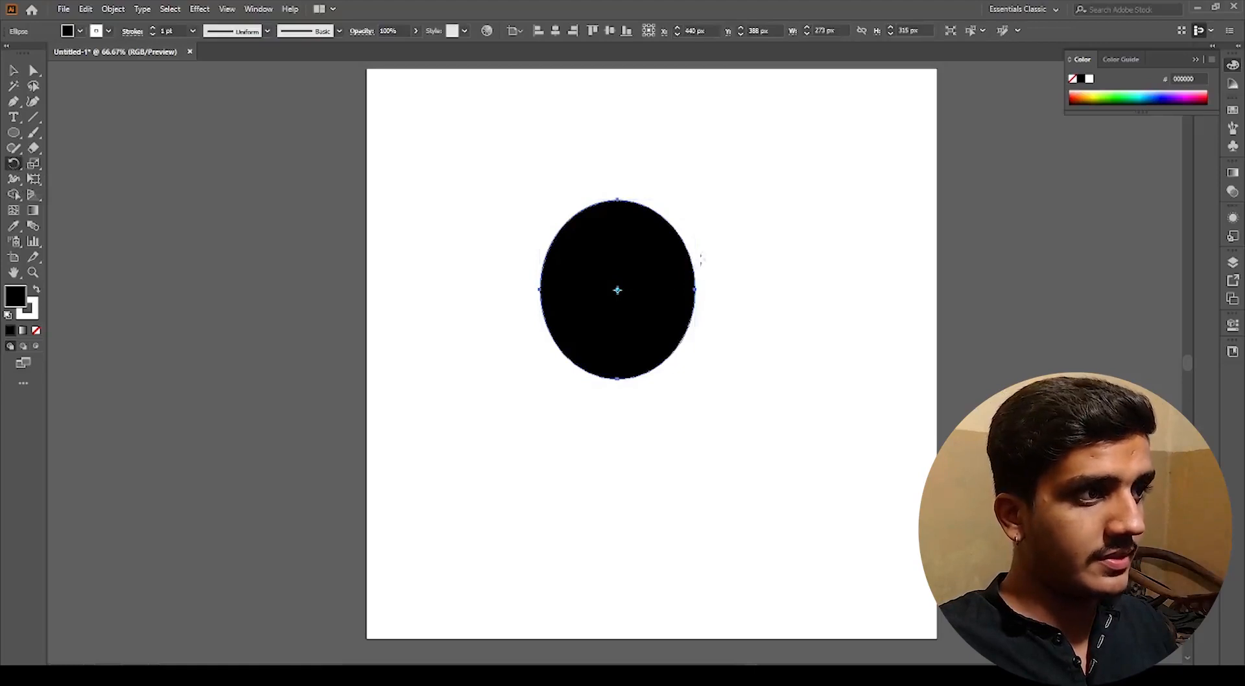
pyautogui.moveTo(702, 234); pyautogui.dragTo(609, 323)
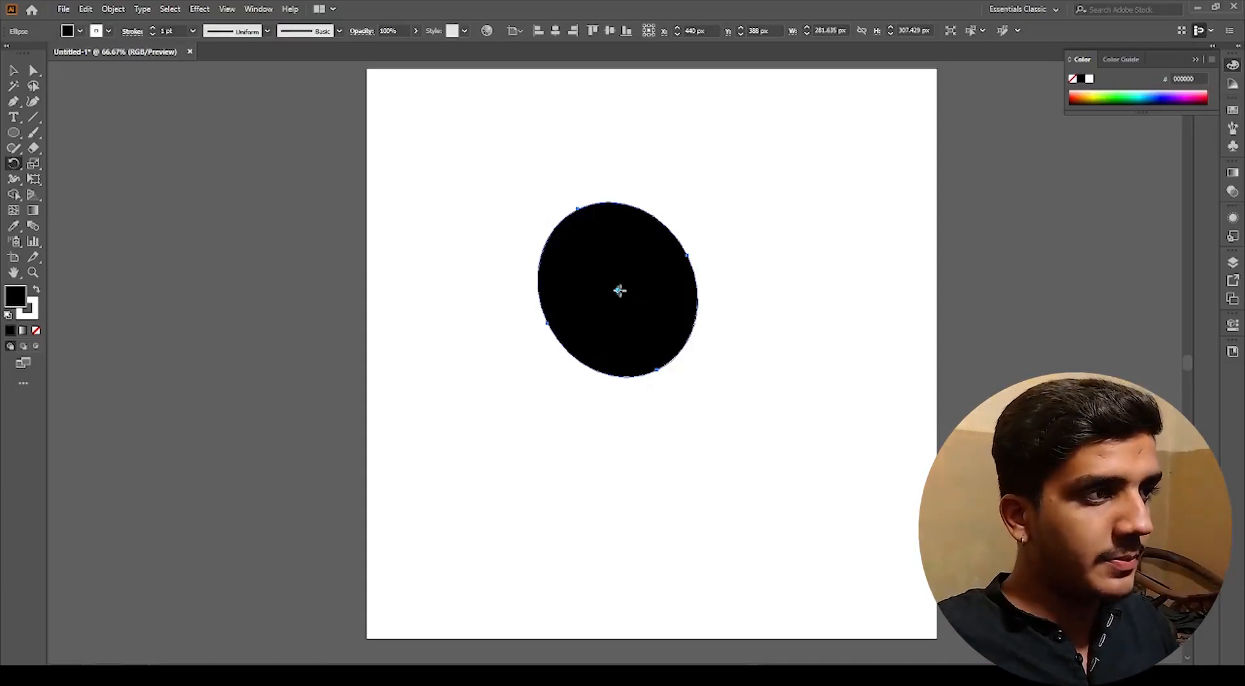
pyautogui.click(656, 361)
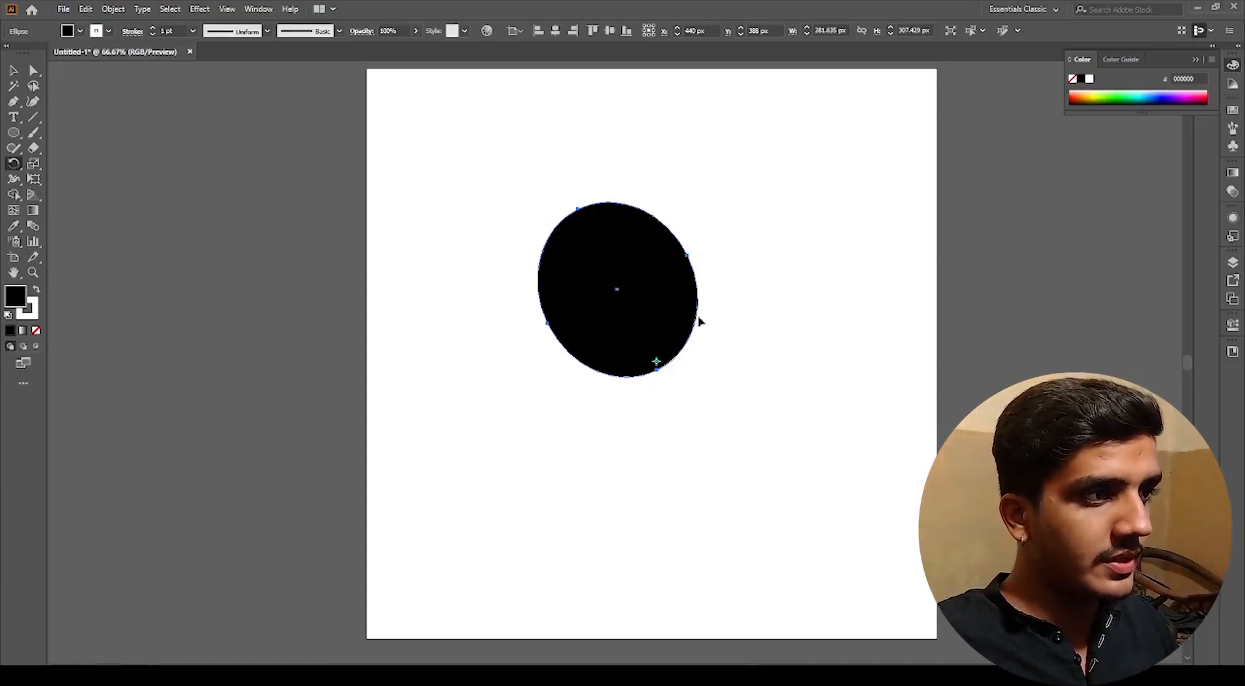
pyautogui.moveTo(712, 279); pyautogui.dragTo(585, 368)
pyautogui.moveTo(713, 383); pyautogui.dragTo(681, 426)
pyautogui.moveTo(779, 455); pyautogui.dragTo(684, 484)
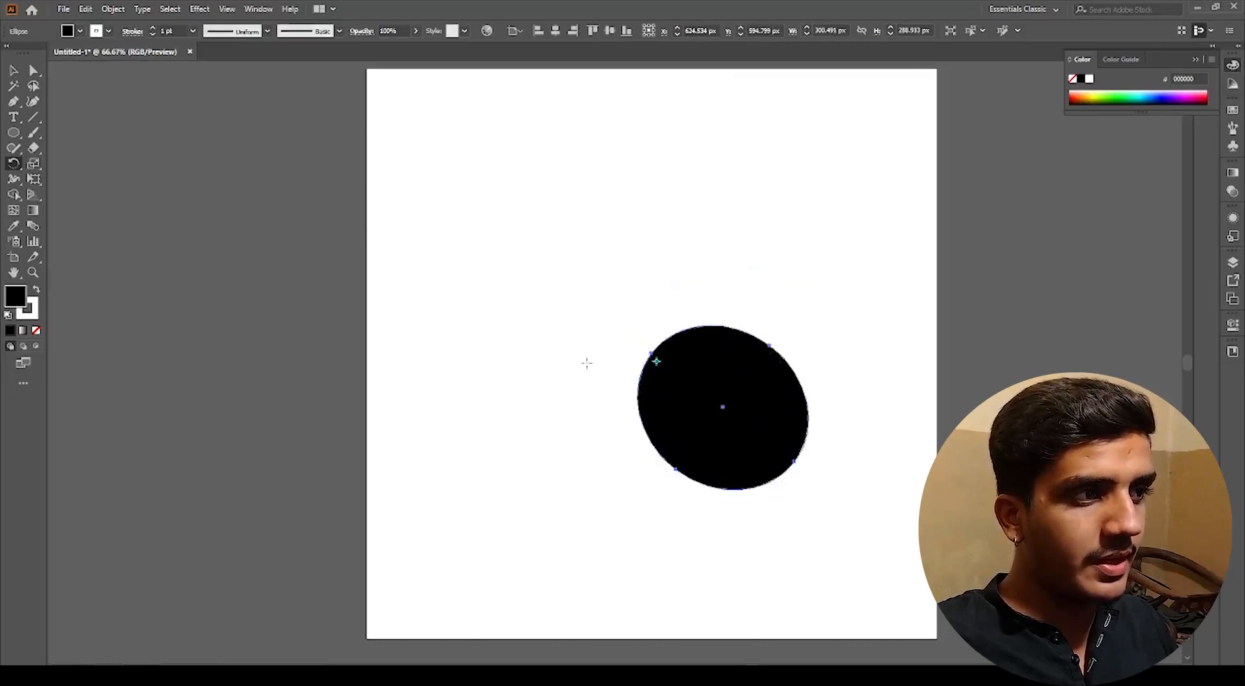
pyautogui.moveTo(587, 361); pyautogui.dragTo(714, 450)
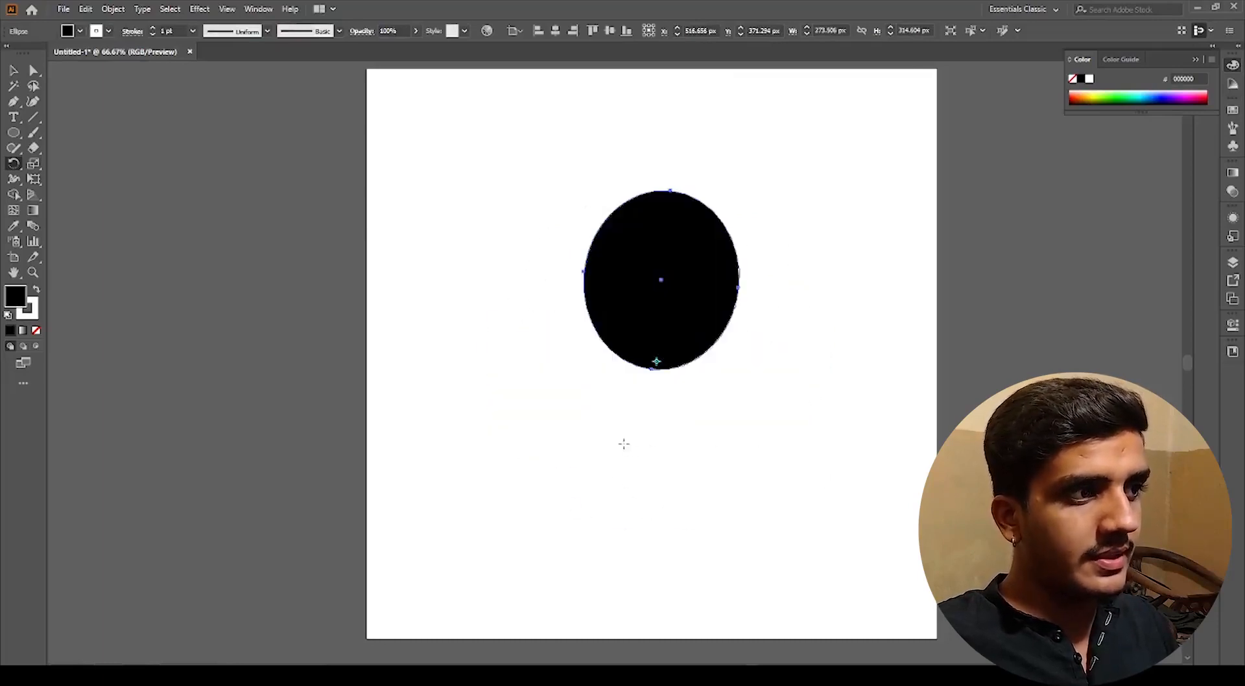
pyautogui.moveTo(623, 442); pyautogui.dragTo(625, 467)
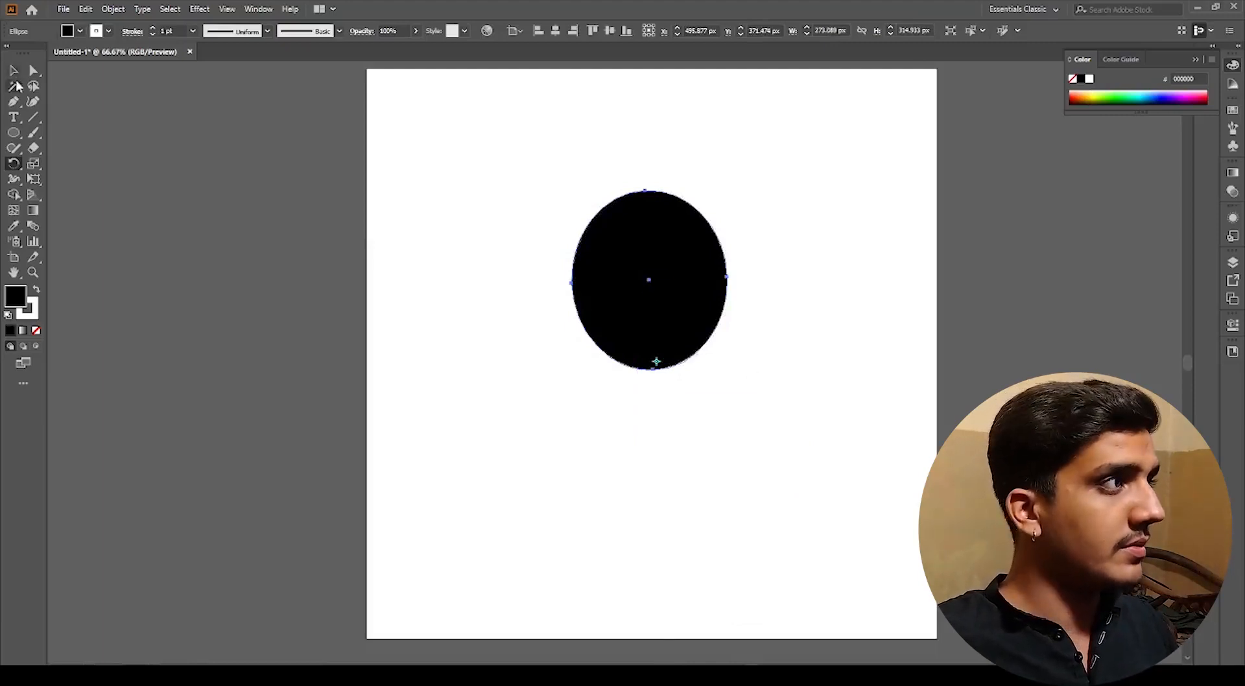
# Step: Select the ellipse and delete it
pyautogui.click(13, 70)
pyautogui.click(527, 208)
pyautogui.moveTo(527, 208); pyautogui.dragTo(681, 381)
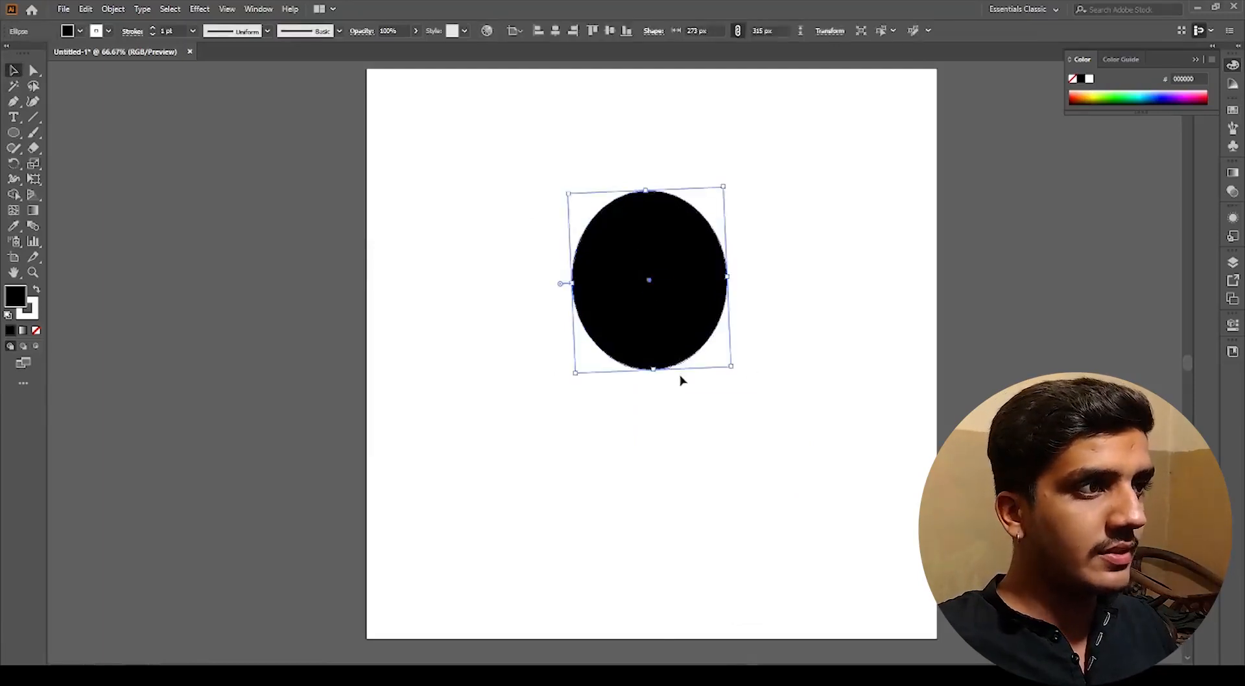
pyautogui.press('Delete')
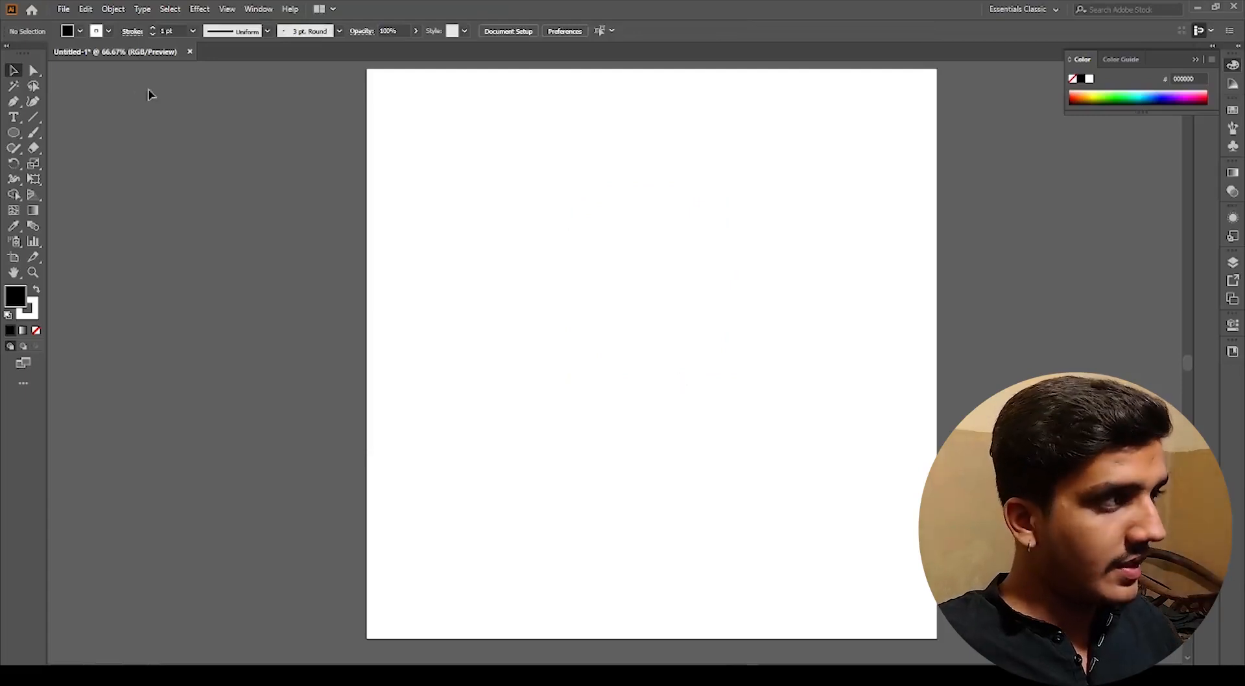
# Step: Draw a narrow vertical ellipse about 59 x 267 px as a petal
pyautogui.click(14, 132)
pyautogui.moveTo(603, 206); pyautogui.dragTo(650, 314)
pyautogui.press('v')
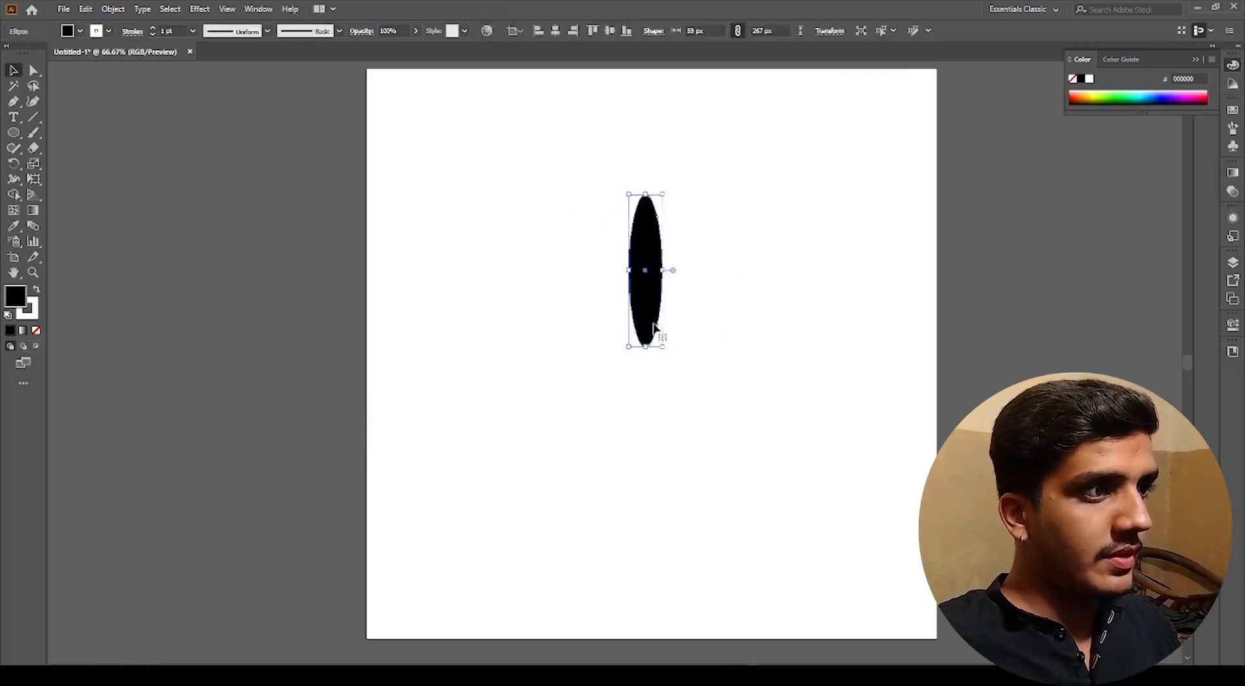
# Step: Set the rotation point at the petal's bottom tip and rotate a copy of the petal to the right
pyautogui.click(13, 164)
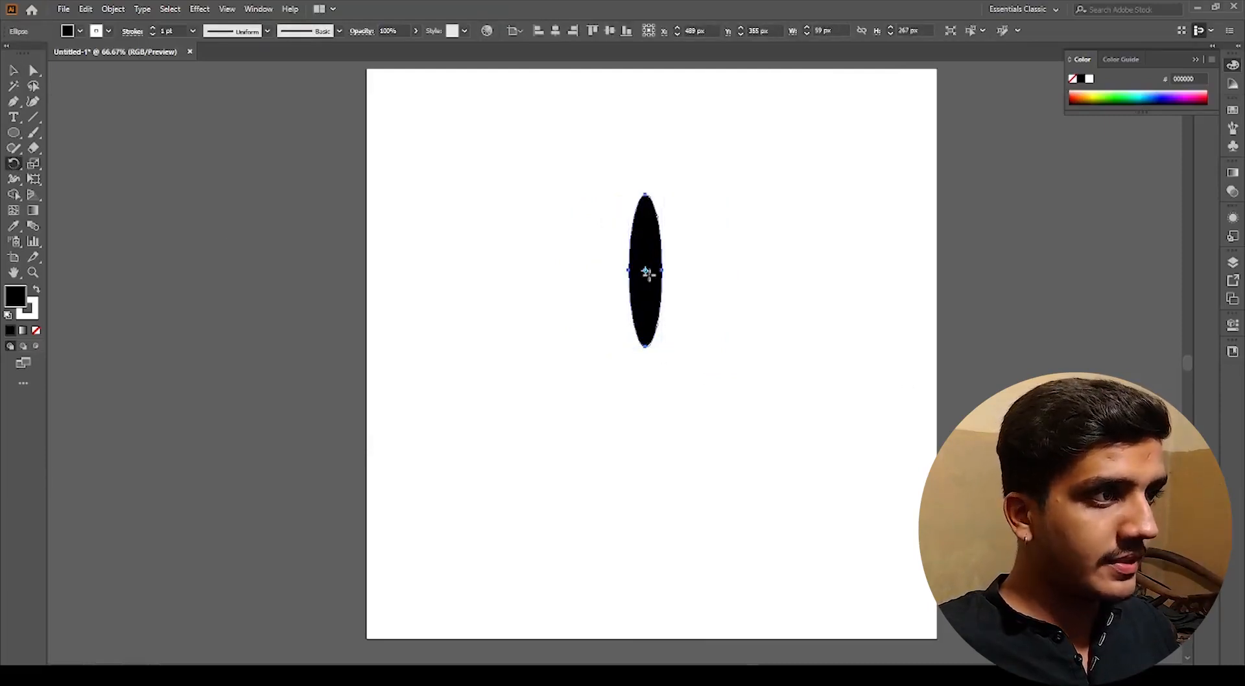
pyautogui.click(646, 345)
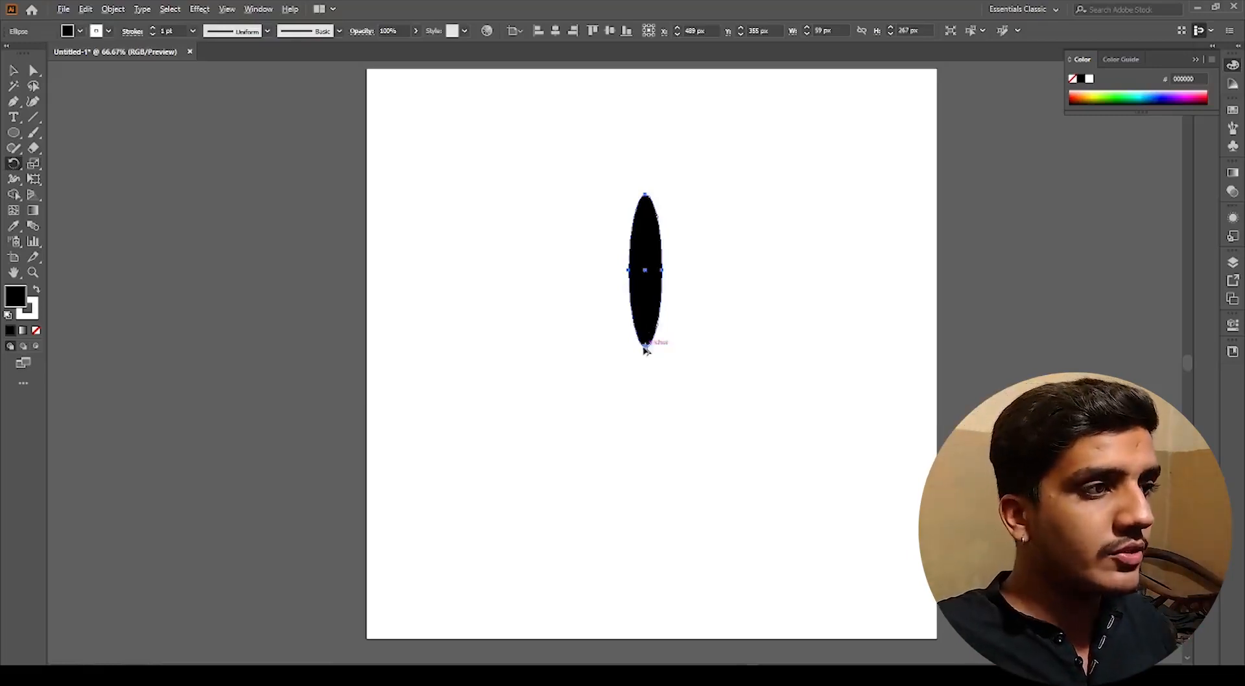
pyautogui.scroll(3, 645, 351)
pyautogui.click(14, 163)
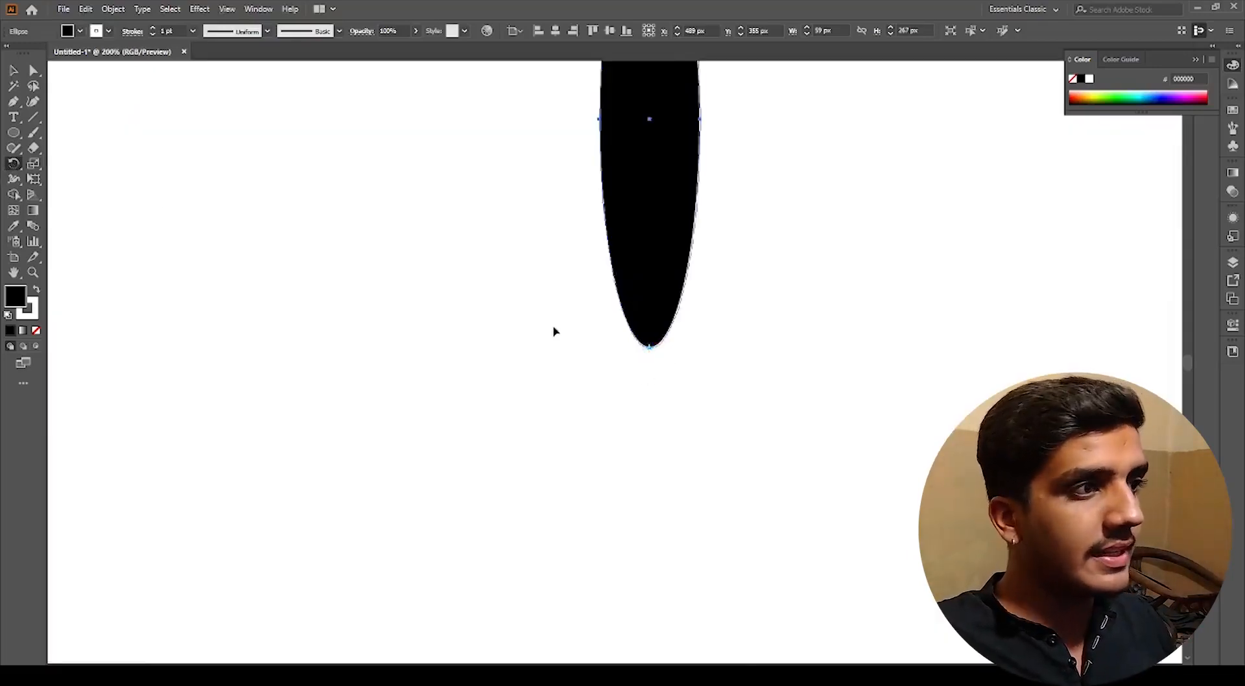
pyautogui.scroll(-2, 655, 360)
pyautogui.scroll(2, 668, 383)
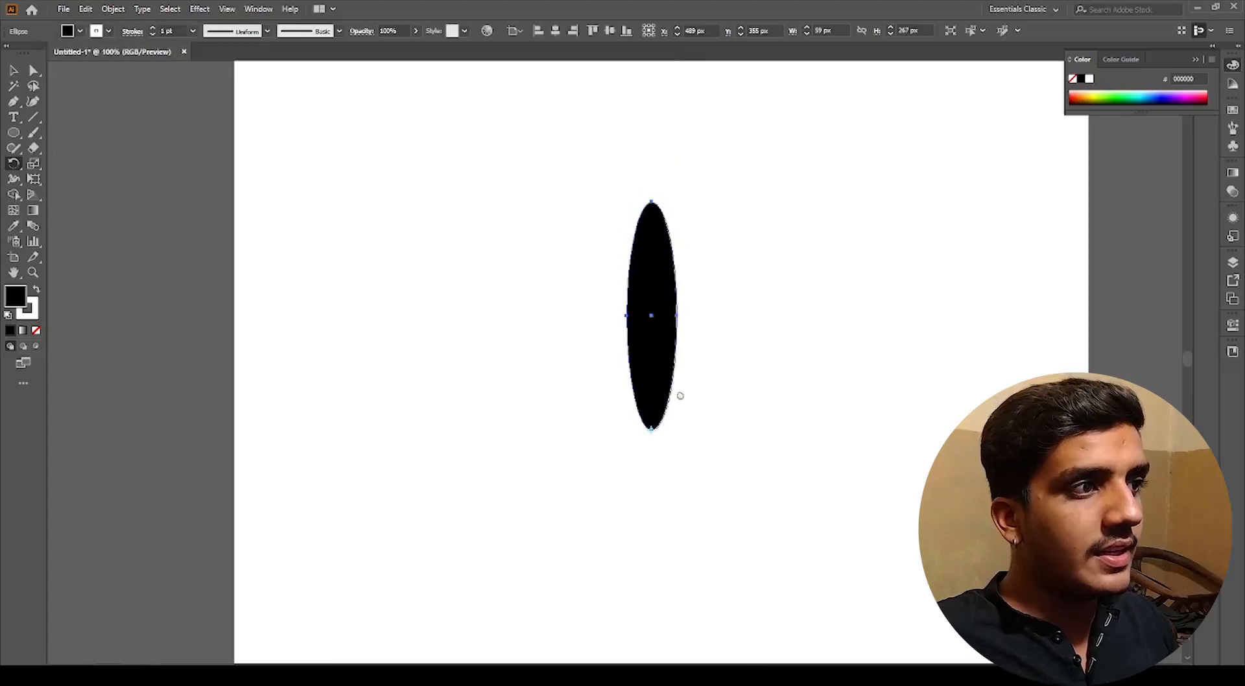
pyautogui.moveTo(689, 281); pyautogui.dragTo(760, 352)
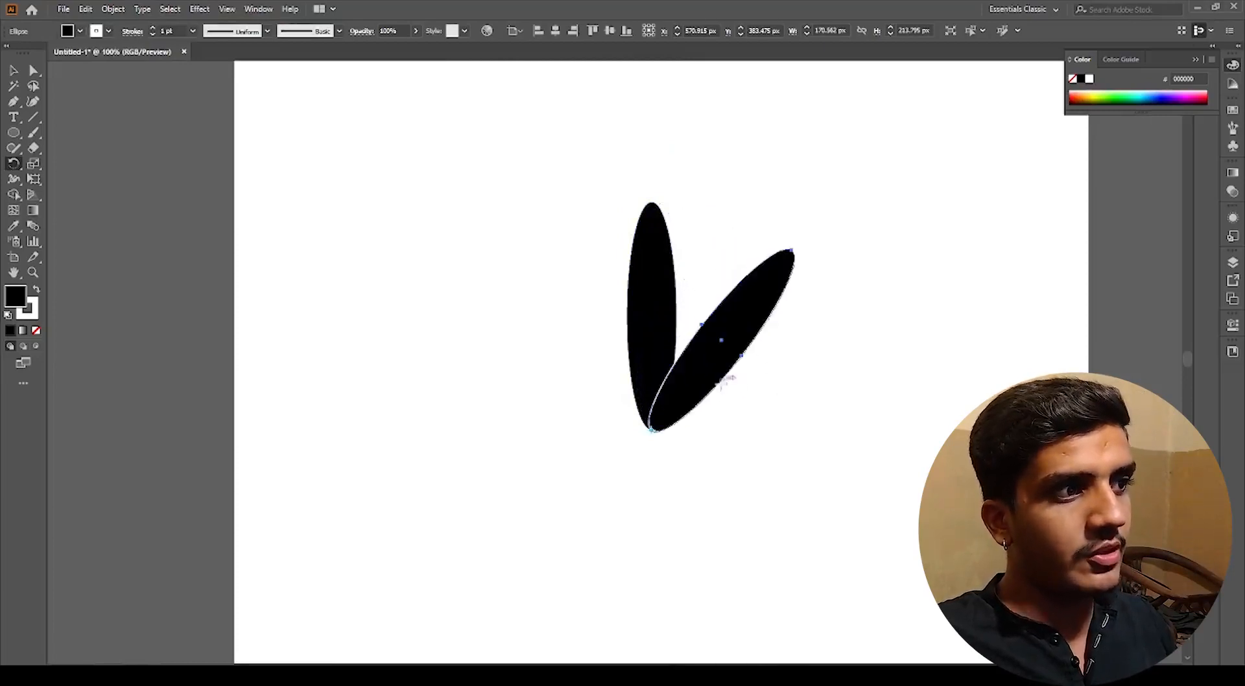
# Step: Repeat the rotated copy six times to fan petals around the bottom tip
pyautogui.hotkey('ctrl', 'd')
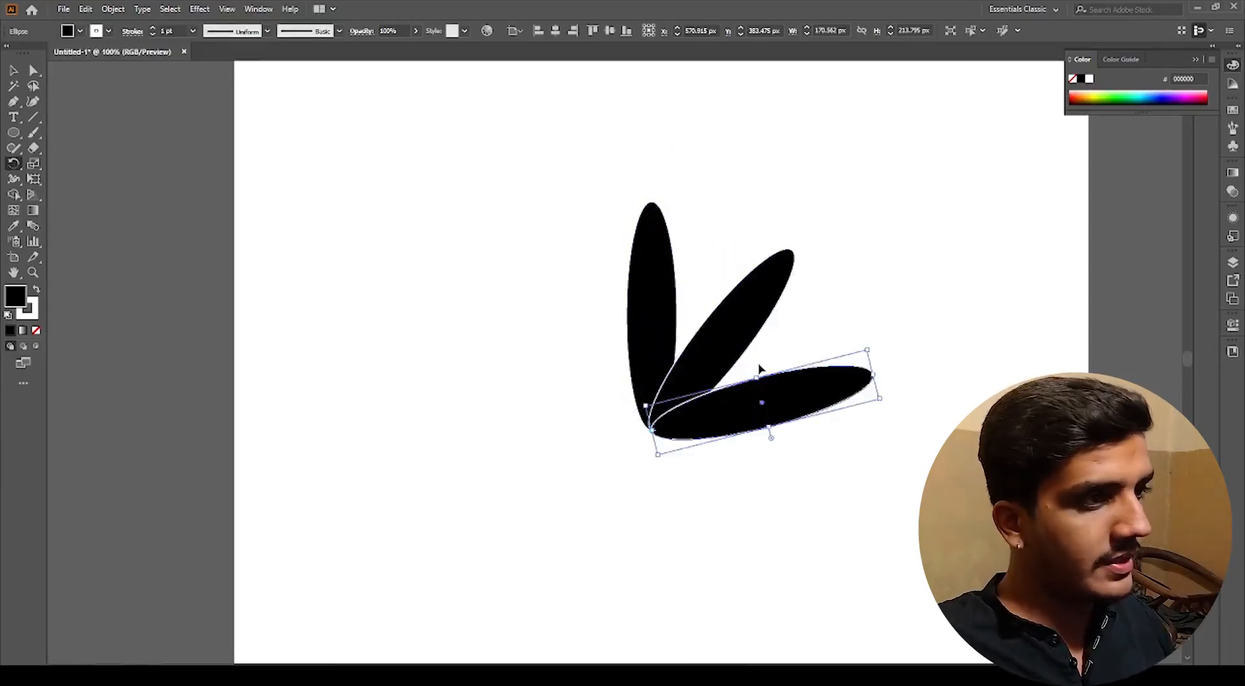
pyautogui.hotkey('ctrl', 'd')
pyautogui.hotkey('ctrl', 'd')
pyautogui.hotkey('ctrl', 'd')
pyautogui.hotkey('ctrl', 'd')
pyautogui.hotkey('ctrl', 'd')
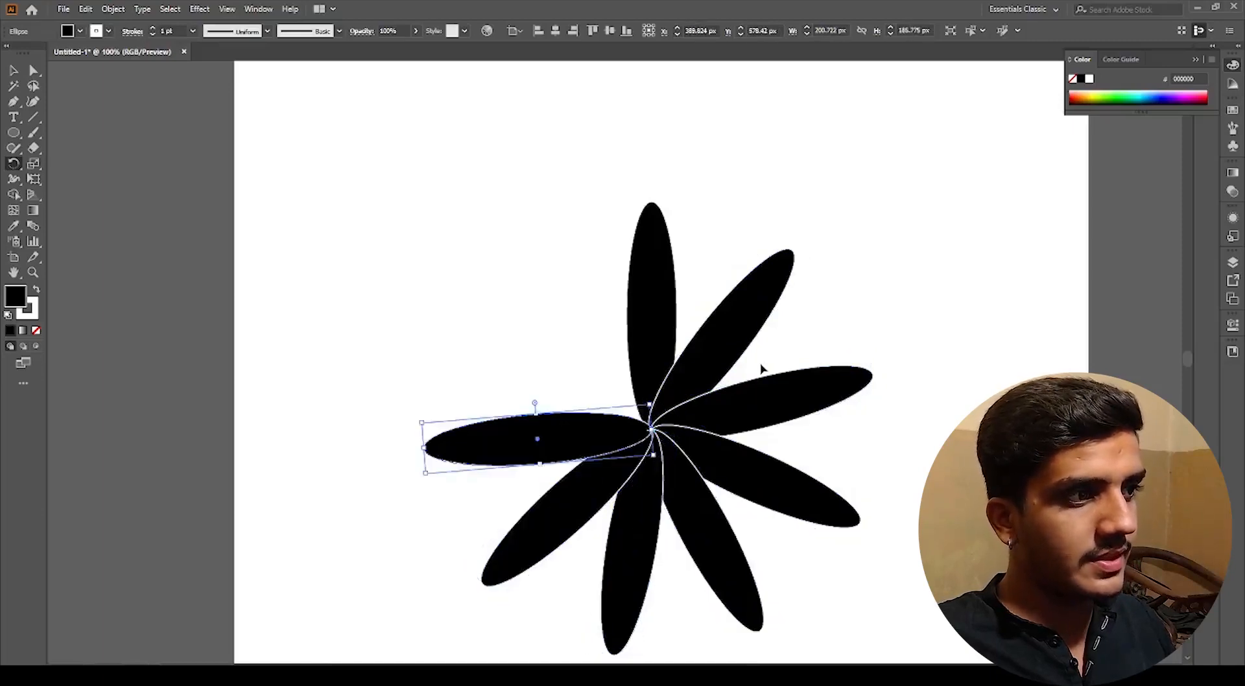
pyautogui.hotkey('ctrl', 'd')
pyautogui.hotkey('ctrl', 'd')
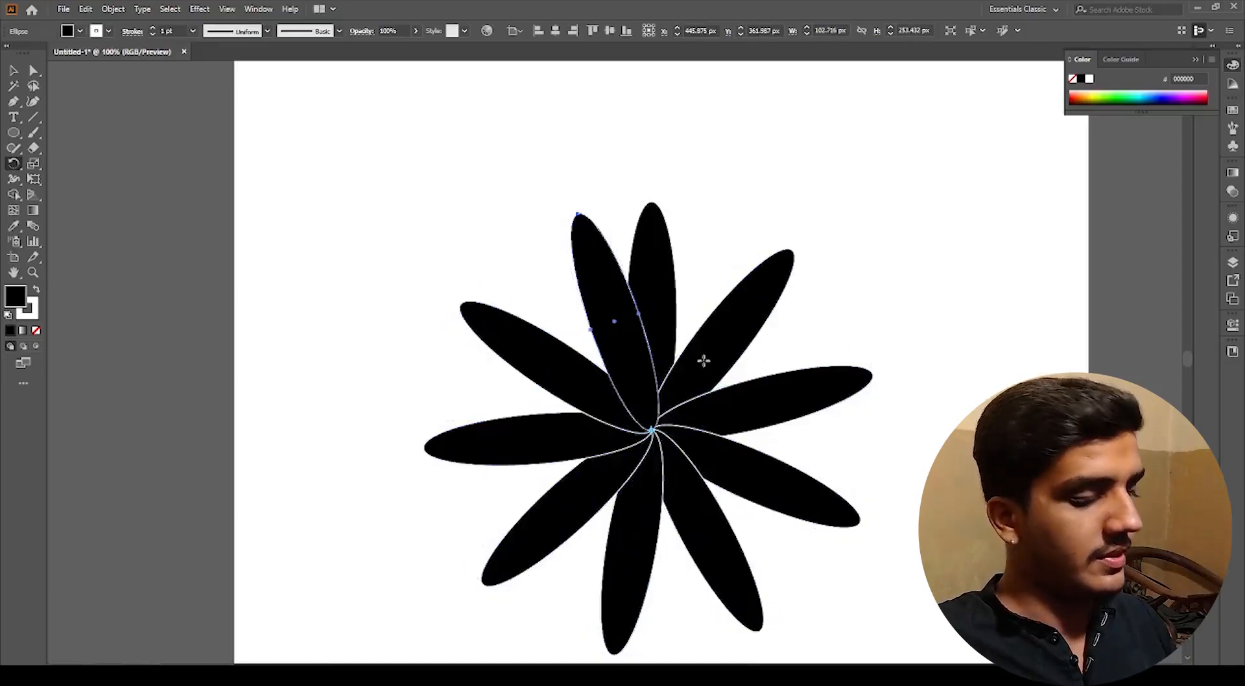
# Step: Undo all the petal copies and the rotation
pyautogui.press('v')
pyautogui.click(778, 362)
pyautogui.scroll(-2, 759, 356)
pyautogui.moveTo(818, 506); pyautogui.dragTo(718, 380)
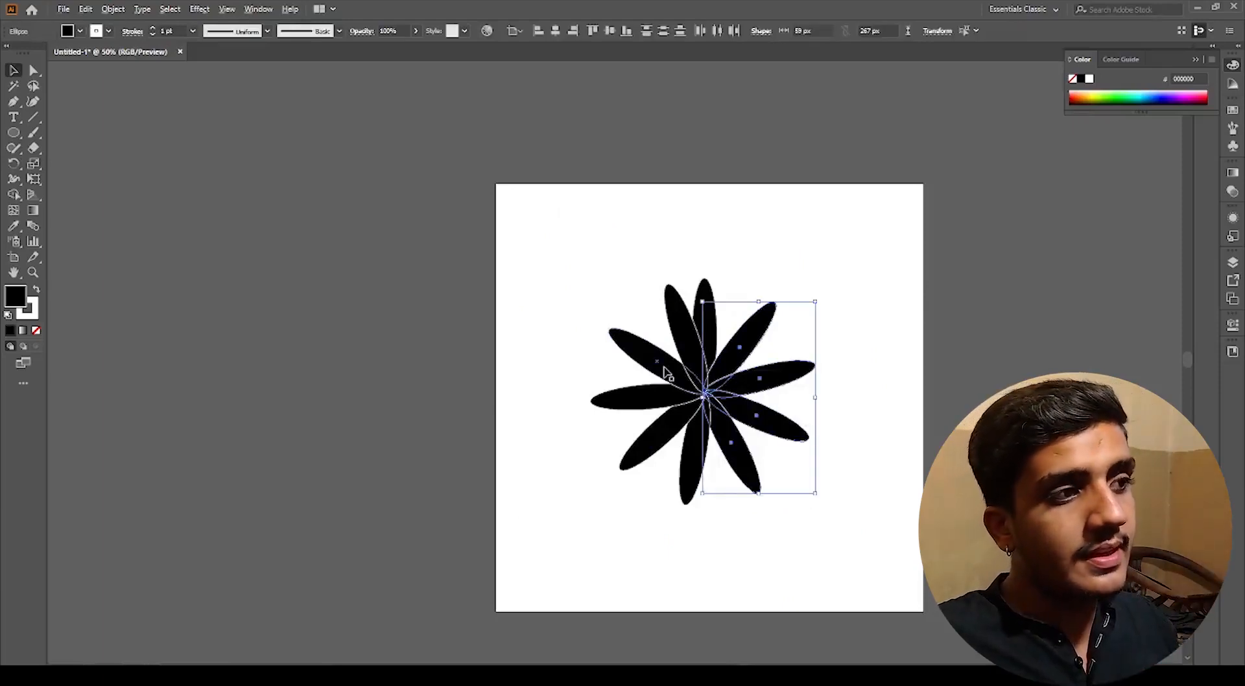
pyautogui.scroll(2, 668, 366)
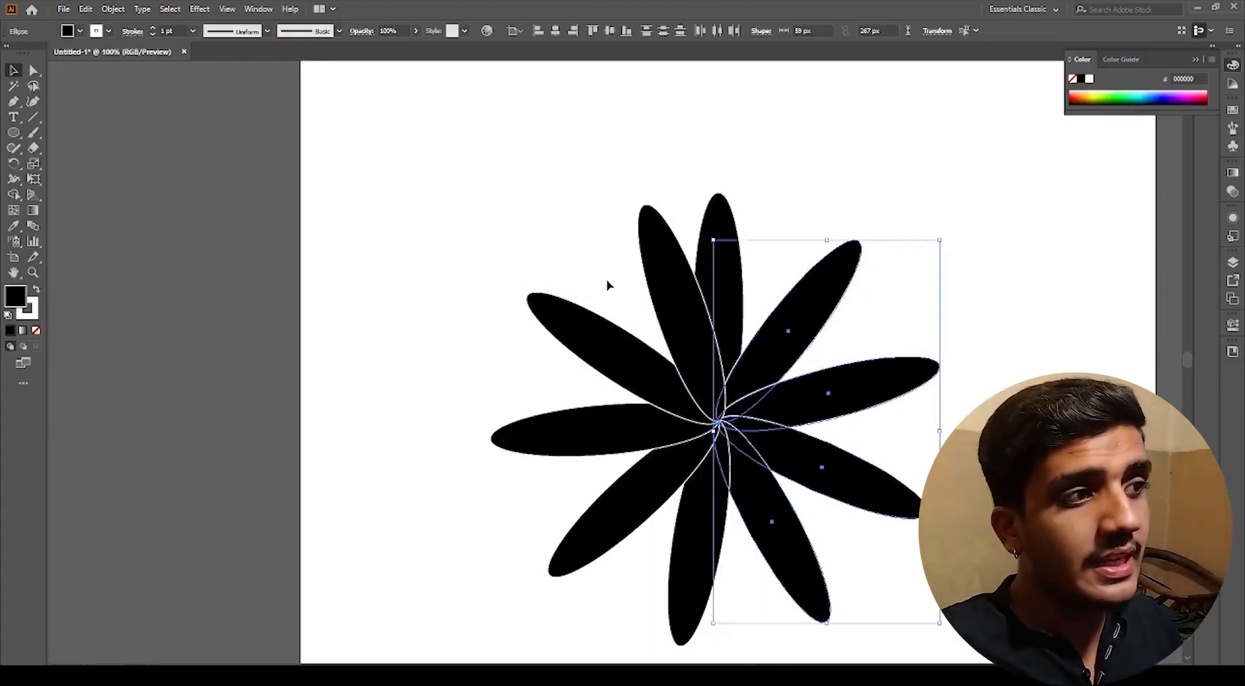
pyautogui.hotkey('ctrl', 'z')
pyautogui.hotkey('ctrl', 'z')
pyautogui.hotkey('ctrl', 'z')
pyautogui.hotkey('ctrl', 'z')
pyautogui.hotkey('ctrl', 'z')
pyautogui.hotkey('ctrl', 'z')
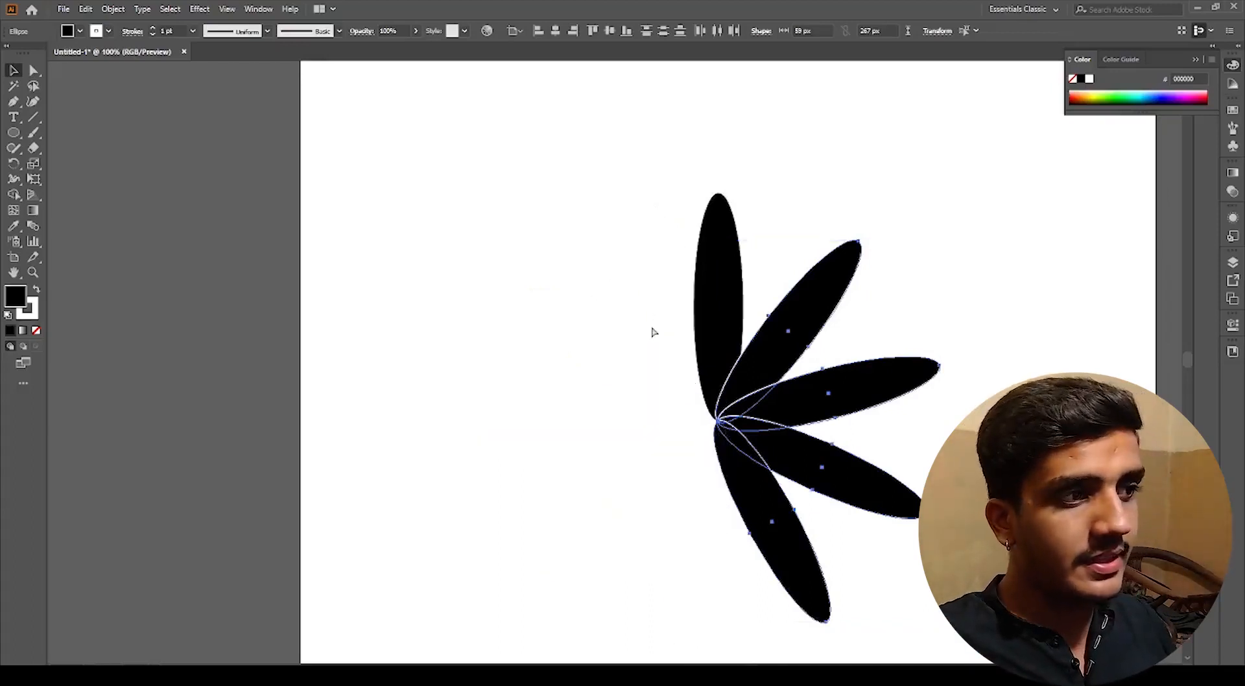
pyautogui.hotkey('ctrl', 'z')
pyautogui.hotkey('ctrl', 'z')
pyautogui.hotkey('ctrl', 'z')
pyautogui.hotkey('ctrl', 'z')
pyautogui.hotkey('ctrl', 'z')
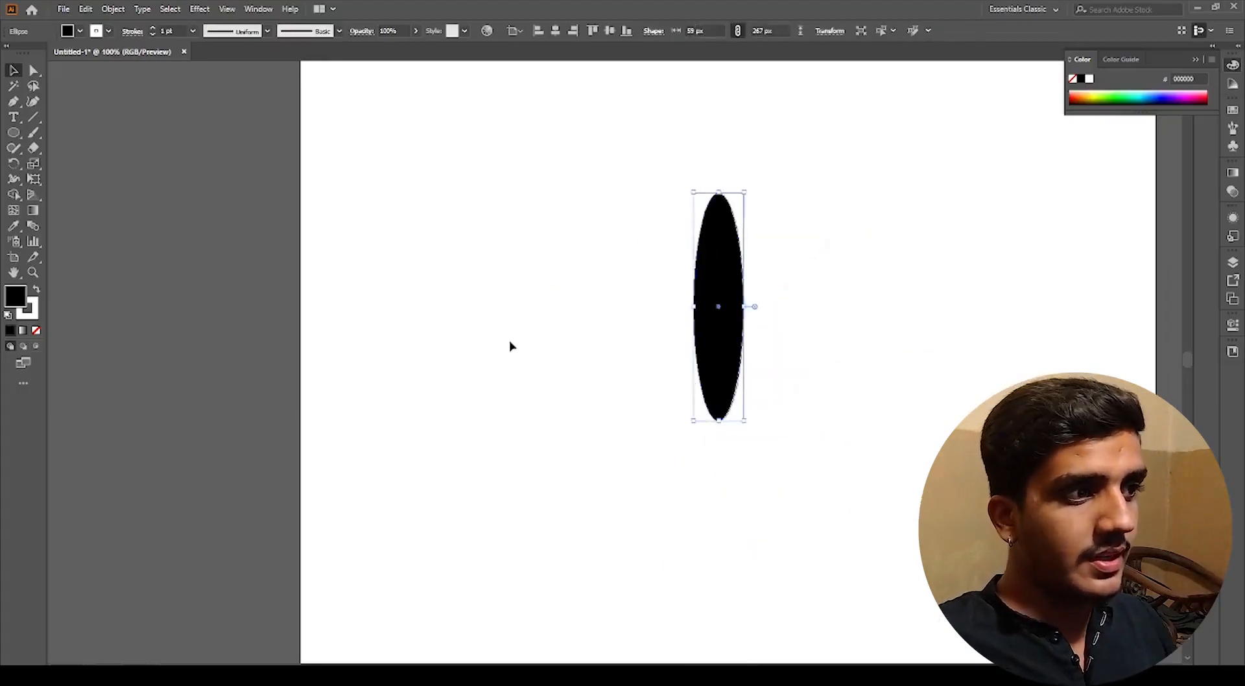
# Step: Rotate a copy of the petal 45° around a point just below its bottom tip
pyautogui.click(14, 163)
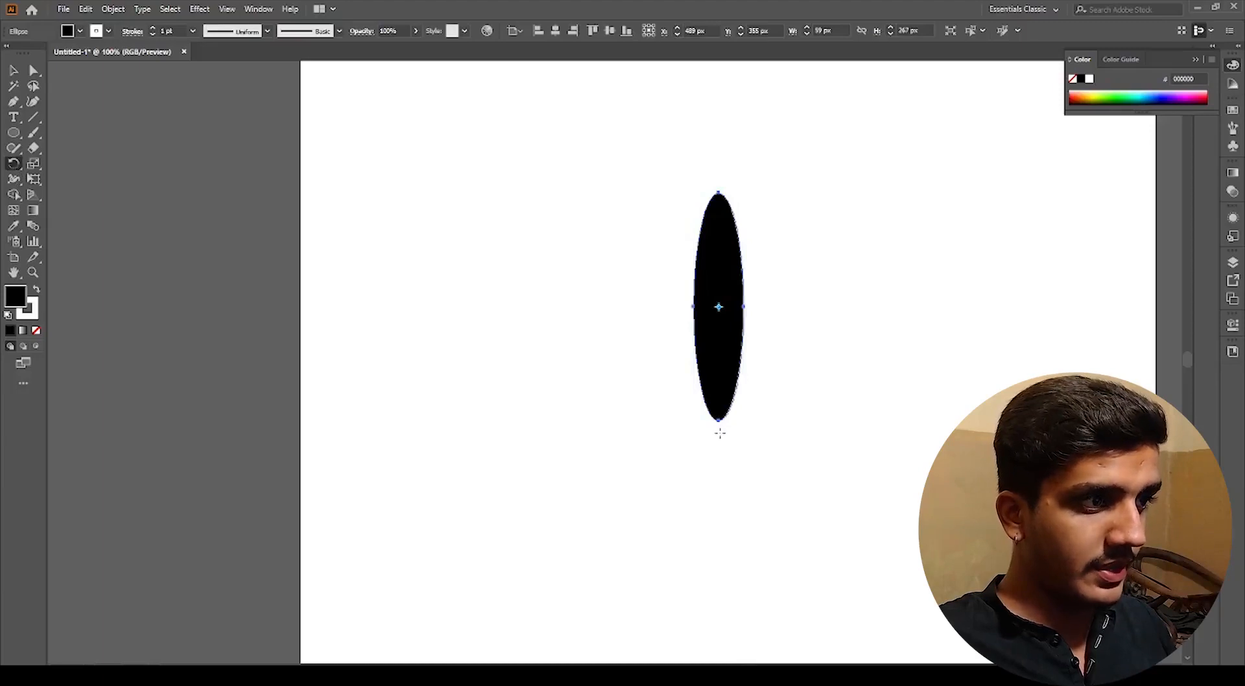
pyautogui.click(718, 437)
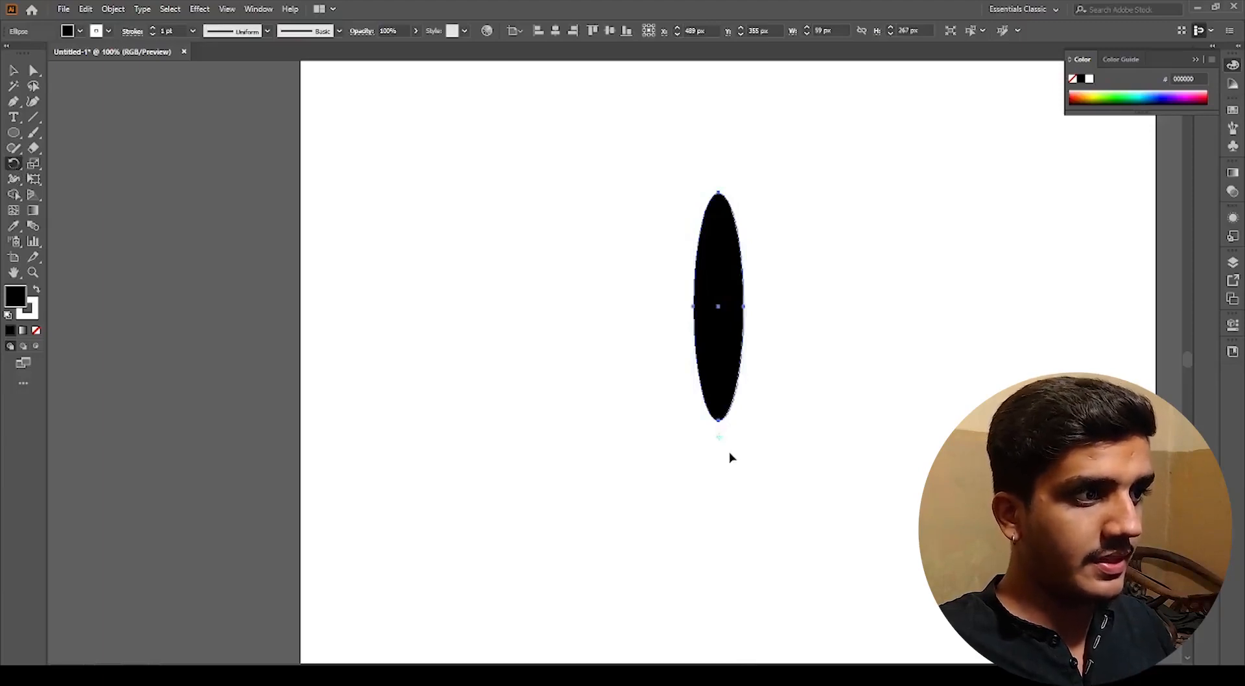
pyautogui.moveTo(731, 358); pyautogui.dragTo(768, 379)
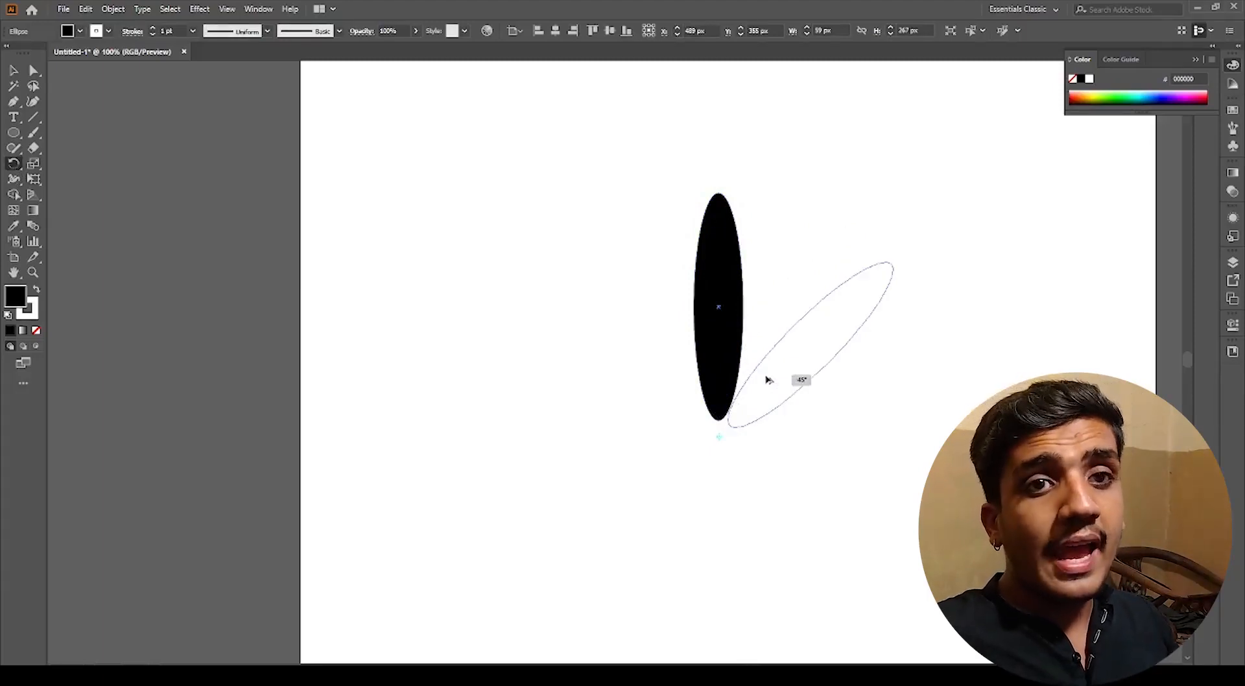
pyautogui.moveTo(768, 380); pyautogui.dragTo(766, 377)
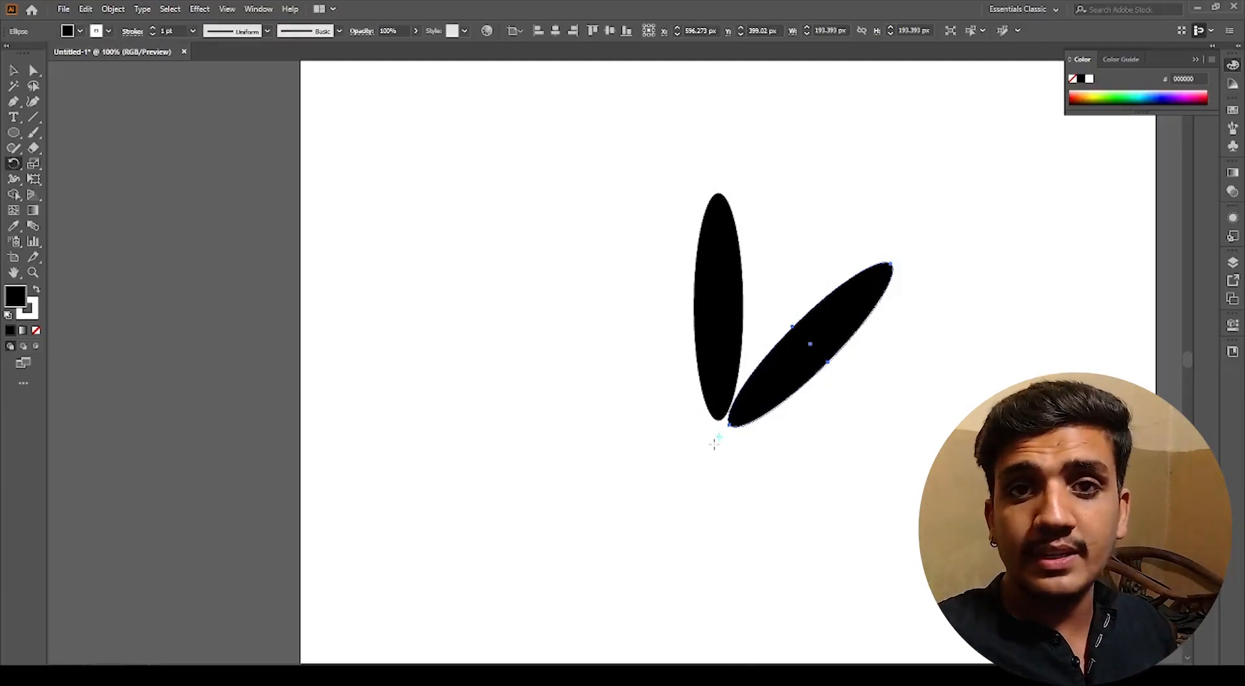
# Step: Repeat the rotated copy six times to complete an eight-petal flower
pyautogui.hotkey('ctrl', 'd')
pyautogui.hotkey('ctrl', 'd')
pyautogui.hotkey('ctrl', 'd')
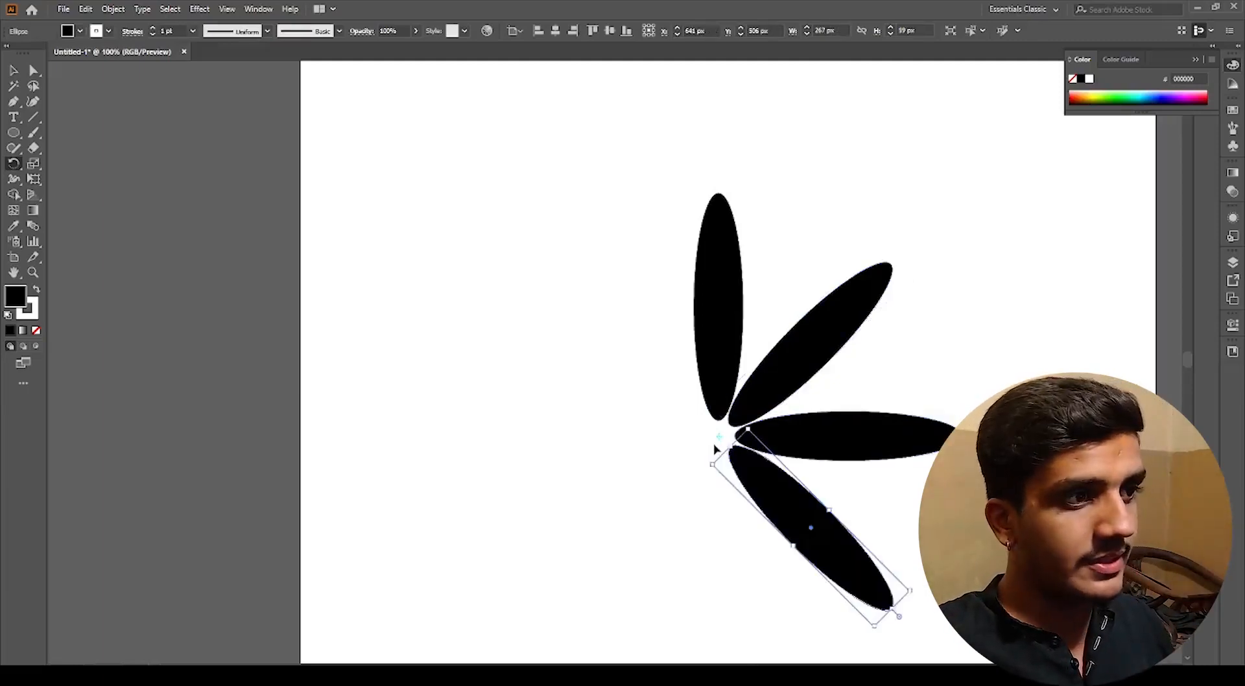
pyautogui.hotkey('ctrl', 'd')
pyautogui.hotkey('ctrl', 'd')
pyautogui.hotkey('ctrl', 'd')
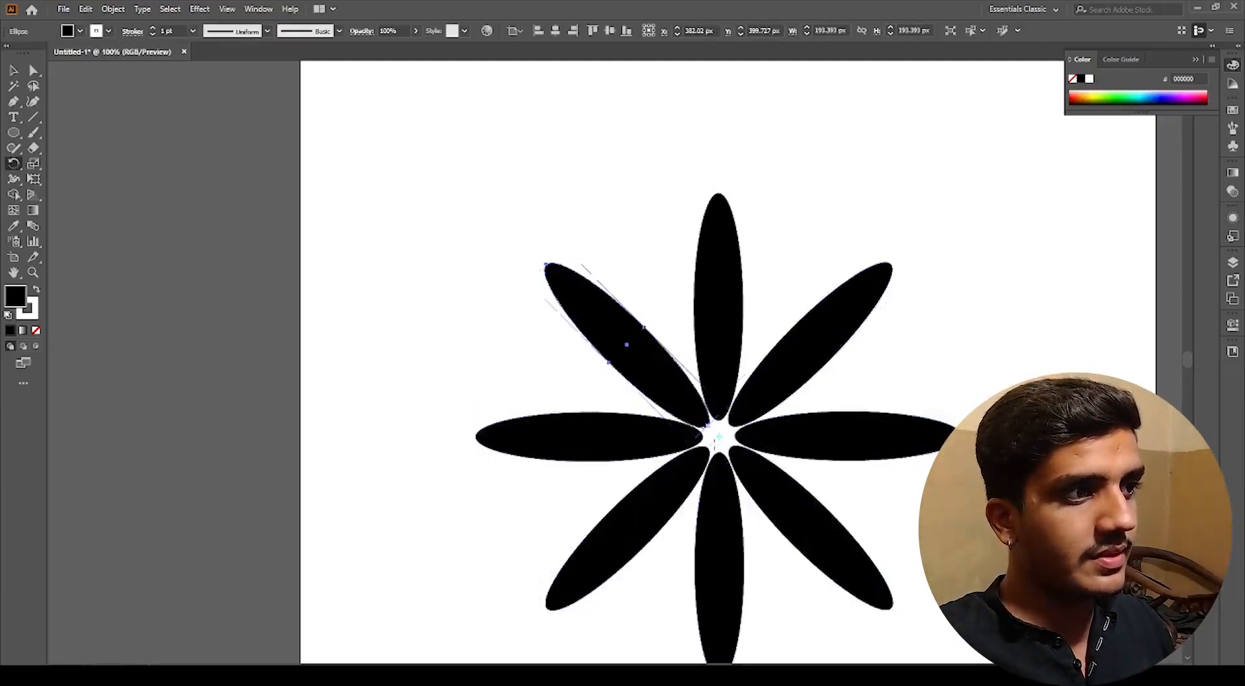
# Step: Deselect the petals and view the whole flower on the artboard
pyautogui.press('v')
pyautogui.click(764, 328)
pyautogui.scroll(-1, 764, 329)
pyautogui.moveTo(873, 541); pyautogui.dragTo(831, 513)
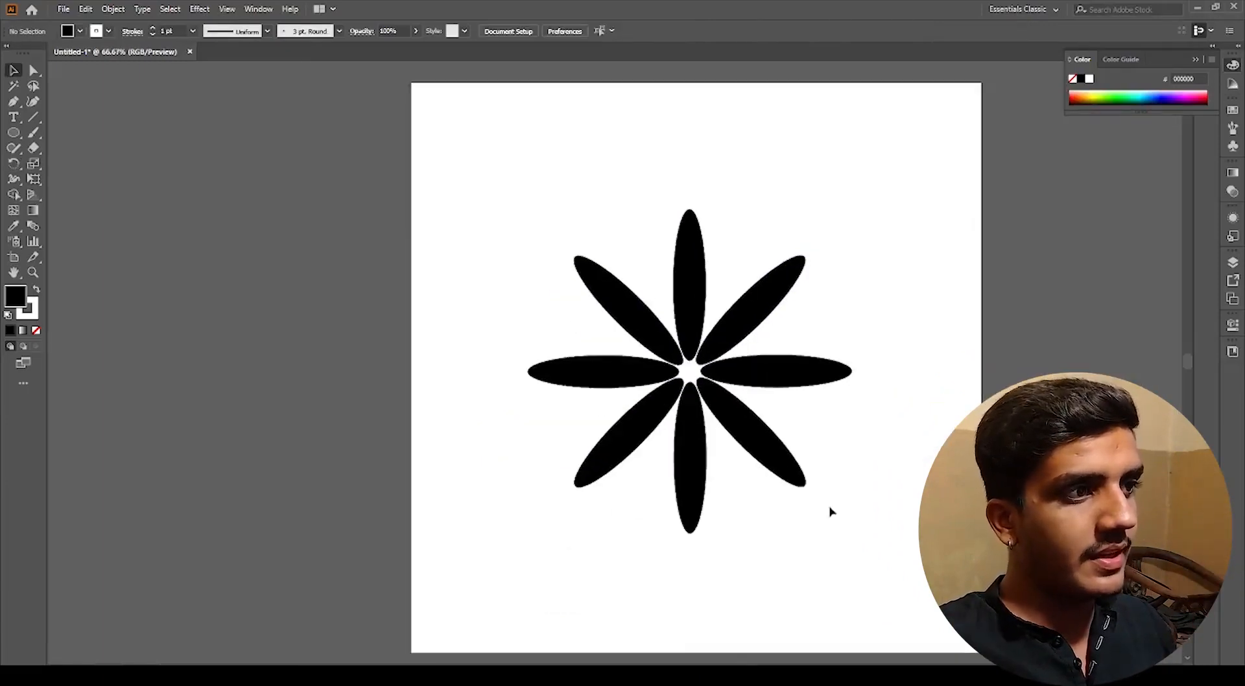
# Step: Select the whole flower and move it off the artboard to the left
pyautogui.moveTo(852, 585); pyautogui.dragTo(553, 183)
pyautogui.click(512, 200)
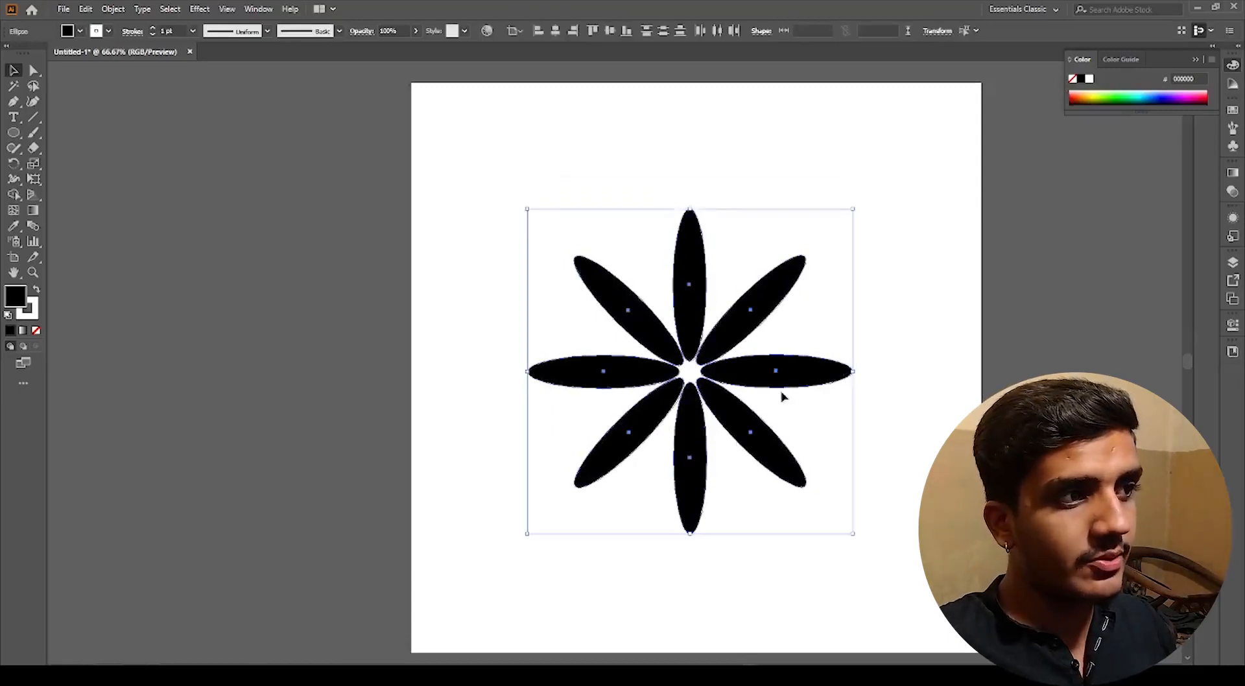
pyautogui.moveTo(777, 375); pyautogui.dragTo(537, 358)
pyautogui.hotkey('ctrl', 'z')
pyautogui.scroll(-3, 685, 362)
pyautogui.scroll(3, 689, 350)
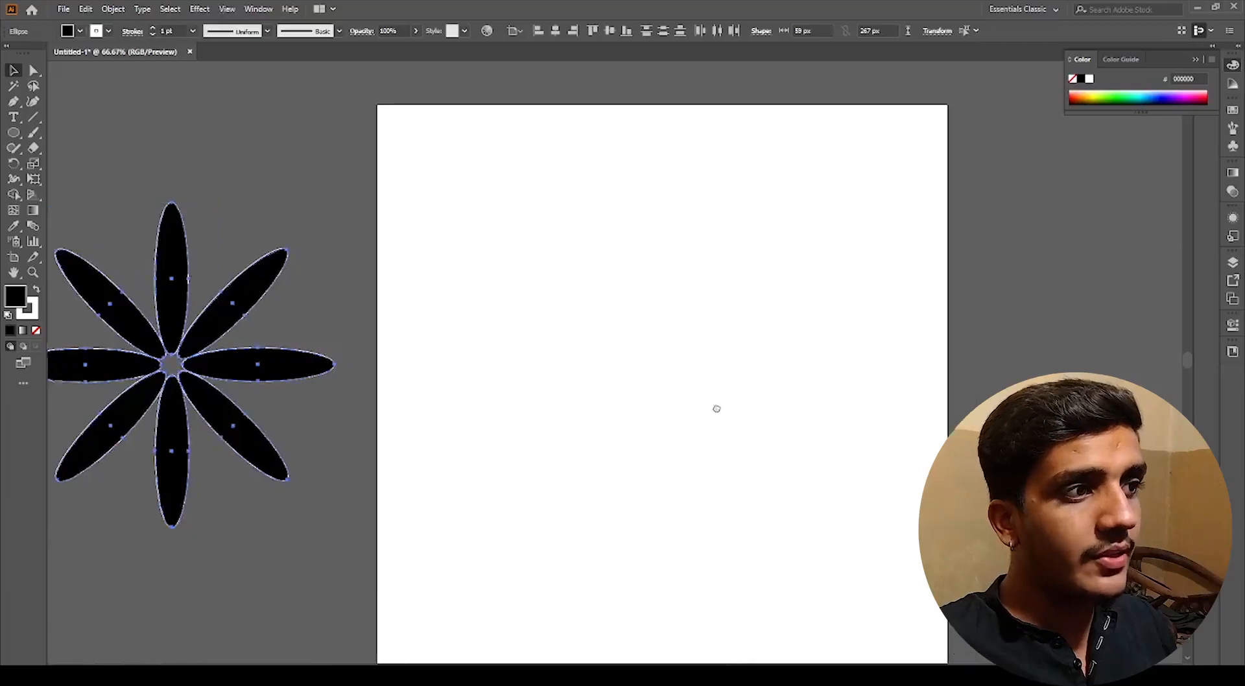
# Step: Draw a circle in the middle of the artboard with the Ellipse tool
pyautogui.rightClick(7, 133)
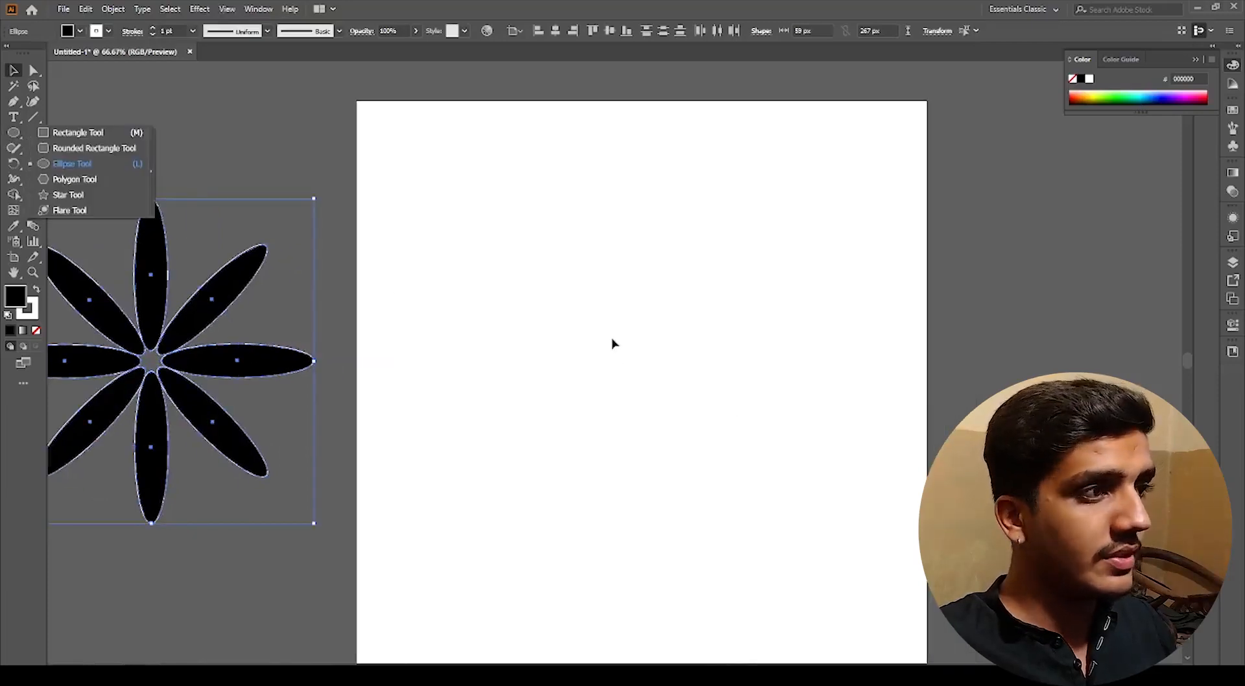
pyautogui.click(615, 344)
pyautogui.moveTo(614, 341); pyautogui.dragTo(686, 418)
pyautogui.click(12, 133)
pyautogui.press('v')
pyautogui.click(688, 436)
pyautogui.scroll(1, 633, 332)
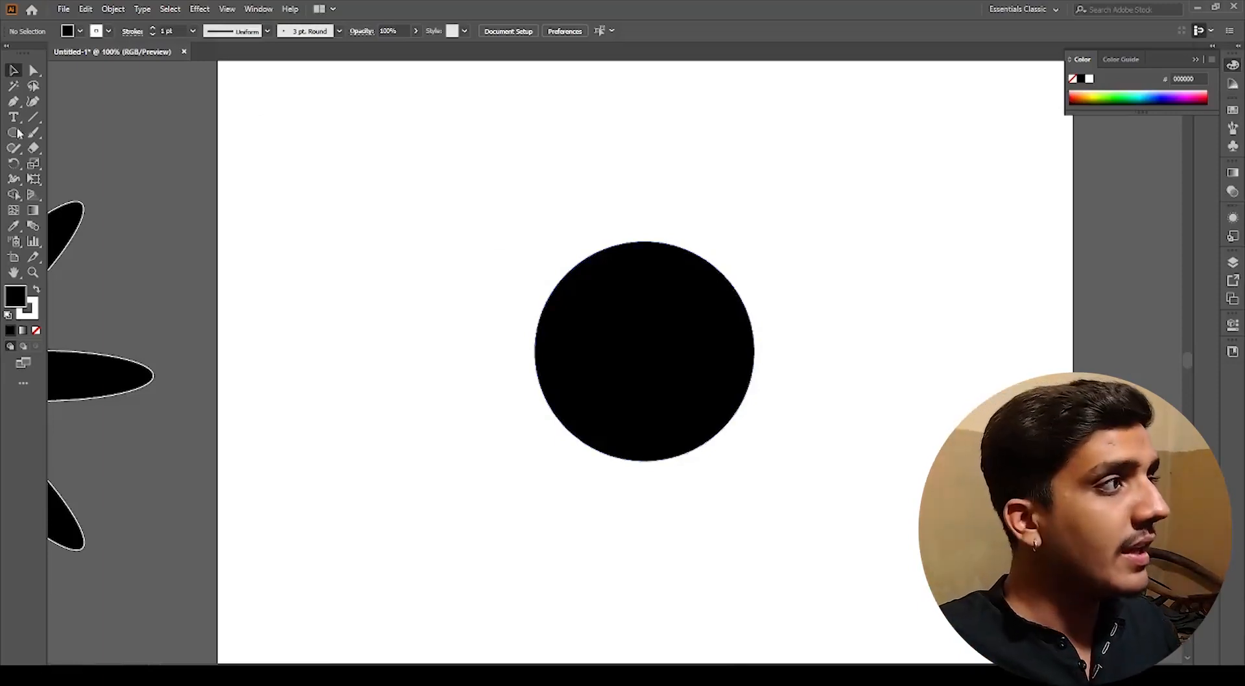
# Step: Draw a small star just above the circle with the Star tool
pyautogui.moveTo(11, 139); pyautogui.dragTo(64, 195)
pyautogui.scroll(3, 597, 243)
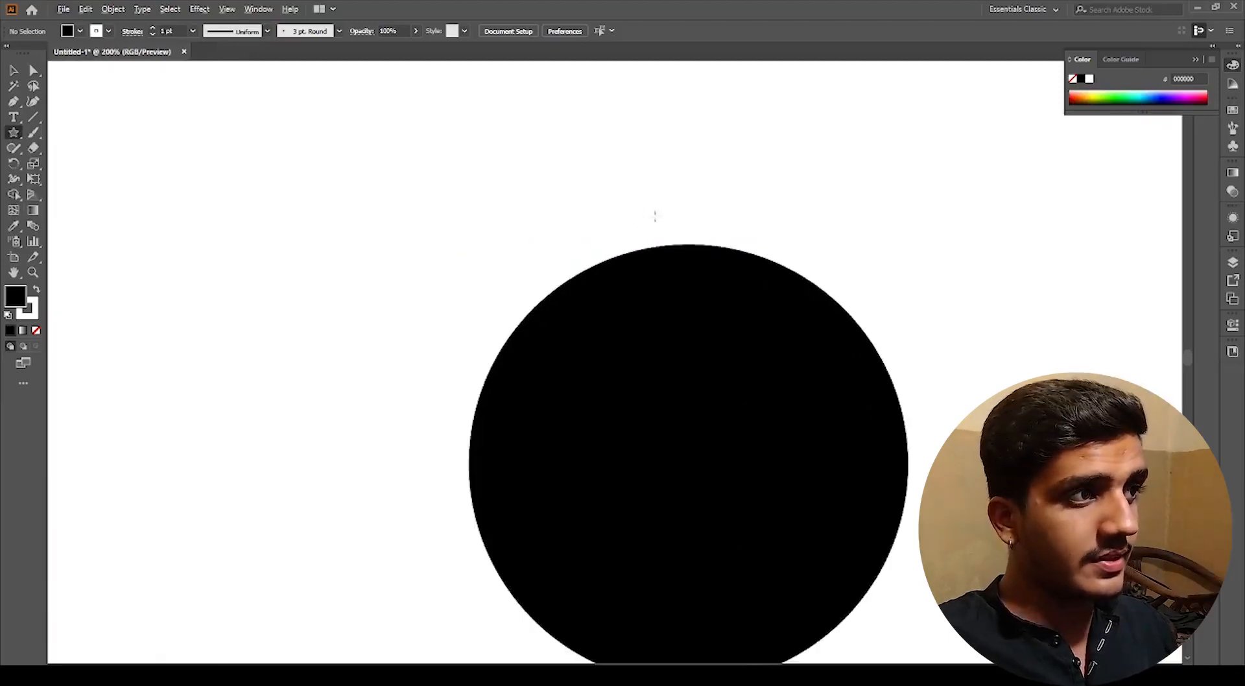
pyautogui.moveTo(671, 211); pyautogui.dragTo(681, 237)
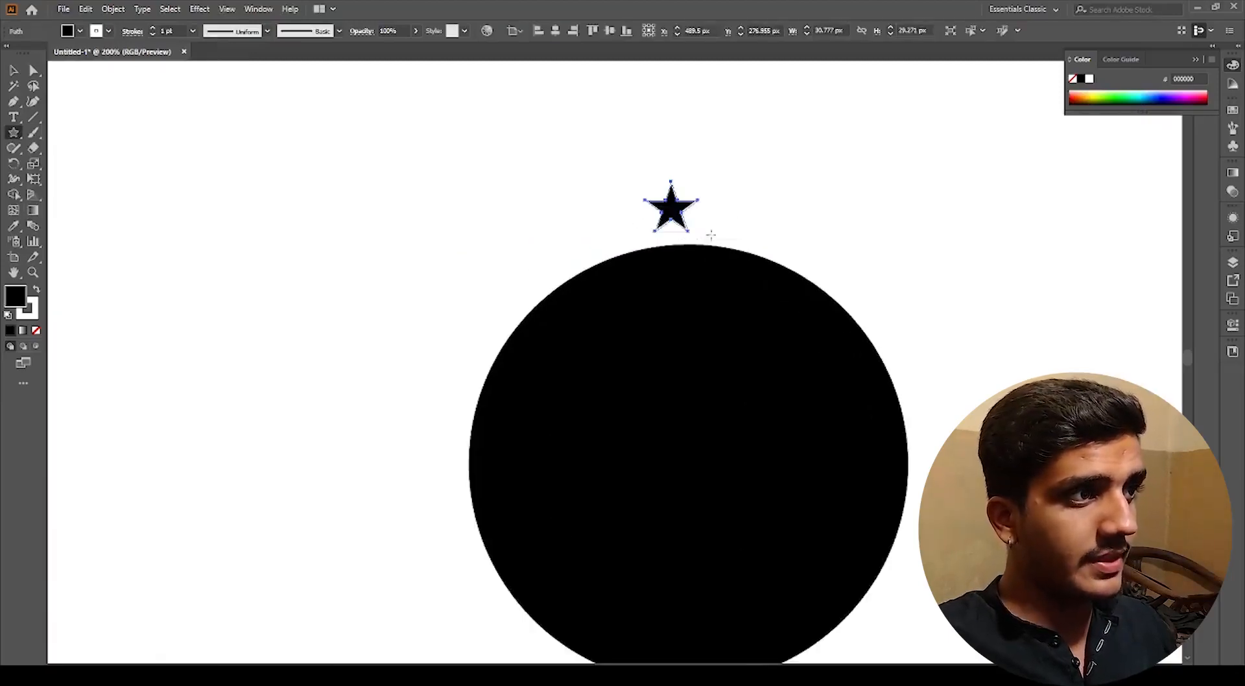
# Step: Select the star and circle and align the star to the circle's horizontal and vertical center
pyautogui.press('v')
pyautogui.keyDown('shift'); pyautogui.click(670, 387); pyautogui.keyUp('shift')
pyautogui.click(670, 387)
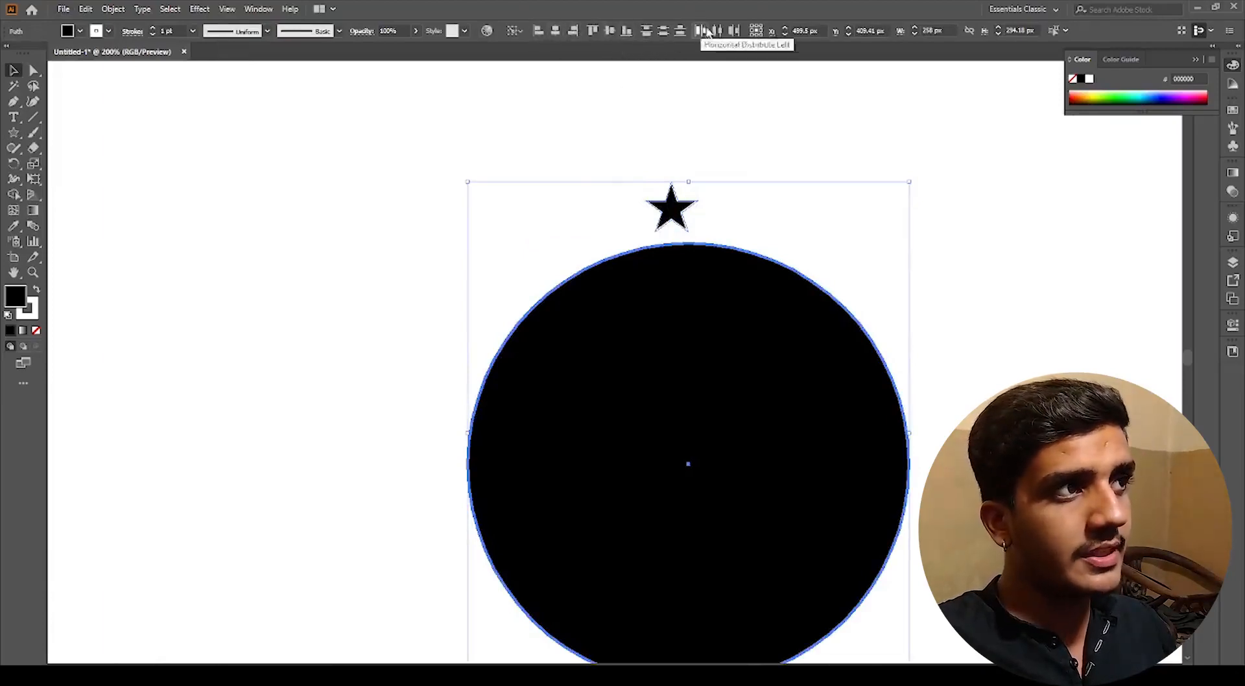
pyautogui.click(555, 31)
pyautogui.click(609, 30)
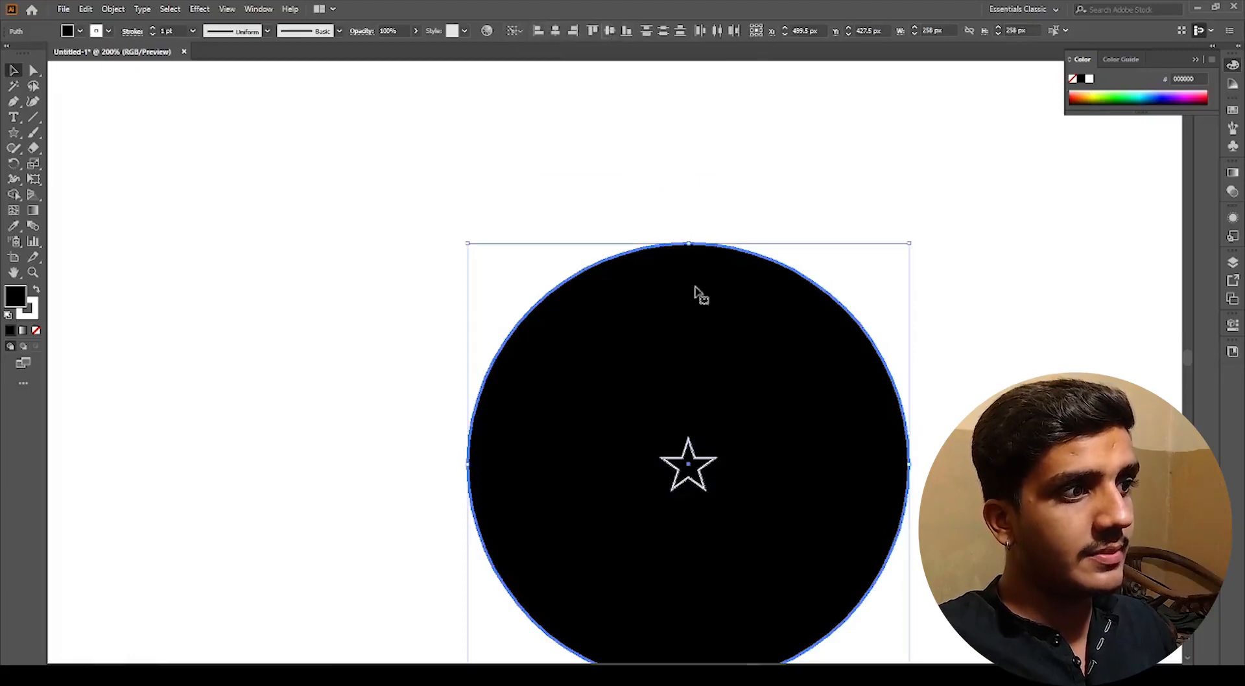
pyautogui.hotkey('ctrl', 'z')
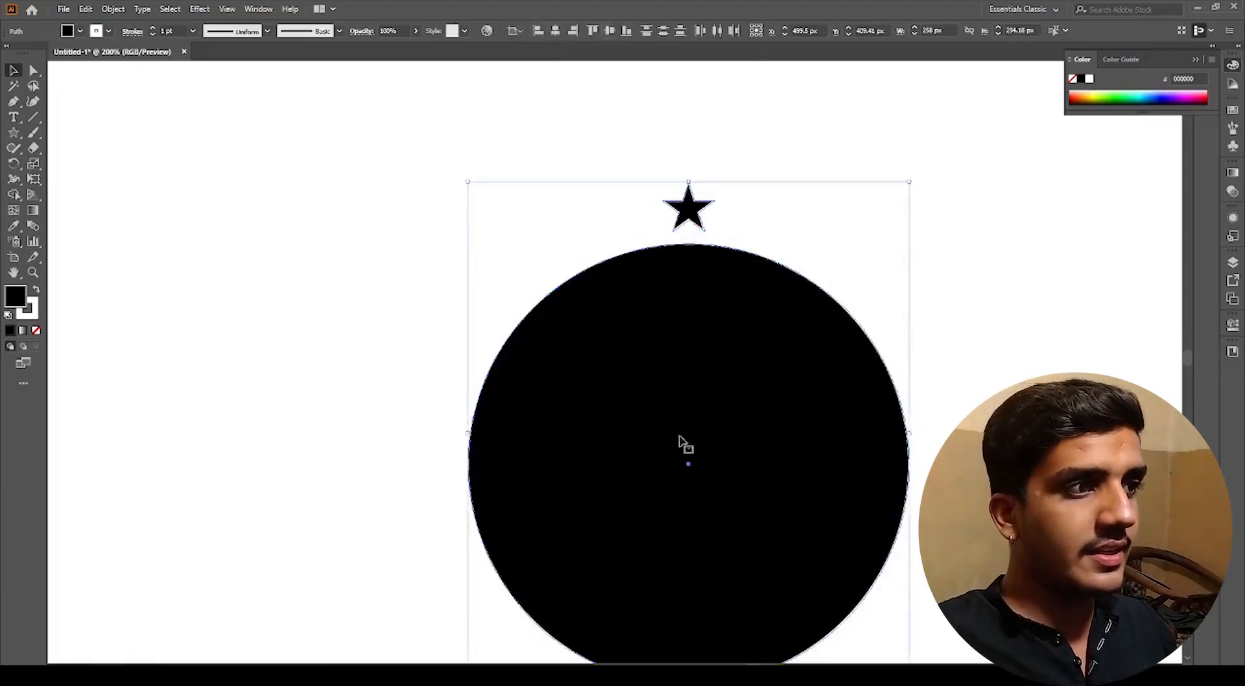
pyautogui.click(611, 32)
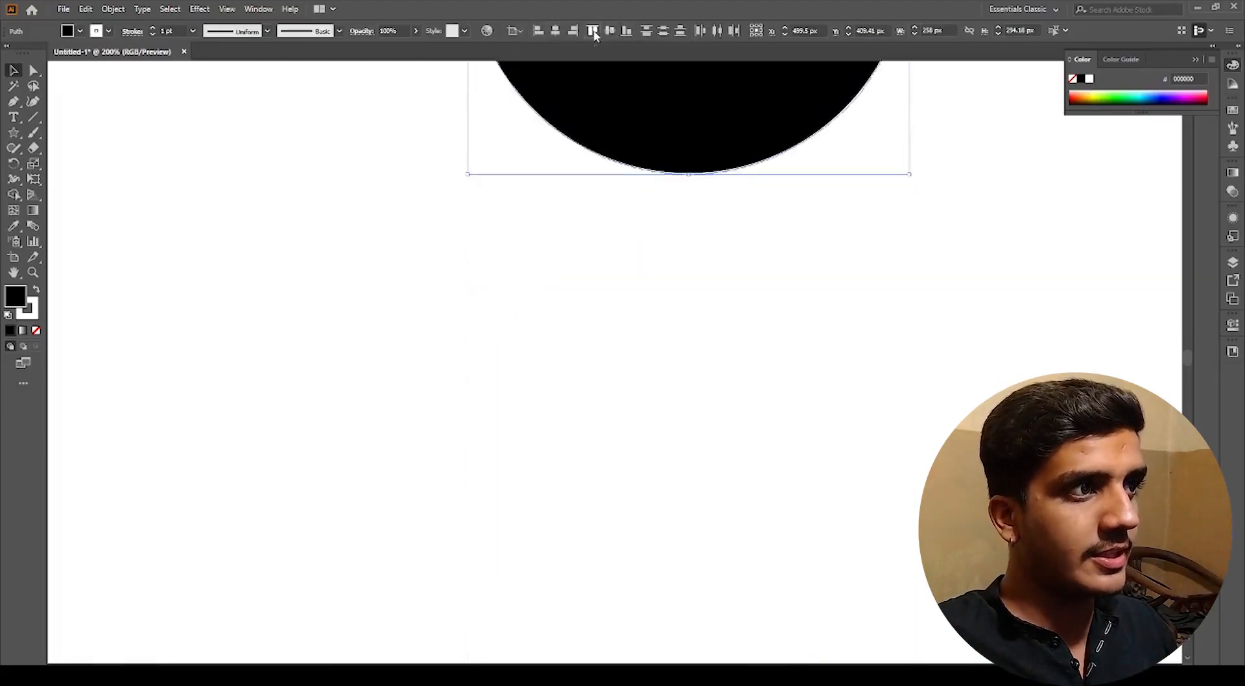
pyautogui.hotkey('ctrl', 'z')
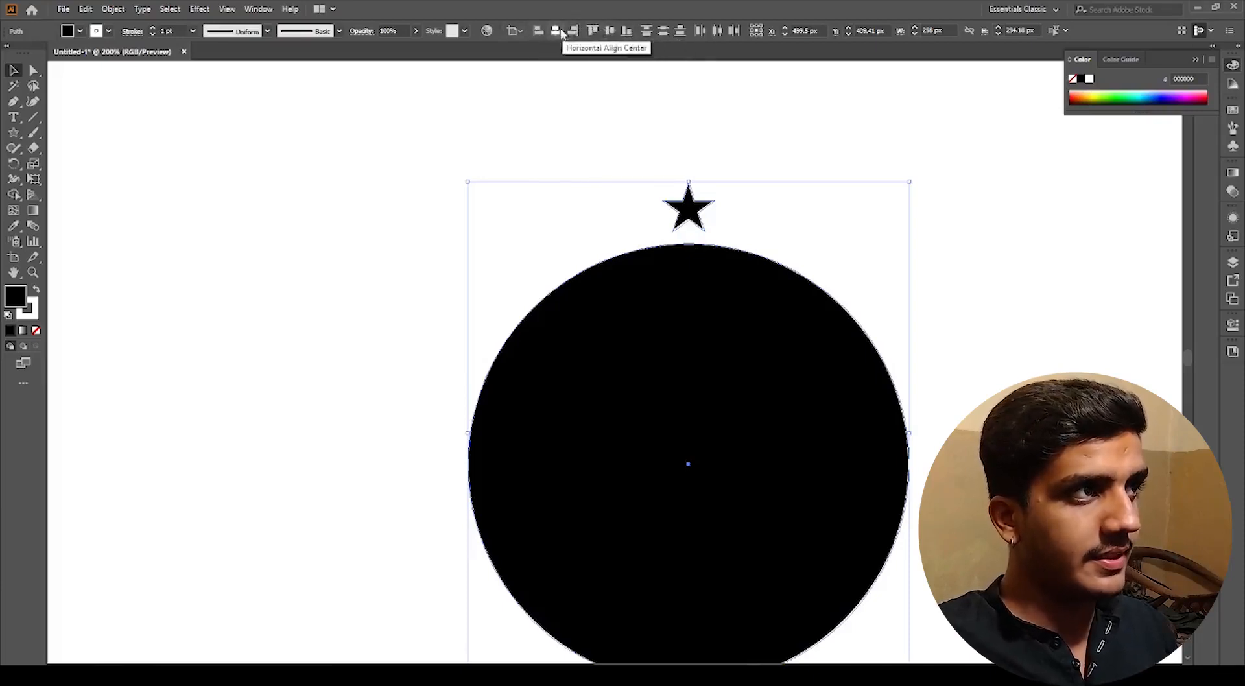
pyautogui.click(610, 31)
pyautogui.scroll(-5, 706, 269)
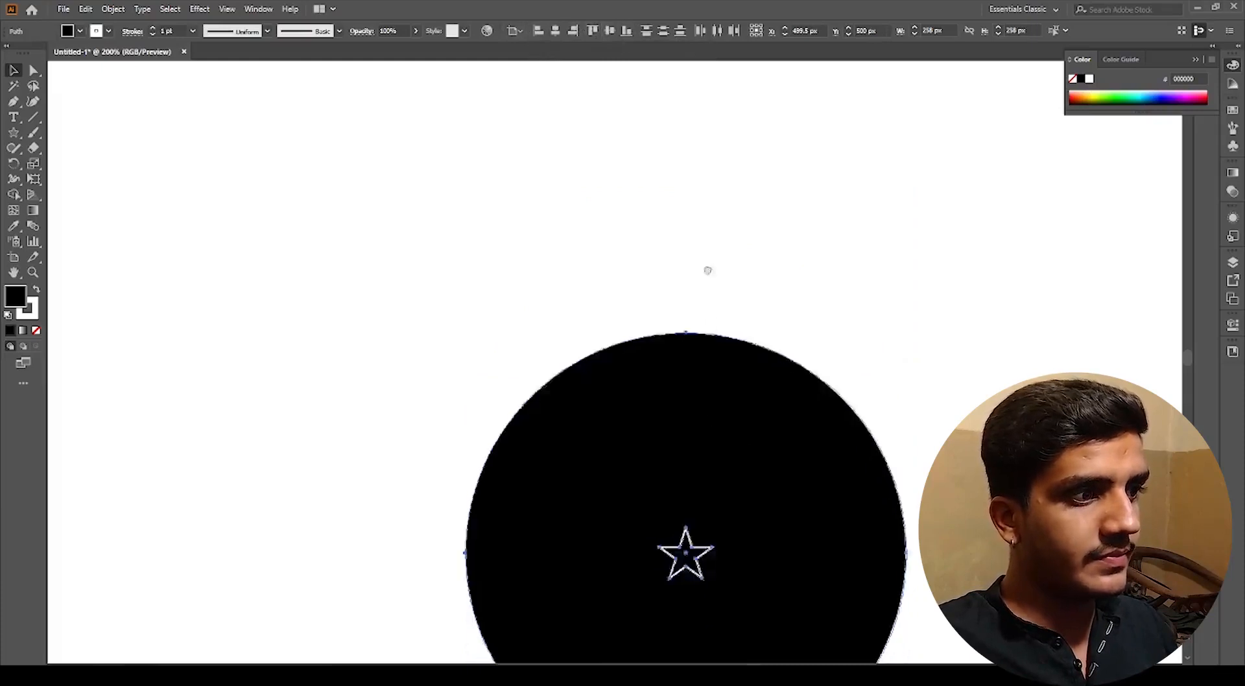
pyautogui.moveTo(957, 549); pyautogui.dragTo(644, 244)
pyautogui.hotkey('ctrl', 'z')
pyautogui.scroll(-2, 631, 257)
pyautogui.click(769, 467)
pyautogui.scroll(2, 590, 295)
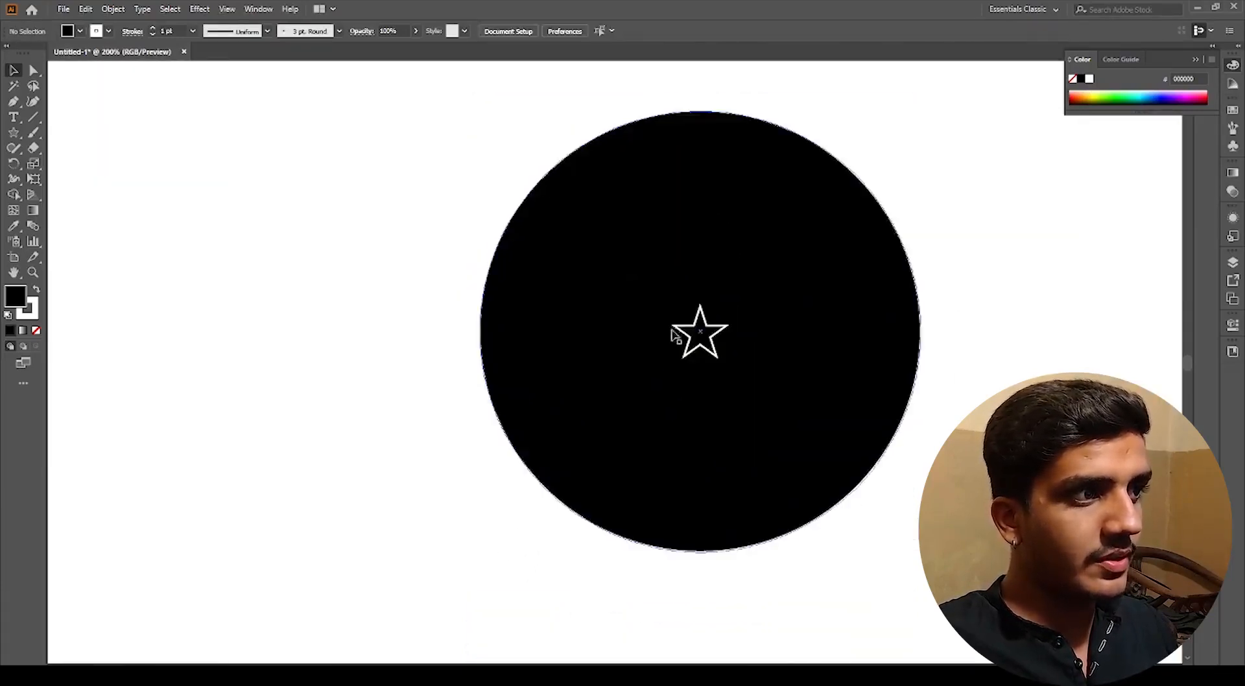
# Step: Select both shapes and align the star to the circle's top, bottom, then vertical center in turn
pyautogui.moveTo(439, 154); pyautogui.dragTo(889, 514)
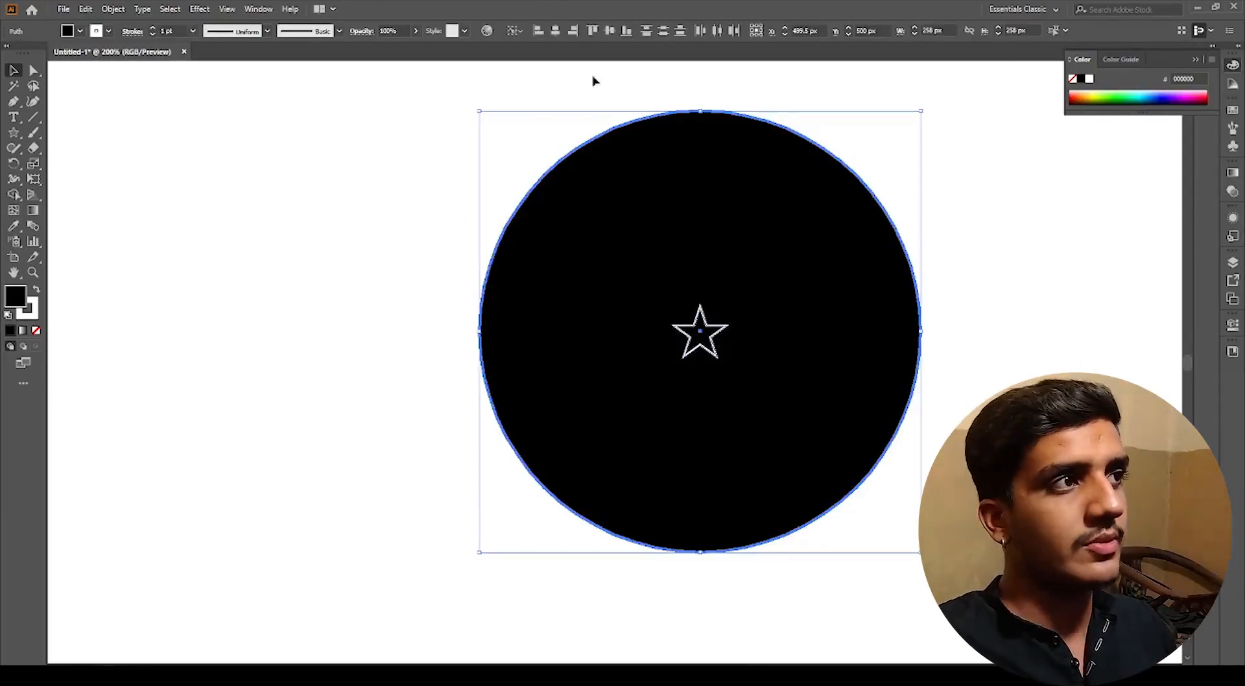
pyautogui.click(594, 31)
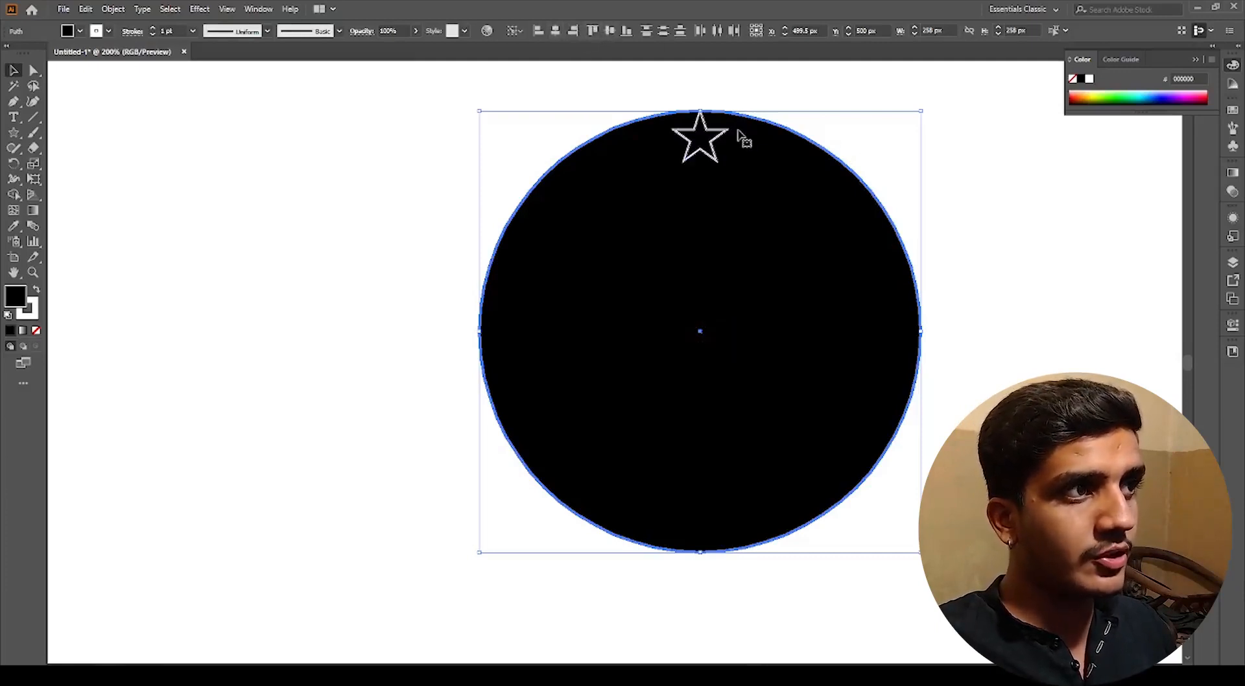
pyautogui.click(627, 31)
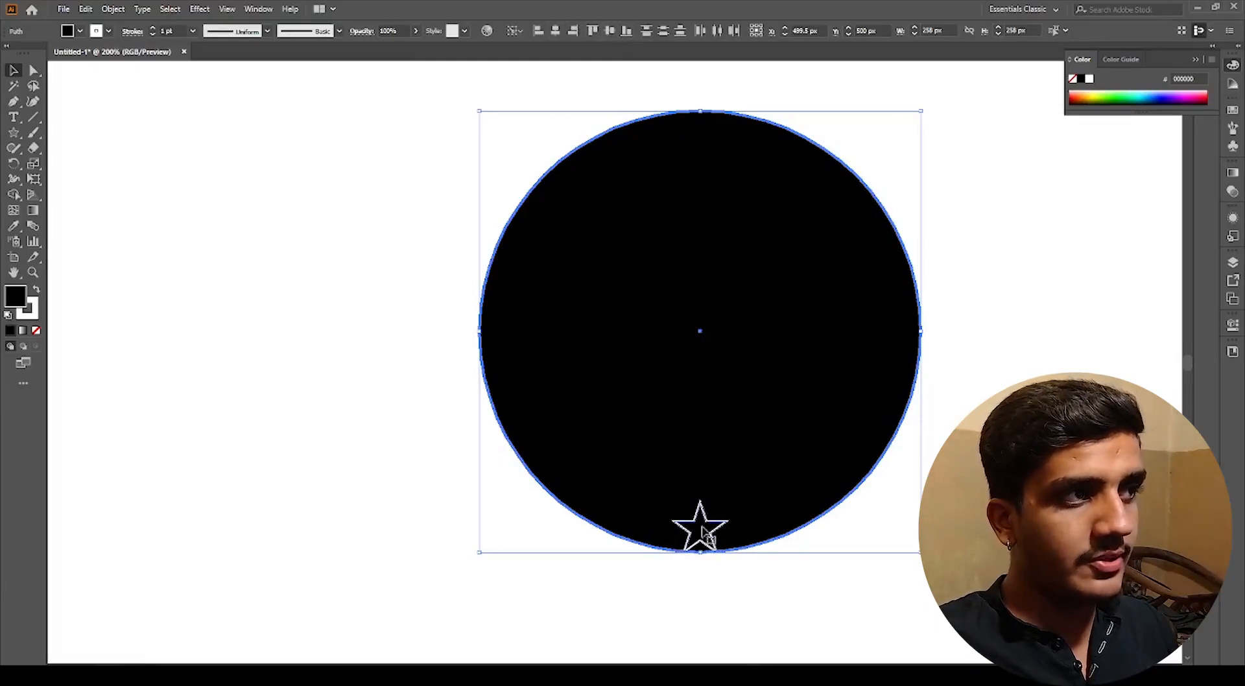
pyautogui.click(610, 31)
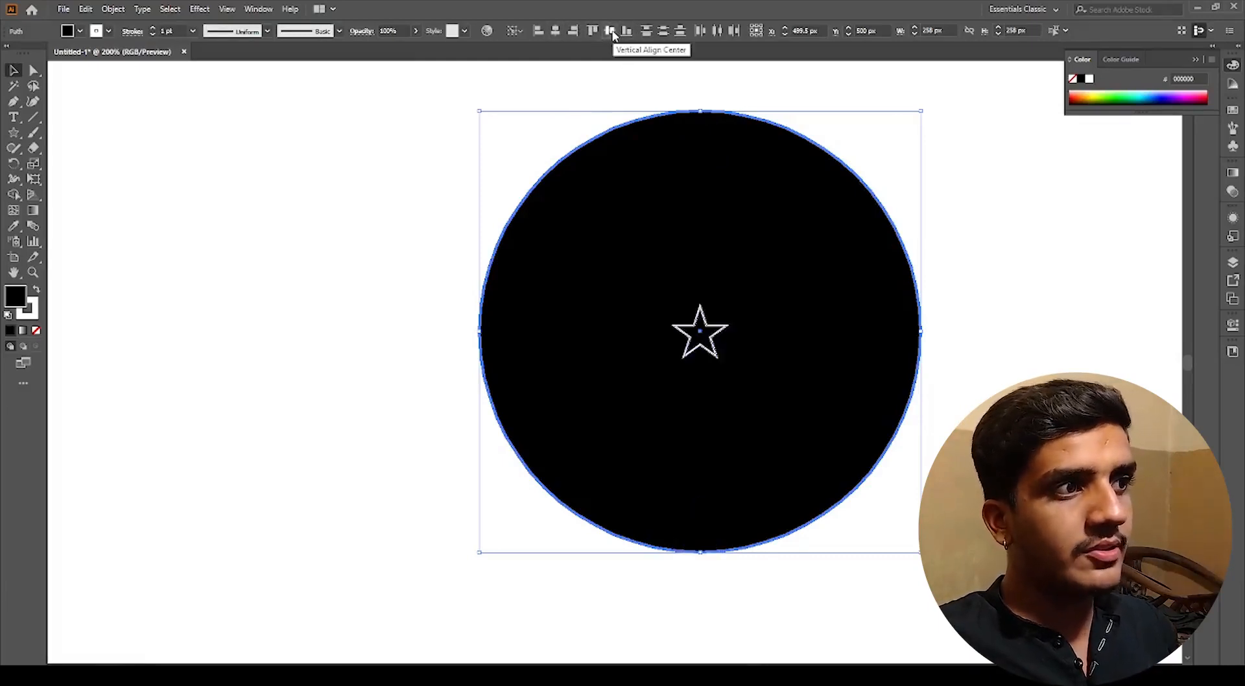
pyautogui.click(441, 250)
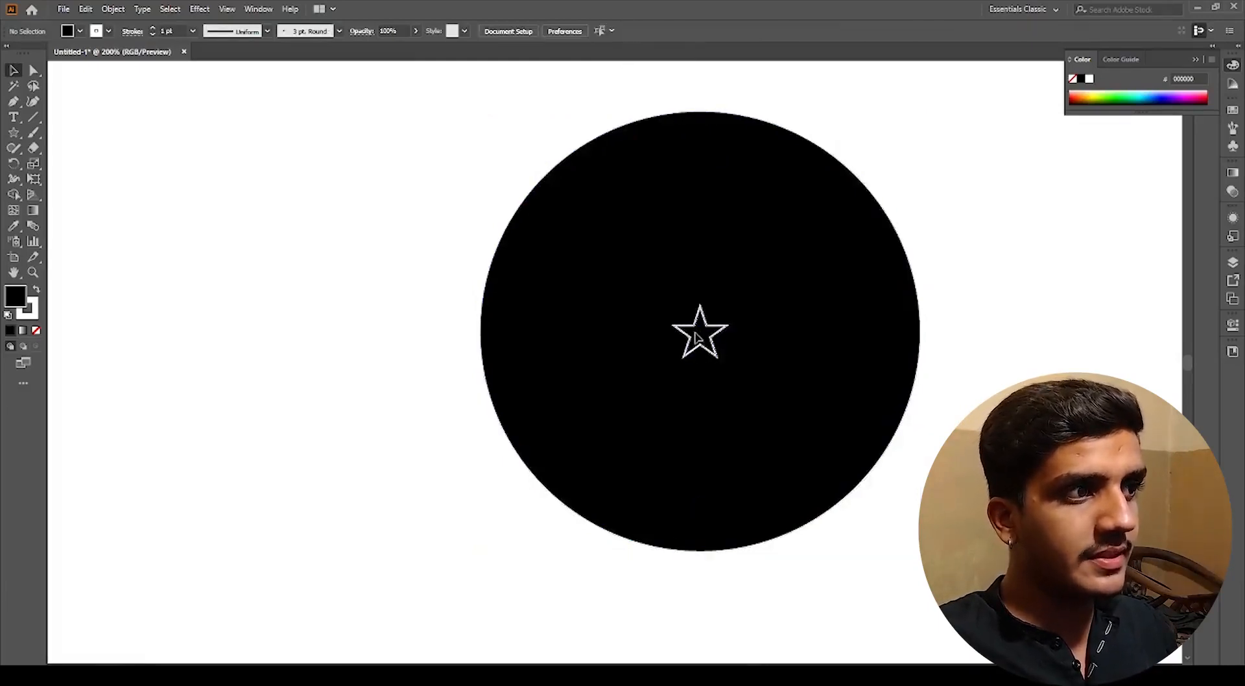
# Step: Move the star off the circle, then reselect both and realign it horizontally and vertically to center
pyautogui.moveTo(700, 334); pyautogui.dragTo(390, 159)
pyautogui.click(409, 281)
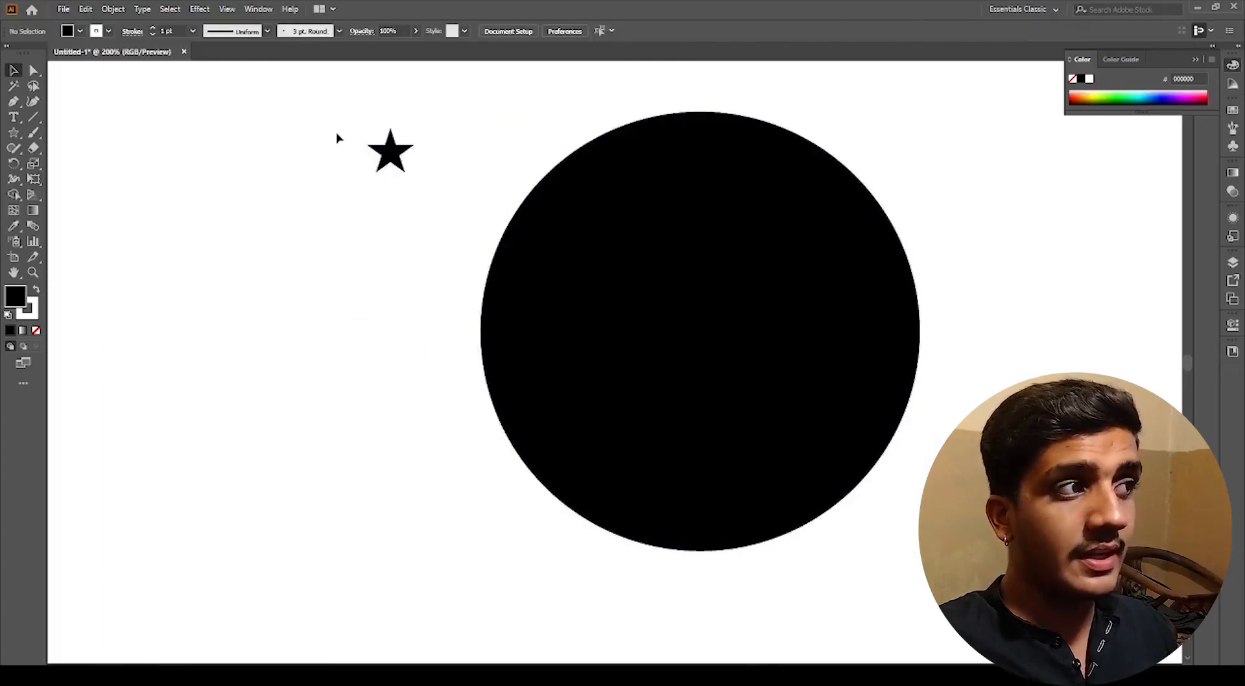
pyautogui.moveTo(498, 242); pyautogui.dragTo(805, 420)
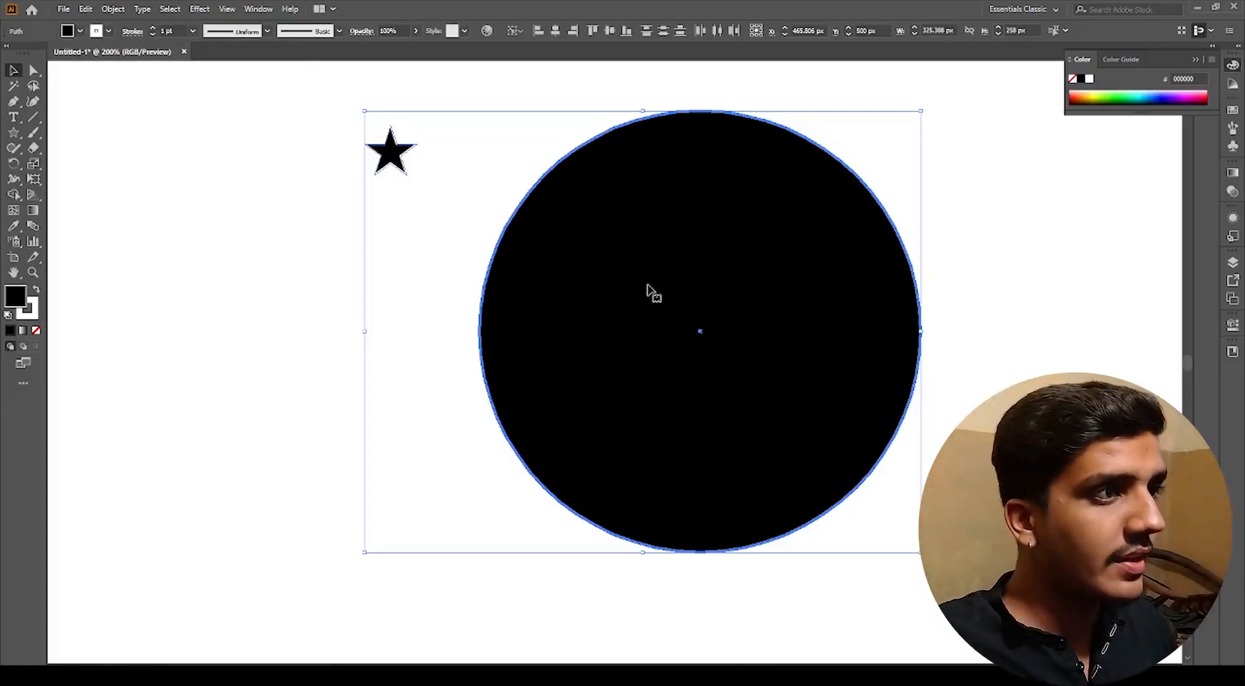
pyautogui.click(555, 30)
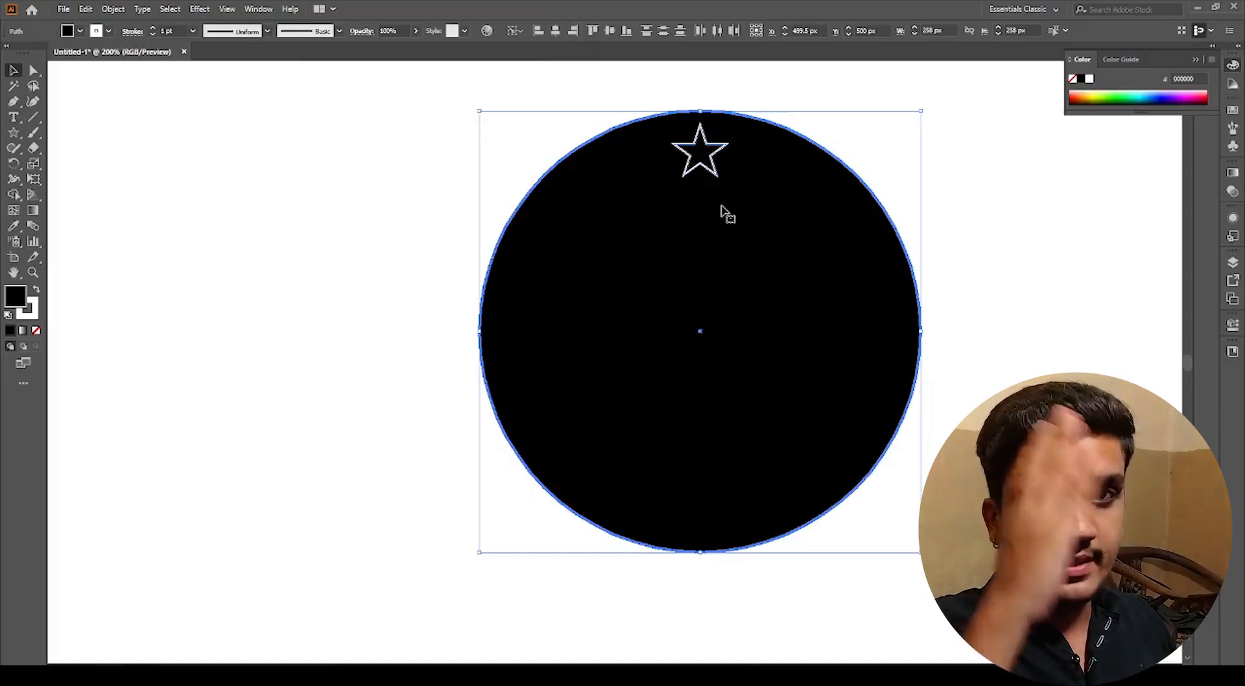
pyautogui.click(609, 37)
pyautogui.click(417, 270)
# Step: Zoom in to inspect how the star sits at the circle's center
pyautogui.scroll(3, 713, 344)
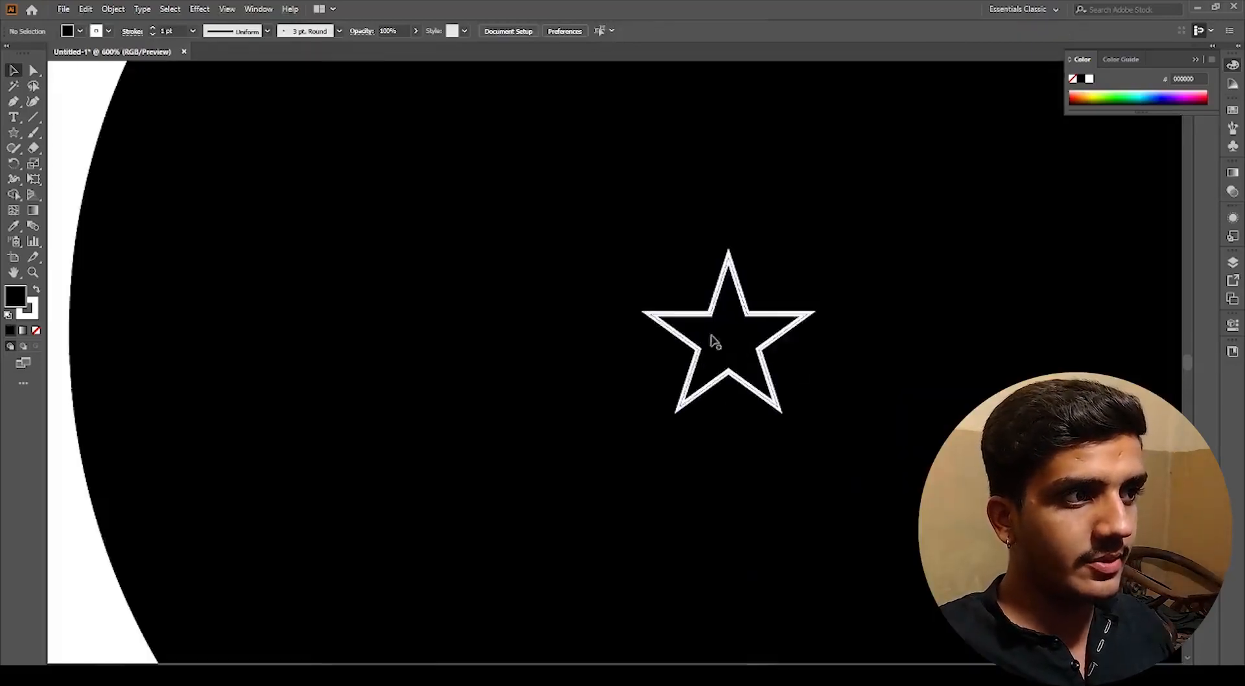
pyautogui.scroll(-3, 720, 337)
pyautogui.click(736, 319)
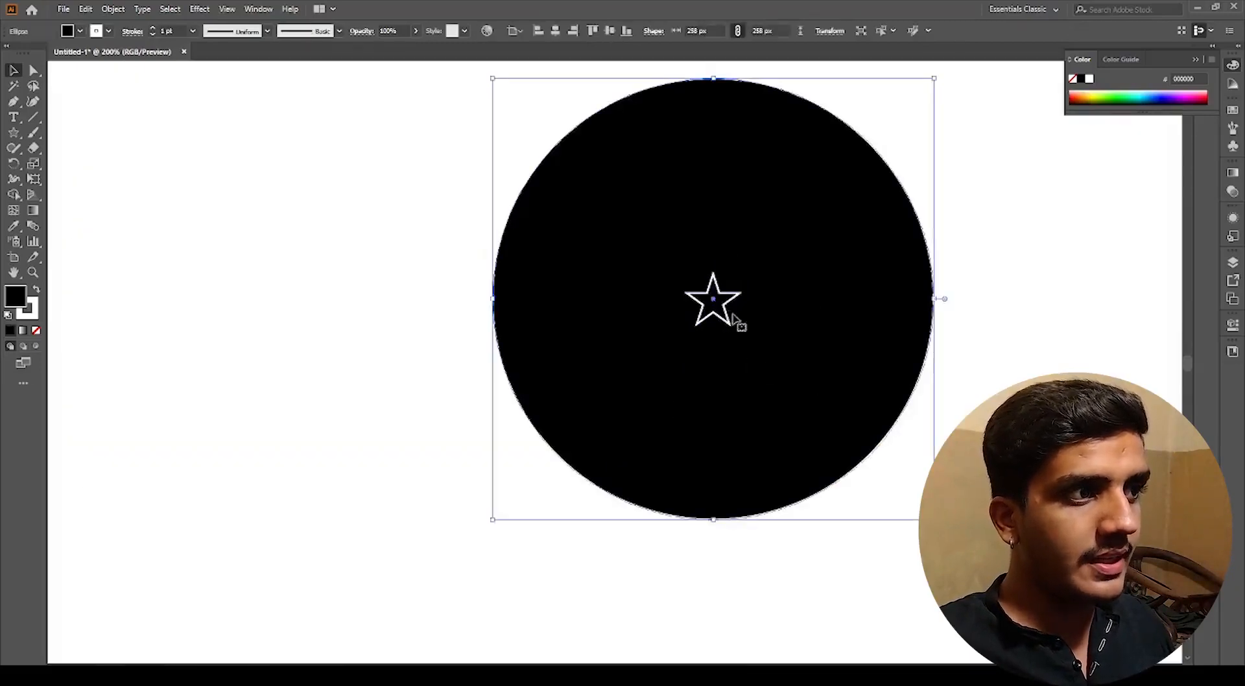
pyautogui.hotkey('ctrl', 'shift', 'a')
pyautogui.scroll(3, 720, 305)
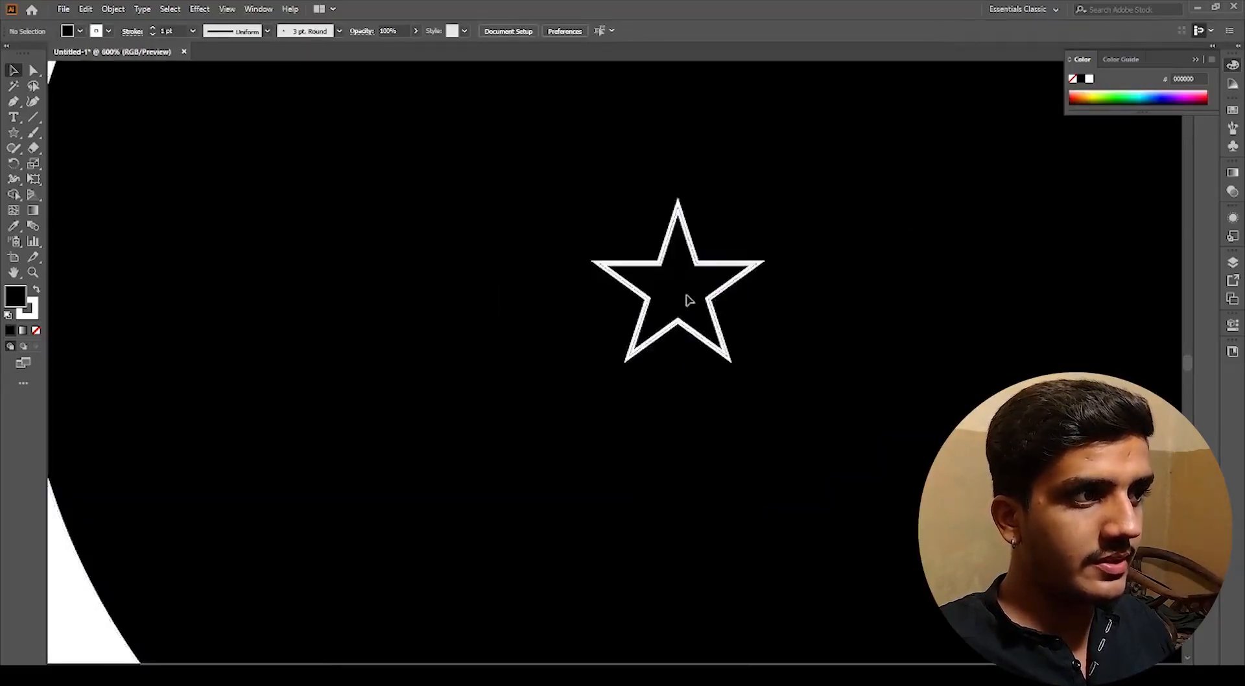
pyautogui.click(688, 299)
pyautogui.scroll(-2, 698, 296)
pyautogui.click(720, 354)
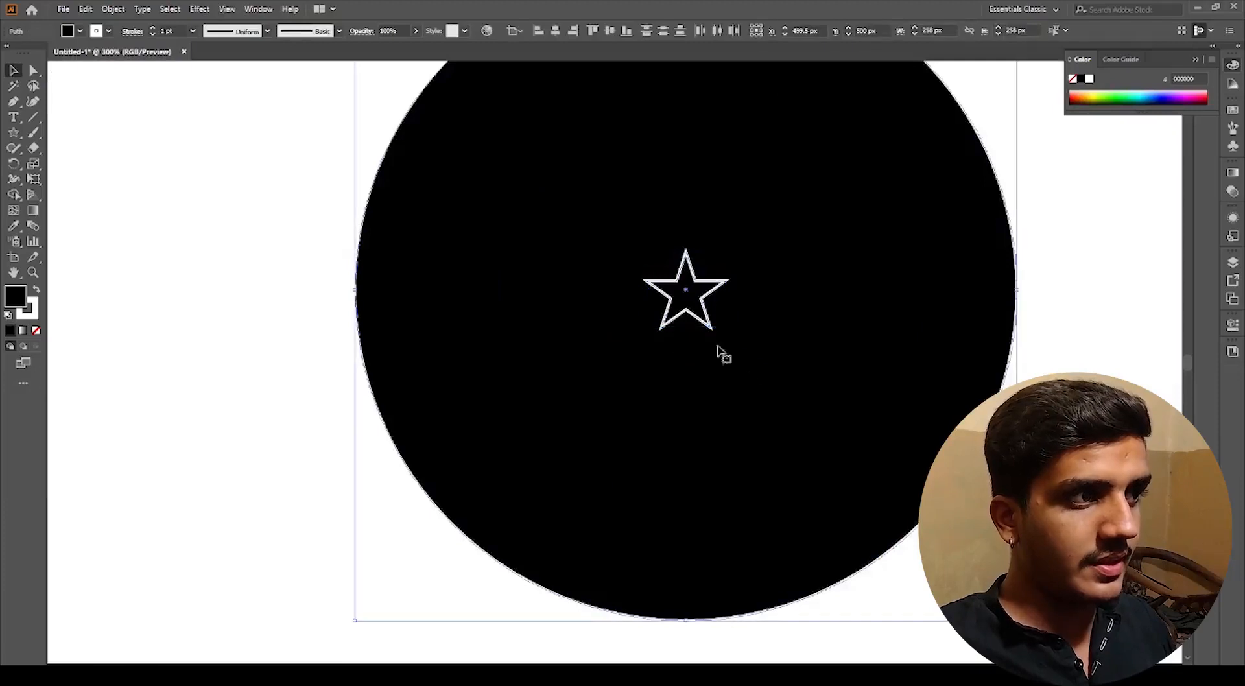
pyautogui.scroll(3, 687, 295)
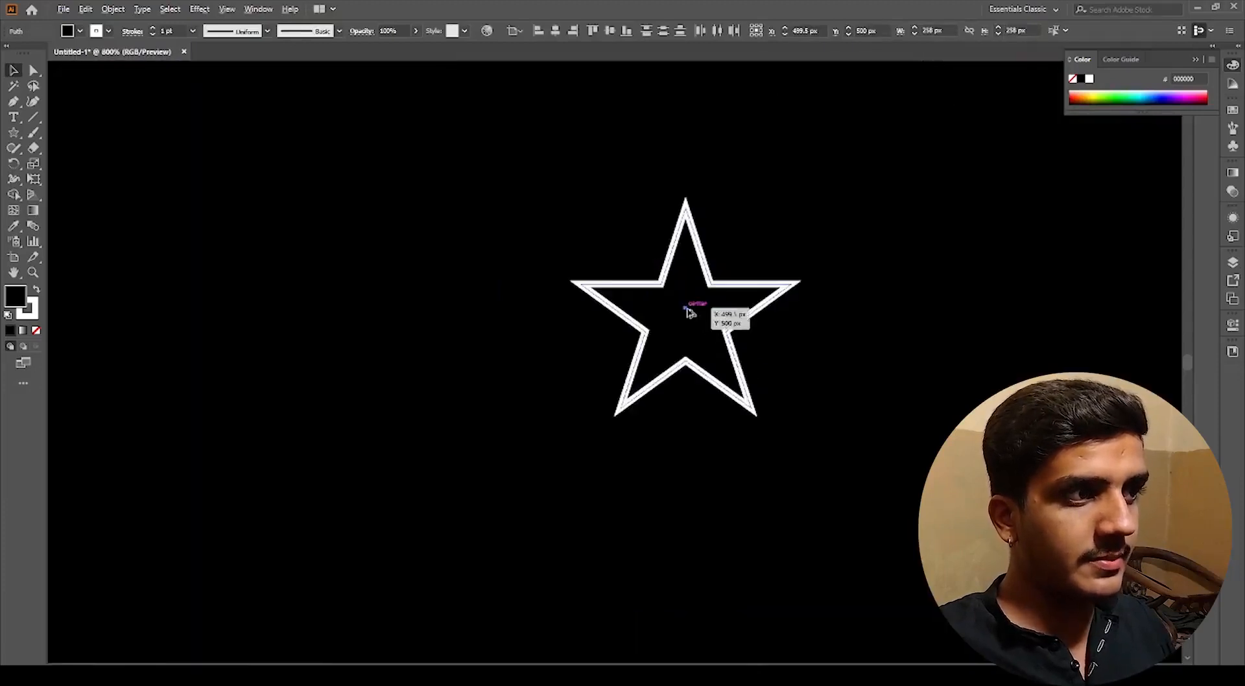
pyautogui.scroll(-6, 688, 312)
pyautogui.click(823, 409)
# Step: Move the star back up above the circle's top edge
pyautogui.scroll(3, 733, 333)
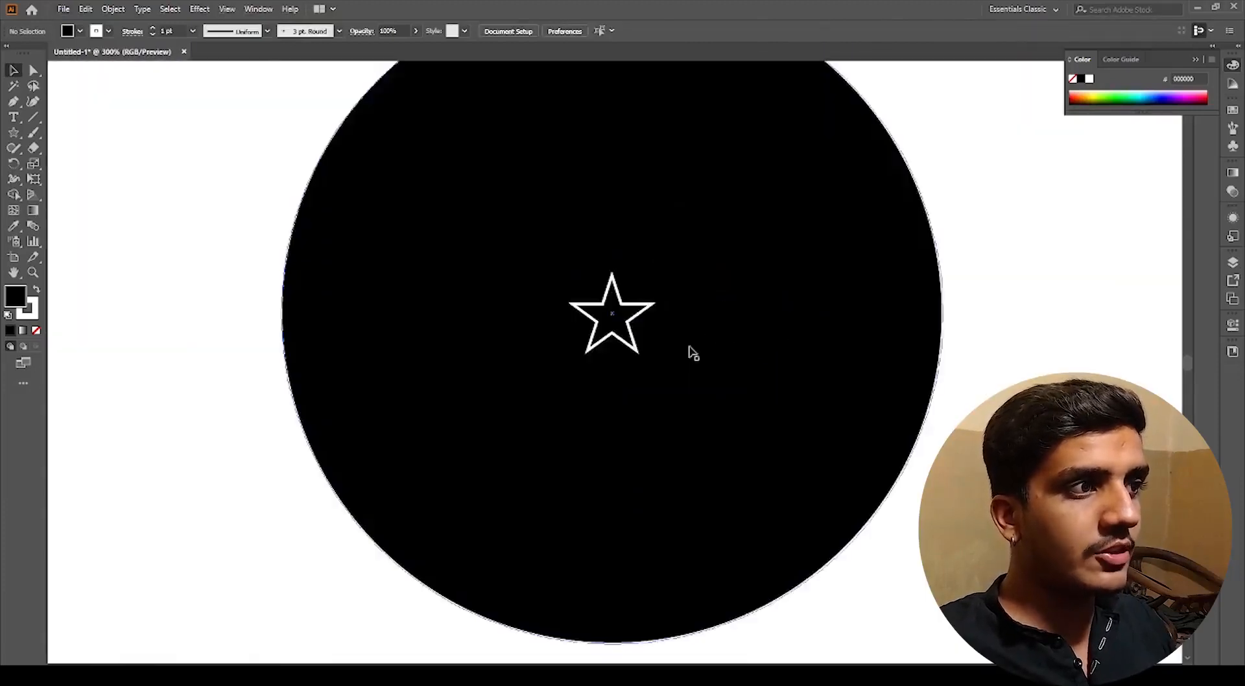
pyautogui.scroll(-2, 662, 348)
pyautogui.moveTo(652, 387); pyautogui.dragTo(652, 185)
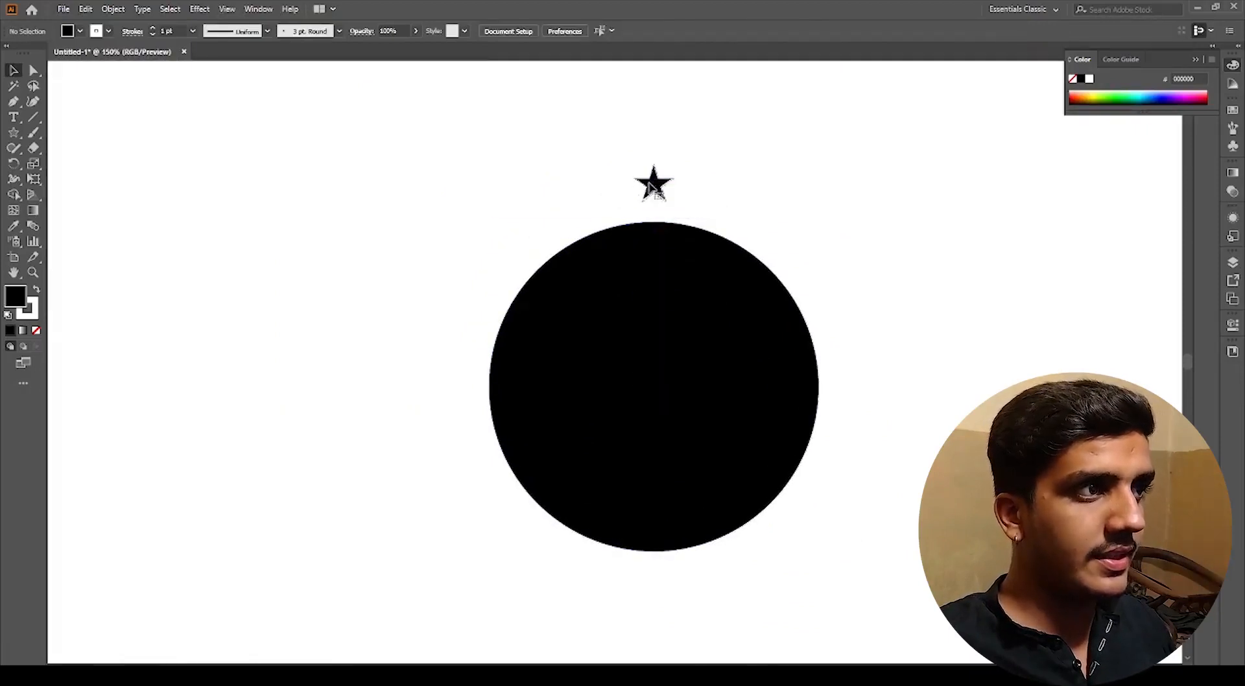
# Step: Open the Transform effect dialog for the selected star and move it aside
pyautogui.click(198, 12)
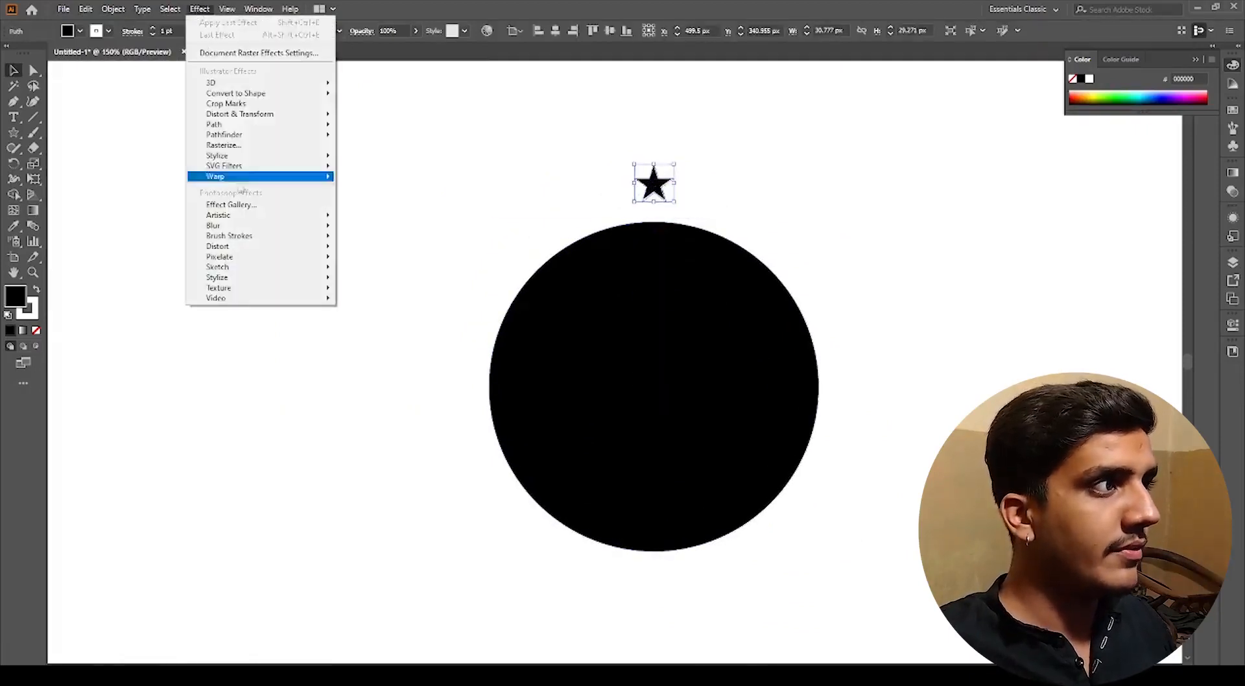
pyautogui.moveTo(253, 116)
pyautogui.click(374, 159)
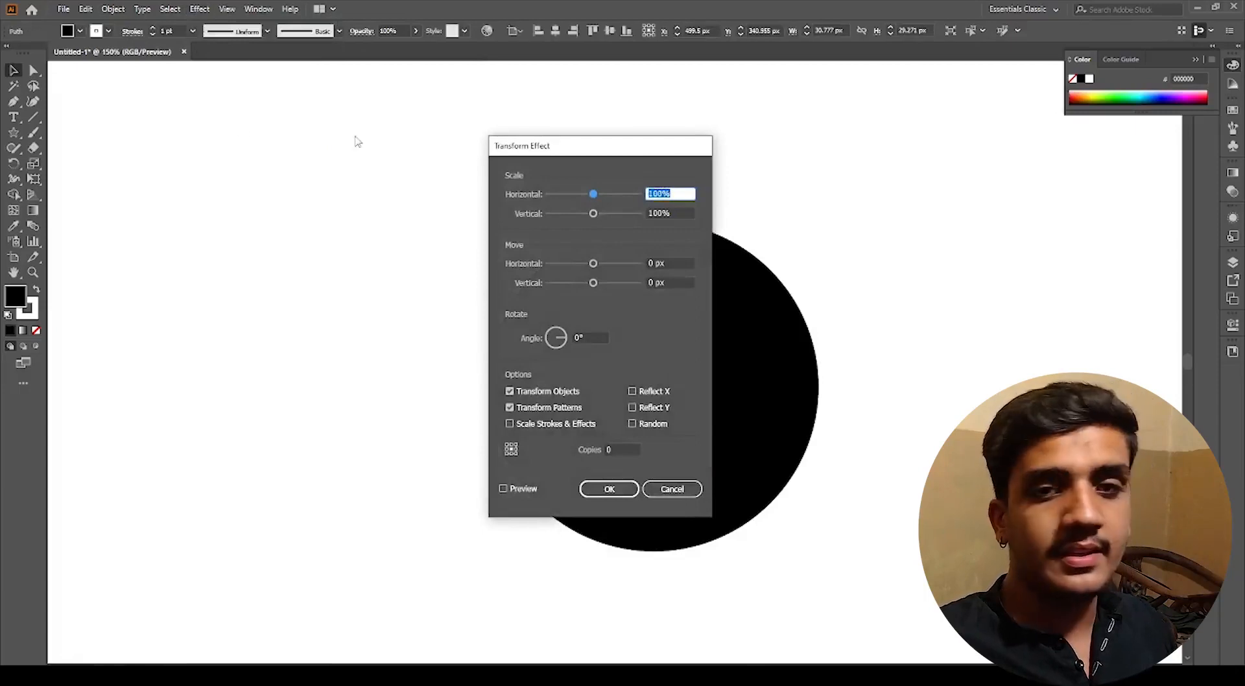
pyautogui.moveTo(616, 154); pyautogui.dragTo(1045, 141)
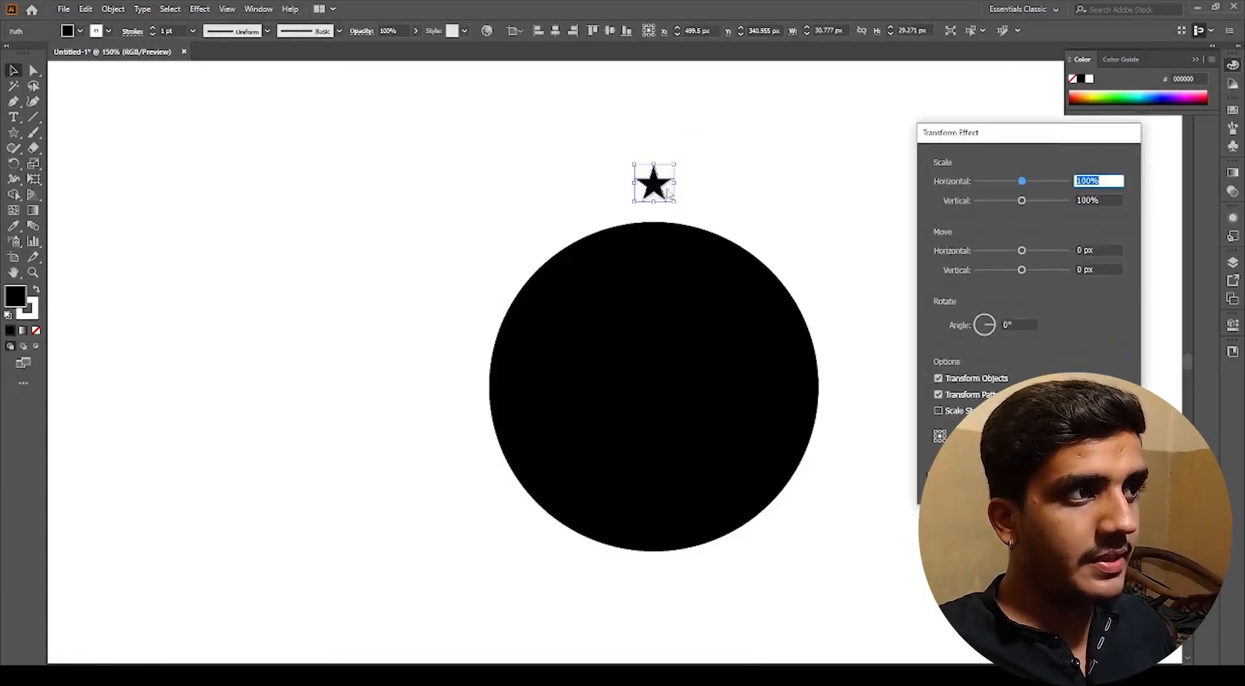
pyautogui.click(1019, 324)
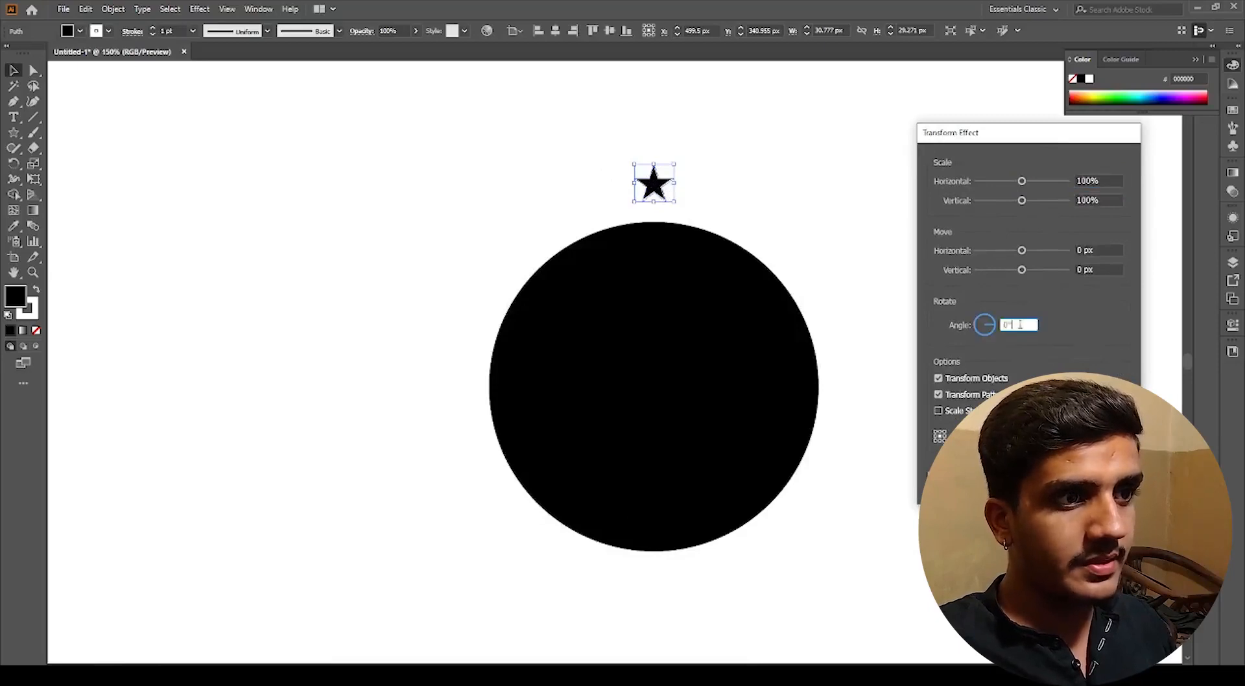
pyautogui.click(1099, 437)
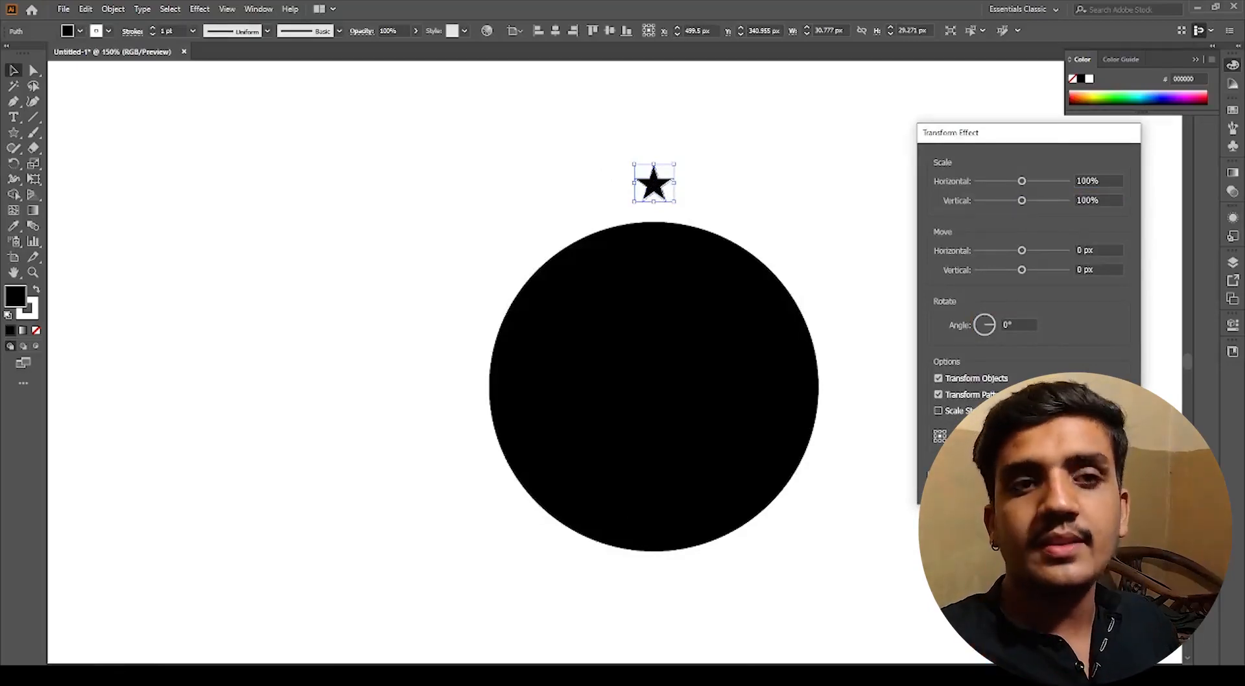
# Step: Set the Transform effect's move offsets to 15 px horizontal and -8 px vertical, and the rotation angle to -18°
pyautogui.click(1100, 252)
pyautogui.press('Up')
pyautogui.press('Up')
pyautogui.press('Up')
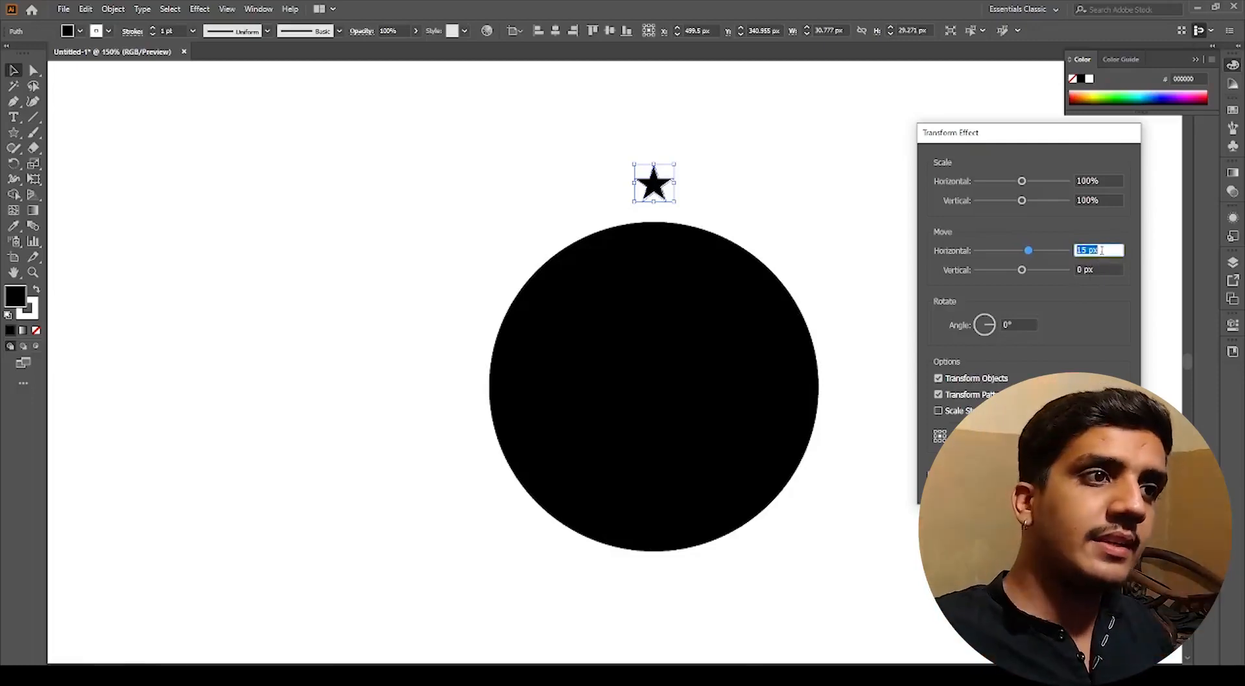
pyautogui.click(1112, 272)
pyautogui.press('Down')
pyautogui.press('Down')
pyautogui.press('Down')
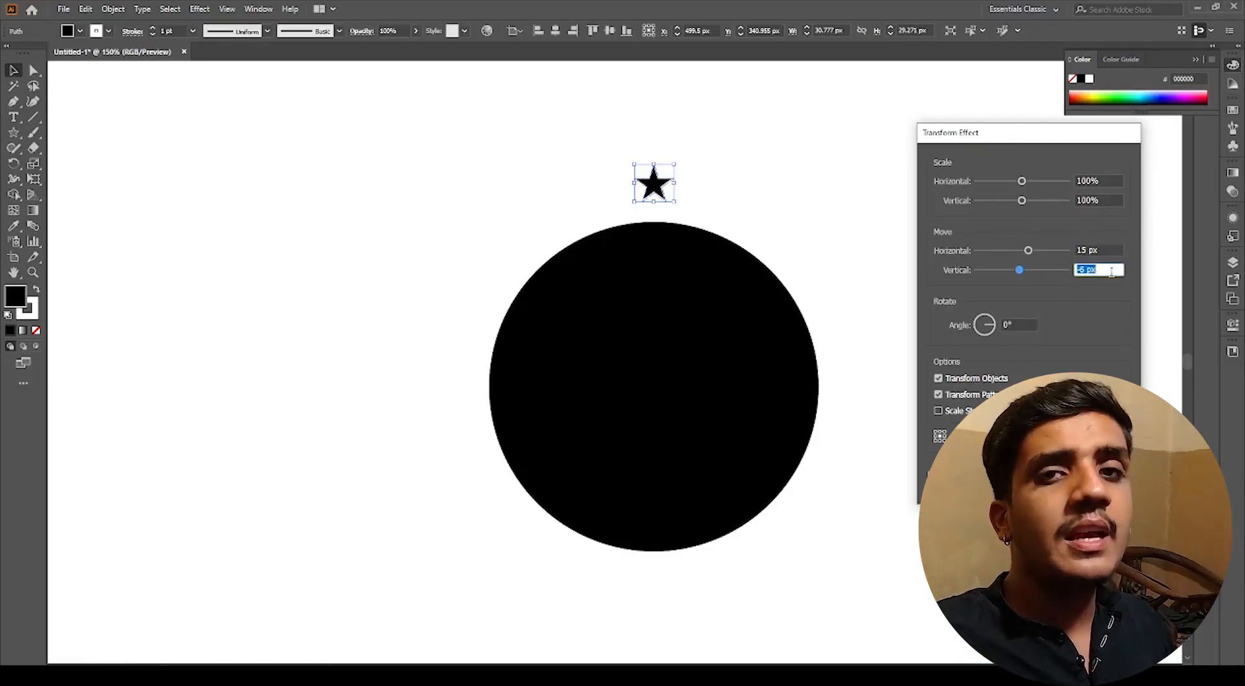
pyautogui.click(1019, 324)
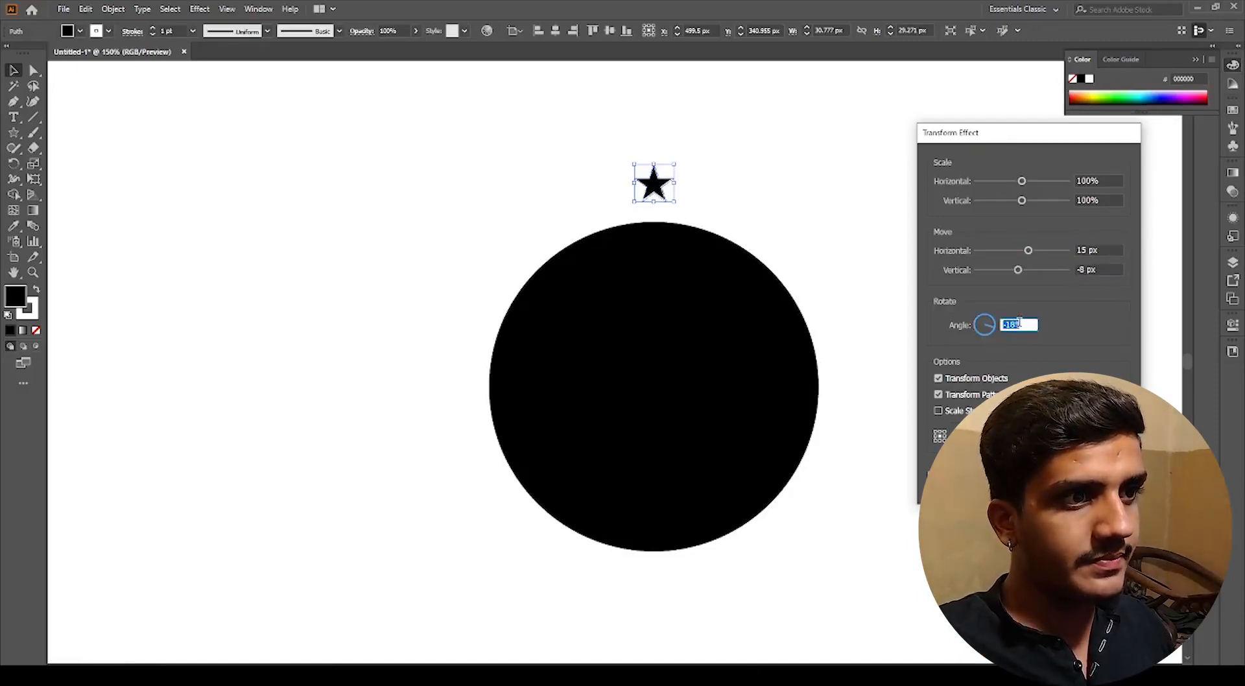
# Step: Change the move offsets to 6 px vertical and -3 px horizontal, and add copies of the star
pyautogui.click(1102, 270)
pyautogui.press('Up')
pyautogui.press('Up')
pyautogui.press('Up')
pyautogui.press('Up')
pyautogui.press('Up')
pyautogui.press('Up')
pyautogui.press('Up')
pyautogui.press('Up')
pyautogui.press('Up')
pyautogui.press('Up')
pyautogui.press('Up')
pyautogui.press('Up')
pyautogui.press('Up')
pyautogui.press('Up')
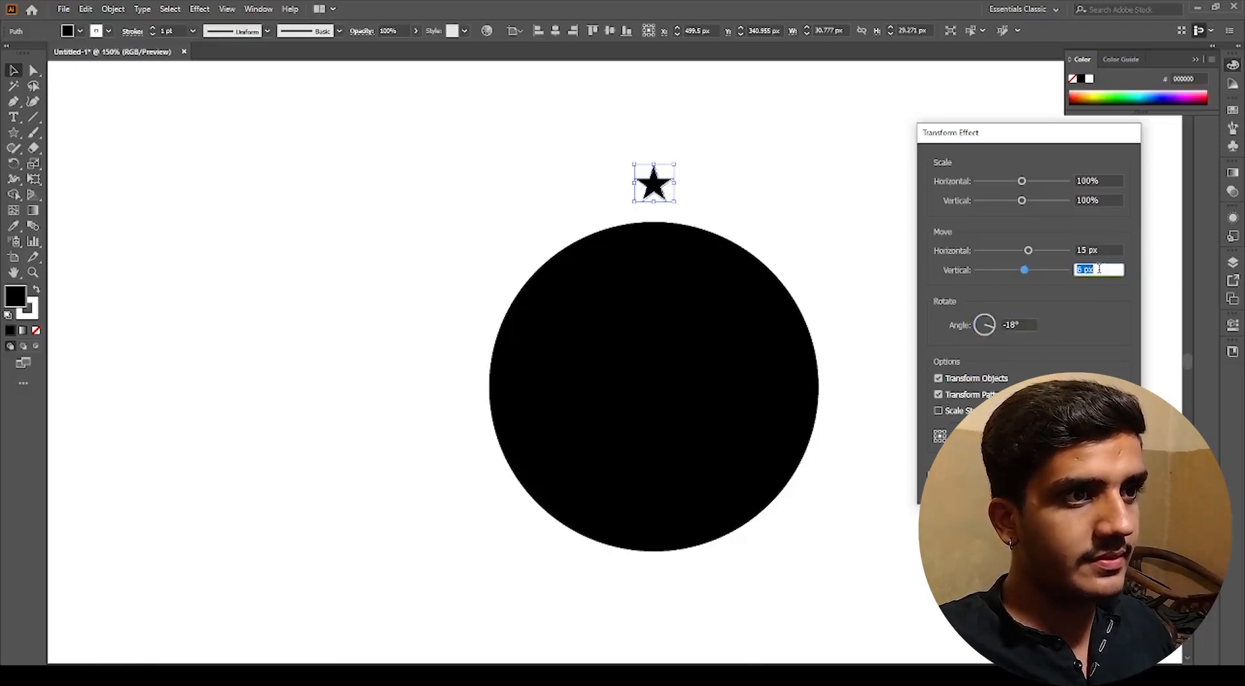
pyautogui.click(1106, 251)
pyautogui.press('Down')
pyautogui.press('Down')
pyautogui.press('Down')
pyautogui.press('Down')
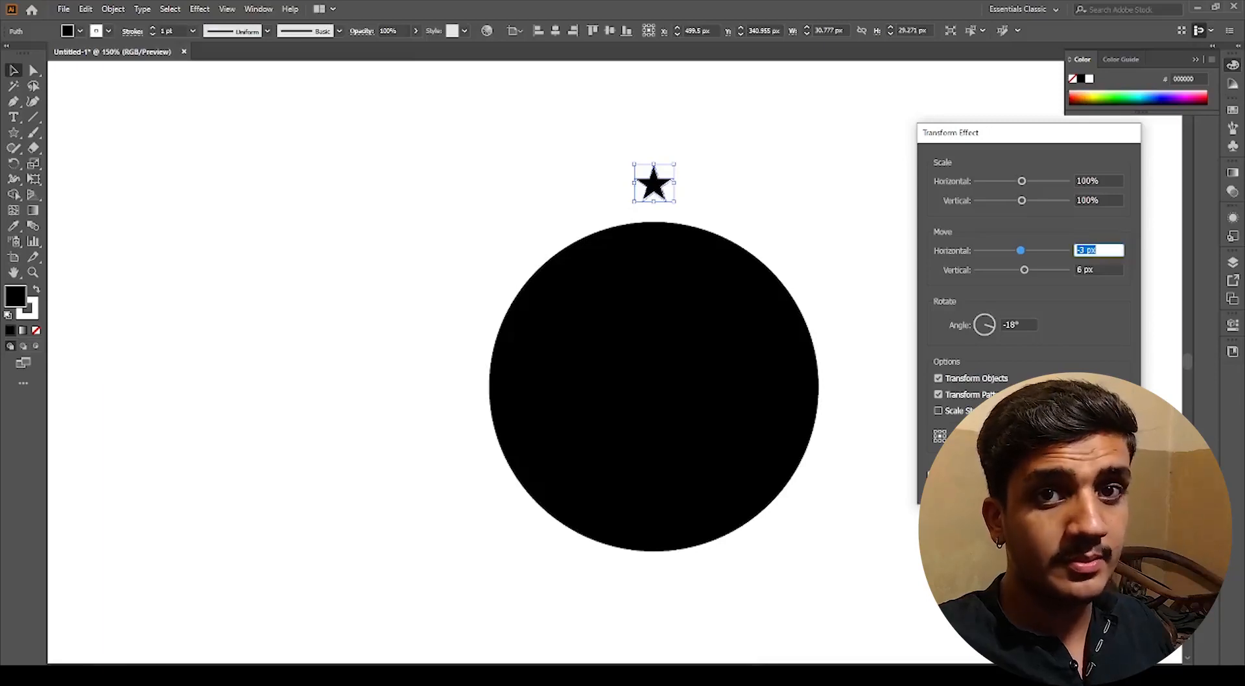
pyautogui.click(932, 475)
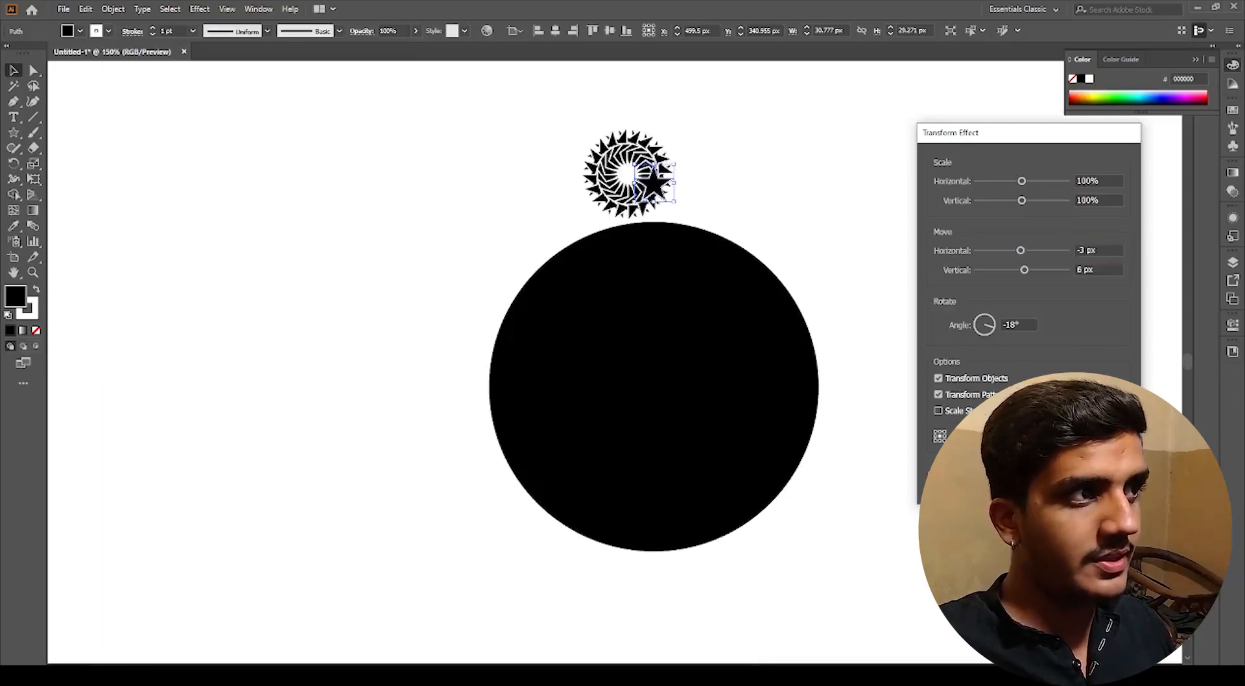
# Step: Increase the vertical move offset of the Transform effect to 27 px
pyautogui.click(1096, 269)
pyautogui.press('Up')
pyautogui.press('Up')
pyautogui.press('Up')
pyautogui.press('Up')
pyautogui.press('Up')
pyautogui.press('Up')
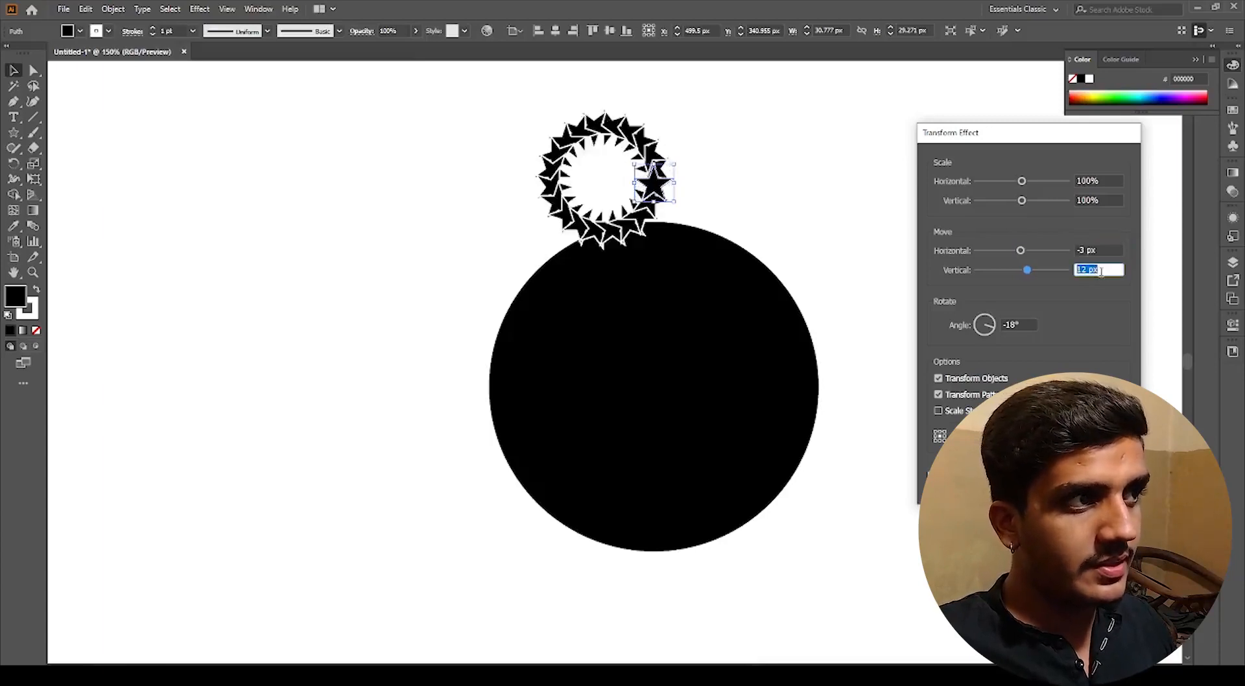
pyautogui.press('Up')
pyautogui.press('Up')
pyautogui.press('Up')
pyautogui.press('Up')
pyautogui.press('Up')
pyautogui.press('Up')
pyautogui.press('Up')
pyautogui.press('Up')
pyautogui.press('Up')
pyautogui.press('Up')
pyautogui.press('Up')
pyautogui.press('Up')
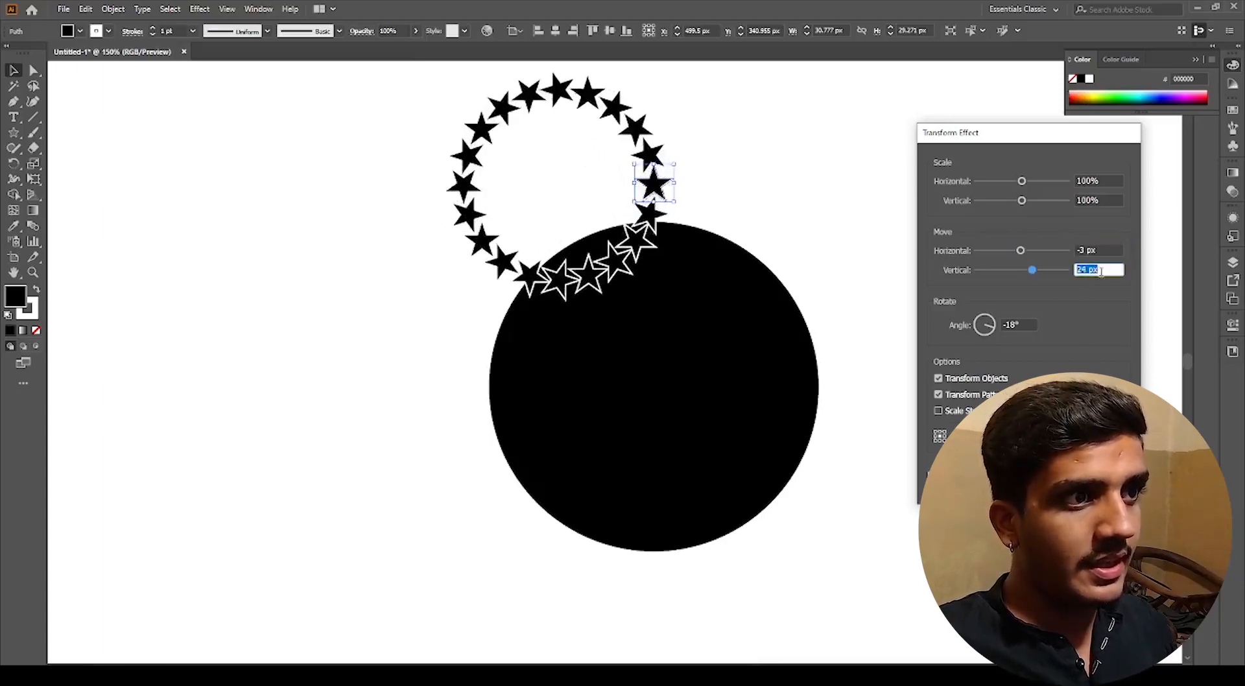
pyautogui.press('Up')
pyautogui.press('Up')
pyautogui.press('Up')
# Step: Increase the horizontal move offset of the Transform effect to 45 px
pyautogui.click(1112, 250)
pyautogui.press('Up')
pyautogui.press('Up')
pyautogui.press('Up')
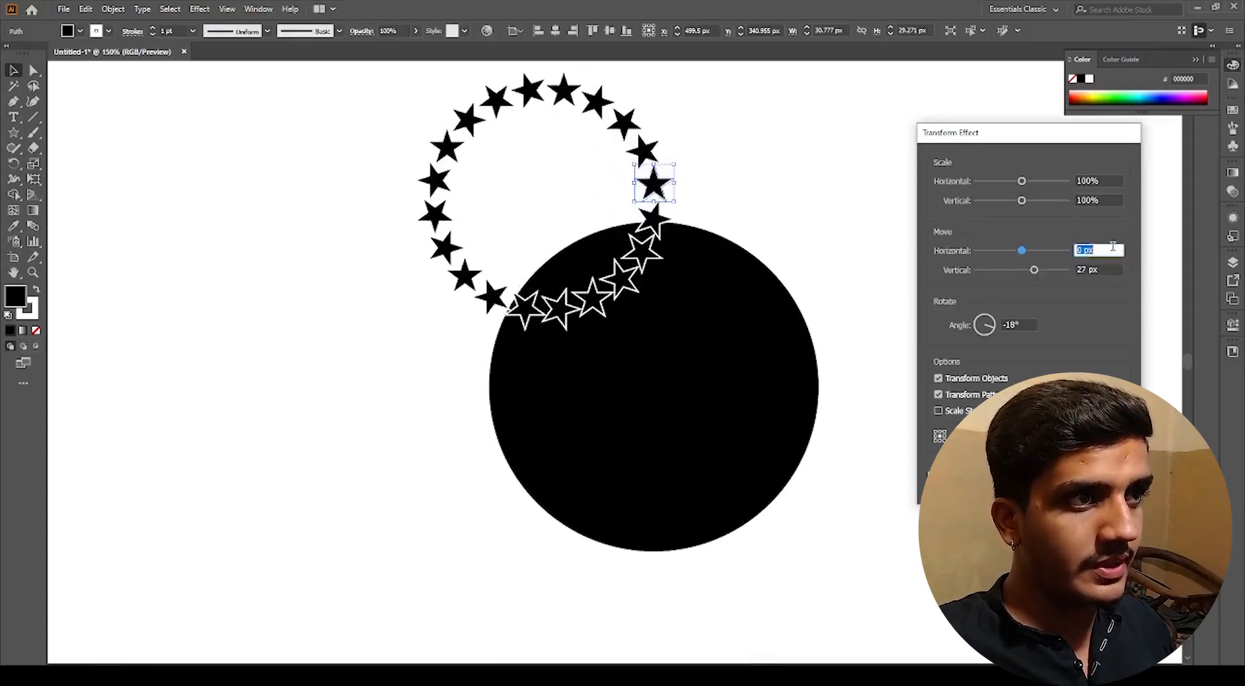
pyautogui.press('Up')
pyautogui.press('Up')
pyautogui.press('Up')
pyautogui.press('Up')
pyautogui.press('Up')
pyautogui.press('Up')
pyautogui.press('Up')
pyautogui.press('Up')
pyautogui.press('Up')
pyautogui.press('Up')
pyautogui.press('Up')
pyautogui.press('Up')
pyautogui.press('Up')
pyautogui.press('Up')
pyautogui.press('Up')
pyautogui.press('Up')
pyautogui.press('Up')
pyautogui.press('Up')
pyautogui.press('Up')
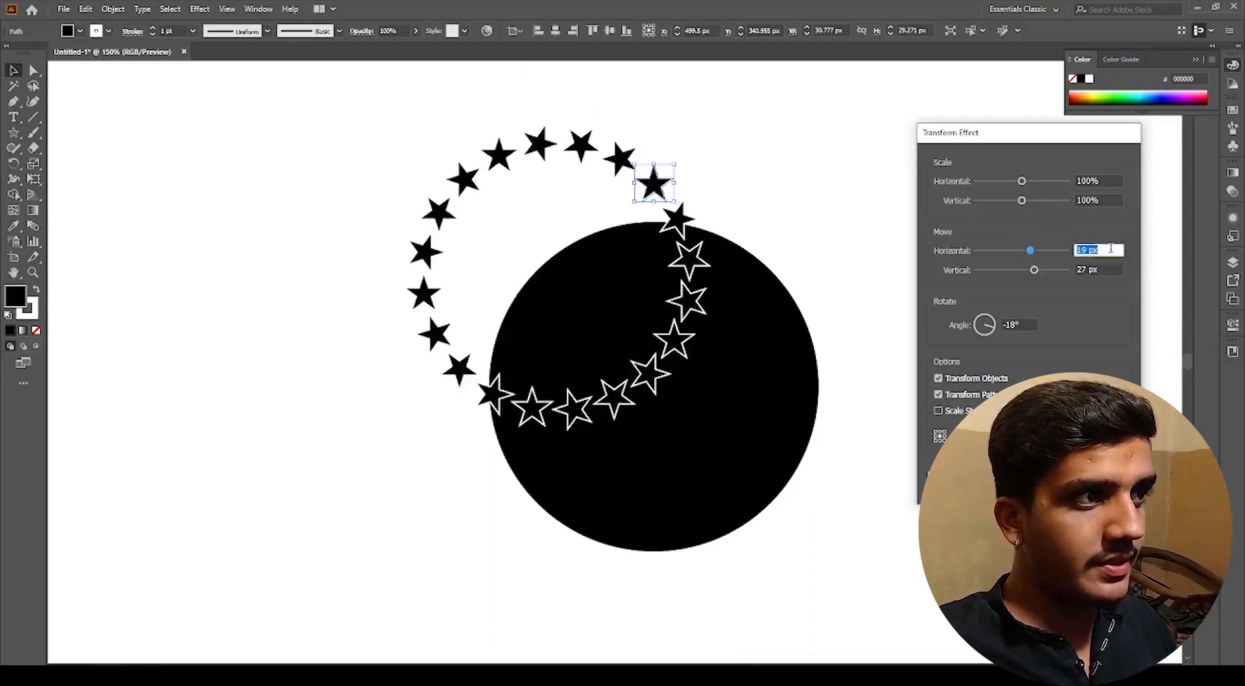
pyautogui.press('Up')
pyautogui.press('Up')
pyautogui.press('Up')
pyautogui.press('Up')
pyautogui.press('Up')
pyautogui.press('Up')
pyautogui.press('Up')
pyautogui.press('Up')
pyautogui.press('Up')
pyautogui.press('Up')
pyautogui.press('Up')
pyautogui.press('Up')
pyautogui.press('Up')
pyautogui.press('Up')
pyautogui.press('Up')
pyautogui.press('Up')
pyautogui.press('Up')
pyautogui.press('Up')
pyautogui.press('Up')
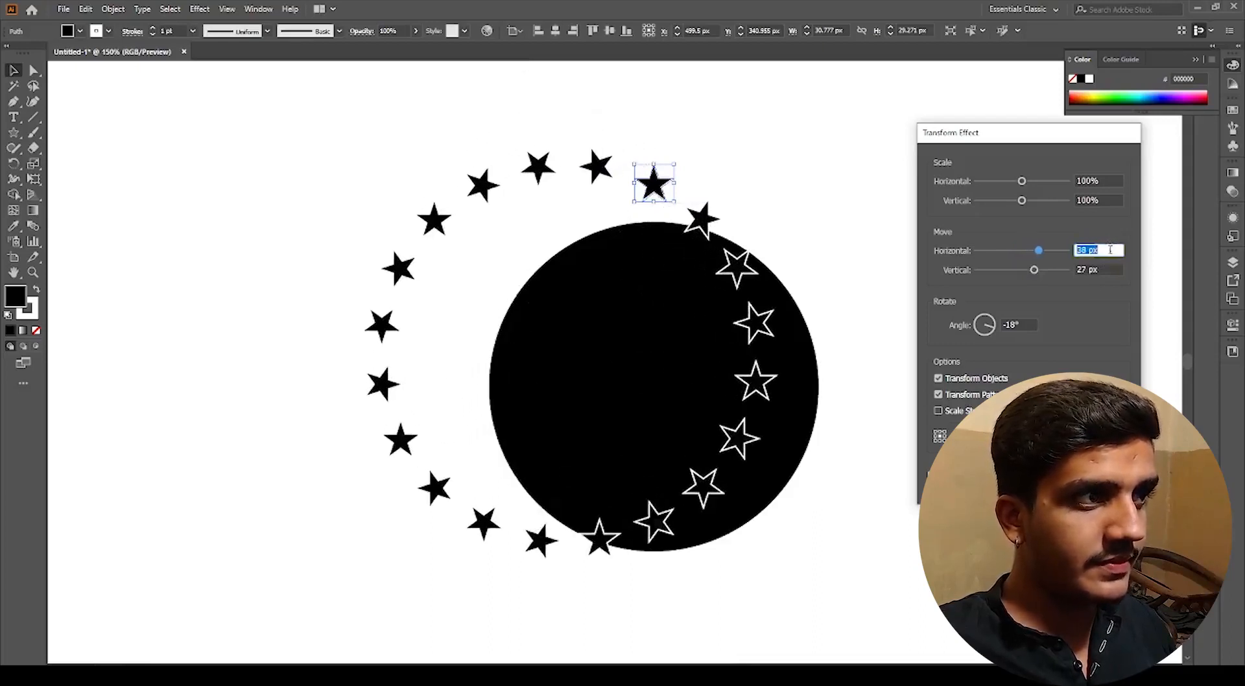
pyautogui.press('Up')
pyautogui.press('Up')
pyautogui.press('Up')
pyautogui.press('Up')
pyautogui.press('Up')
pyautogui.press('Up')
pyautogui.press('Up')
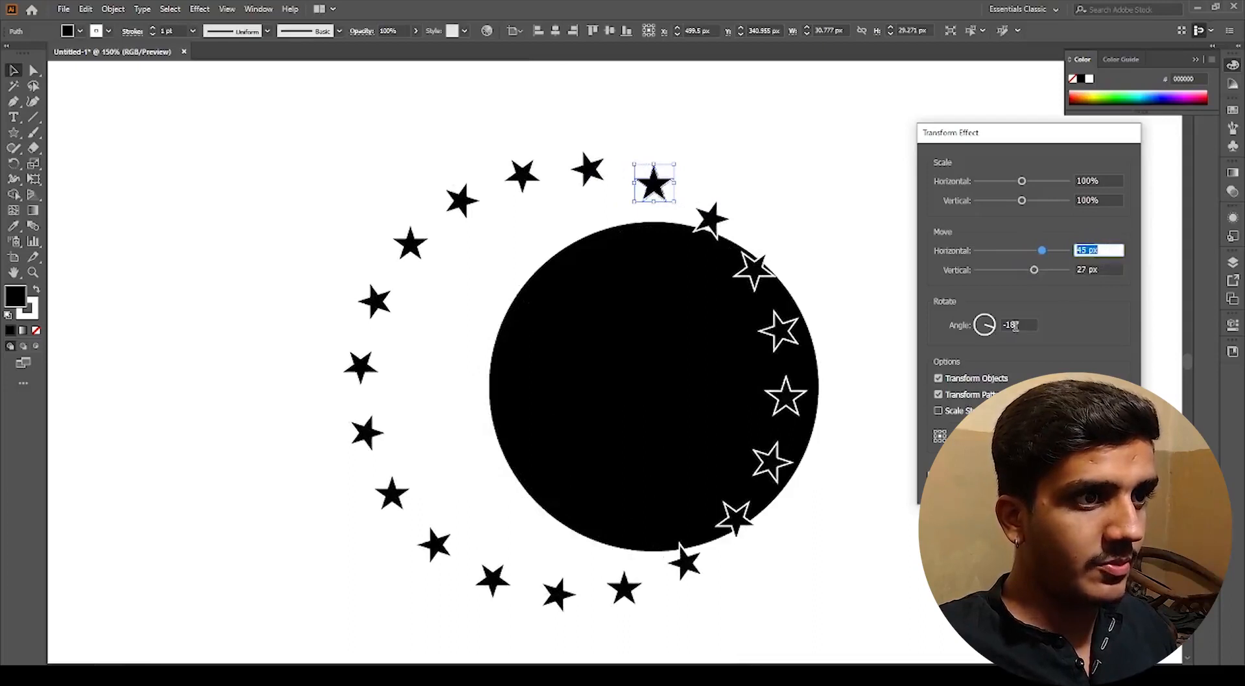
# Step: Set the Transform effect's rotation angle to -12°
pyautogui.click(1020, 325)
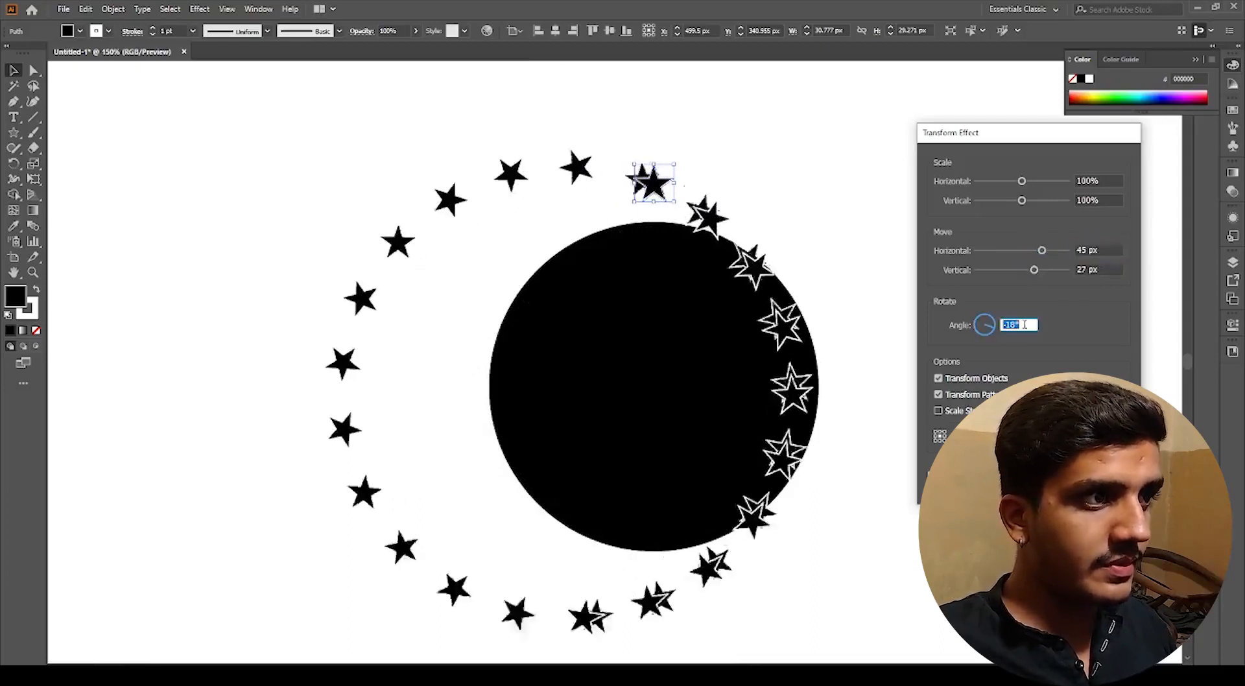
pyautogui.press('Up')
pyautogui.press('Up')
pyautogui.press('Up')
pyautogui.press('Up')
pyautogui.press('Up')
pyautogui.press('Up')
pyautogui.press('Up')
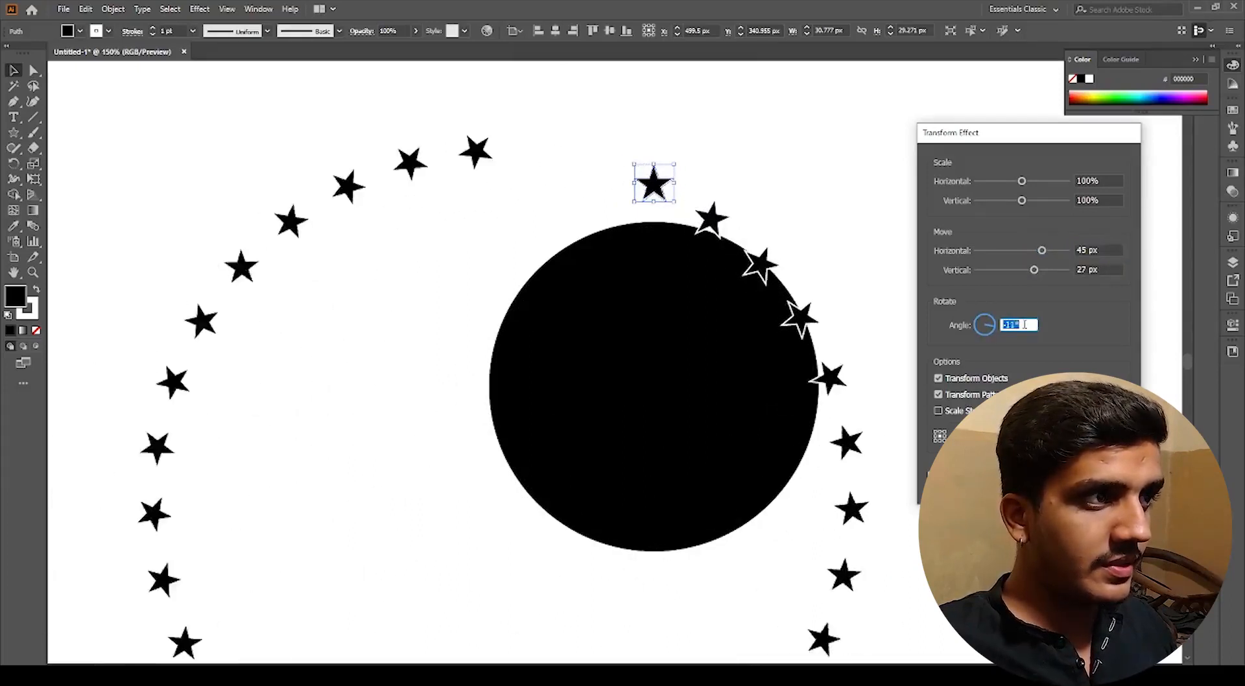
pyautogui.press('Down')
# Step: Reduce the move offsets to 43 px horizontal and 3 px vertical to close the star ring
pyautogui.click(1105, 251)
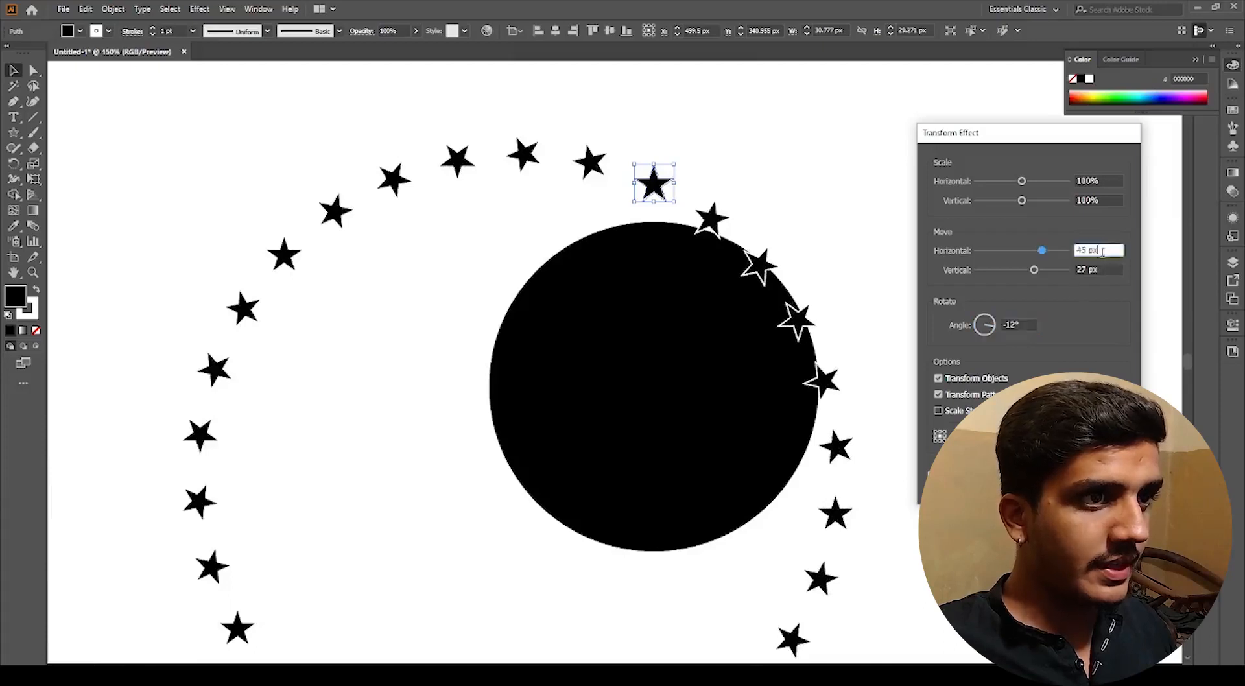
pyautogui.press('Down')
pyautogui.press('Down')
pyautogui.click(1098, 269)
pyautogui.press('Down')
pyautogui.press('Down')
pyautogui.press('Down')
pyautogui.press('Down')
pyautogui.press('Down')
pyautogui.press('Down')
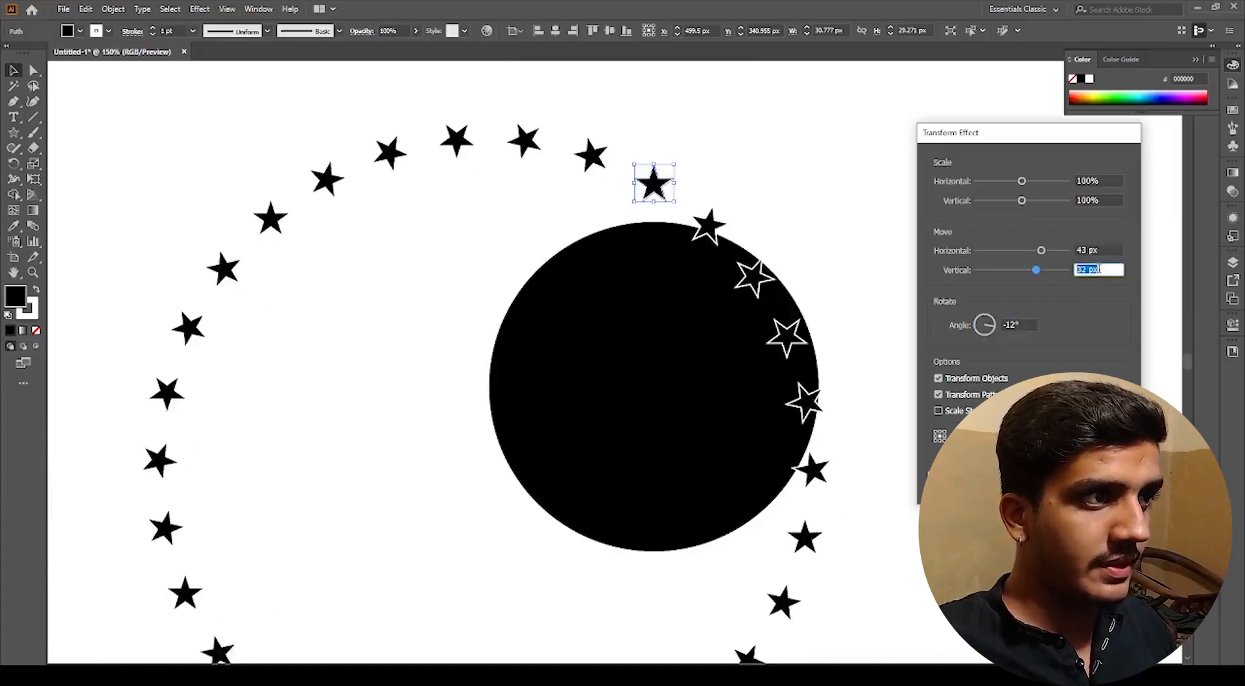
pyautogui.press('Down')
pyautogui.press('Down')
pyautogui.press('Down')
pyautogui.press('Down')
pyautogui.press('Down')
pyautogui.press('Down')
pyautogui.press('Down')
pyautogui.press('Down')
pyautogui.press('Down')
pyautogui.press('Down')
pyautogui.press('Down')
pyautogui.press('Down')
pyautogui.press('Down')
pyautogui.press('Down')
pyautogui.press('Down')
pyautogui.press('Down')
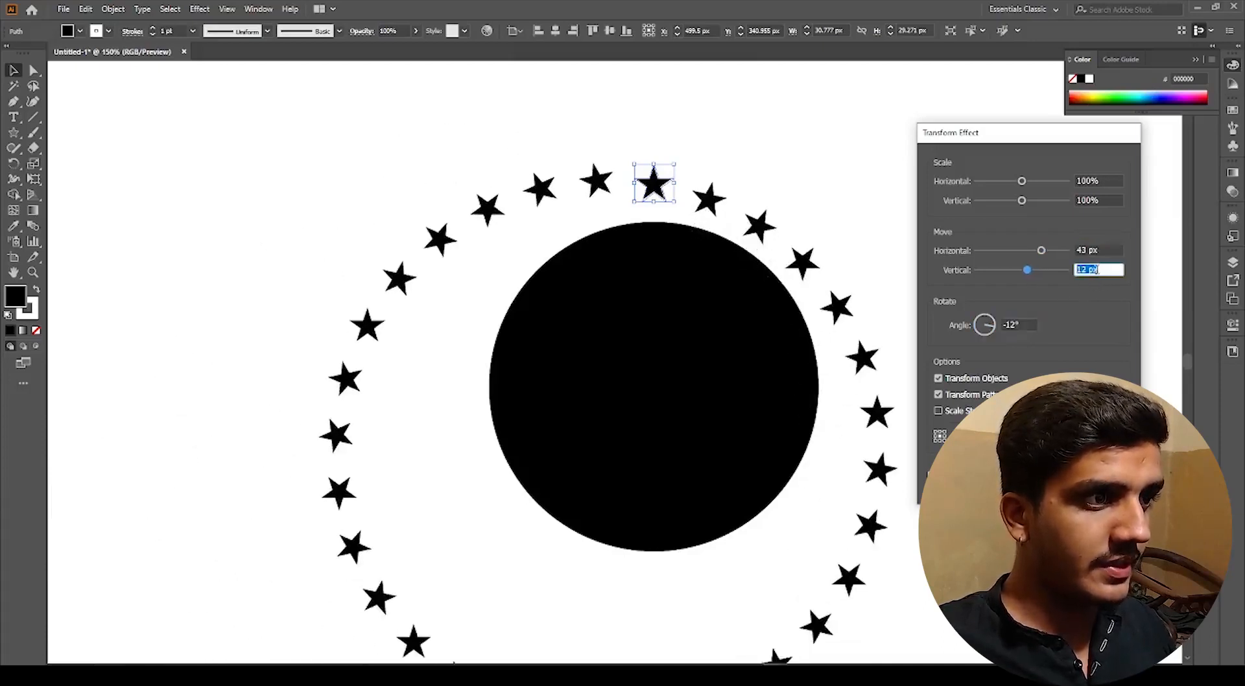
pyautogui.press('Down')
pyautogui.press('Down')
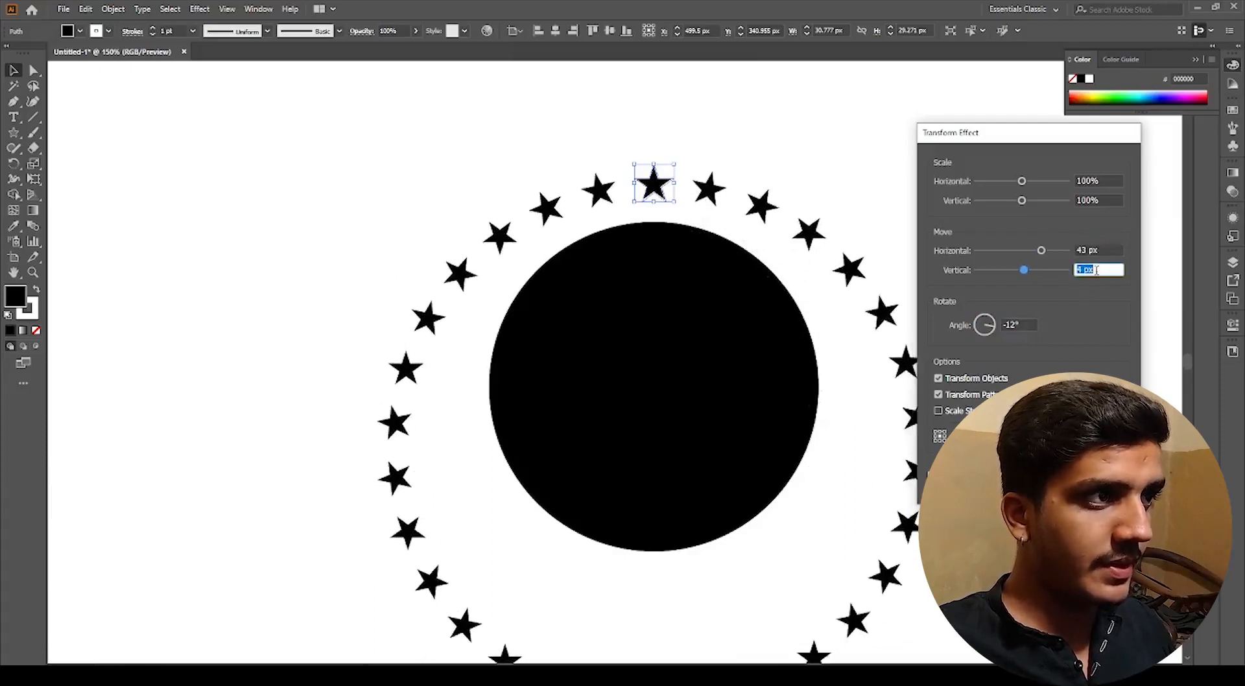
# Step: Lower the horizontal move offset to 33 px so the stars hug the circle
pyautogui.click(1105, 258)
pyautogui.press('Down')
pyautogui.press('Down')
pyautogui.press('Down')
pyautogui.press('Down')
pyautogui.press('Down')
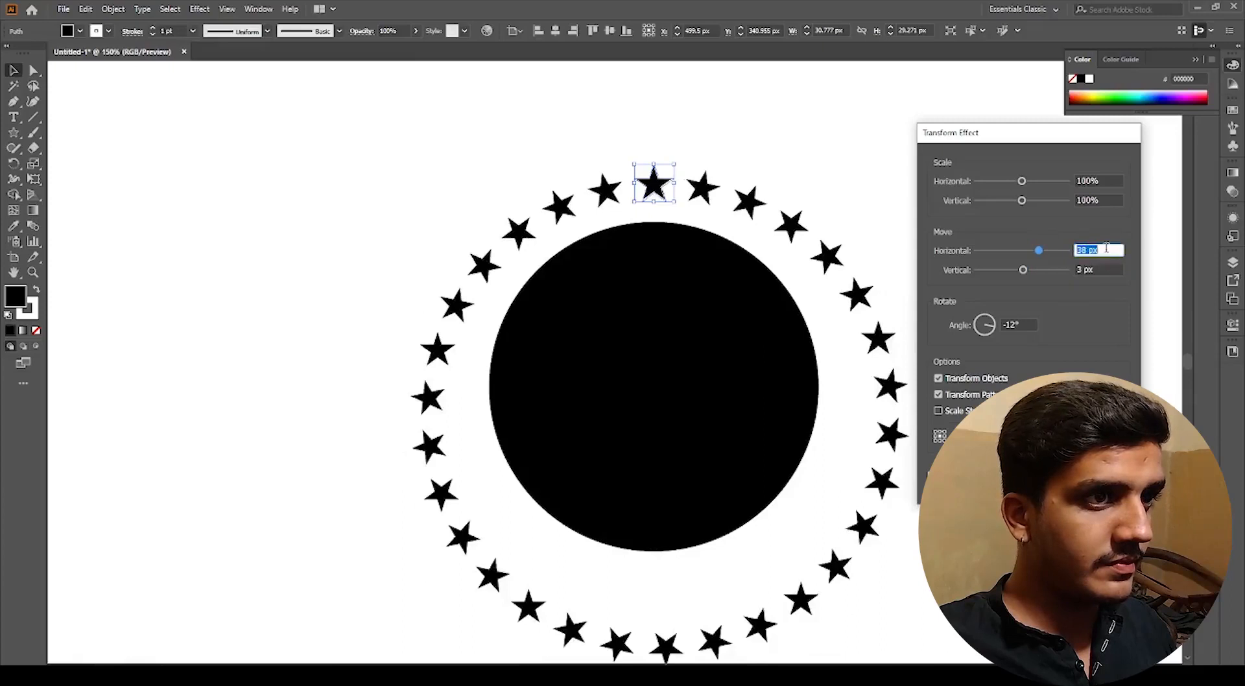
pyautogui.press('Down')
pyautogui.press('Down')
pyautogui.press('Down')
pyautogui.press('Down')
pyautogui.press('Down')
pyautogui.press('Down')
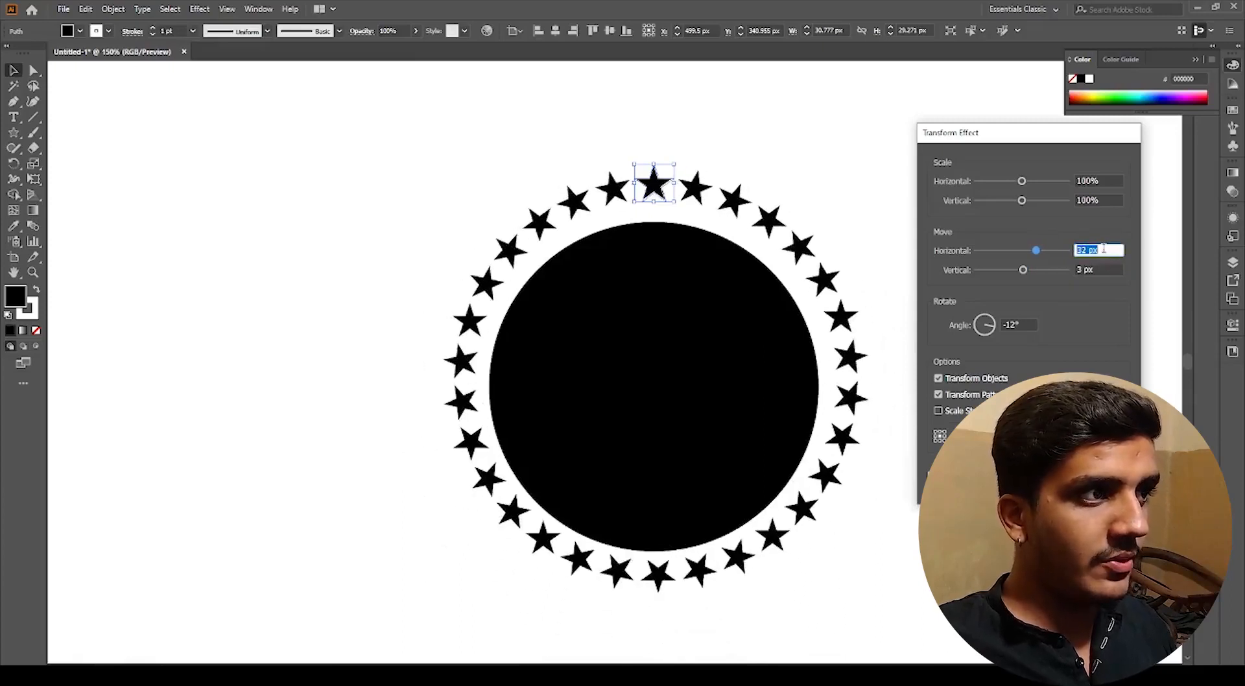
pyautogui.press('Up')
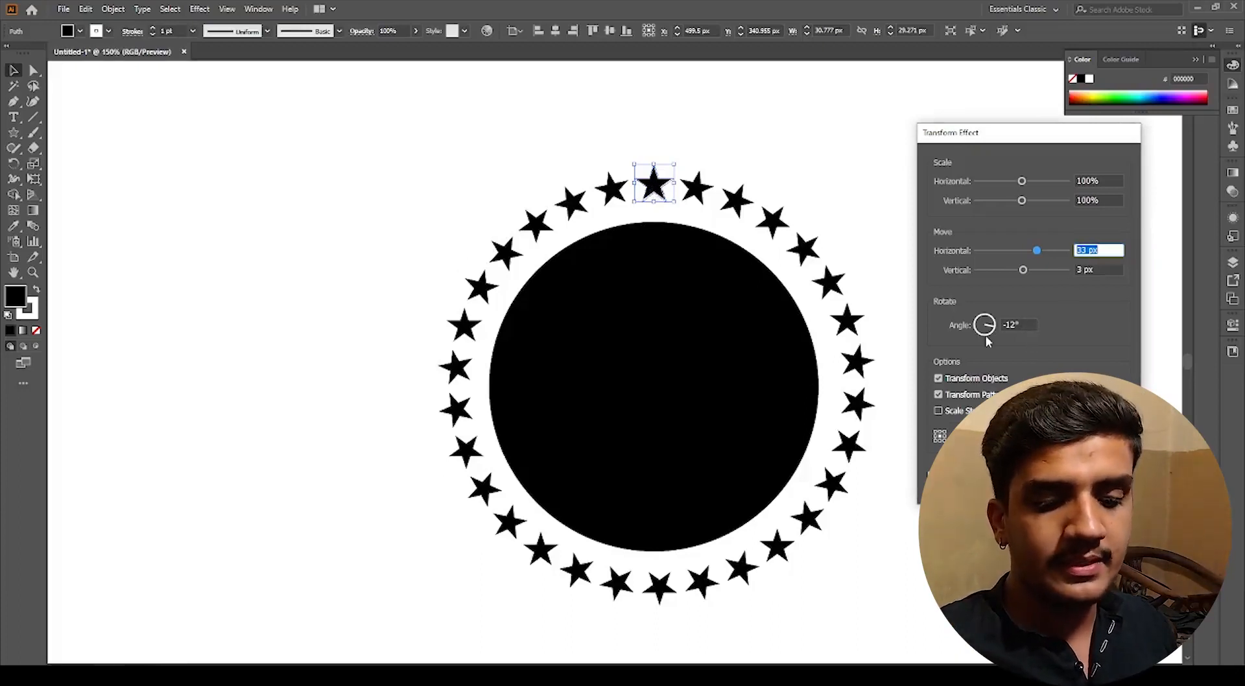
pyautogui.scroll(1, 986, 337)
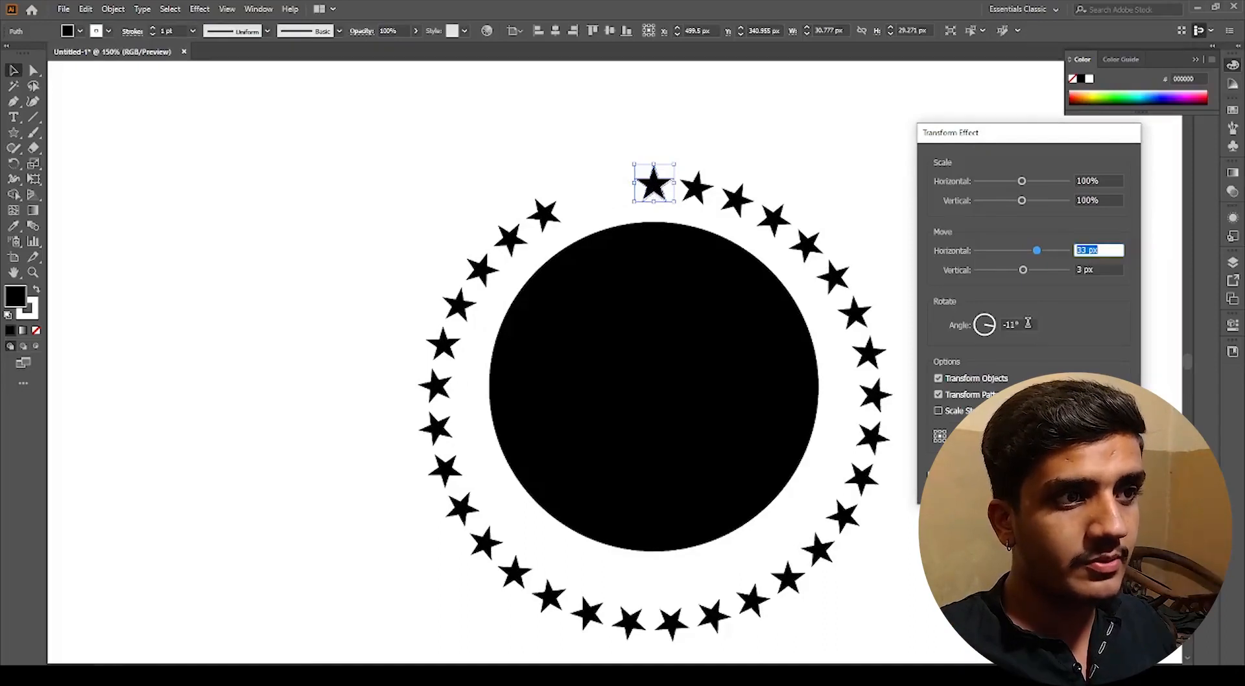
pyautogui.click(1028, 323)
pyautogui.press('Down')
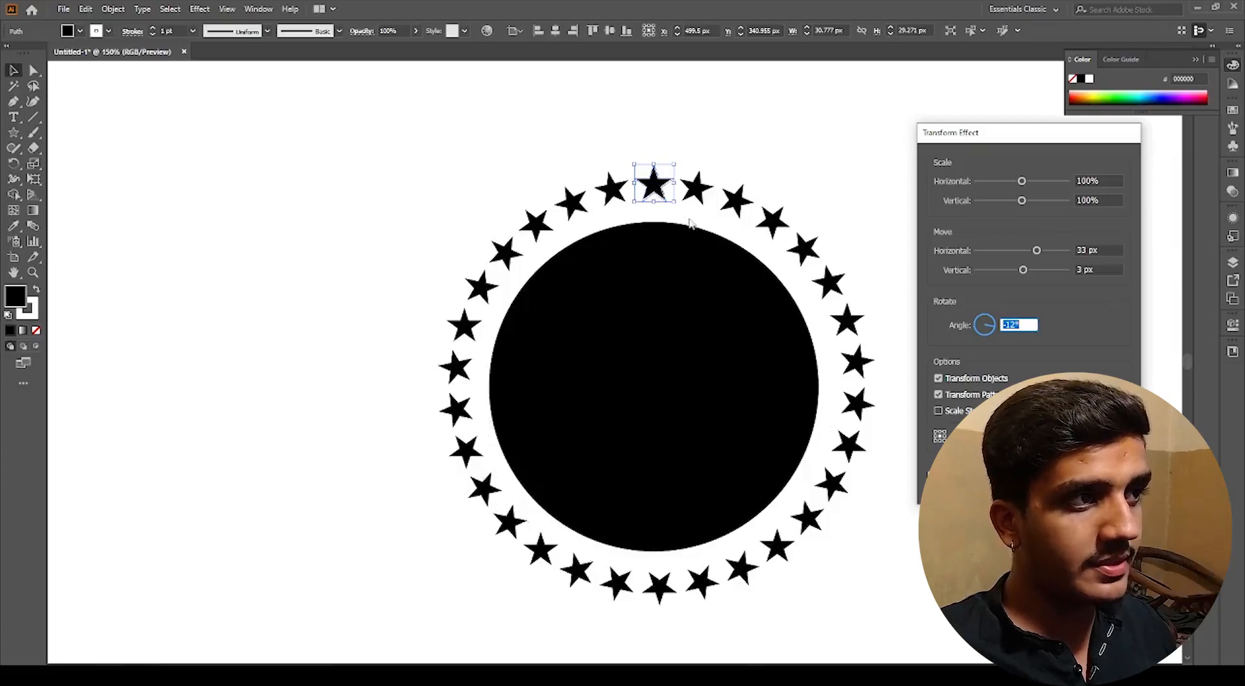
# Step: Set the horizontal move offset to 34 px and apply the Transform effect
pyautogui.click(1108, 251)
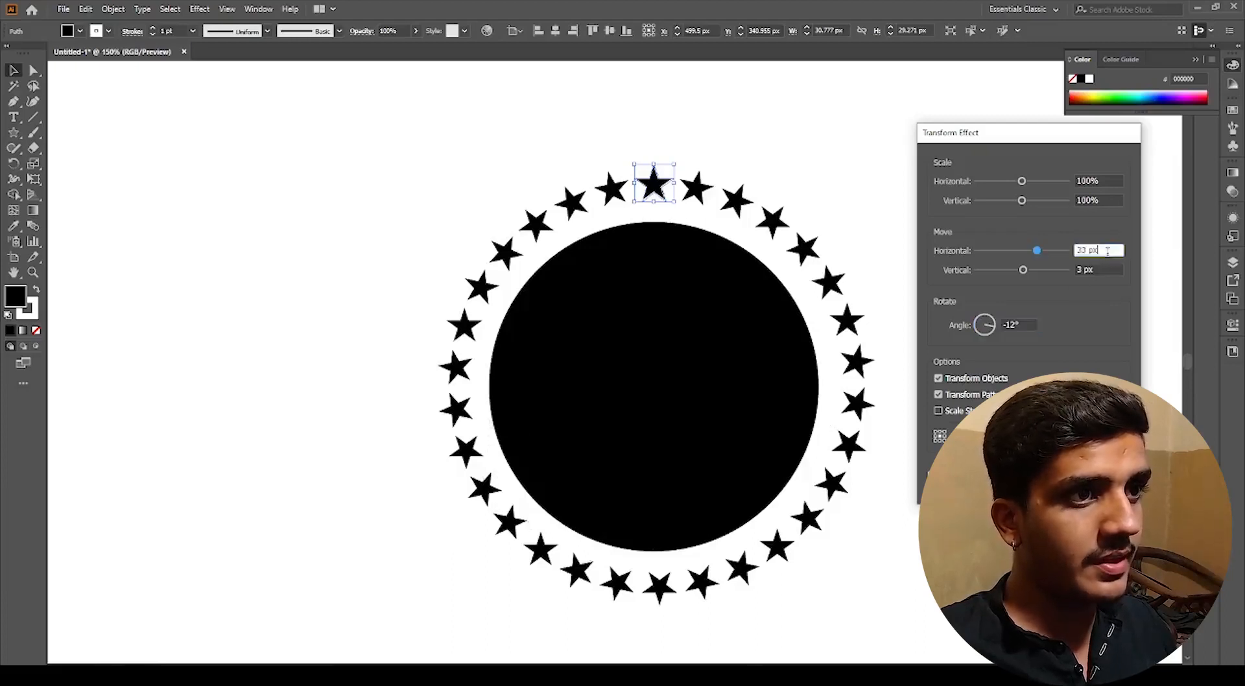
pyautogui.press('Down')
pyautogui.press('Up')
pyautogui.press('Up')
pyautogui.press('Up')
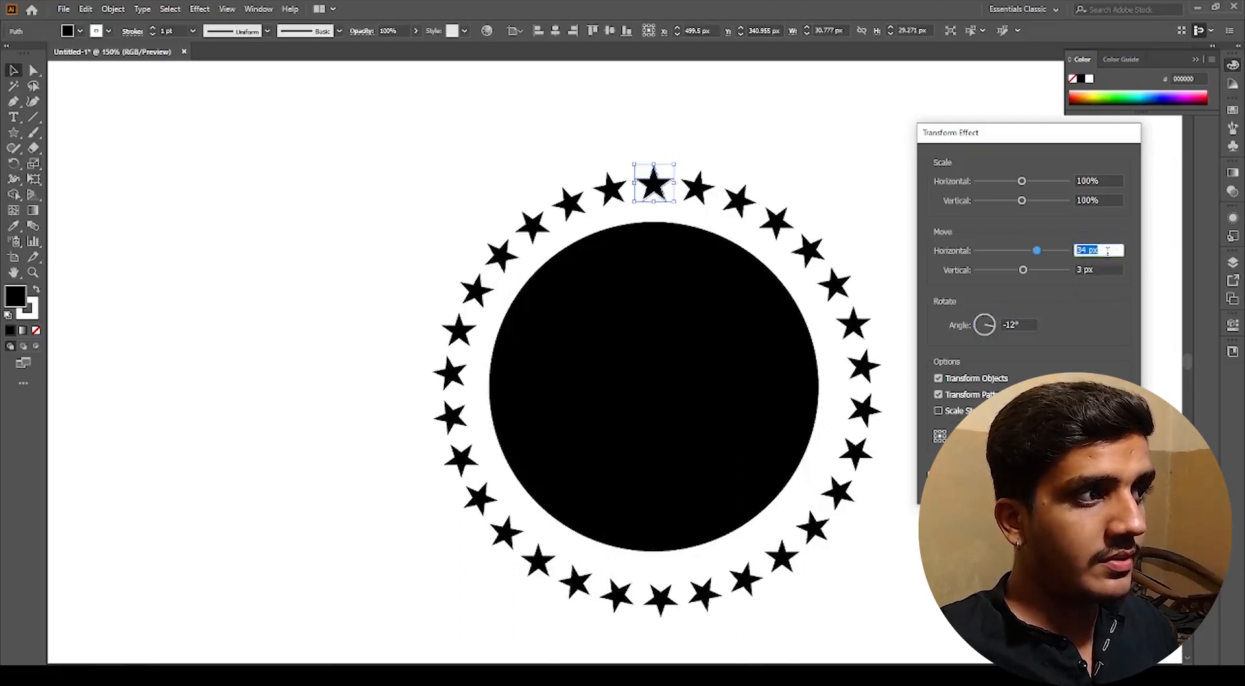
pyautogui.press('Down')
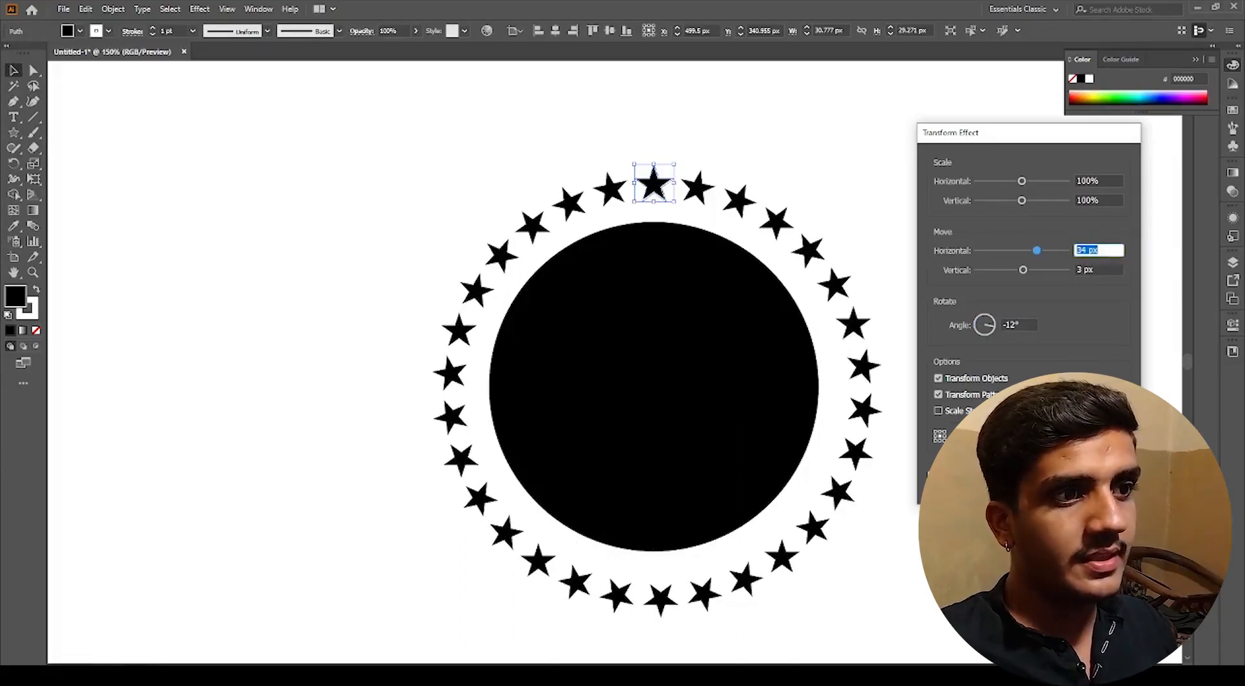
pyautogui.click(1044, 483)
# Step: Try dragging a star of the ring and undo the move
pyautogui.click(969, 369)
pyautogui.scroll(-4, 970, 368)
pyautogui.moveTo(1003, 417); pyautogui.dragTo(889, 315)
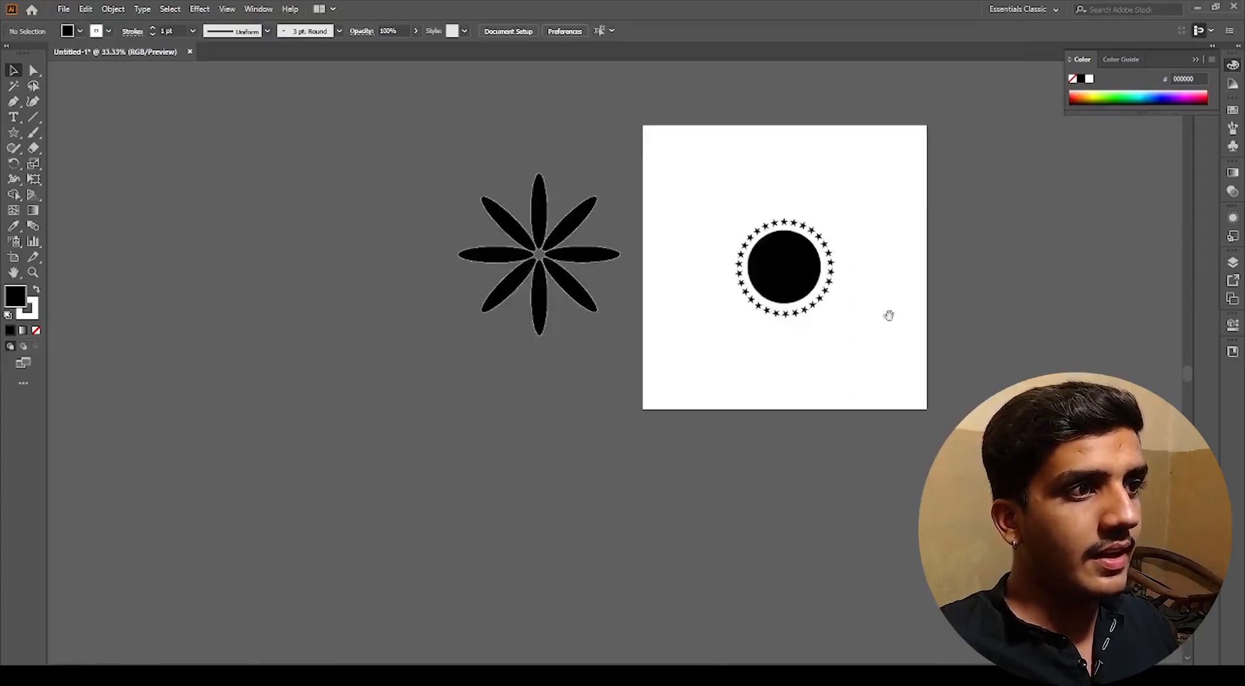
pyautogui.scroll(5, 811, 311)
pyautogui.click(768, 329)
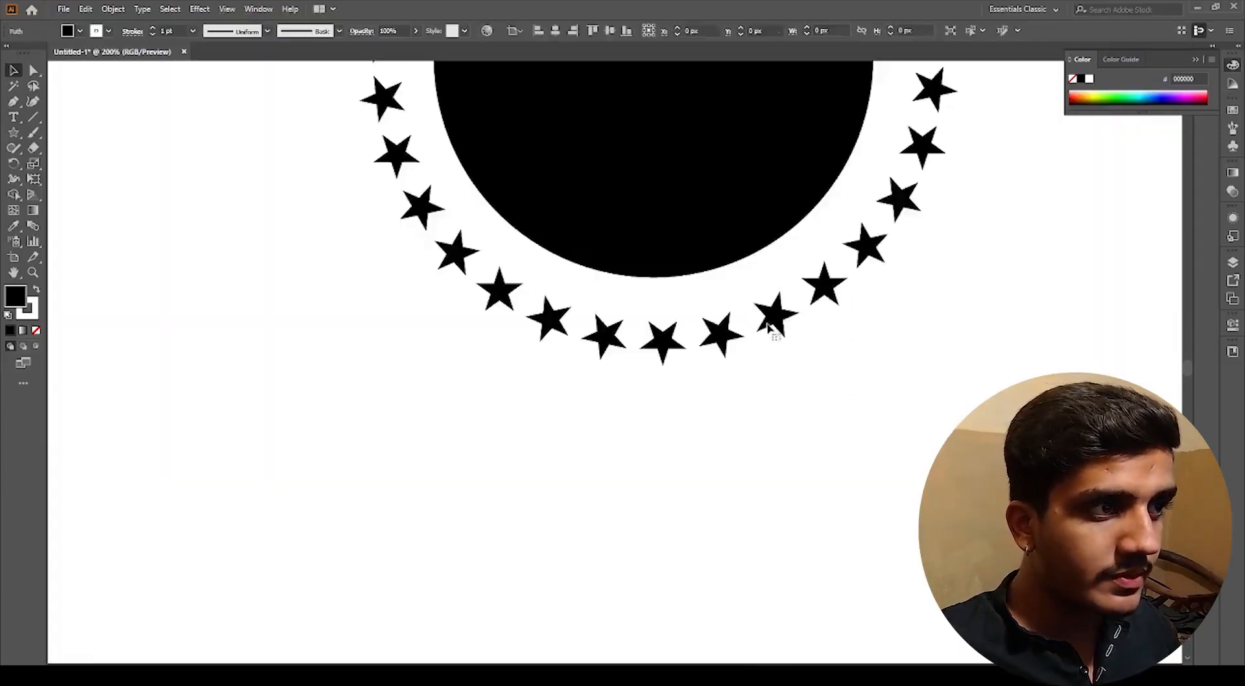
pyautogui.moveTo(771, 320); pyautogui.dragTo(783, 351)
pyautogui.hotkey('ctrl', 'z')
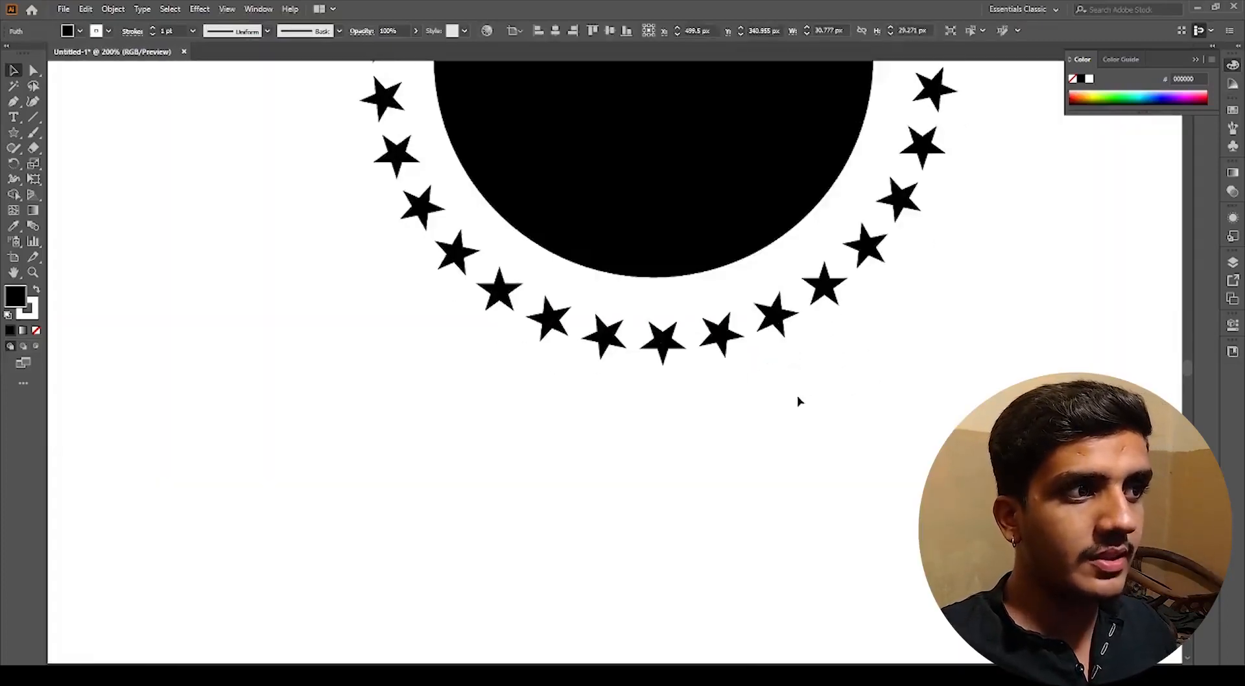
# Step: Zoom in and pan to inspect the star ring around the circle
pyautogui.click(799, 402)
pyautogui.scroll(-3, 787, 351)
pyautogui.scroll(1, 750, 259)
pyautogui.scroll(6, 807, 260)
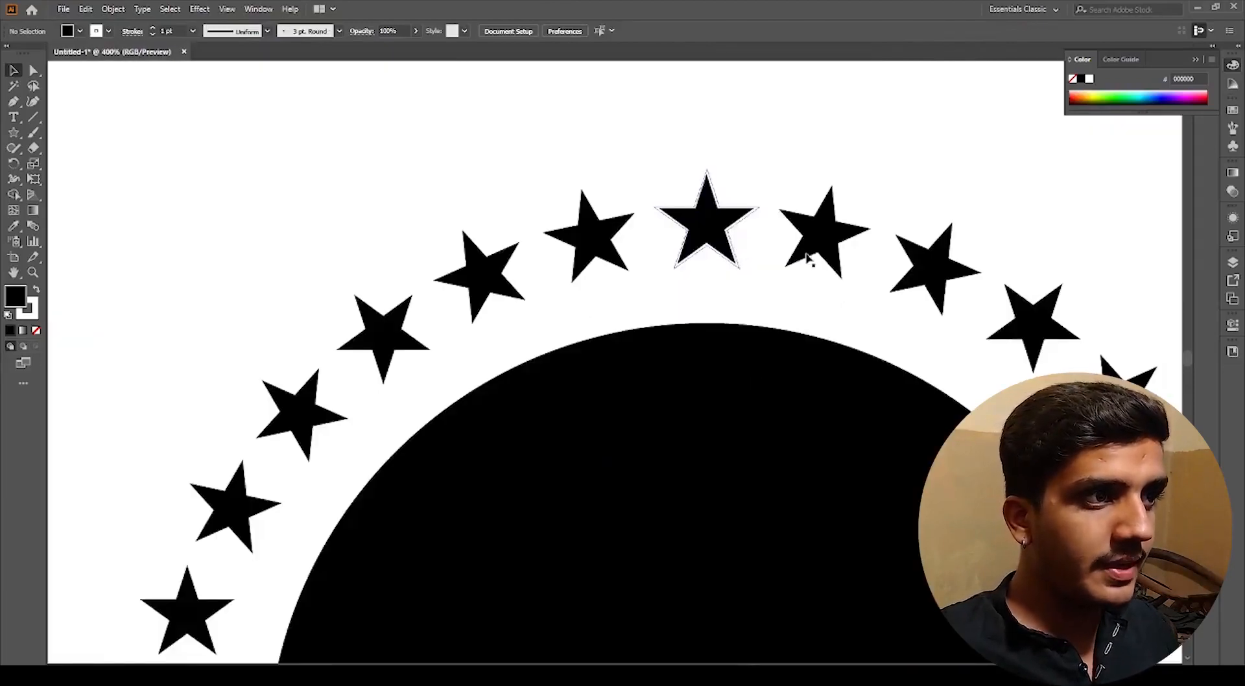
pyautogui.click(807, 259)
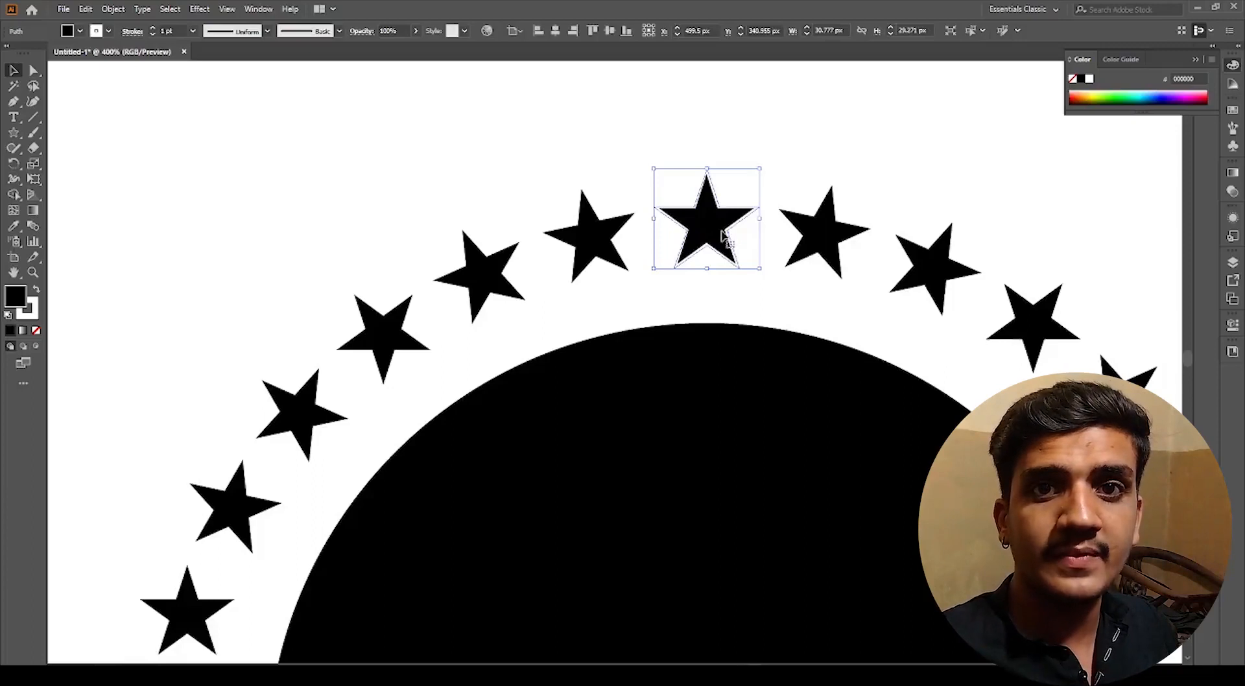
pyautogui.click(783, 161)
pyautogui.scroll(-2, 767, 177)
pyautogui.moveTo(895, 220); pyautogui.dragTo(700, 217)
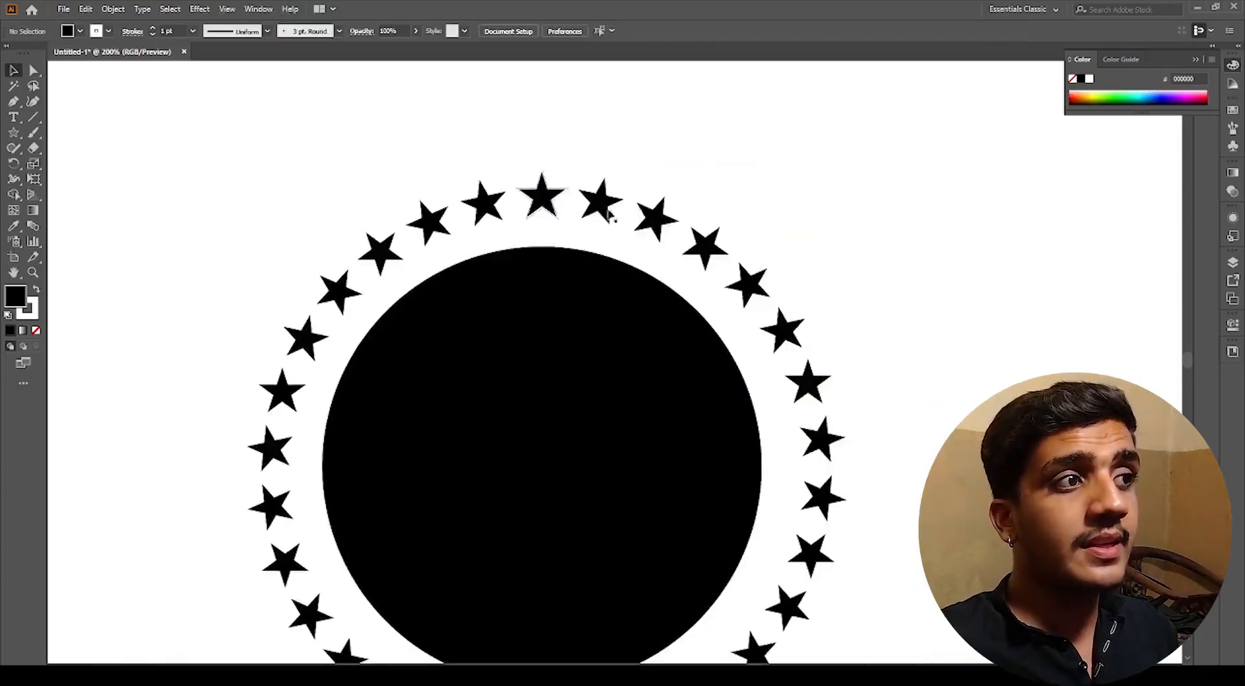
# Step: Select the original star and open the Appearance panel to view its Transform effect
pyautogui.click(551, 204)
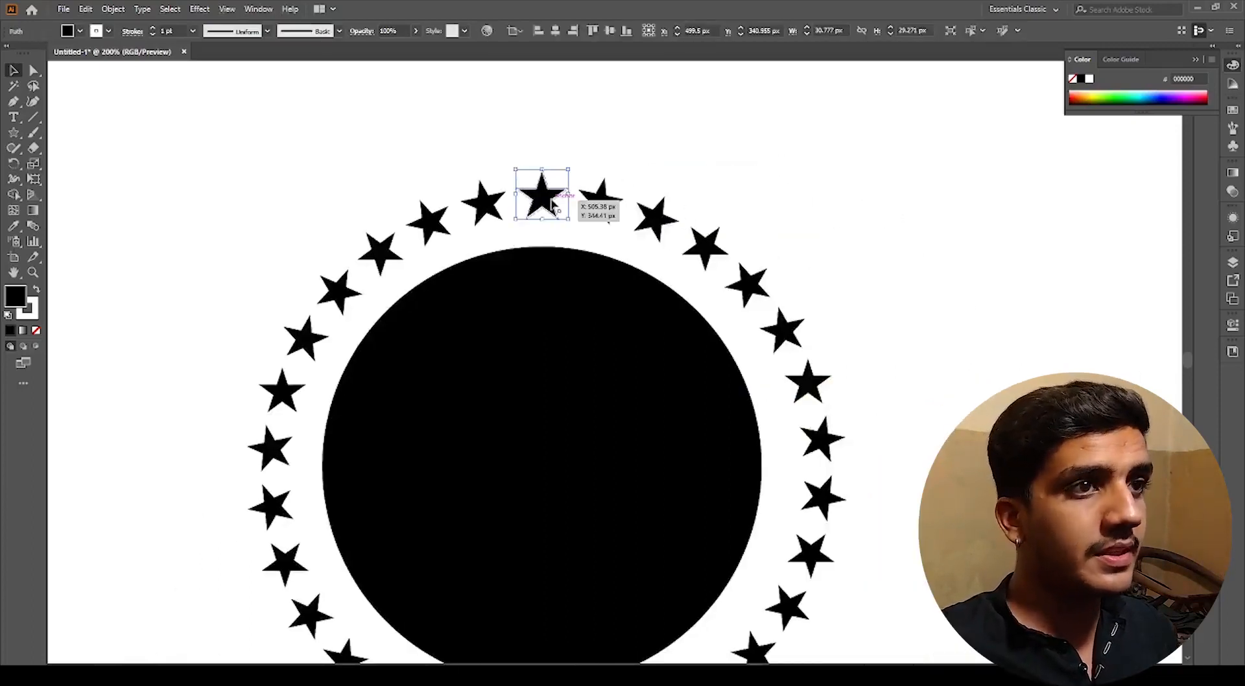
pyautogui.click(1233, 218)
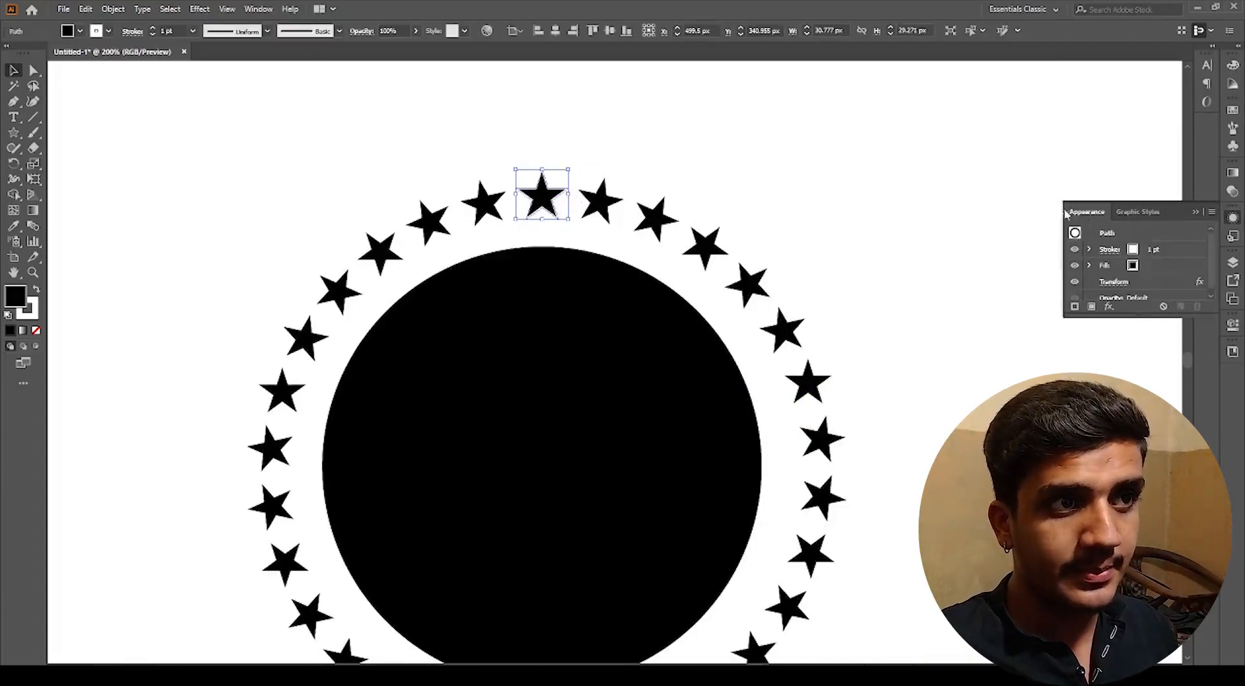
pyautogui.scroll(-1, 1125, 272)
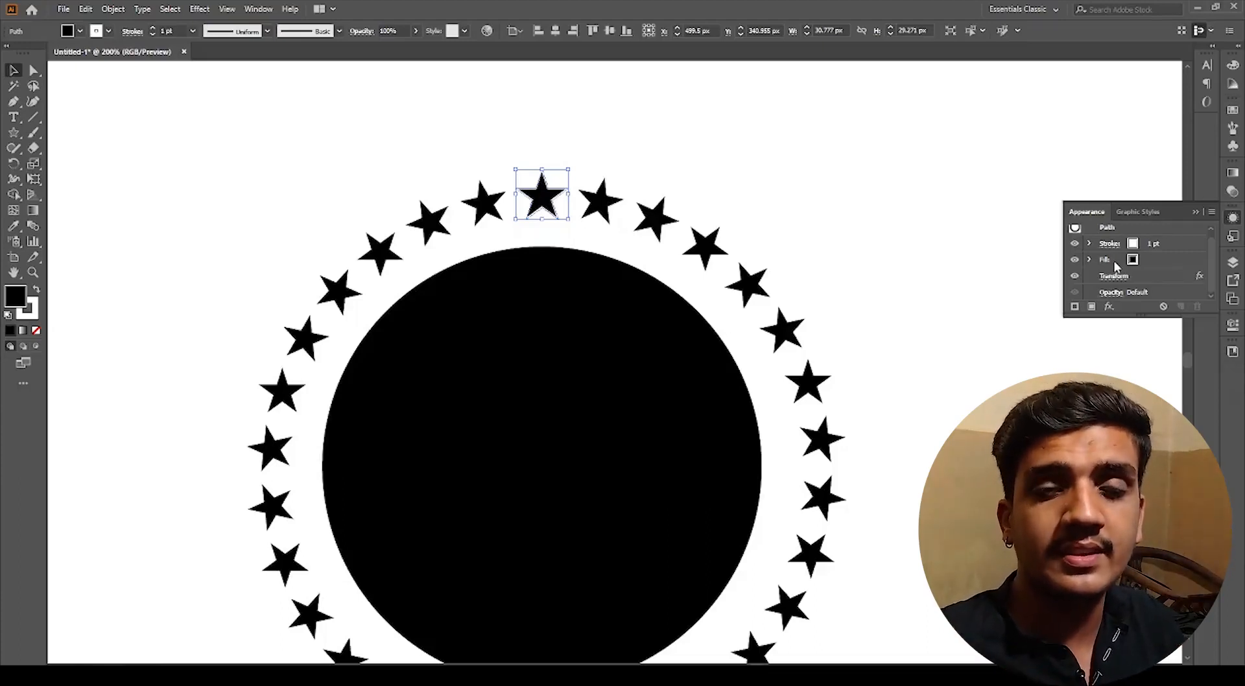
# Step: Select the top star and open its Transform effect settings to review them
pyautogui.click(597, 418)
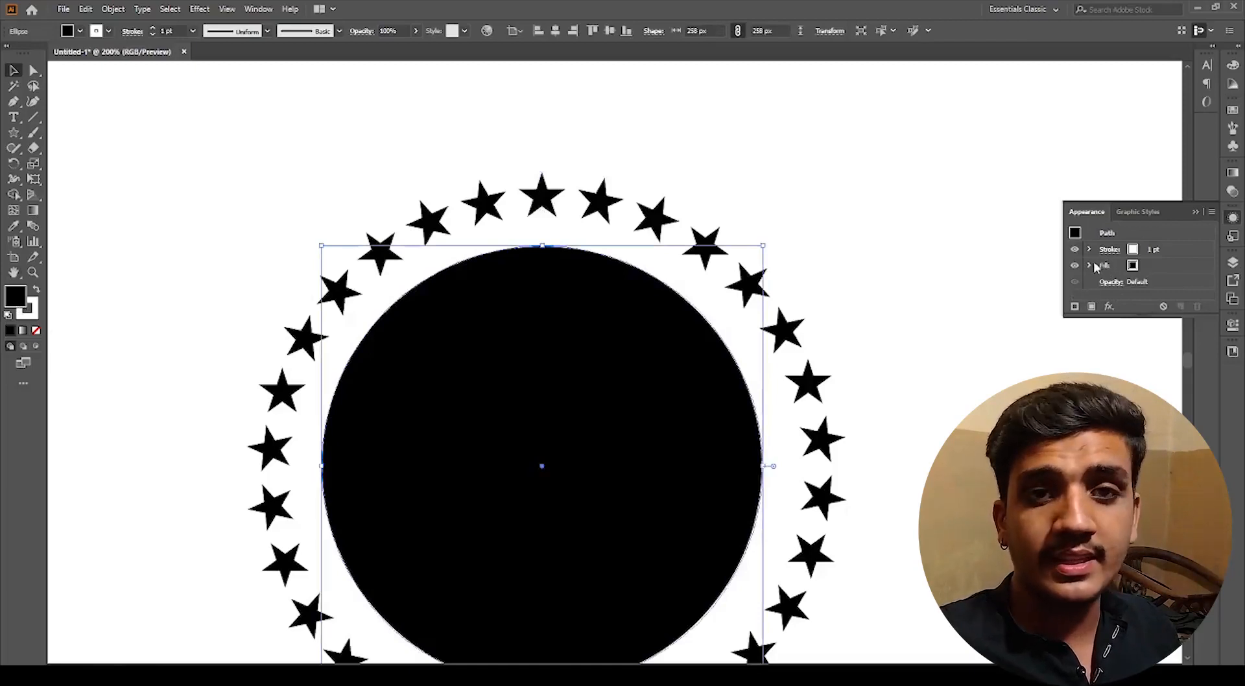
pyautogui.click(814, 296)
pyautogui.scroll(1, 519, 198)
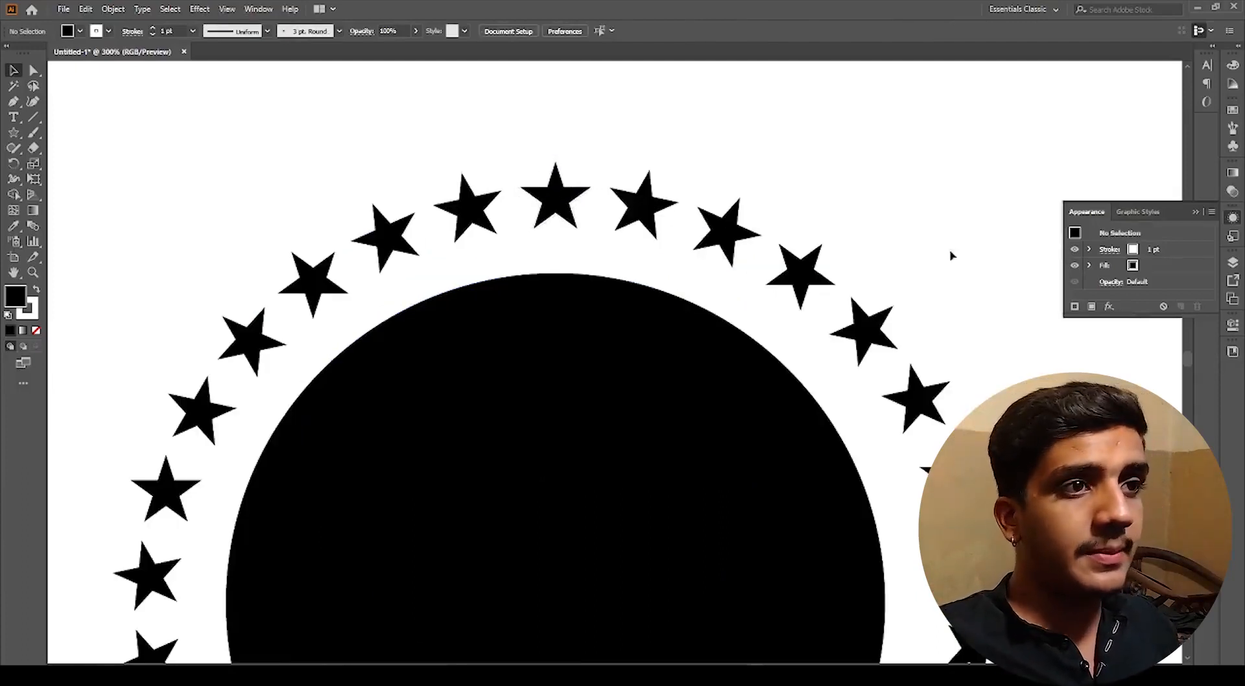
pyautogui.click(559, 195)
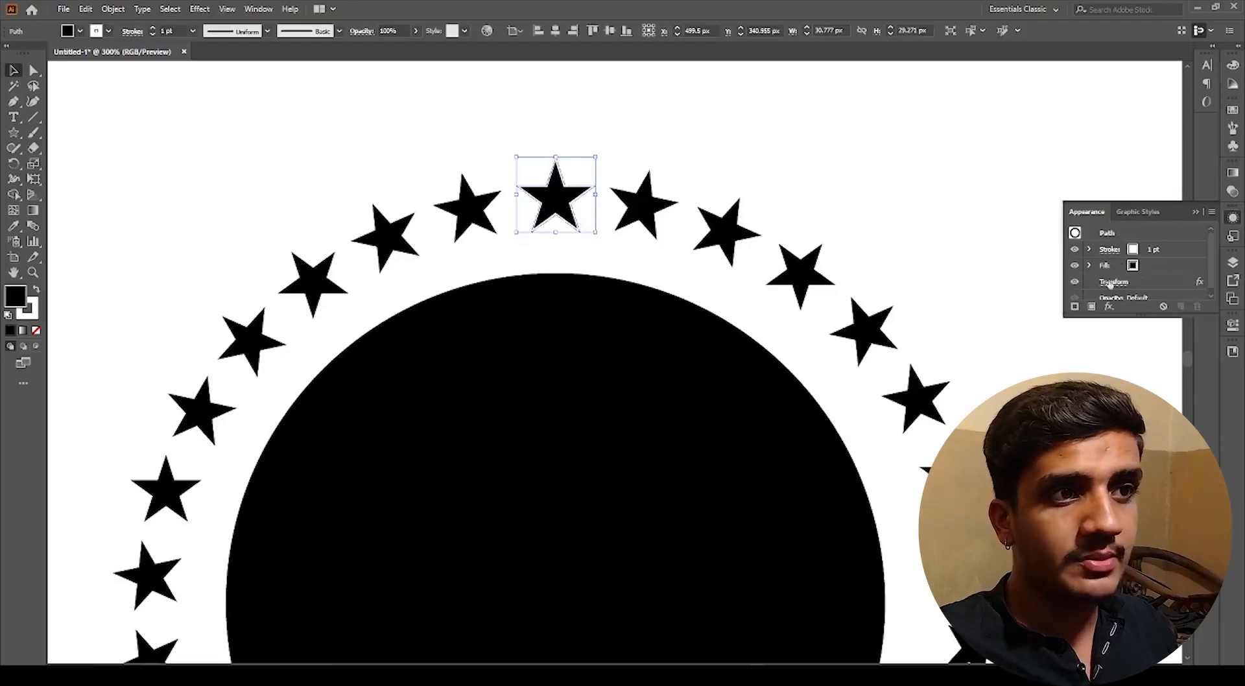
pyautogui.scroll(-1, 1167, 281)
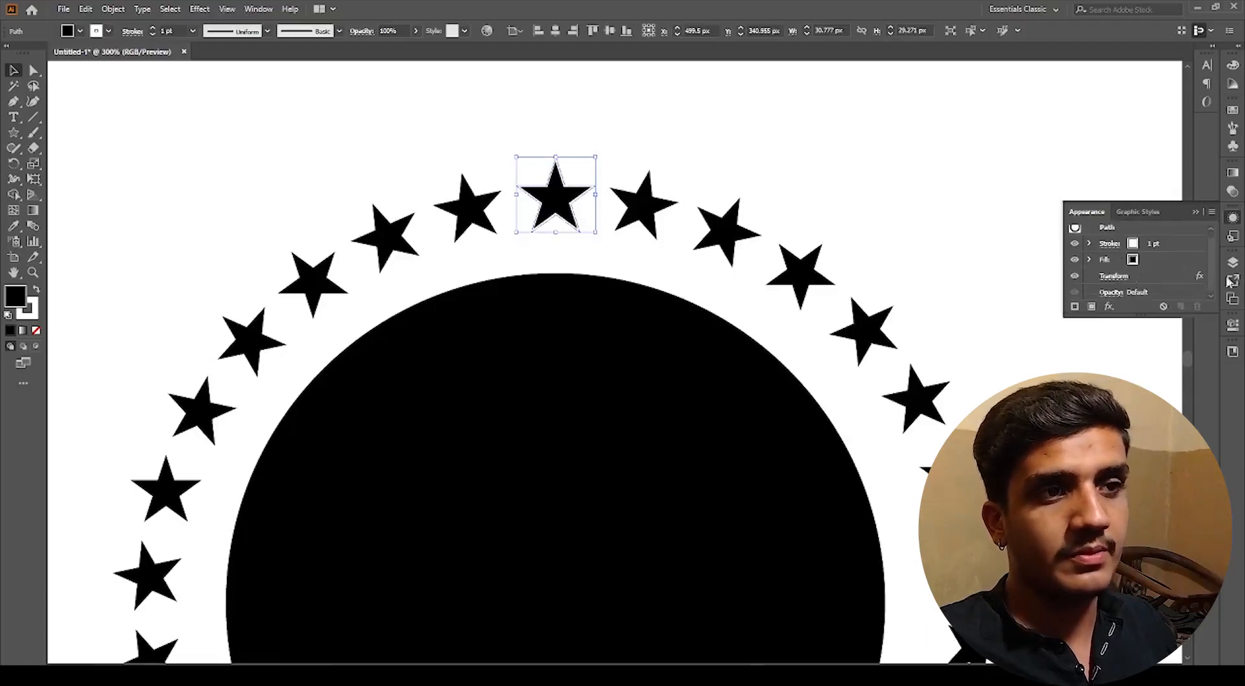
pyautogui.click(1114, 276)
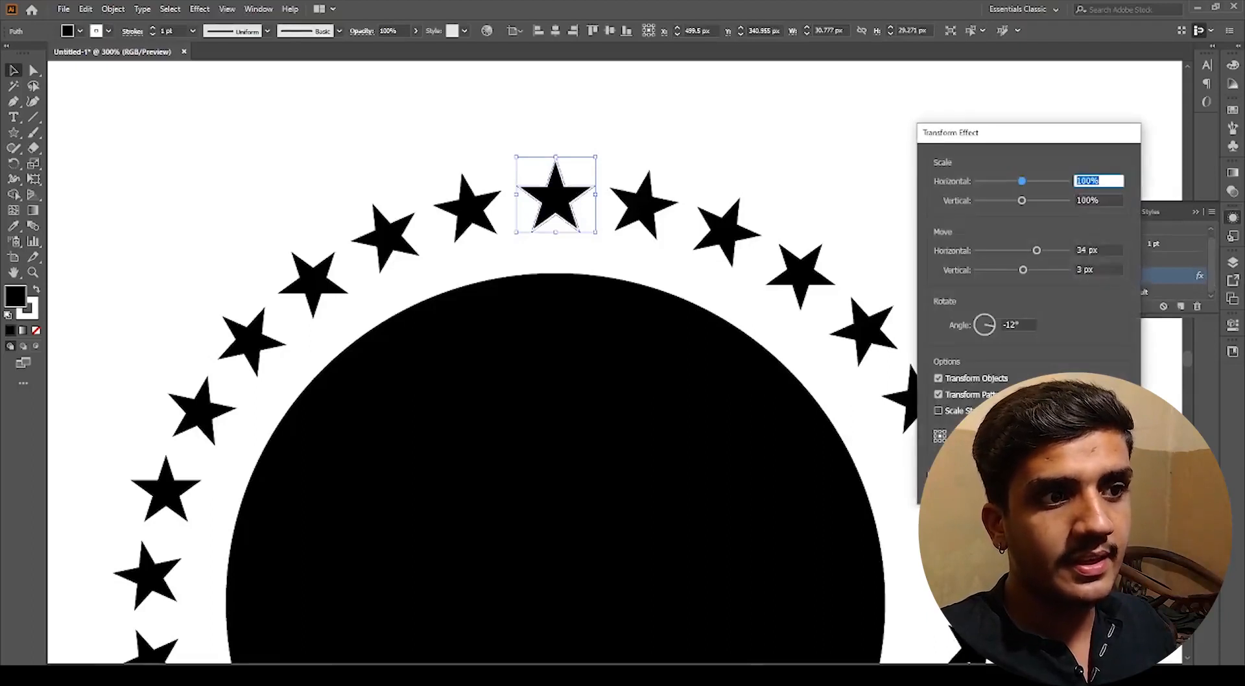
pyautogui.click(1103, 479)
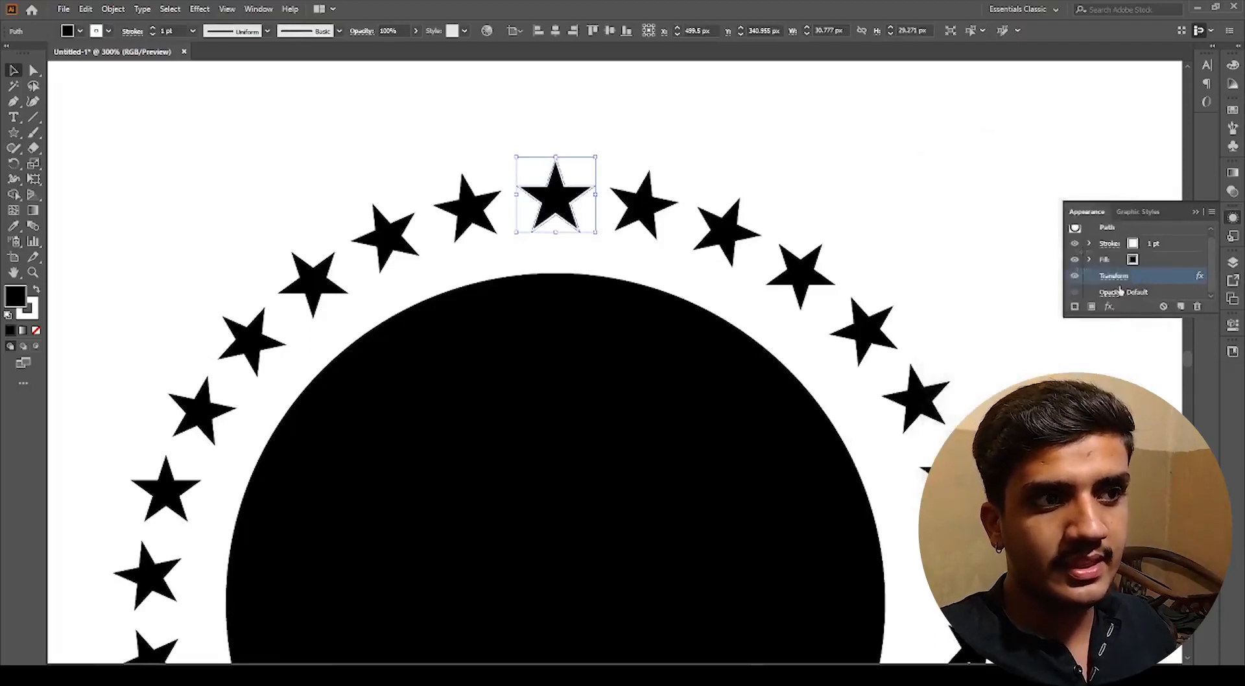
pyautogui.click(1117, 281)
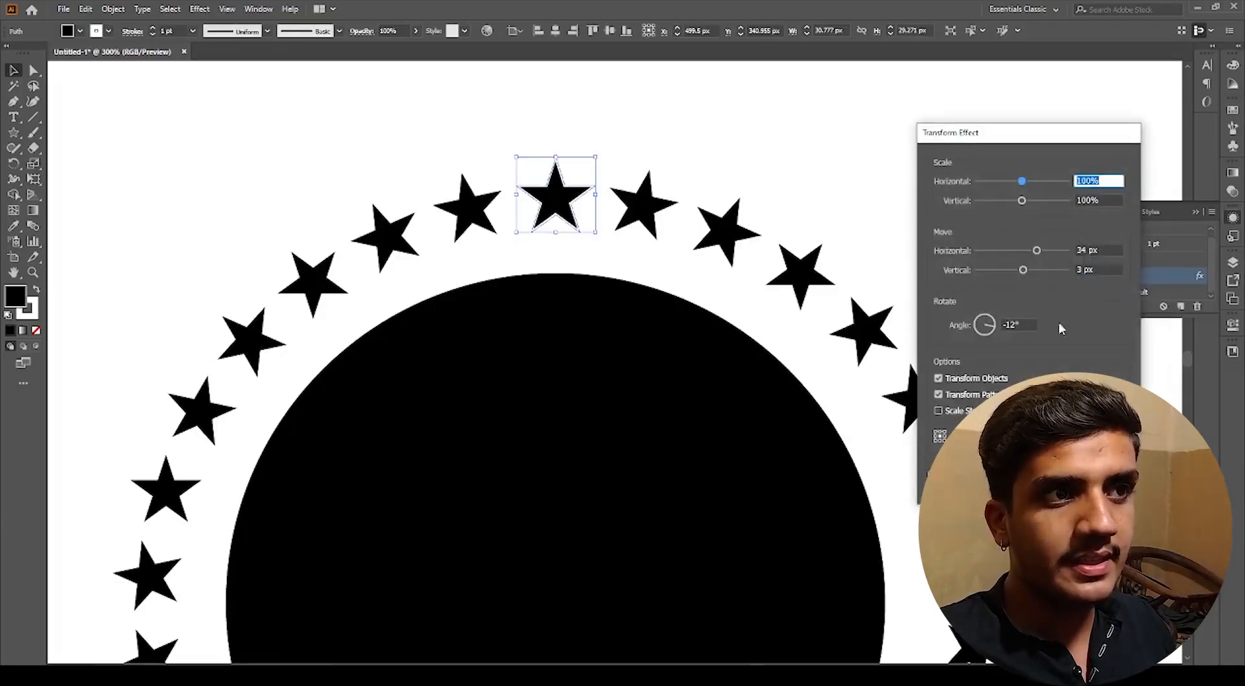
pyautogui.click(1102, 479)
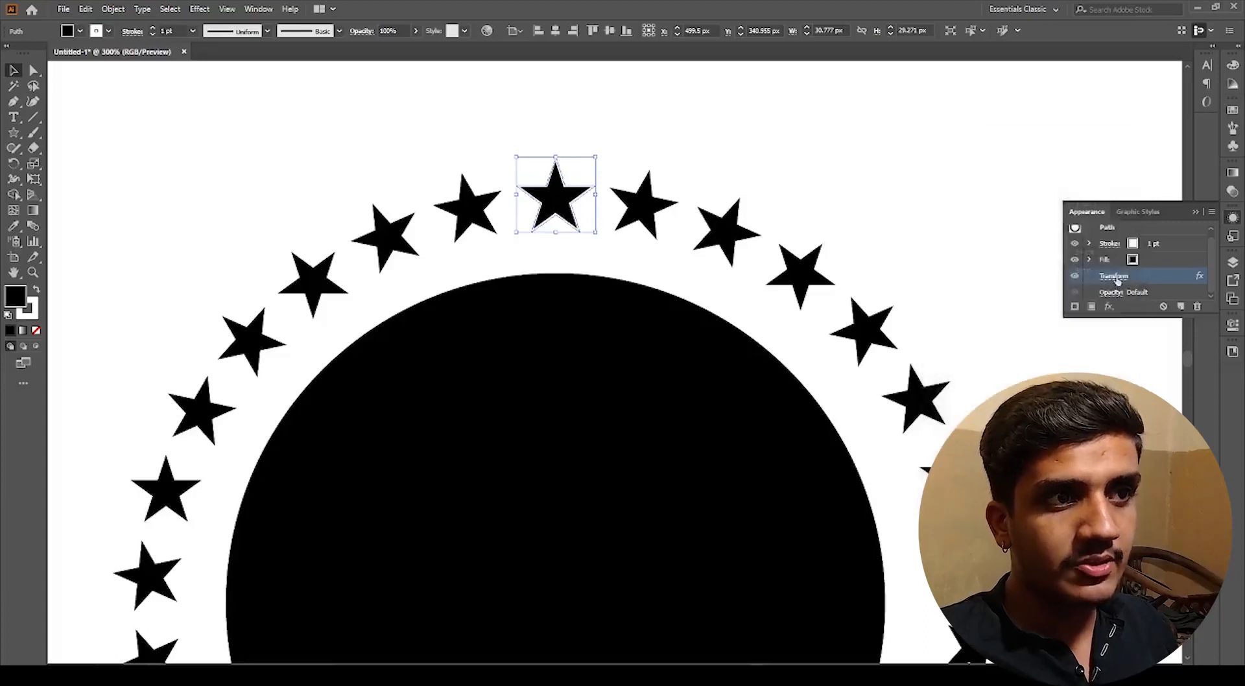
# Step: Try deleting the star's Transform effect and undo the deletion
pyautogui.moveTo(1155, 281); pyautogui.dragTo(1205, 312)
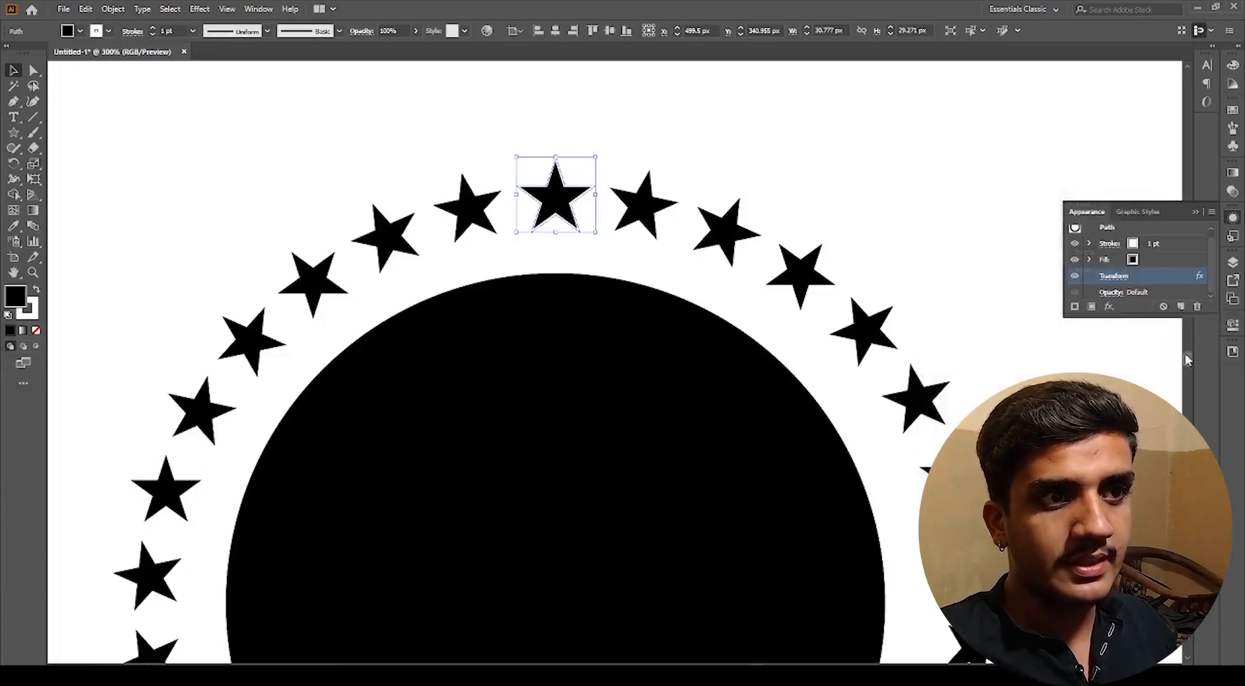
pyautogui.scroll(1, 1187, 356)
pyautogui.click(1197, 306)
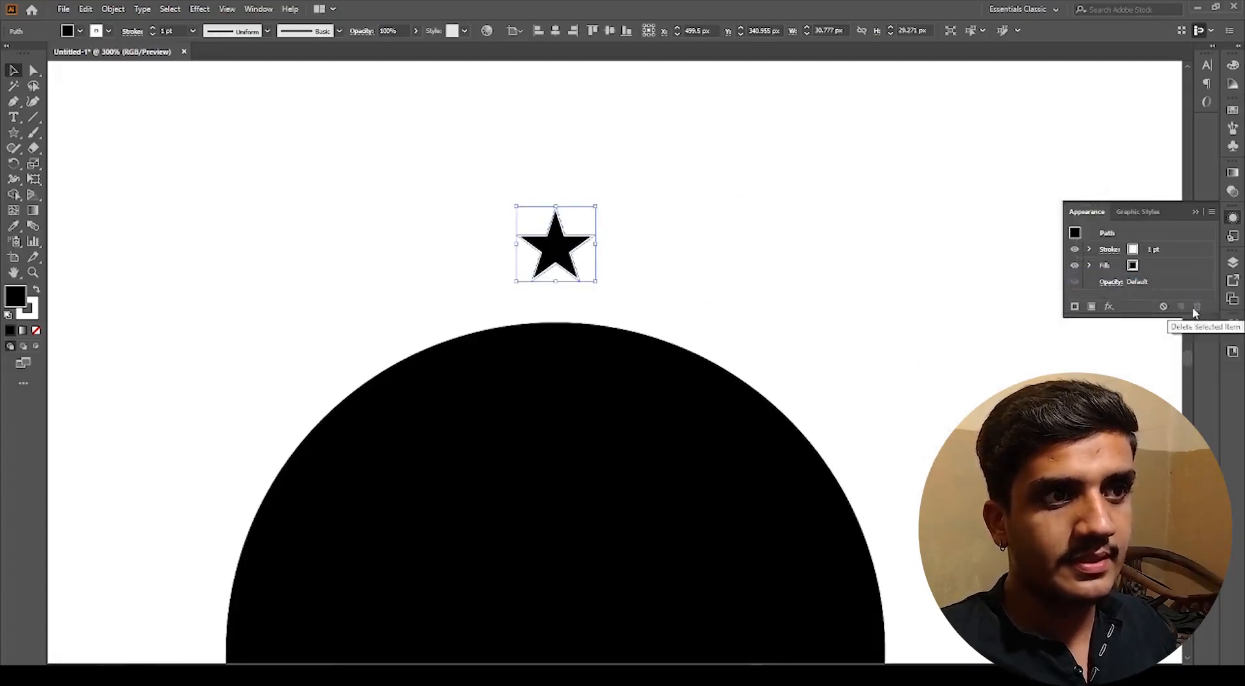
pyautogui.hotkey('ctrl', 'z')
pyautogui.hotkey('ctrl', '-')
pyautogui.hotkey('ctrl', '-')
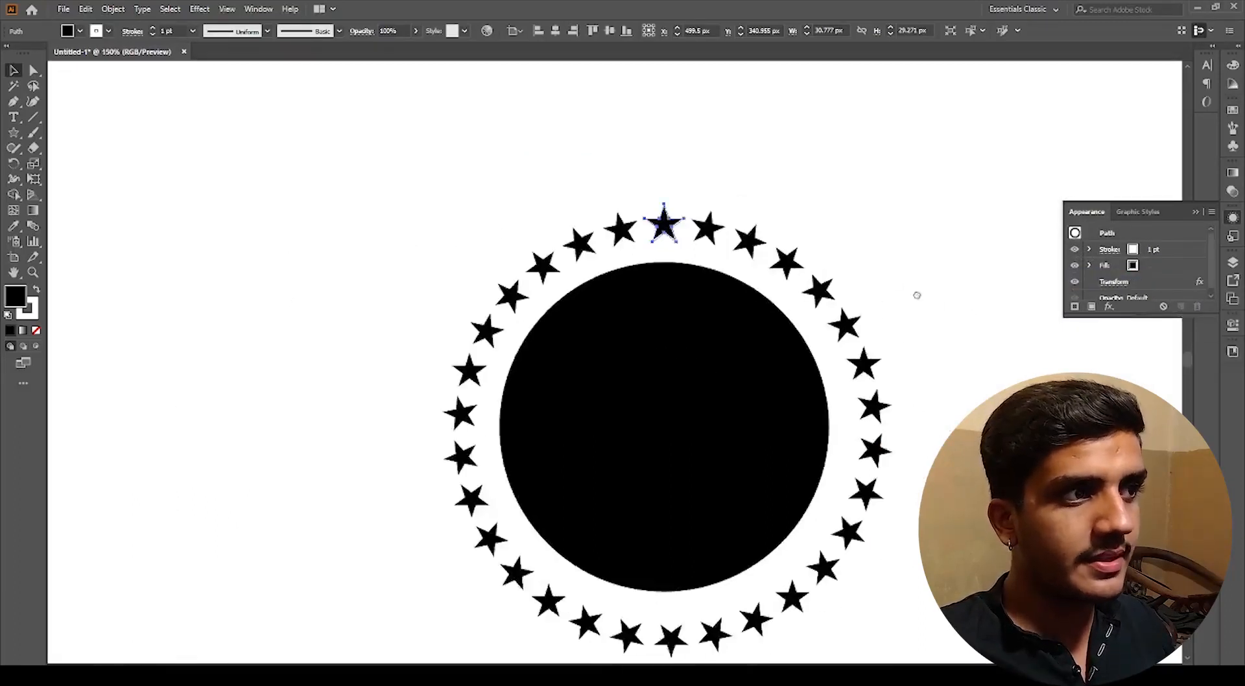
pyautogui.click(1159, 283)
pyautogui.click(1197, 306)
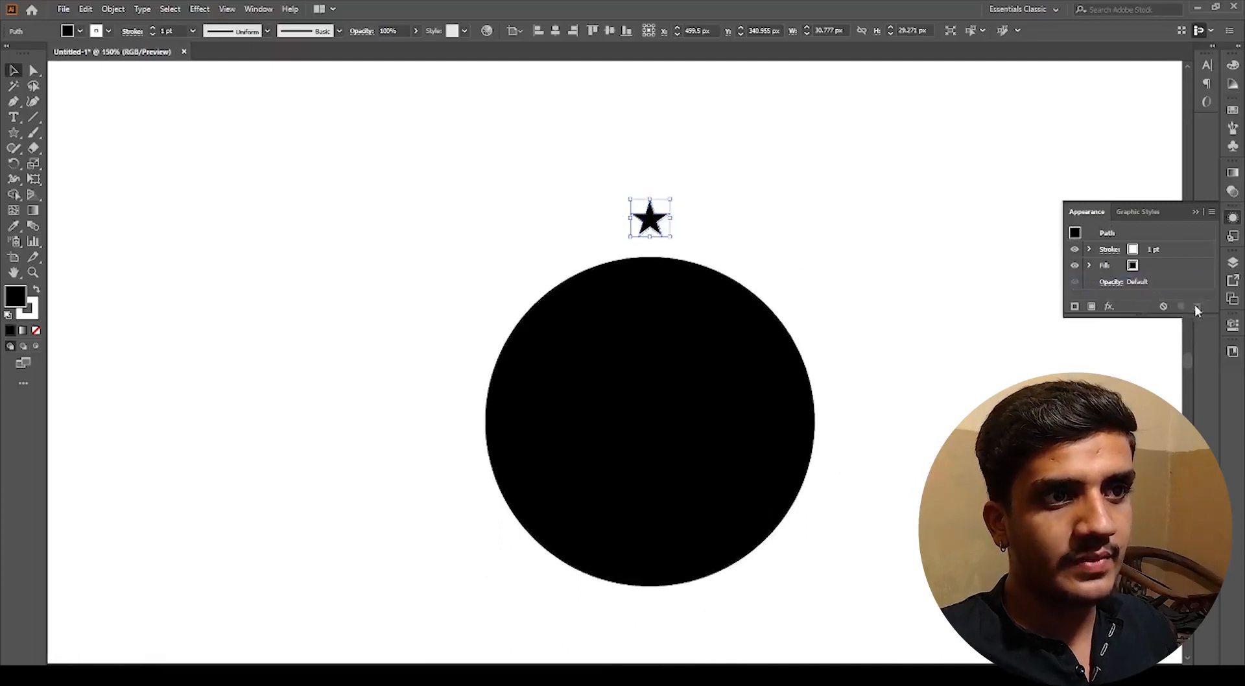
pyautogui.hotkey('ctrl', 'z')
pyautogui.click(1061, 332)
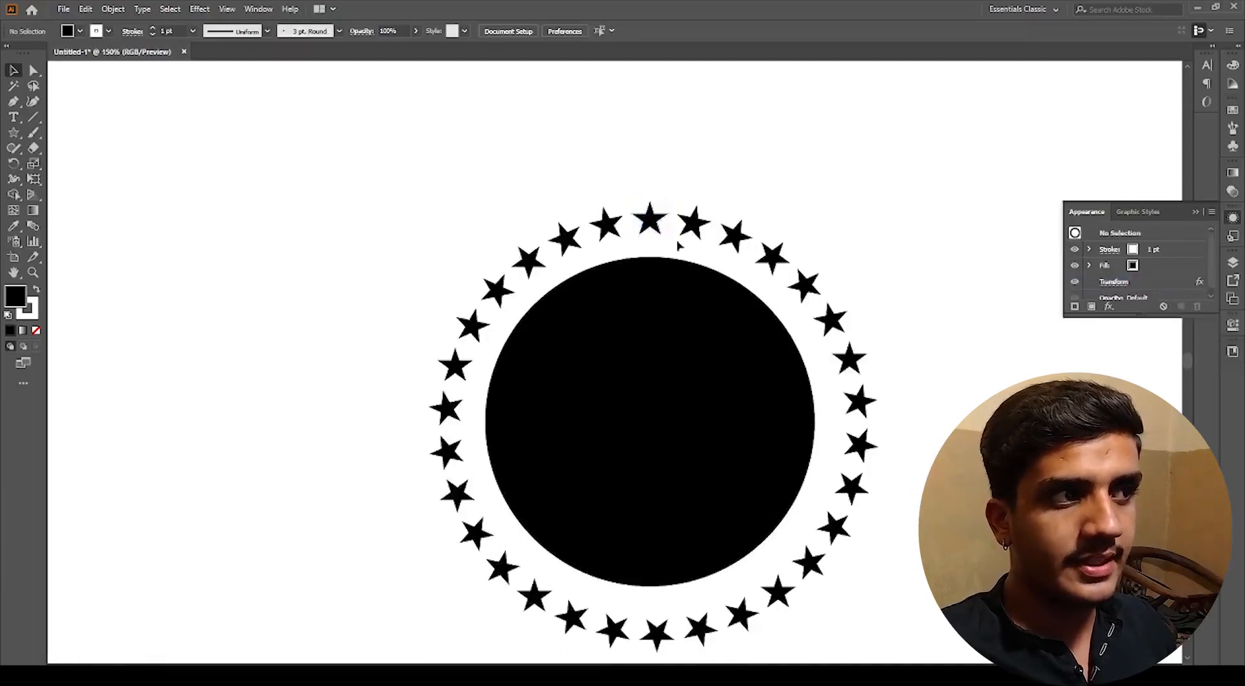
# Step: Try moving the circle with its star ring off the artboard and undo the move
pyautogui.click(652, 224)
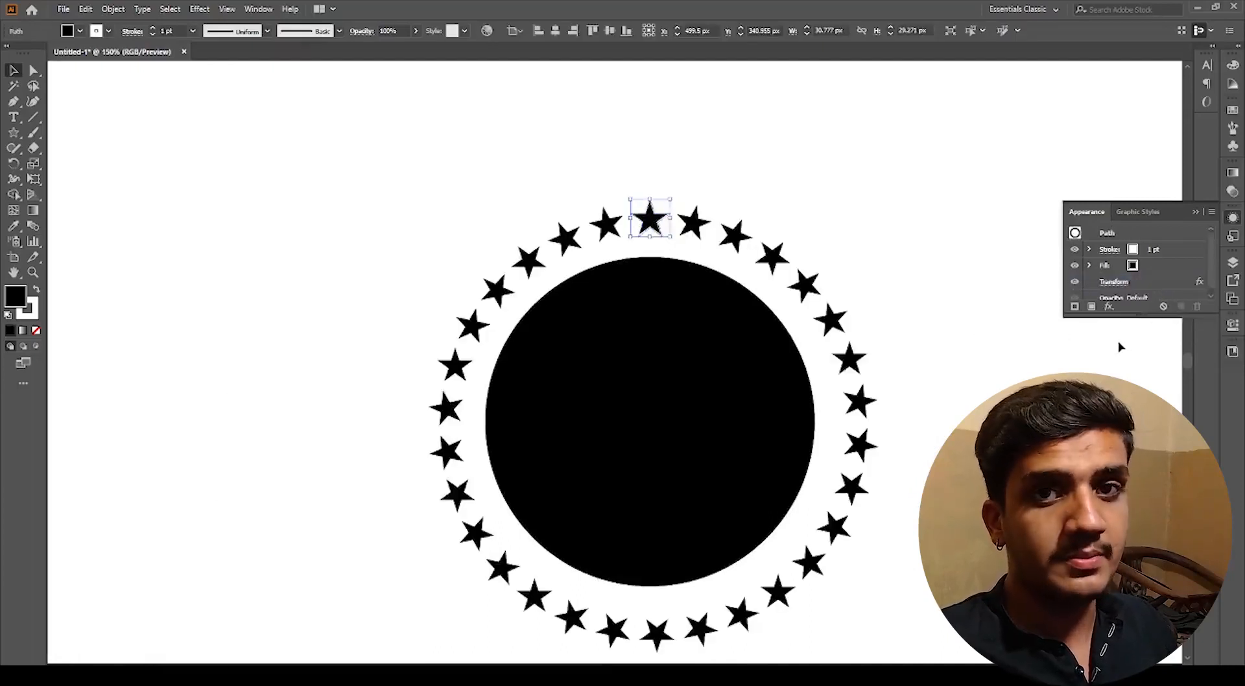
pyautogui.click(767, 200)
pyautogui.hotkey('ctrl', '-')
pyautogui.hotkey('ctrl', '-')
pyautogui.hotkey('ctrl', '-')
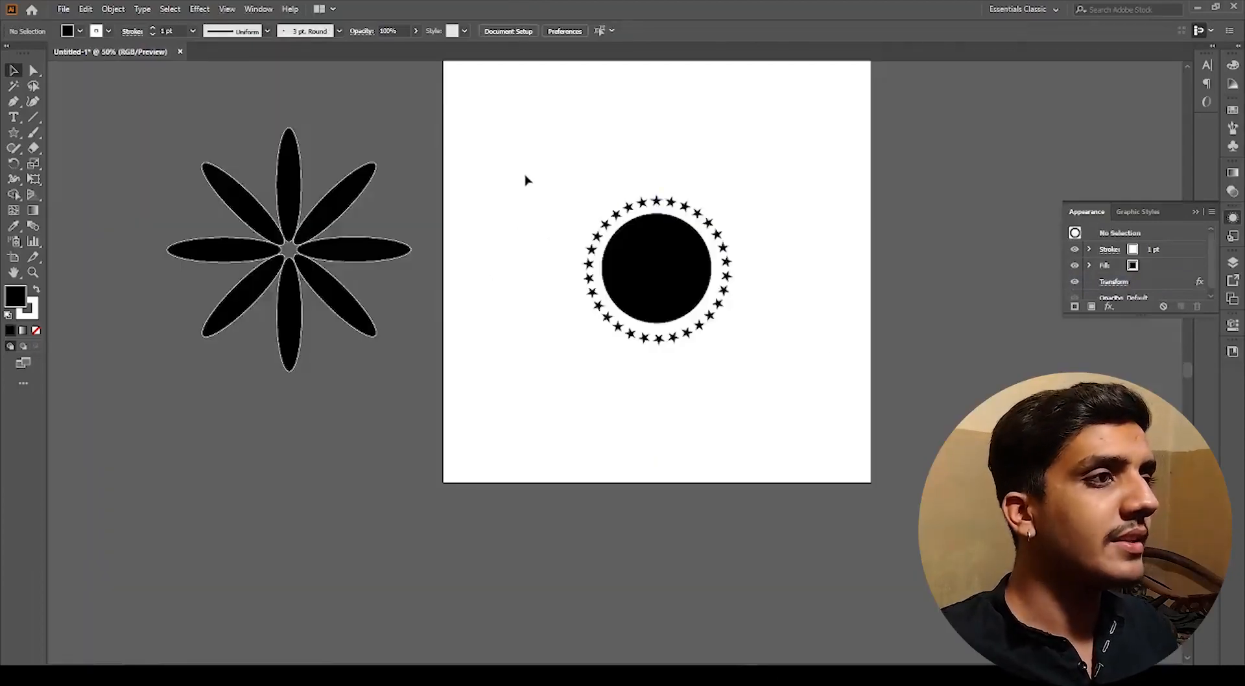
pyautogui.click(653, 305)
pyautogui.hotkey('ctrl', '-')
pyautogui.moveTo(656, 291); pyautogui.dragTo(954, 421)
pyautogui.click(1025, 493)
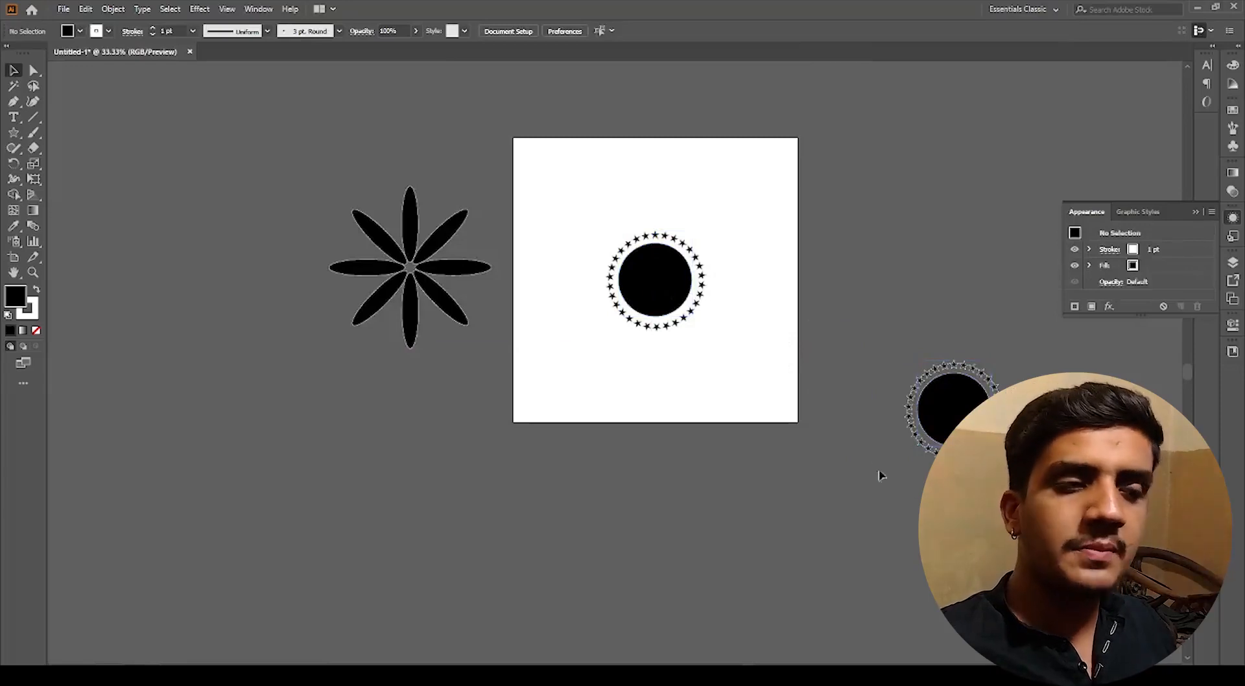
pyautogui.hotkey('ctrl', '+')
pyautogui.hotkey('ctrl', '+')
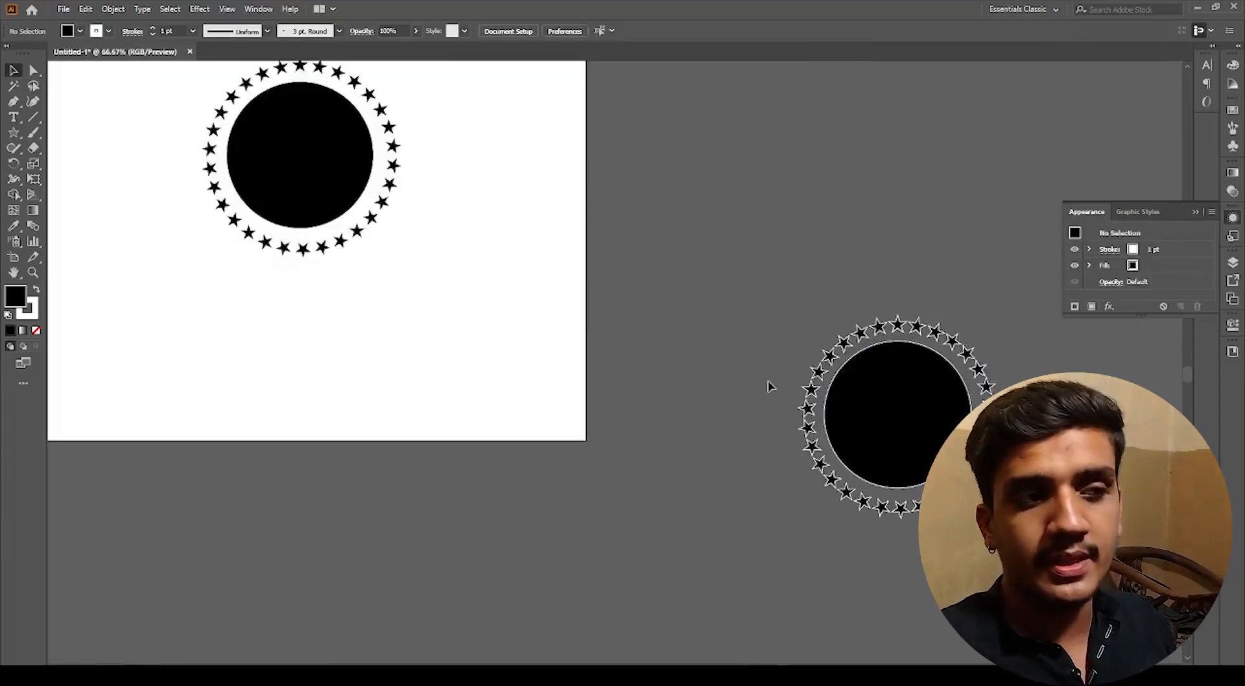
pyautogui.hotkey('ctrl', 'z')
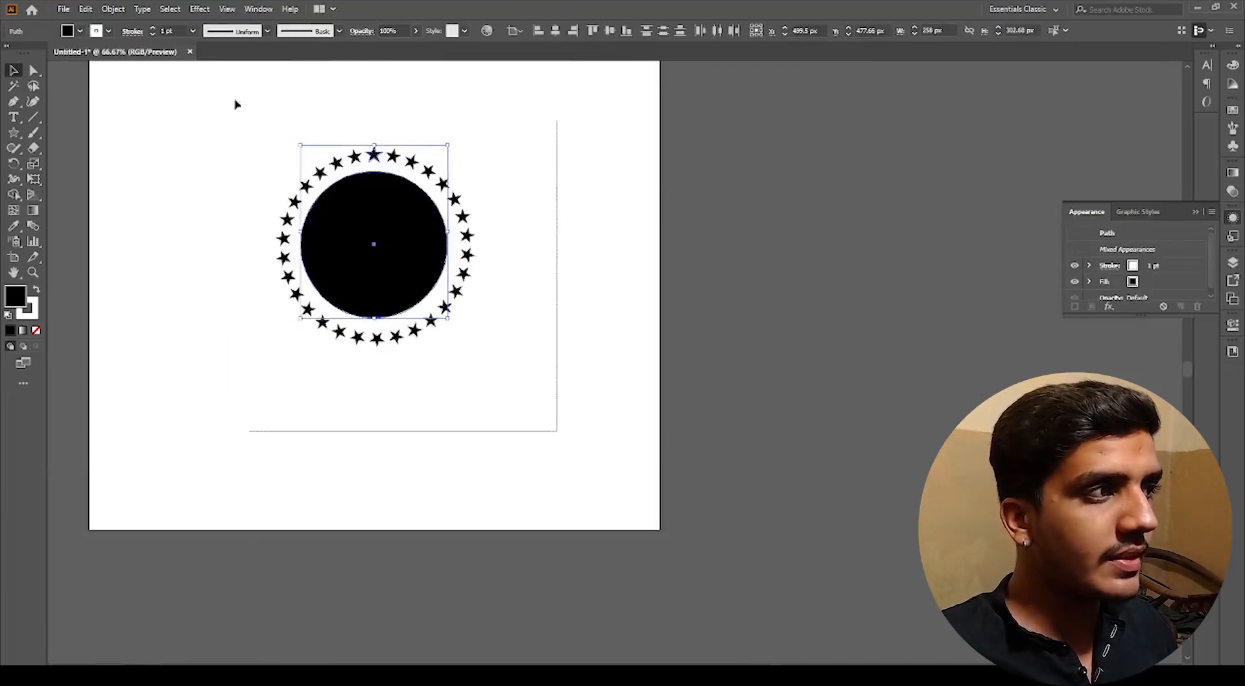
pyautogui.hotkey('ctrl', '-')
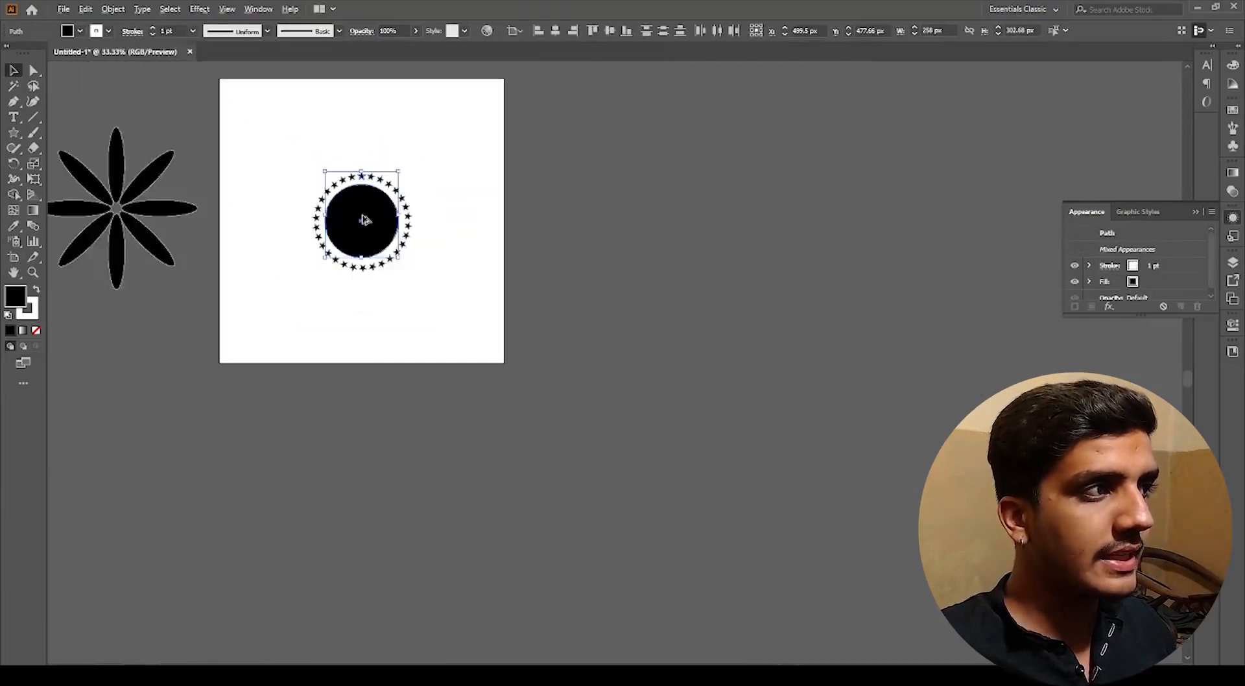
pyautogui.moveTo(361, 210); pyautogui.dragTo(655, 354)
pyautogui.moveTo(681, 410); pyautogui.dragTo(681, 410)
pyautogui.click(656, 433)
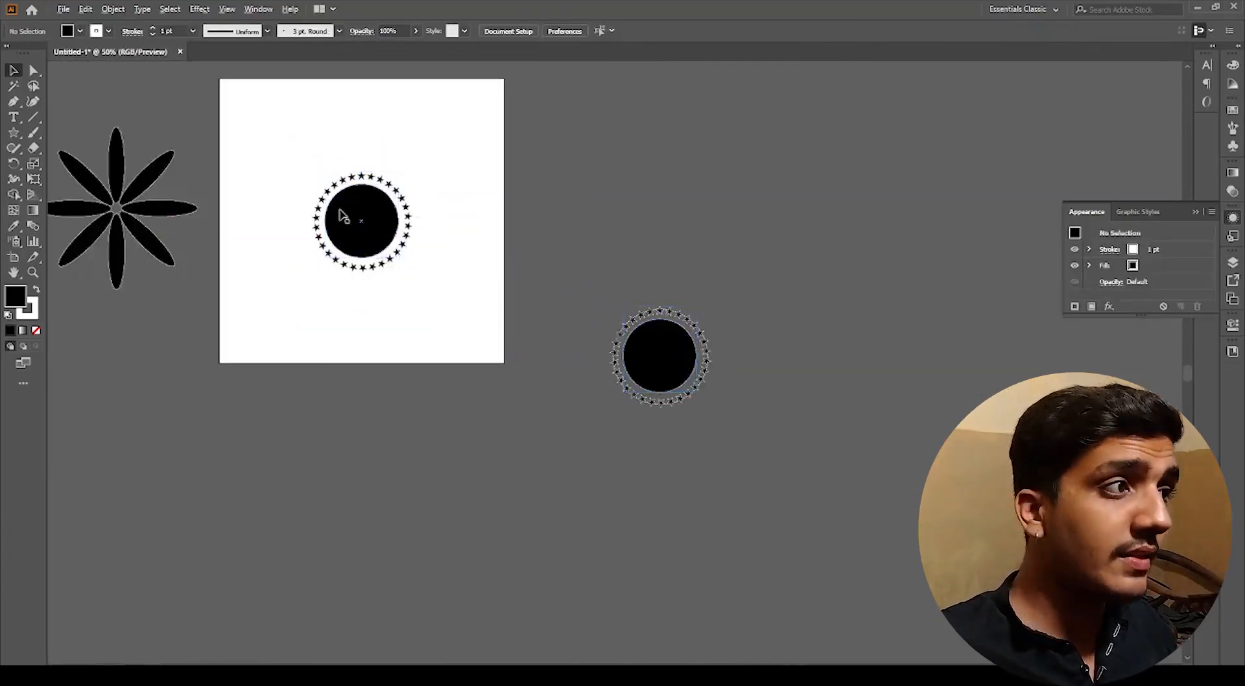
pyautogui.scroll(1, 341, 217)
pyautogui.moveTo(379, 243); pyautogui.dragTo(492, 333)
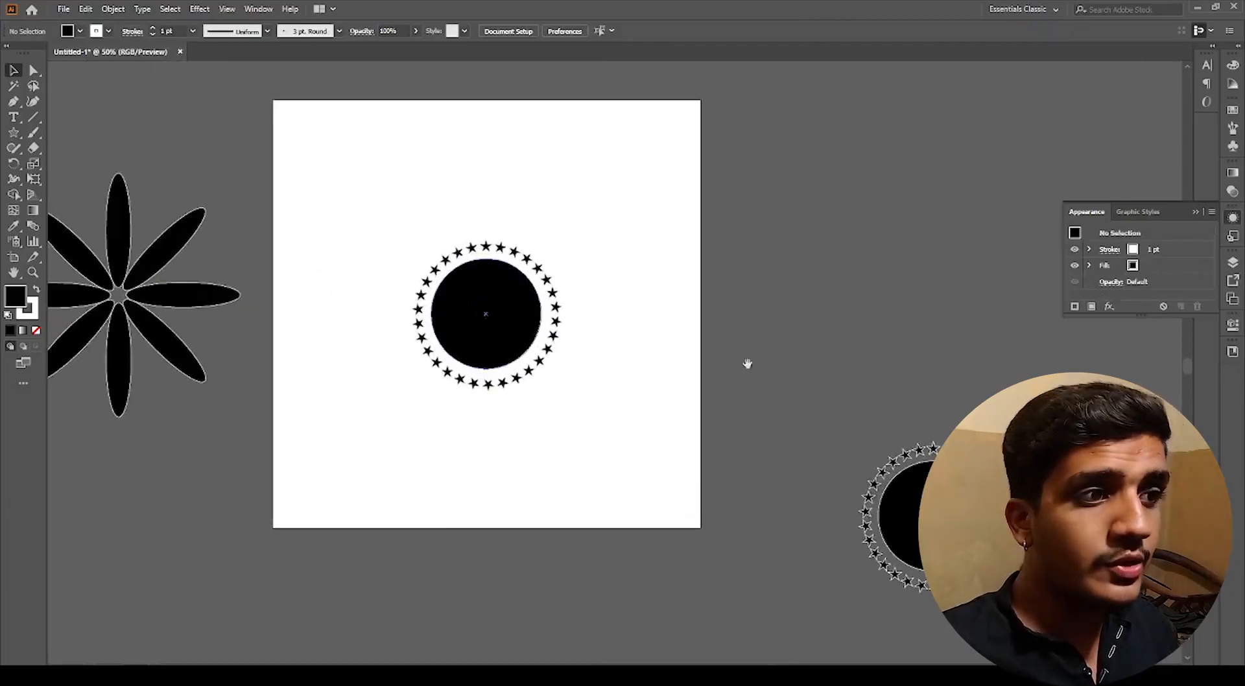
pyautogui.moveTo(787, 370); pyautogui.dragTo(627, 245)
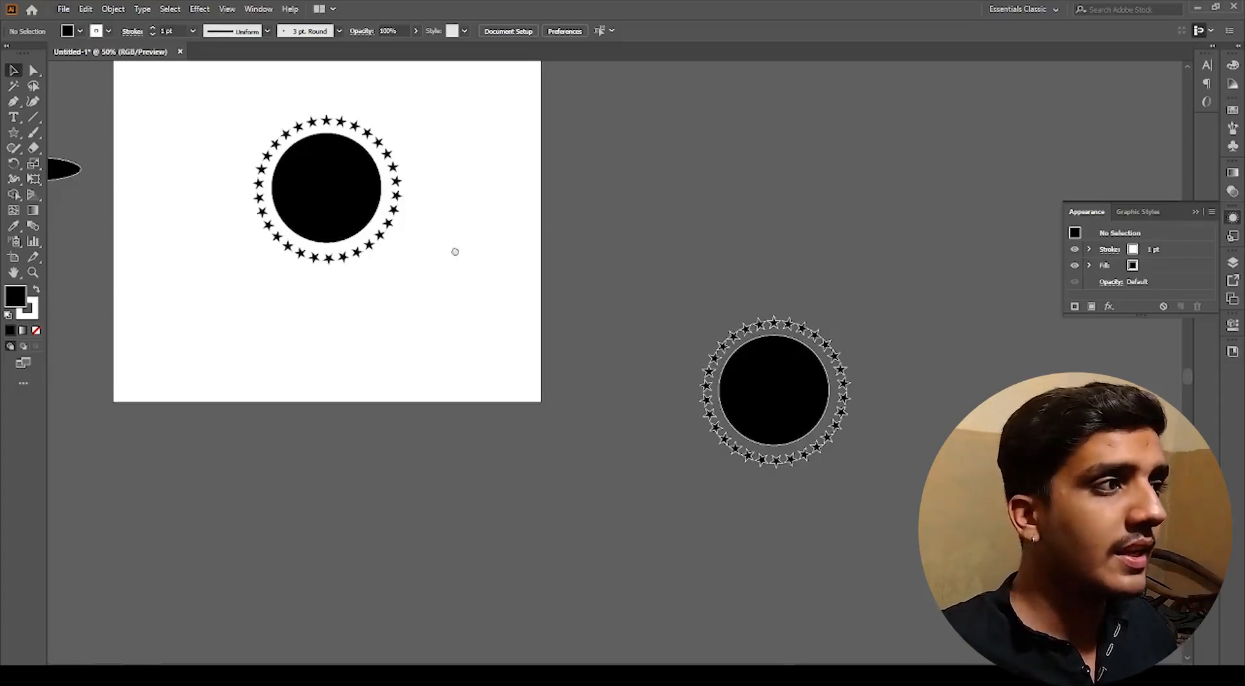
pyautogui.moveTo(452, 249); pyautogui.dragTo(644, 344)
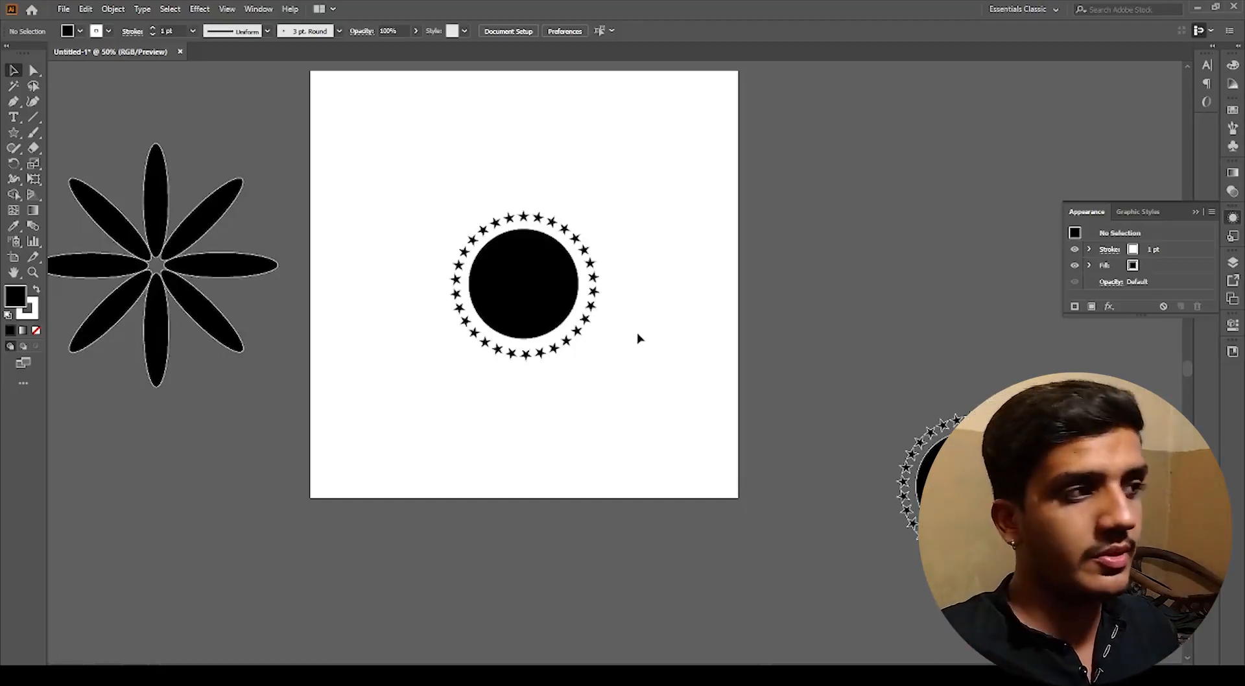
# Step: Try scaling the original star smaller and undo the resize
pyautogui.scroll(3, 487, 212)
pyautogui.click(633, 233)
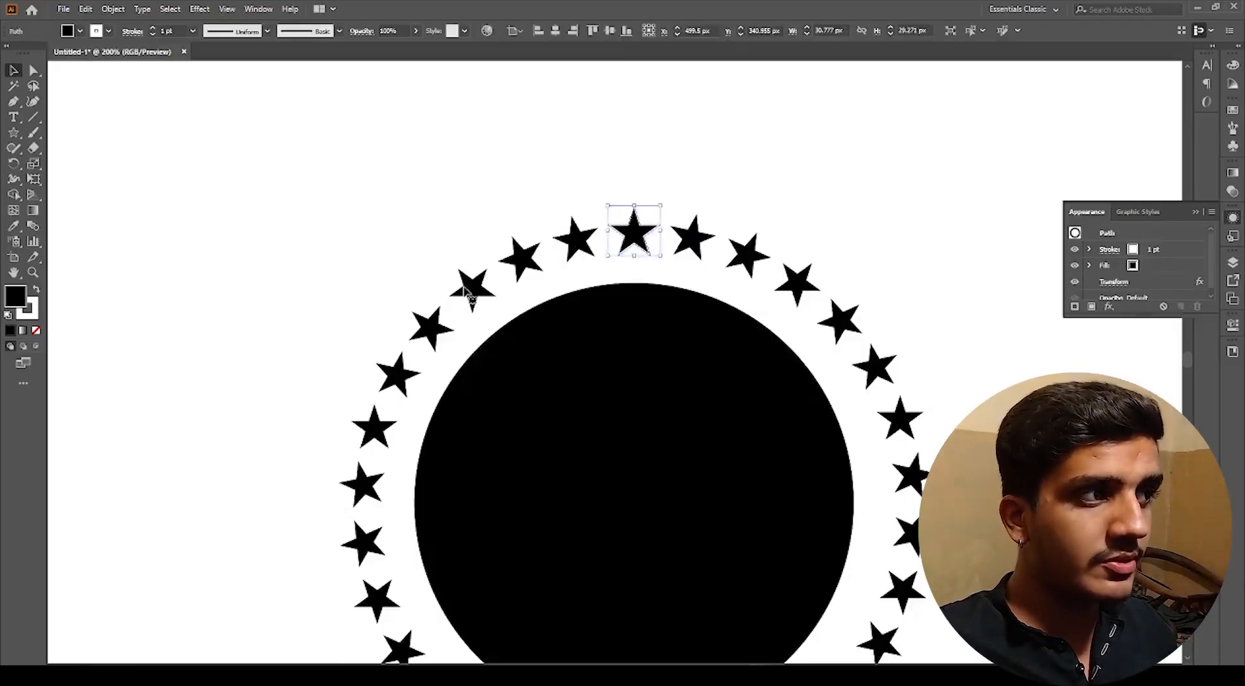
pyautogui.click(380, 314)
pyautogui.scroll(3, 413, 330)
pyautogui.click(454, 339)
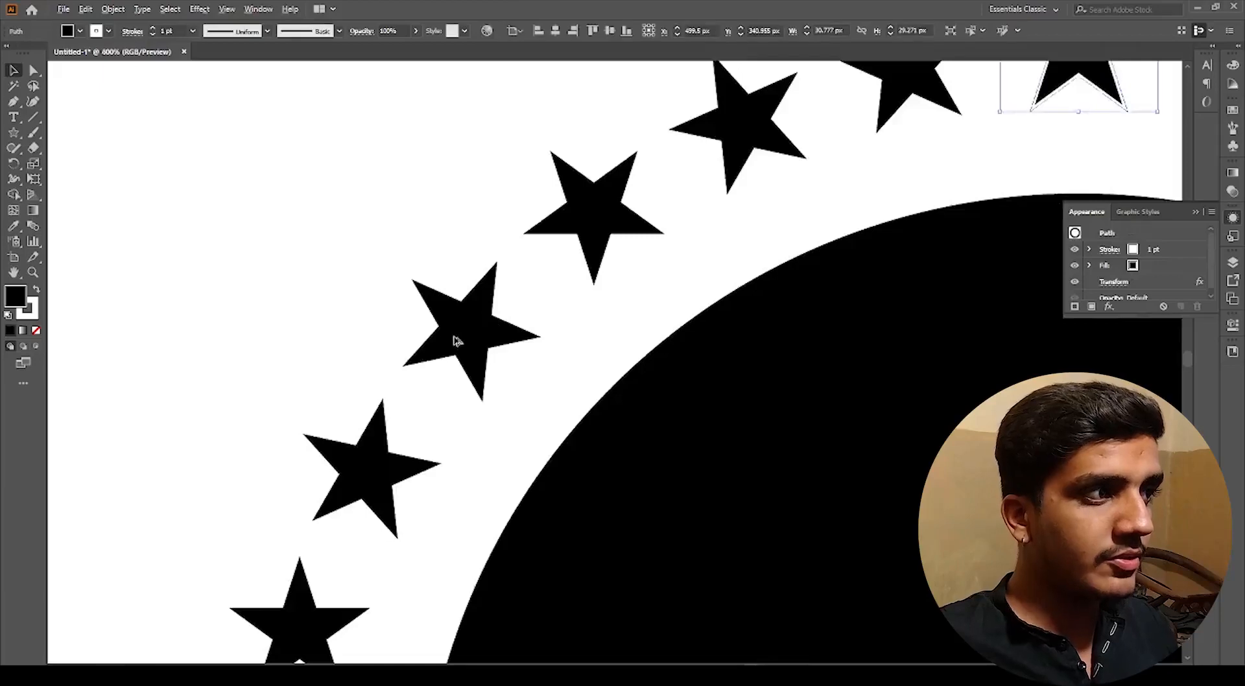
pyautogui.scroll(-3, 455, 339)
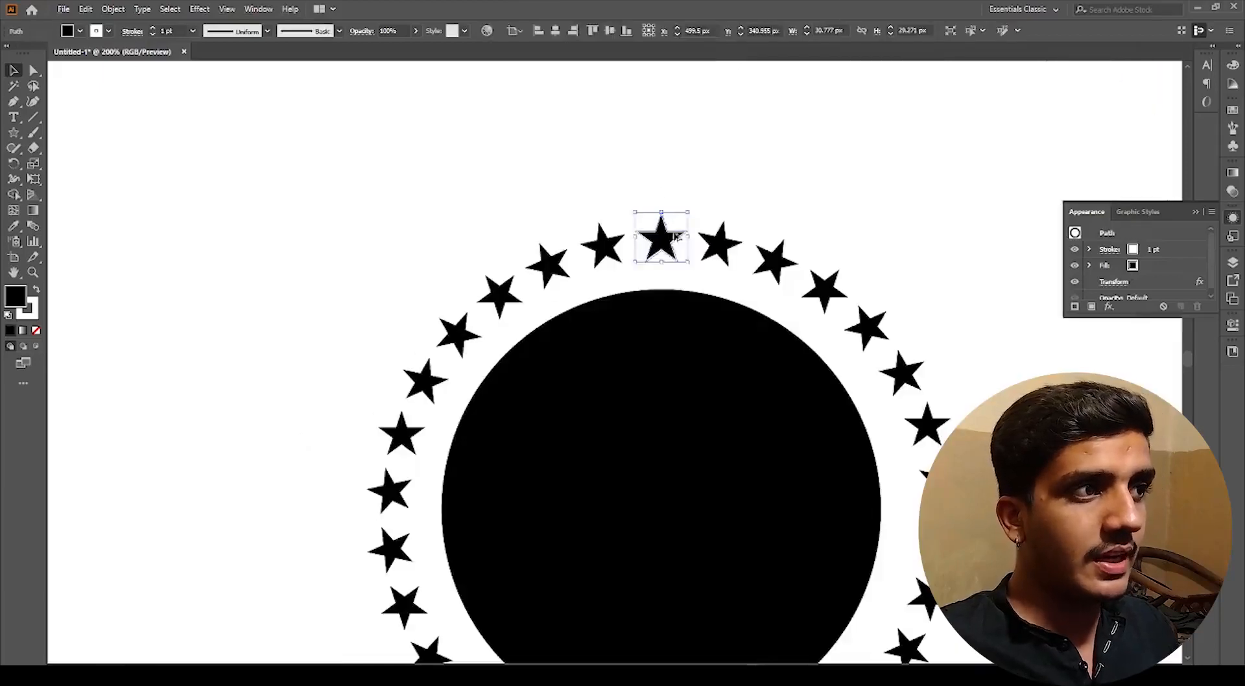
pyautogui.scroll(1, 691, 236)
pyautogui.moveTo(693, 236); pyautogui.dragTo(675, 239)
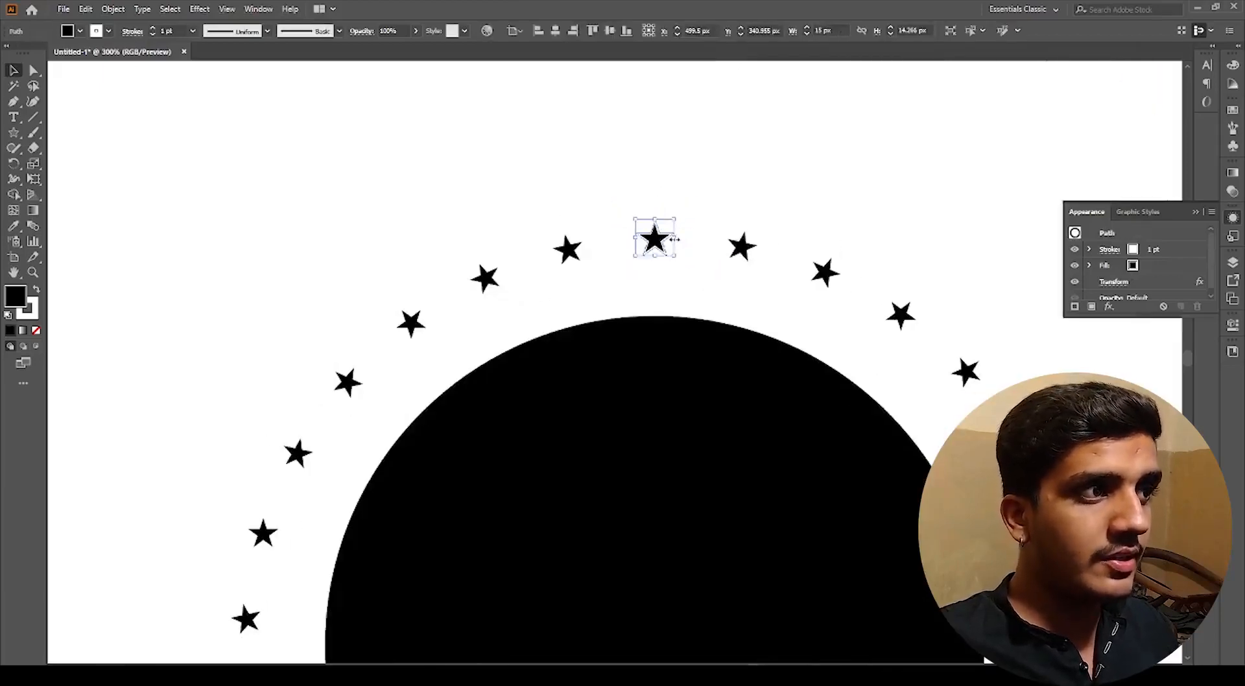
pyautogui.scroll(-2, 758, 289)
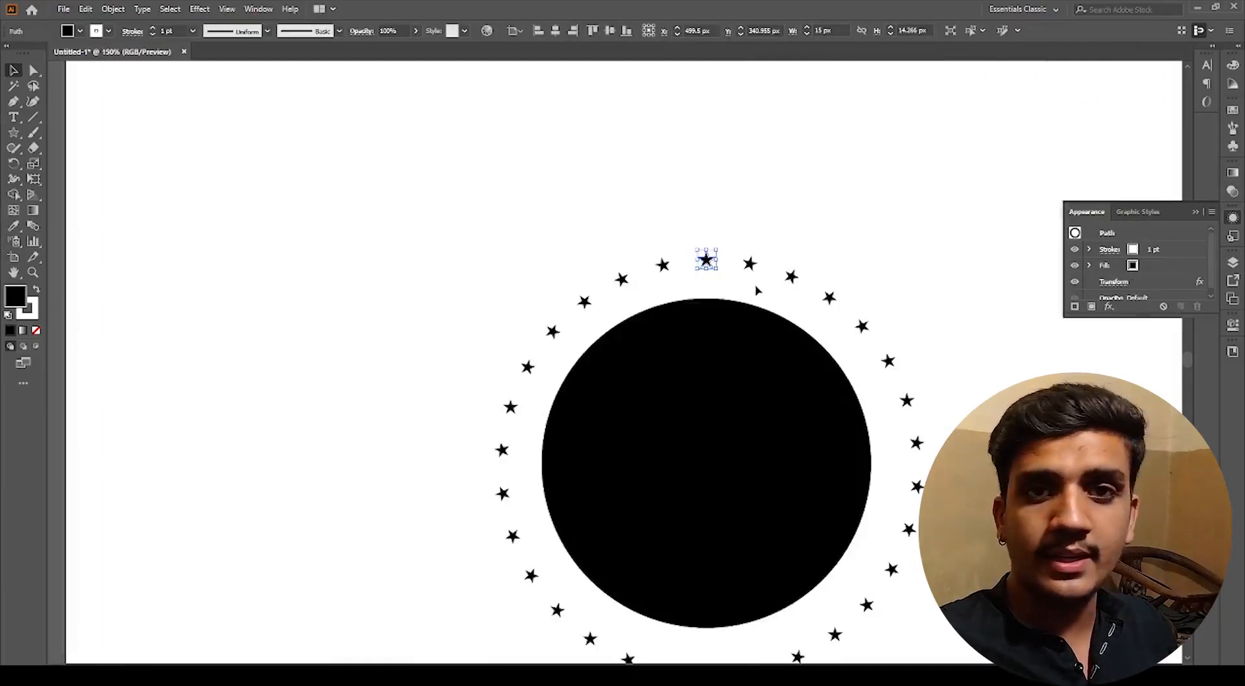
pyautogui.hotkey('ctrl', 'z')
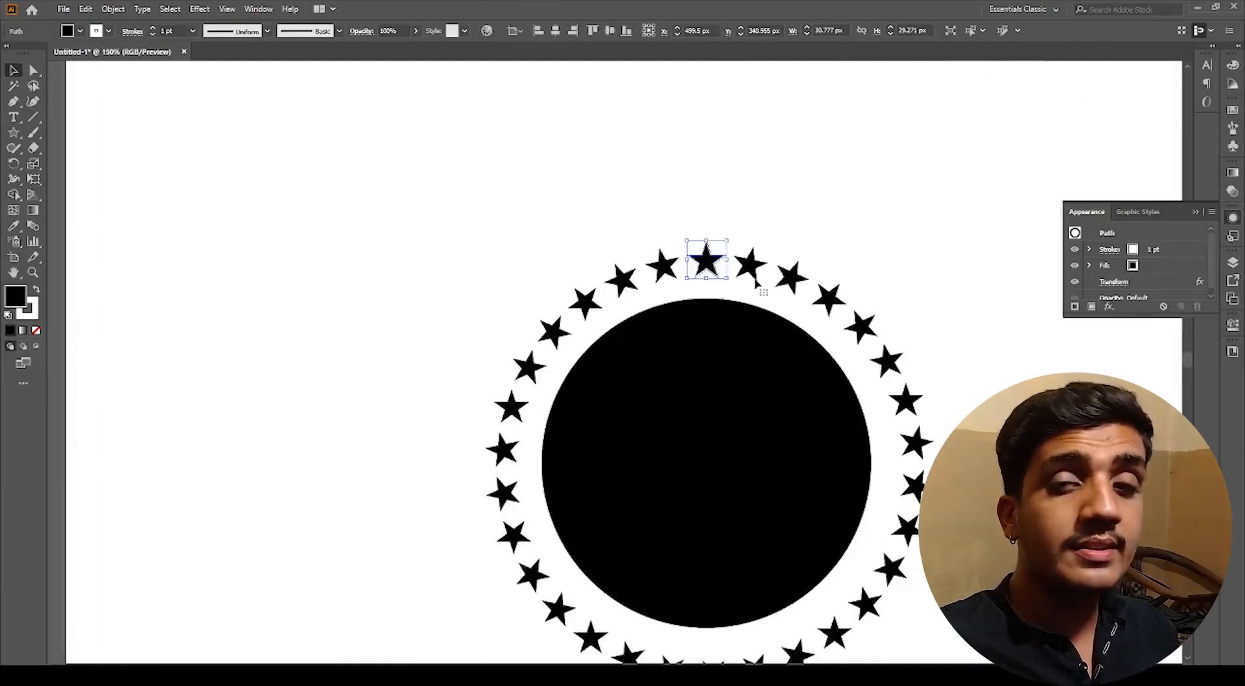
# Step: Select the original star and expand its appearance into separate star shapes
pyautogui.click(738, 206)
pyautogui.scroll(1, 714, 273)
pyautogui.click(712, 271)
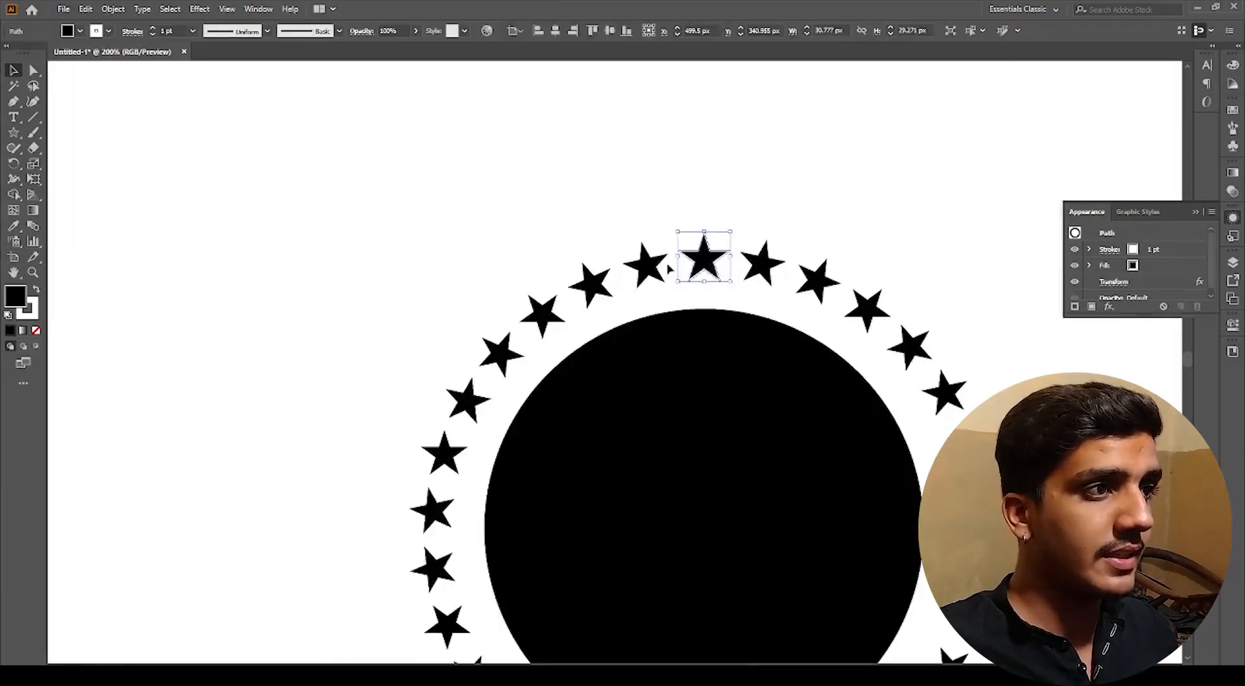
pyautogui.click(111, 12)
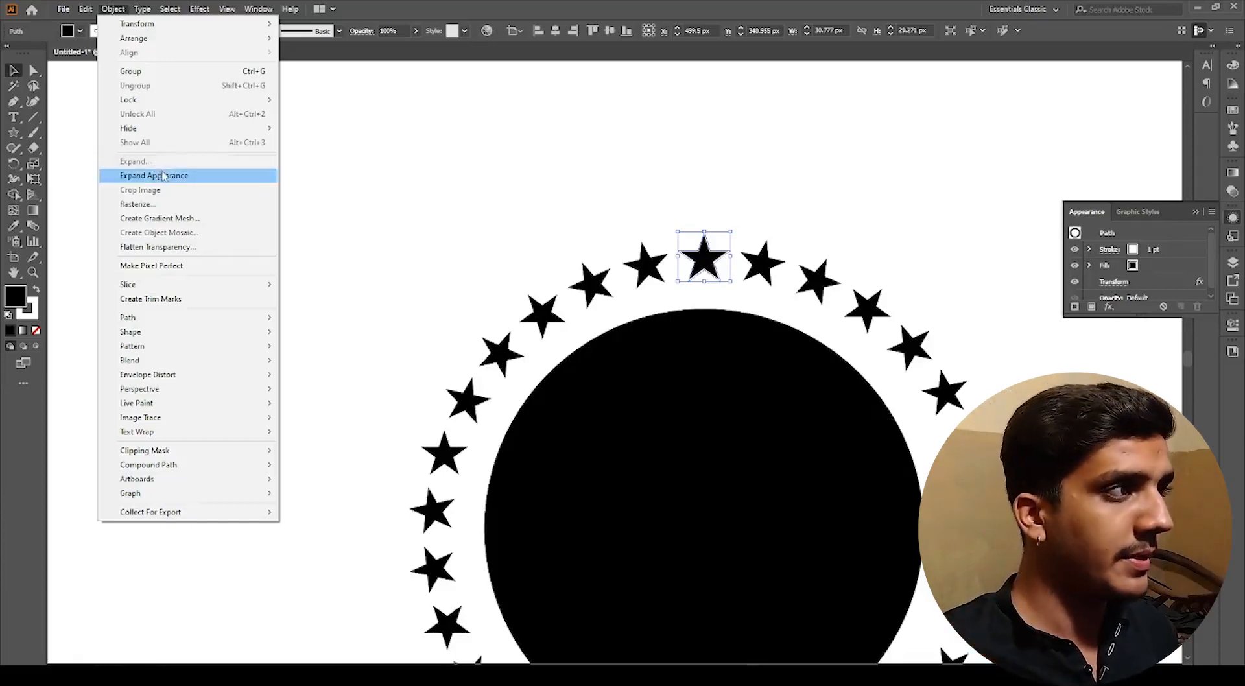
pyautogui.click(158, 175)
# Step: Try dragging the expanded stars and undo each move
pyautogui.click(569, 329)
pyautogui.moveTo(553, 317); pyautogui.dragTo(450, 293)
pyautogui.hotkey('ctrl', 'z')
pyautogui.scroll(-4, 450, 290)
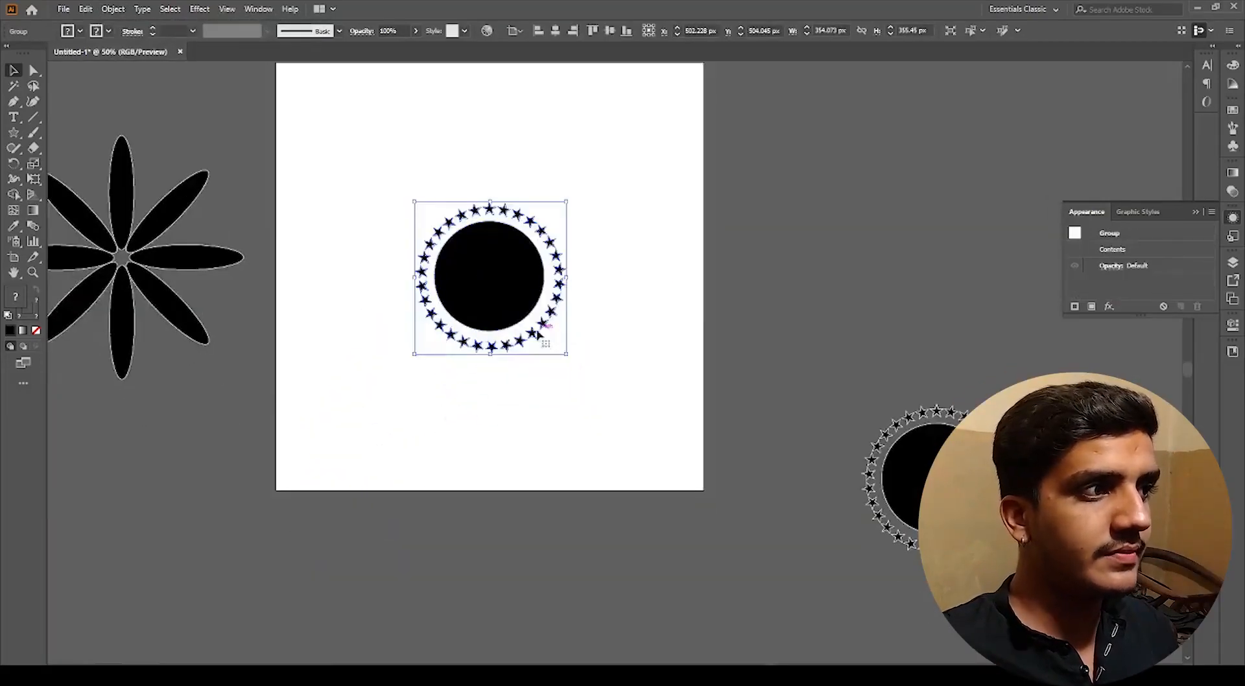
pyautogui.moveTo(548, 333); pyautogui.dragTo(737, 347)
pyautogui.hotkey('ctrl', 'z')
pyautogui.scroll(3, 488, 208)
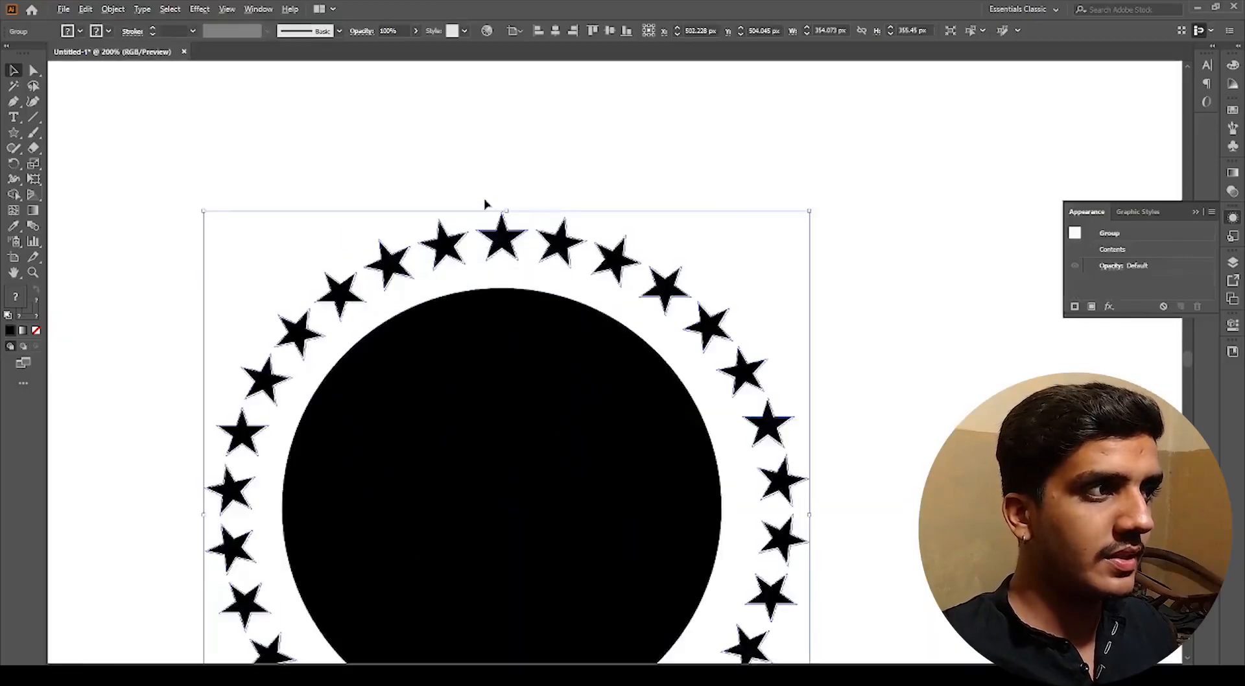
# Step: Deselect everything, zoom in and select the expanded stars to inspect them as a group
pyautogui.hotkey('ctrl', 'shift', 'a')
pyautogui.scroll(3, 503, 247)
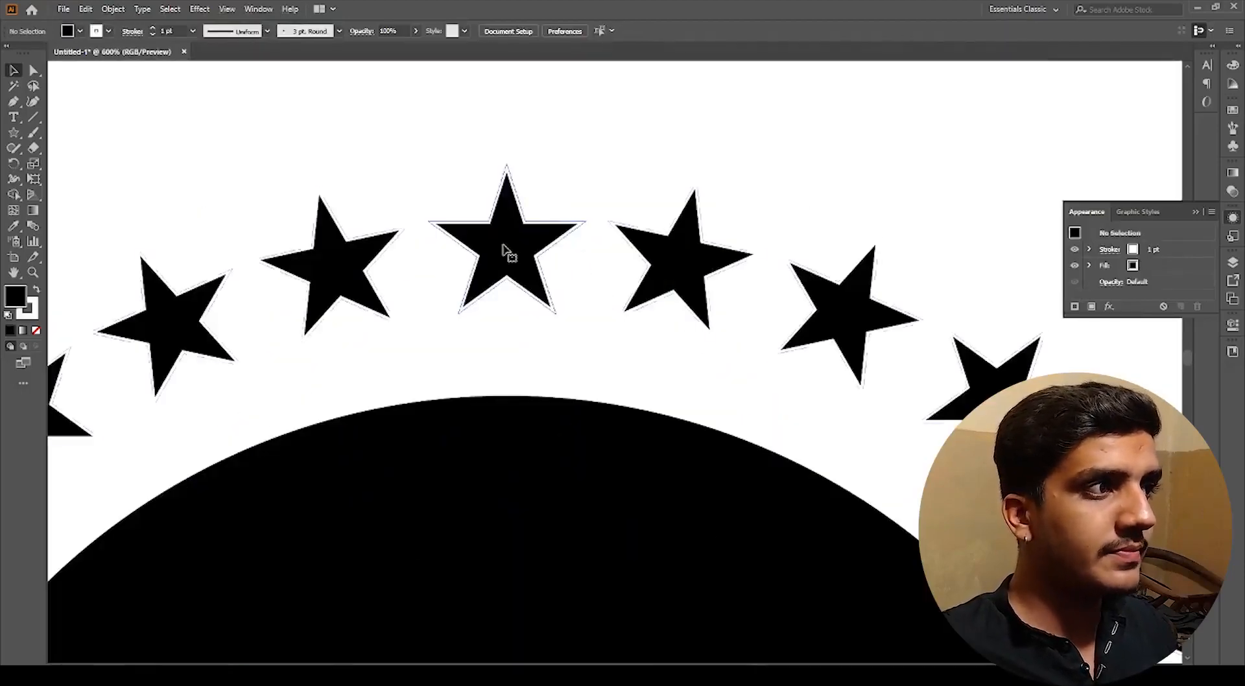
pyautogui.click(509, 253)
pyautogui.scroll(-4, 538, 258)
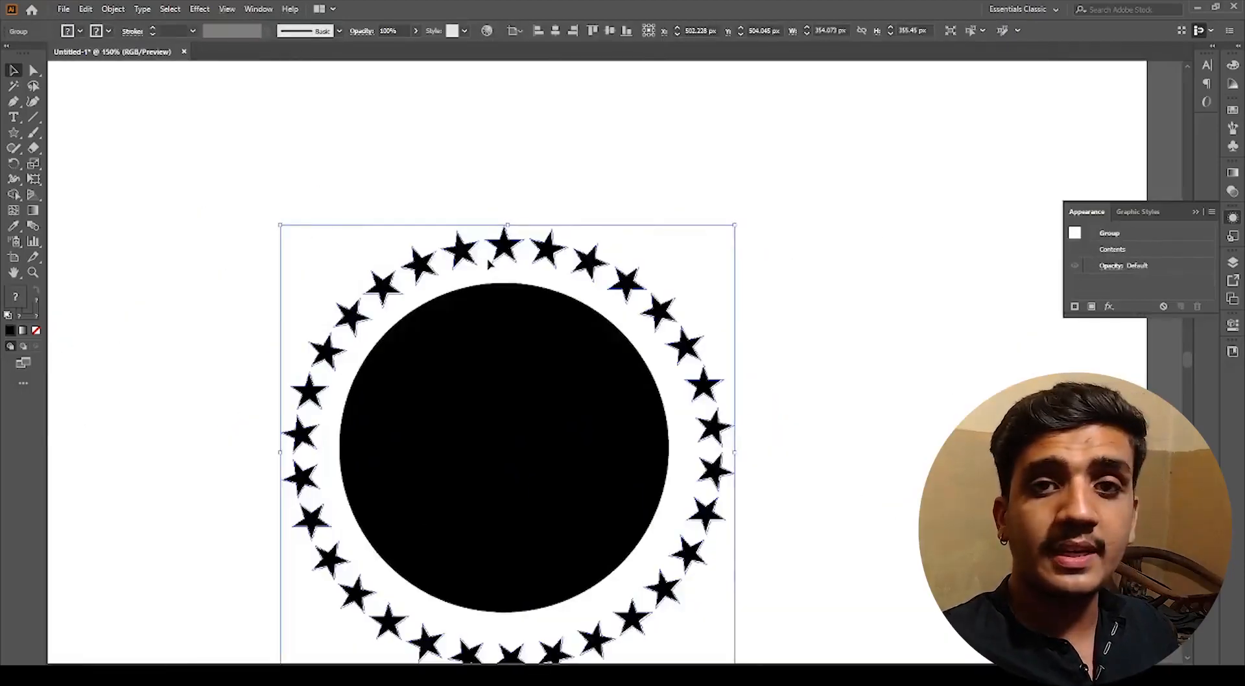
# Step: Ungroup the expanded stars and deselect everything
pyautogui.press('ctrl')
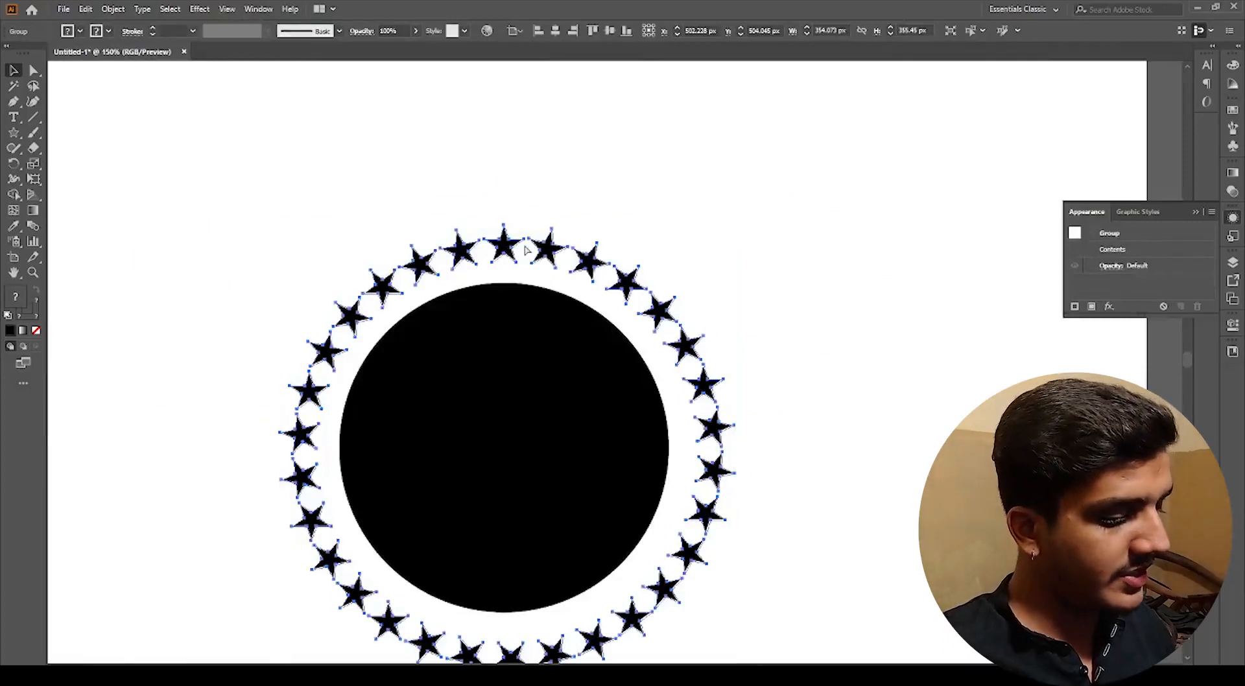
pyautogui.hotkey('ctrl', 'shift', 'g')
pyautogui.click(596, 151)
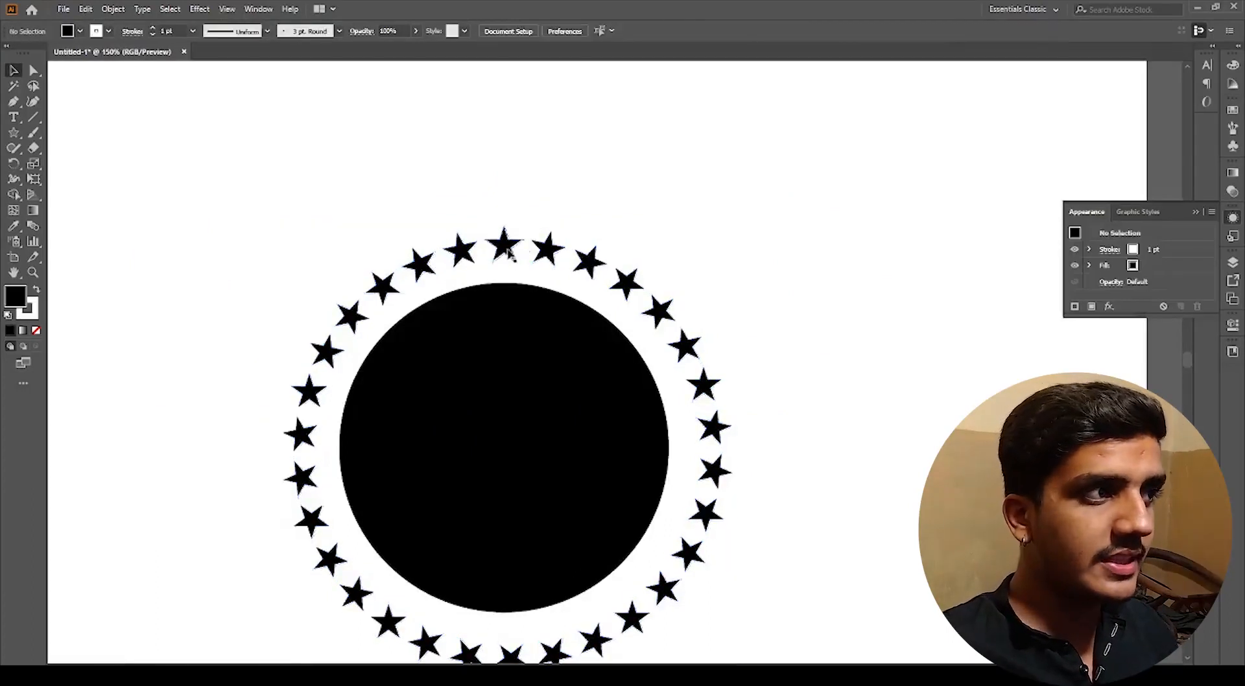
# Step: Try moving single stars off the ring and undo each of those moves
pyautogui.moveTo(506, 250); pyautogui.dragTo(532, 163)
pyautogui.hotkey('ctrl', 'z')
pyautogui.moveTo(503, 247); pyautogui.dragTo(436, 194)
pyautogui.hotkey('ctrl', 'z')
pyautogui.hotkey('ctrl', 'z')
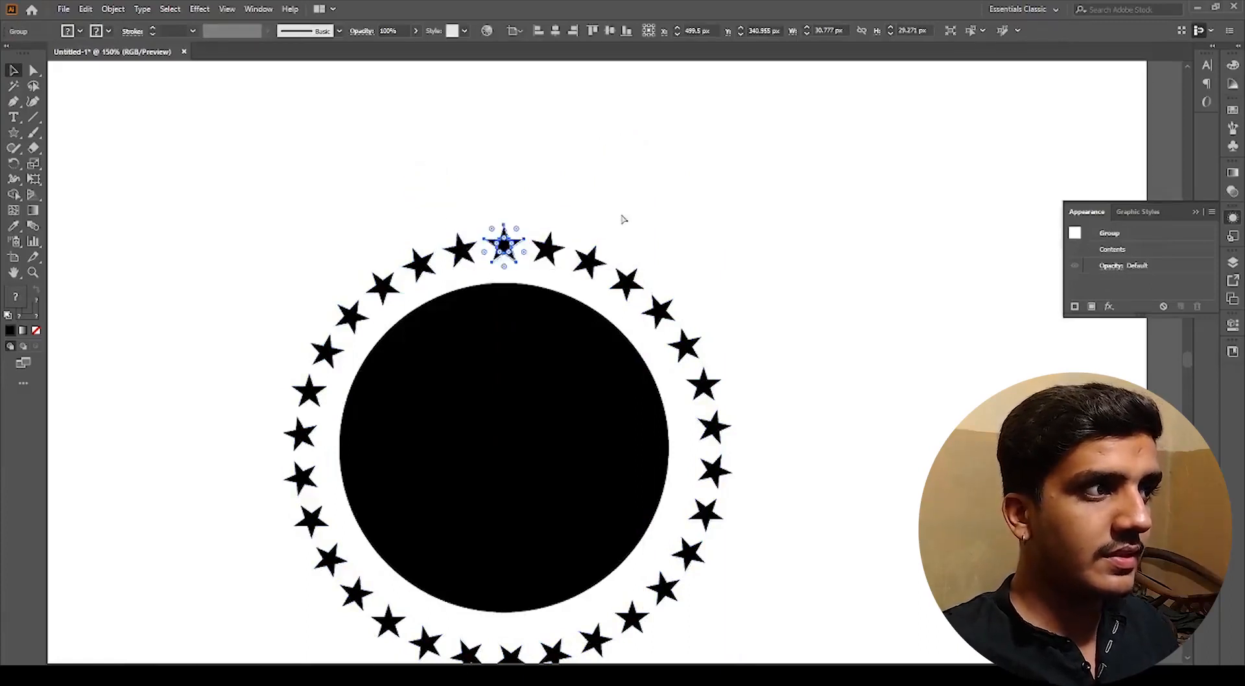
pyautogui.click(606, 214)
pyautogui.moveTo(506, 252); pyautogui.dragTo(519, 200)
pyautogui.hotkey('ctrl', 'z')
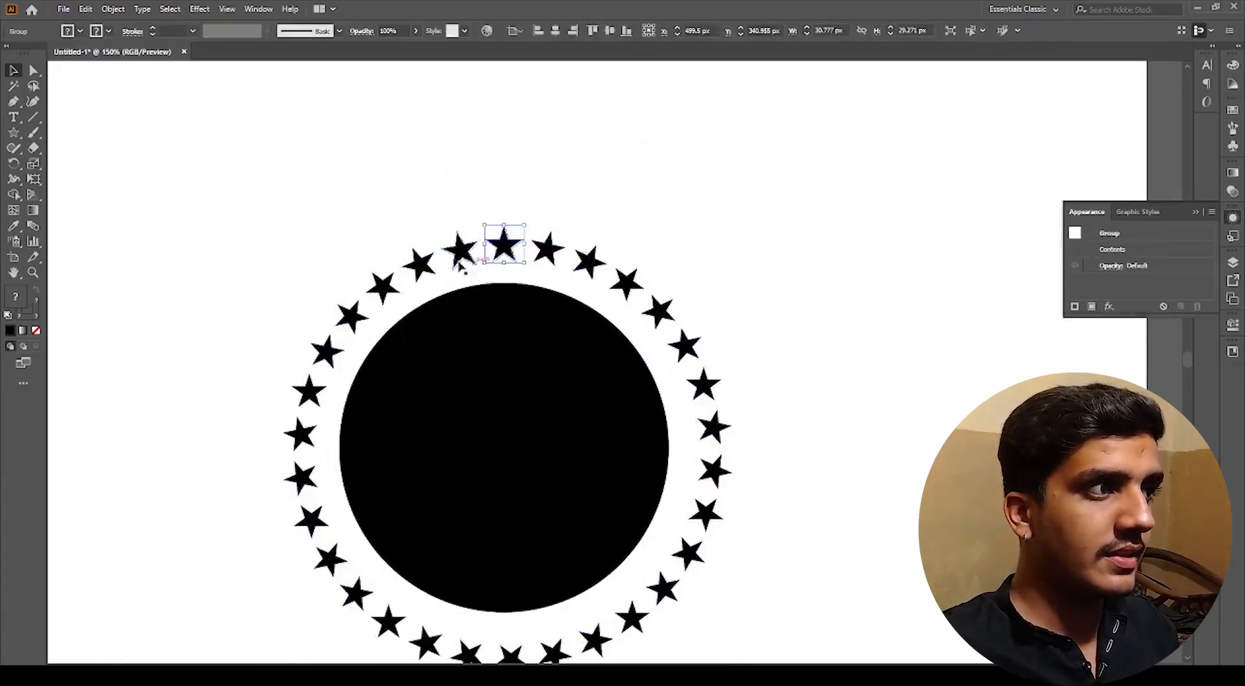
# Step: Drag stars on the left and lower part of the ring out of their positions
pyautogui.scroll(4, 431, 259)
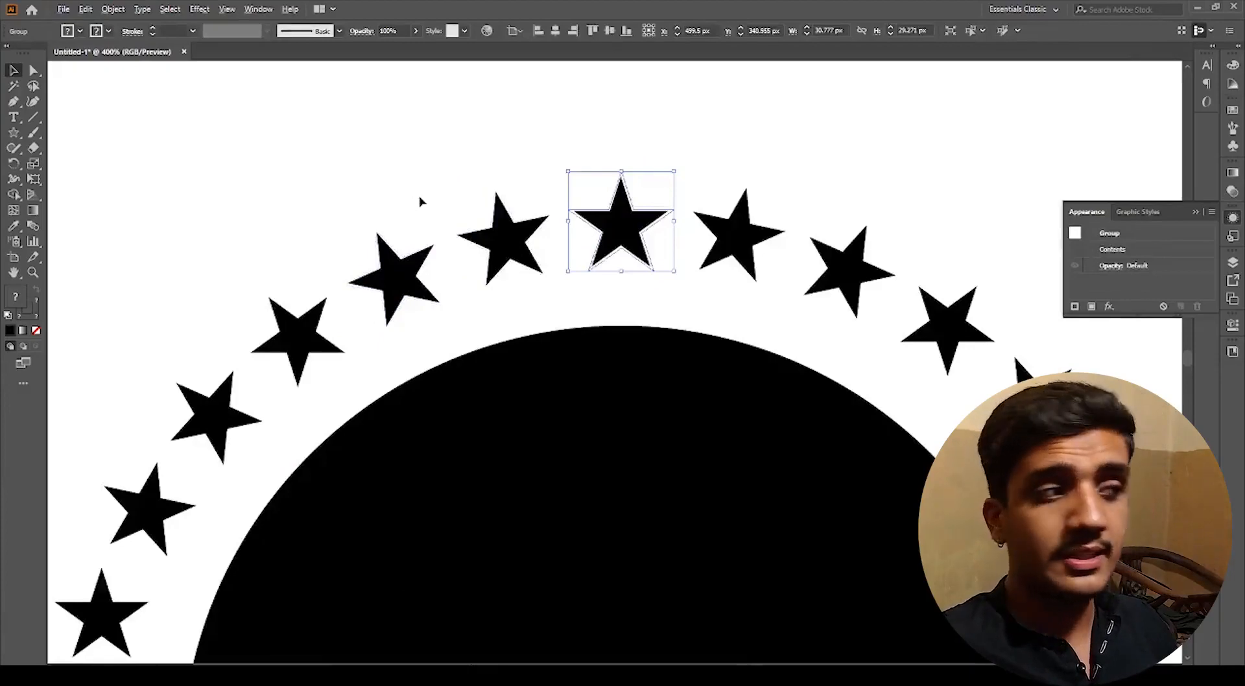
pyautogui.scroll(-2, 420, 198)
pyautogui.click(417, 185)
pyautogui.moveTo(385, 222); pyautogui.dragTo(500, 134)
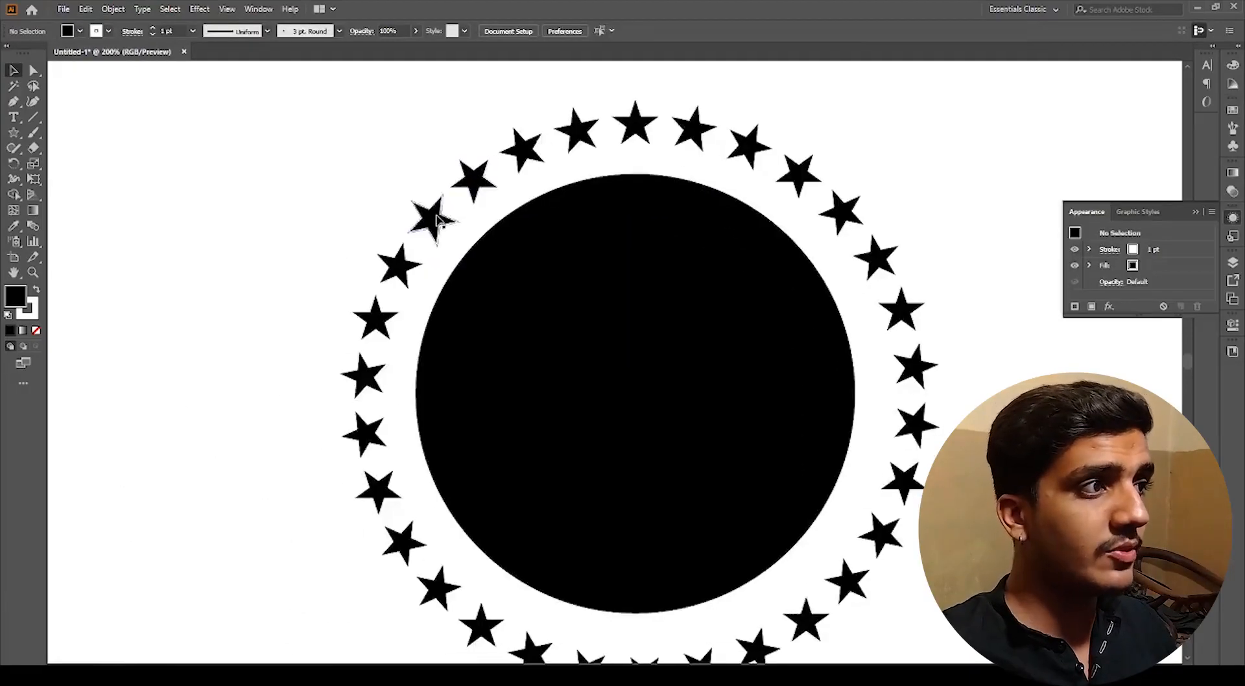
pyautogui.click(436, 219)
pyautogui.click(400, 266)
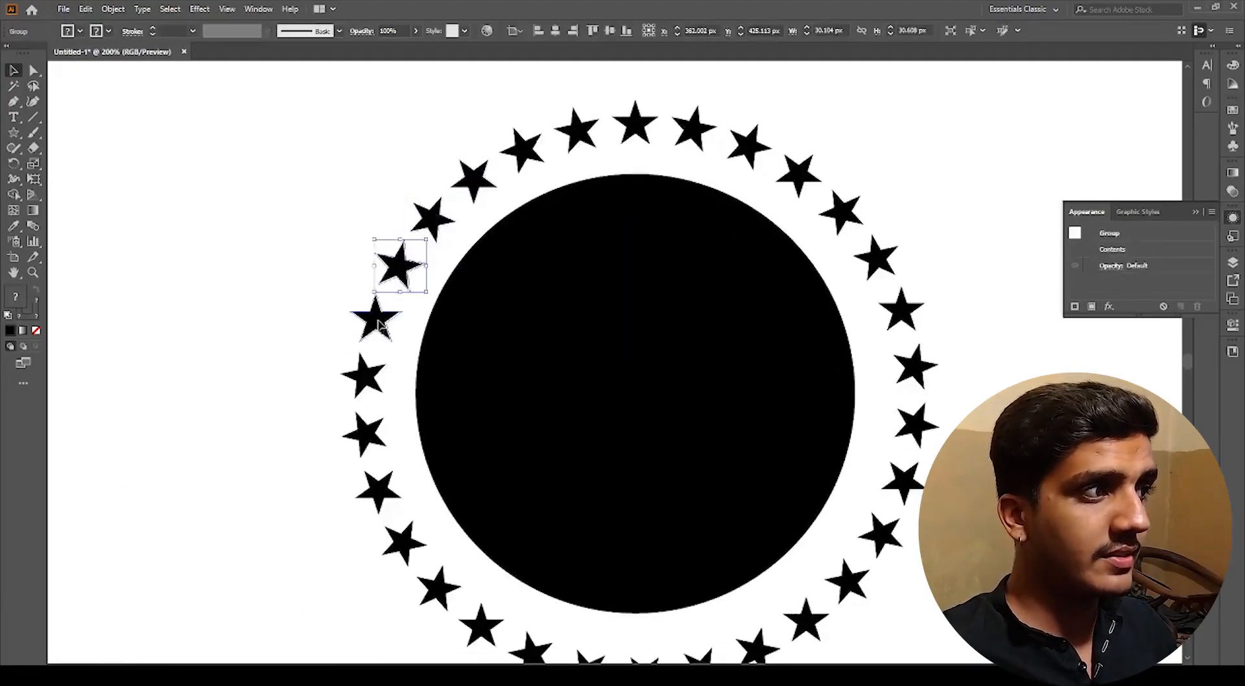
pyautogui.click(379, 320)
pyautogui.moveTo(368, 378); pyautogui.dragTo(304, 333)
pyautogui.moveTo(379, 322)
pyautogui.mouseDown()
pyautogui.moveTo(351, 254)
pyautogui.moveTo(400, 332)
pyautogui.mouseUp()
pyautogui.moveTo(364, 433); pyautogui.dragTo(308, 462)
pyautogui.moveTo(391, 526); pyautogui.dragTo(404, 543)
pyautogui.press('space')
pyautogui.moveTo(391, 460); pyautogui.dragTo(348, 240)
pyautogui.moveTo(438, 407); pyautogui.dragTo(448, 456)
pyautogui.moveTo(550, 448); pyautogui.dragTo(598, 490)
pyautogui.moveTo(659, 449); pyautogui.dragTo(659, 414)
pyautogui.moveTo(763, 398); pyautogui.dragTo(822, 435)
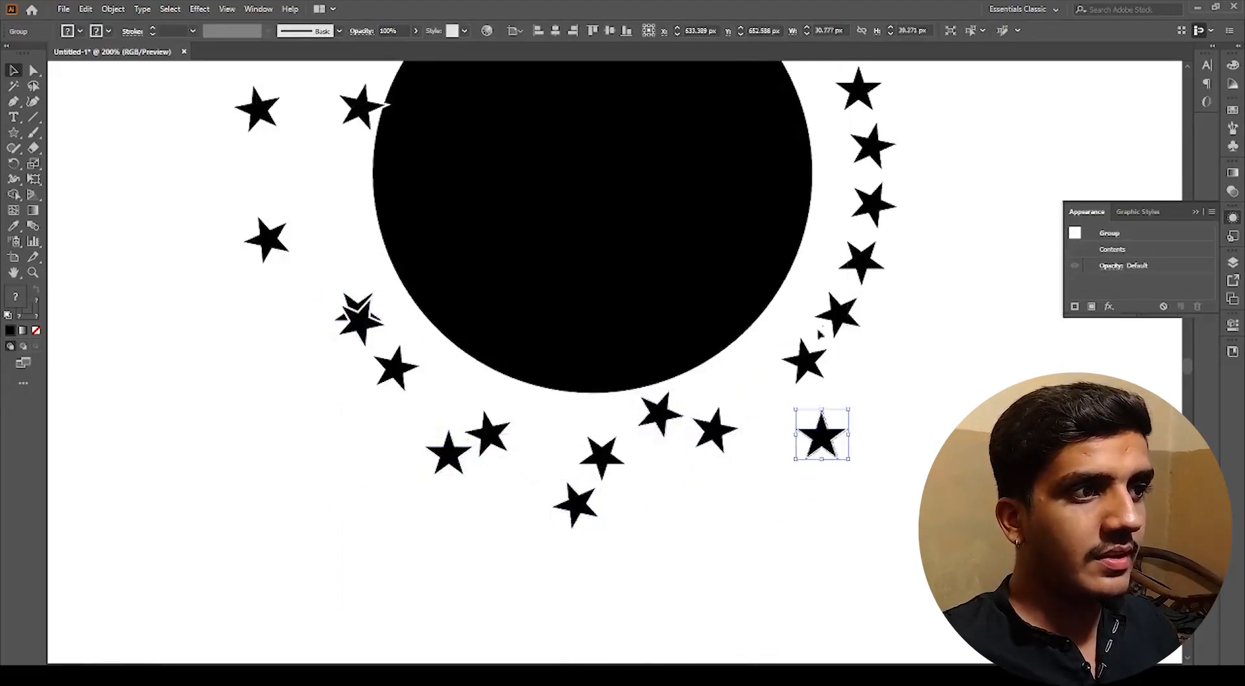
pyautogui.moveTo(838, 313); pyautogui.dragTo(901, 314)
# Step: Drag stars on the top and right side of the ring outward away from the circle
pyautogui.scroll(-2, 803, 329)
pyautogui.press('space')
pyautogui.moveTo(851, 279); pyautogui.dragTo(852, 354)
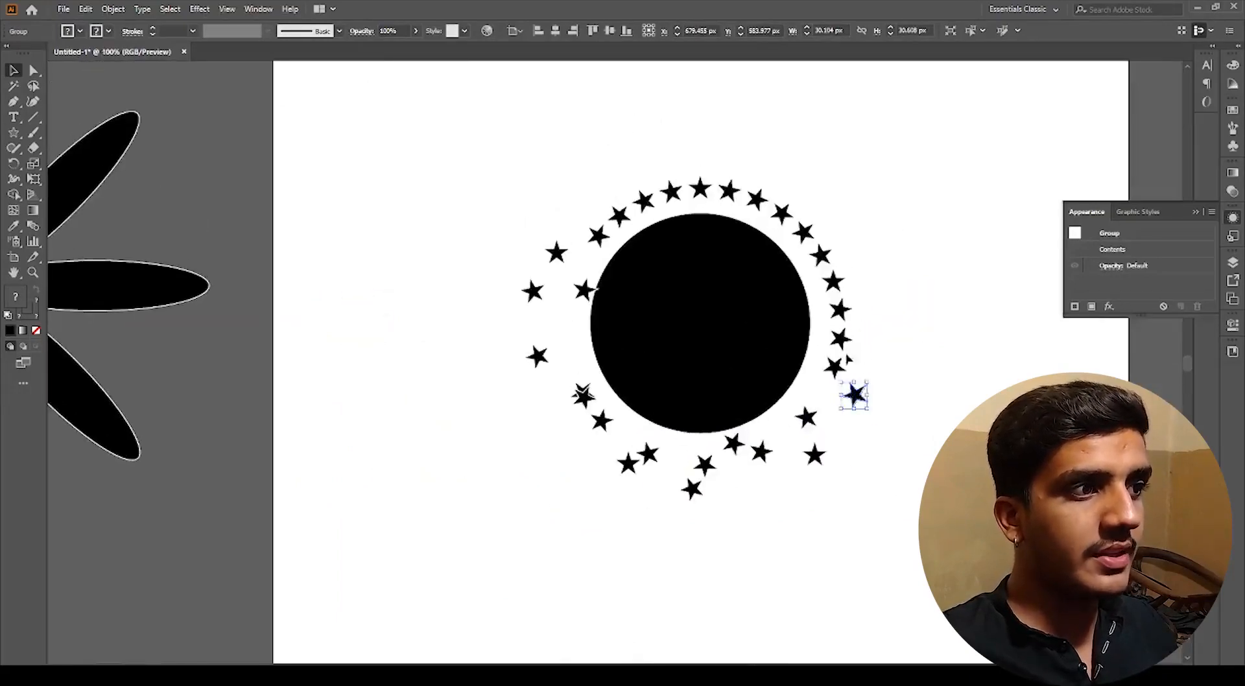
pyautogui.scroll(1, 811, 259)
pyautogui.moveTo(825, 252); pyautogui.dragTo(862, 205)
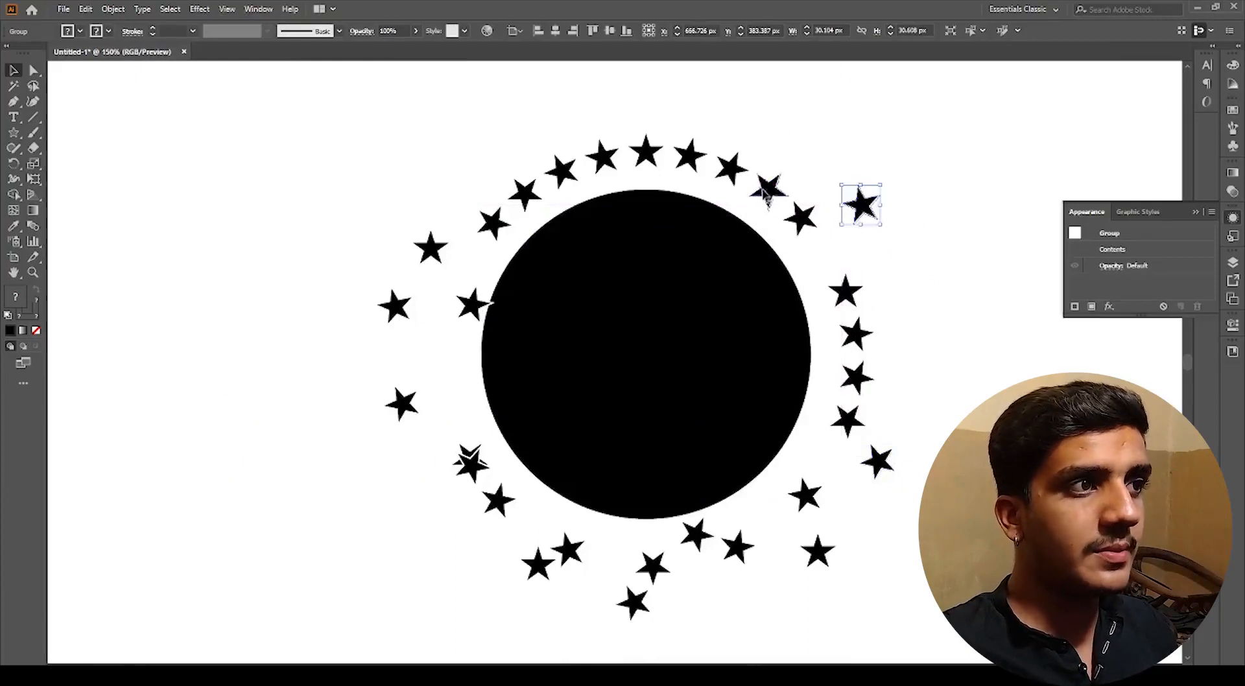
pyautogui.moveTo(765, 192); pyautogui.dragTo(774, 129)
pyautogui.moveTo(691, 156); pyautogui.dragTo(686, 122)
pyautogui.moveTo(736, 175); pyautogui.dragTo(749, 194)
pyautogui.moveTo(602, 156); pyautogui.dragTo(583, 120)
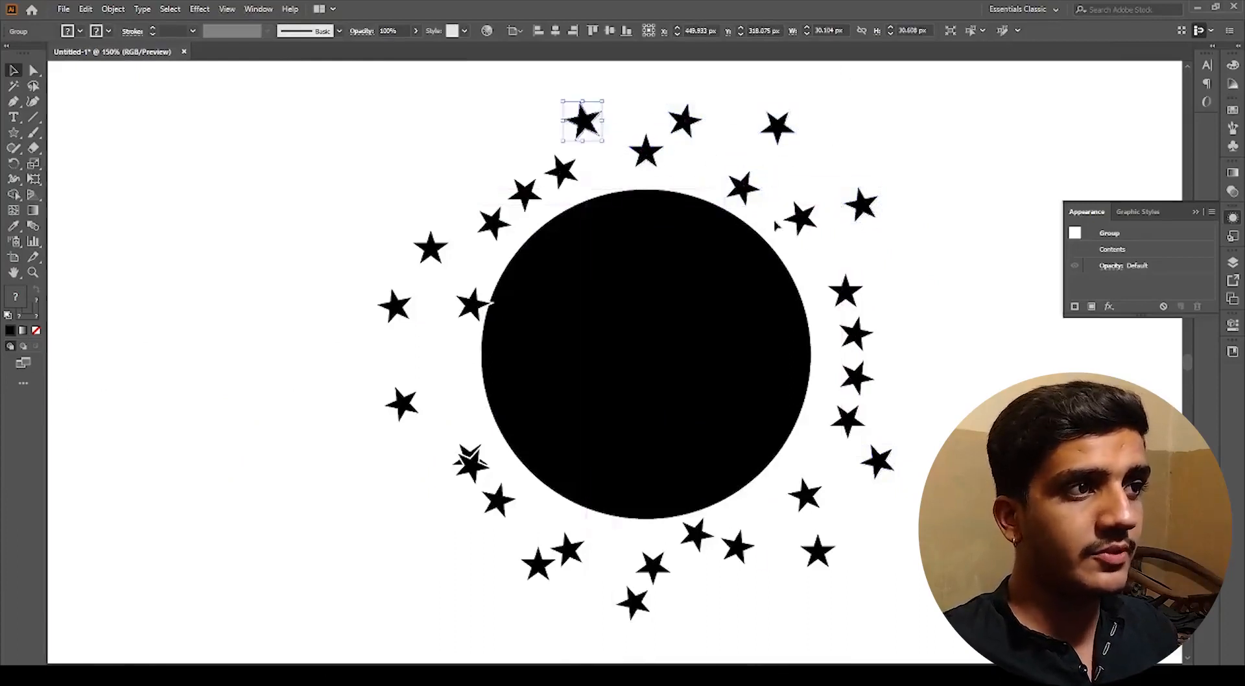
pyautogui.moveTo(803, 224); pyautogui.dragTo(821, 252)
pyautogui.moveTo(853, 333); pyautogui.dragTo(920, 338)
pyautogui.moveTo(860, 395); pyautogui.dragTo(838, 398)
pyautogui.click(859, 380)
pyautogui.scroll(-2, 856, 377)
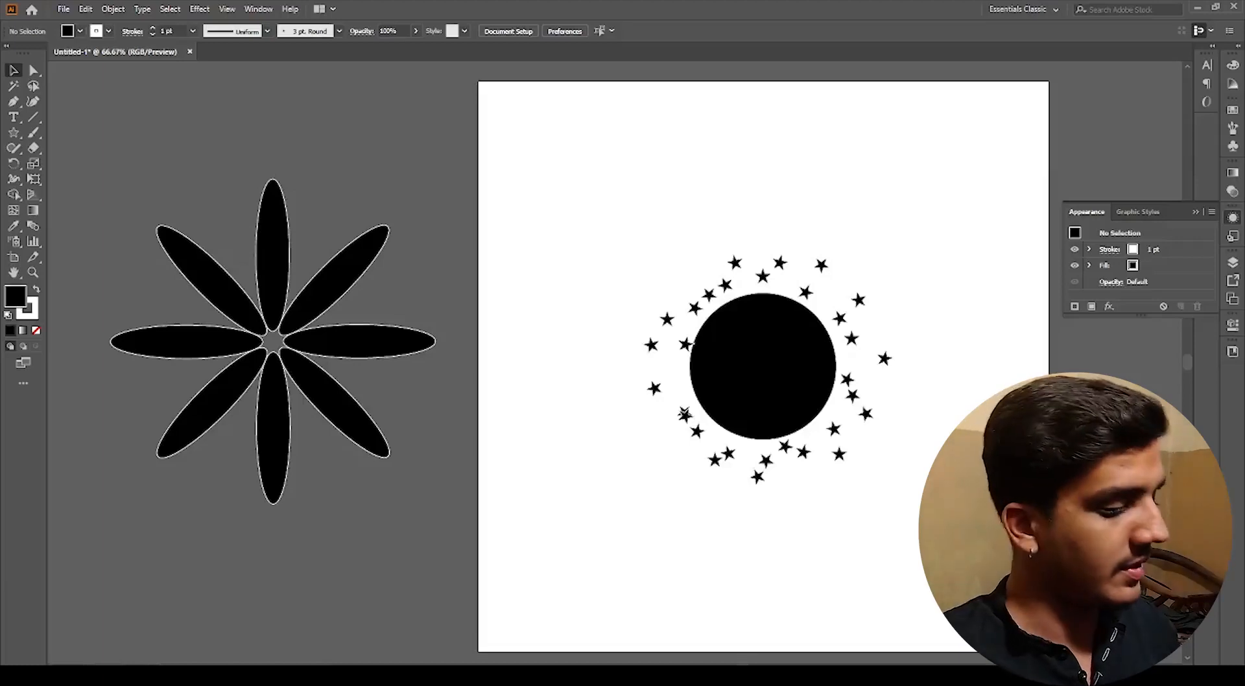
# Step: Drag the displaced stars back toward the ring, undo the last moves and deselect all
pyautogui.moveTo(847, 379); pyautogui.dragTo(856, 376)
pyautogui.moveTo(885, 358); pyautogui.dragTo(833, 306)
pyautogui.moveTo(735, 263); pyautogui.dragTo(800, 283)
pyautogui.moveTo(780, 263); pyautogui.dragTo(818, 293)
pyautogui.moveTo(859, 300); pyautogui.dragTo(844, 322)
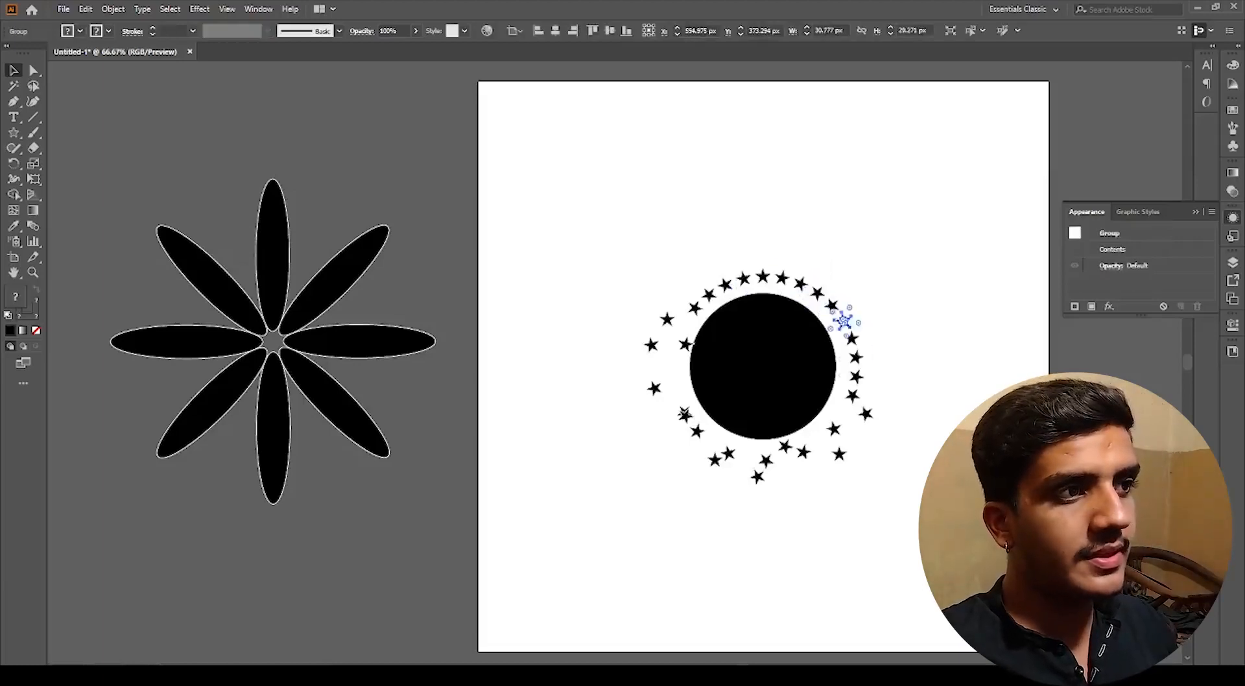
pyautogui.moveTo(866, 413); pyautogui.dragTo(845, 414)
pyautogui.moveTo(840, 454); pyautogui.dragTo(785, 459)
pyautogui.moveTo(758, 477); pyautogui.dragTo(711, 445)
pyautogui.moveTo(685, 413); pyautogui.dragTo(673, 379)
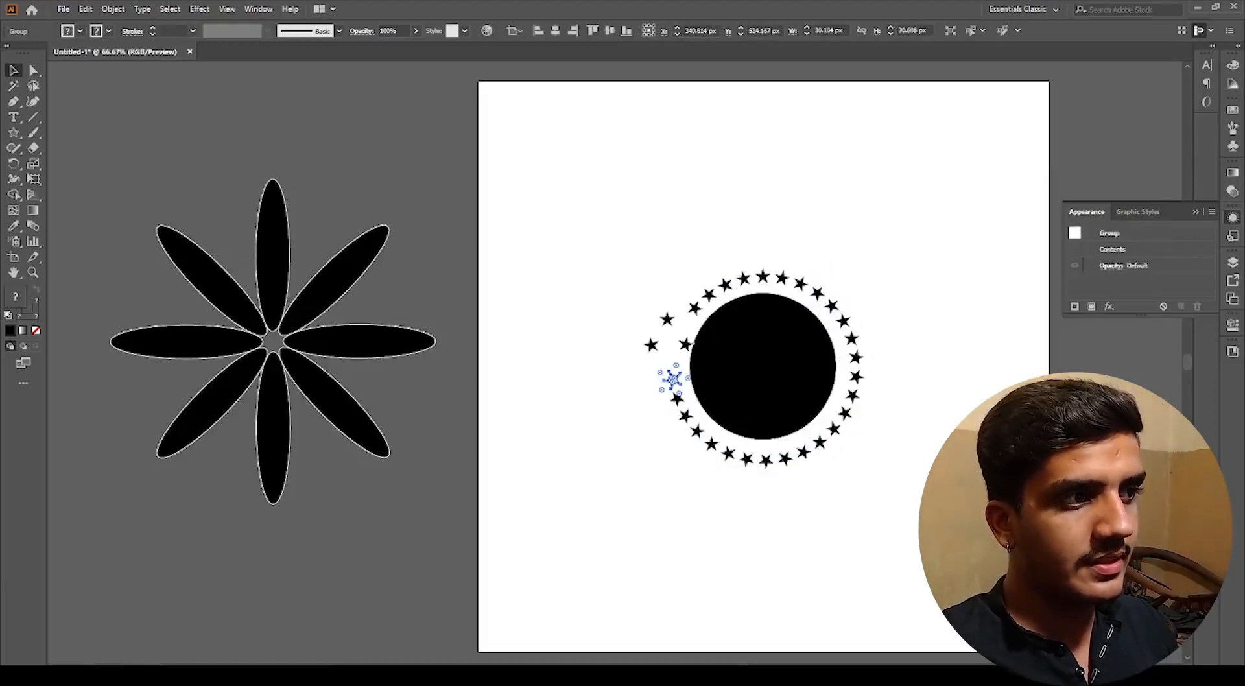
pyautogui.hotkey('ctrl', 'z')
pyautogui.hotkey('ctrl', 'z')
pyautogui.hotkey('ctrl', 'z')
pyautogui.hotkey('ctrl', 'shift', 'a')
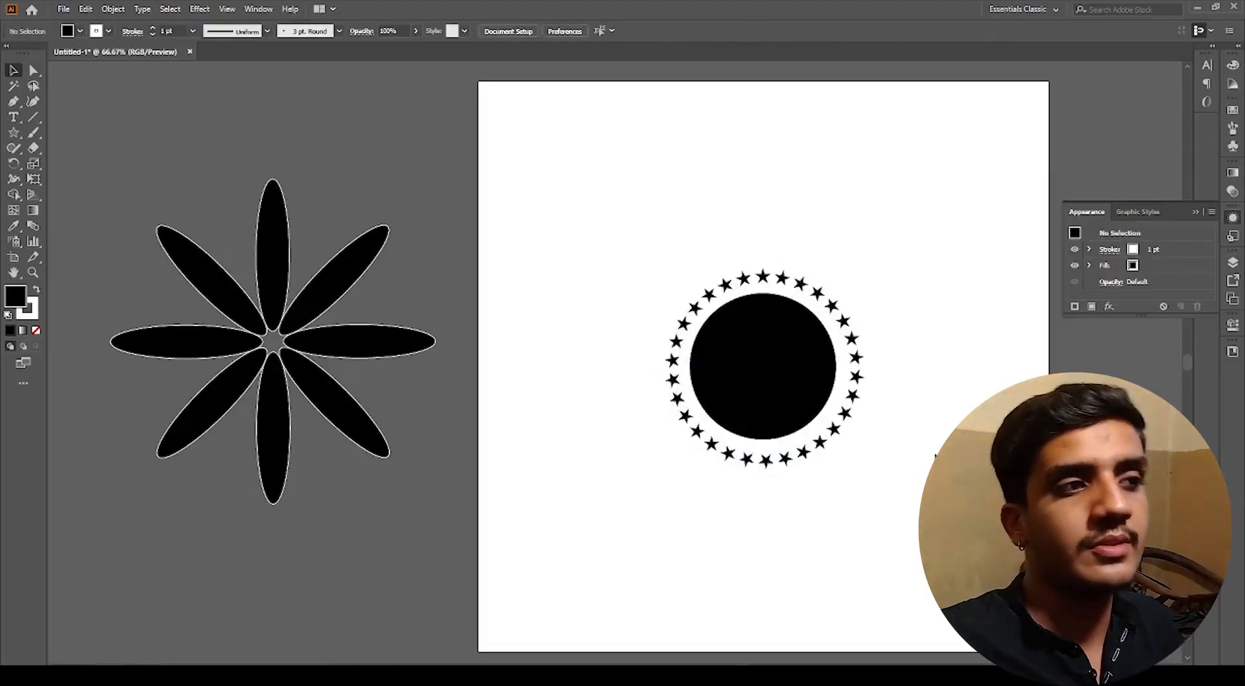
# Step: Select the black circle and the star ring together and group them
pyautogui.scroll(-1, 917, 462)
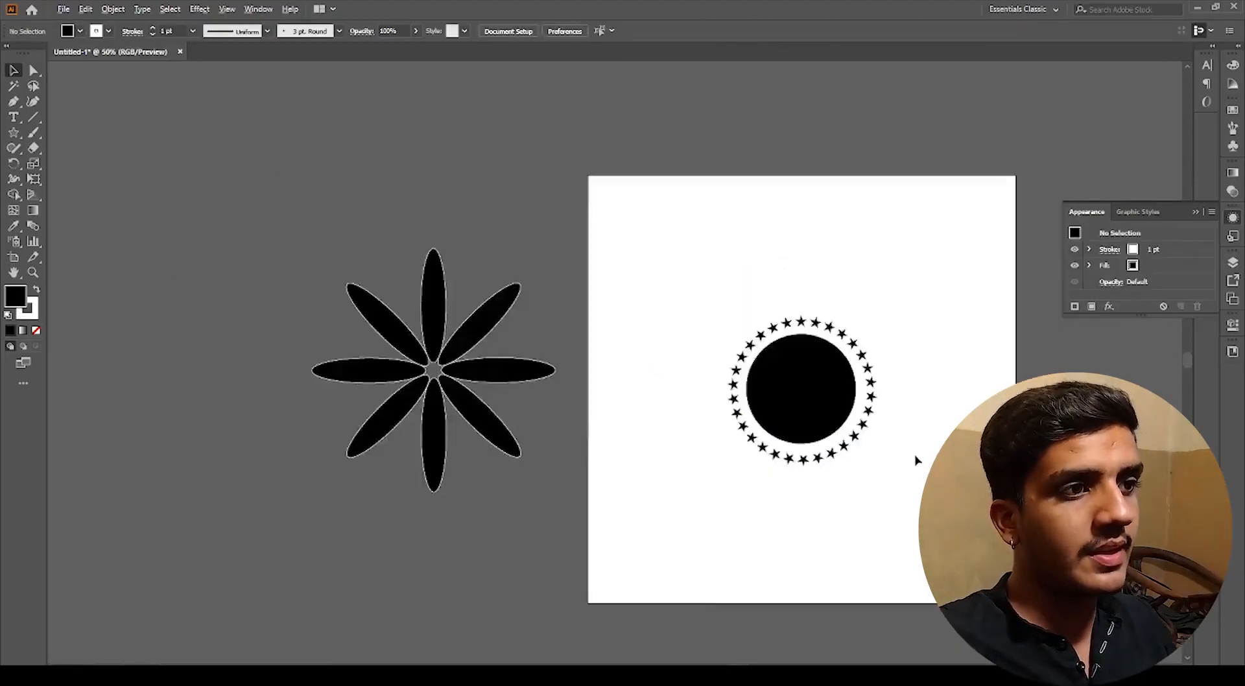
pyautogui.moveTo(917, 462); pyautogui.dragTo(770, 453)
pyautogui.scroll(2, 715, 282)
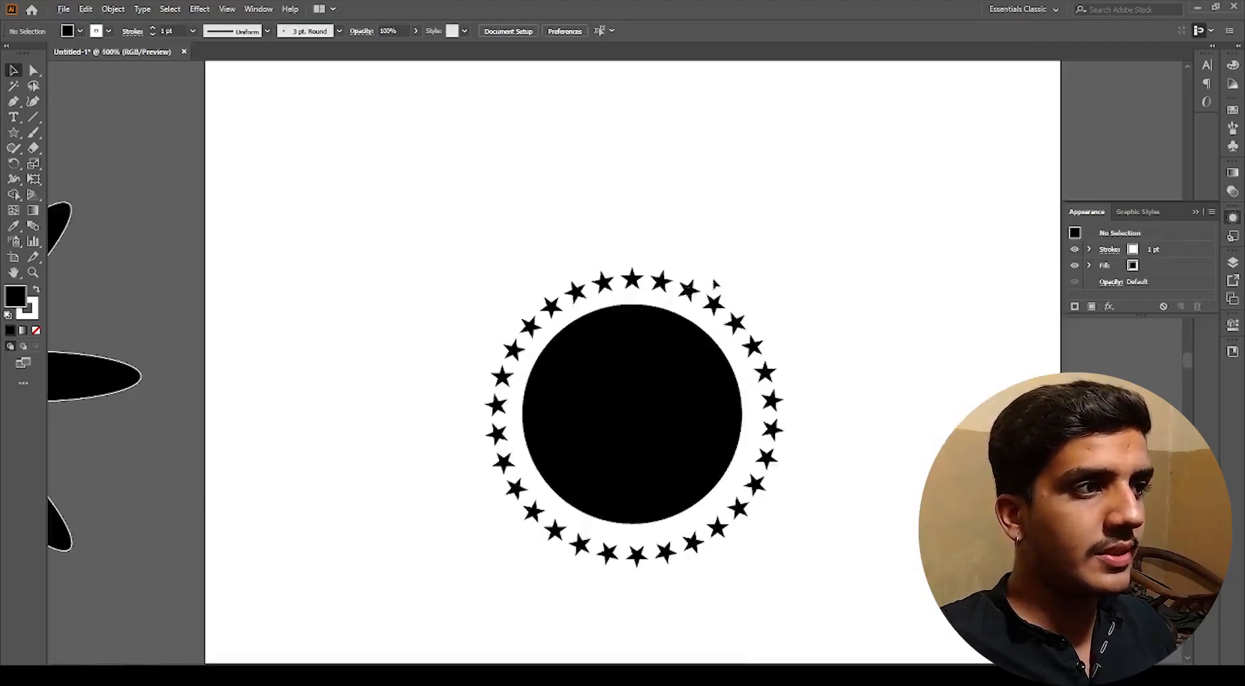
pyautogui.moveTo(422, 207); pyautogui.dragTo(853, 577)
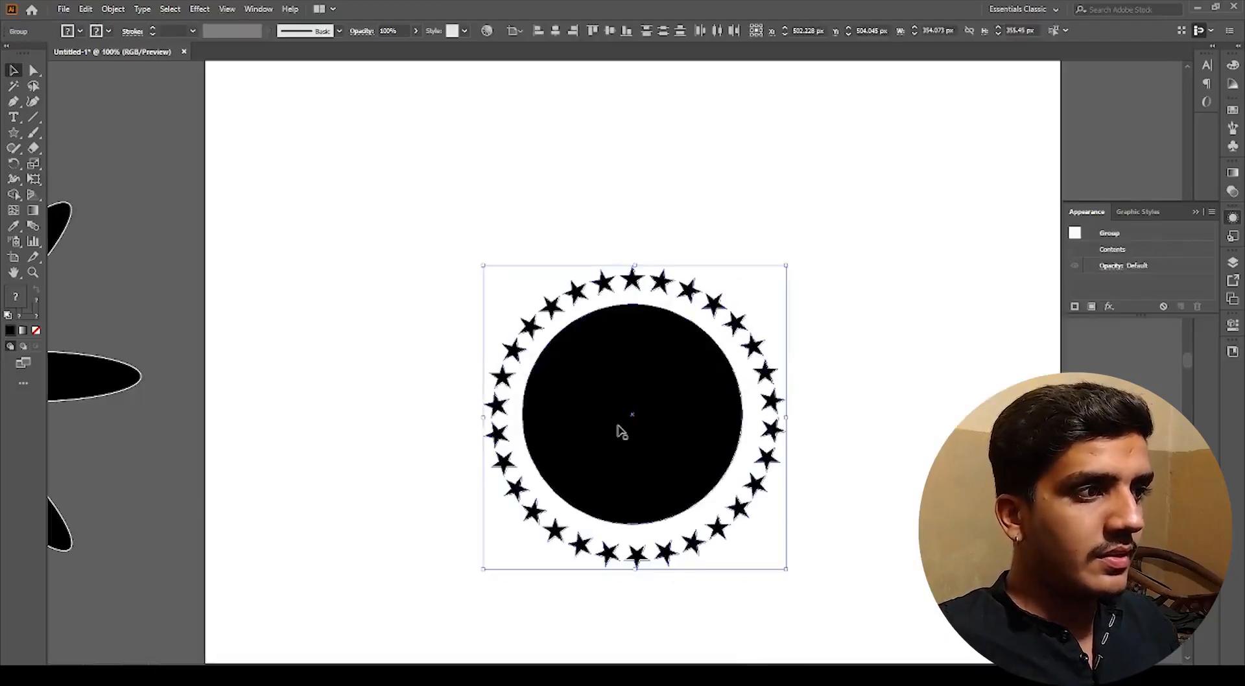
pyautogui.hotkey('ctrl', 'g')
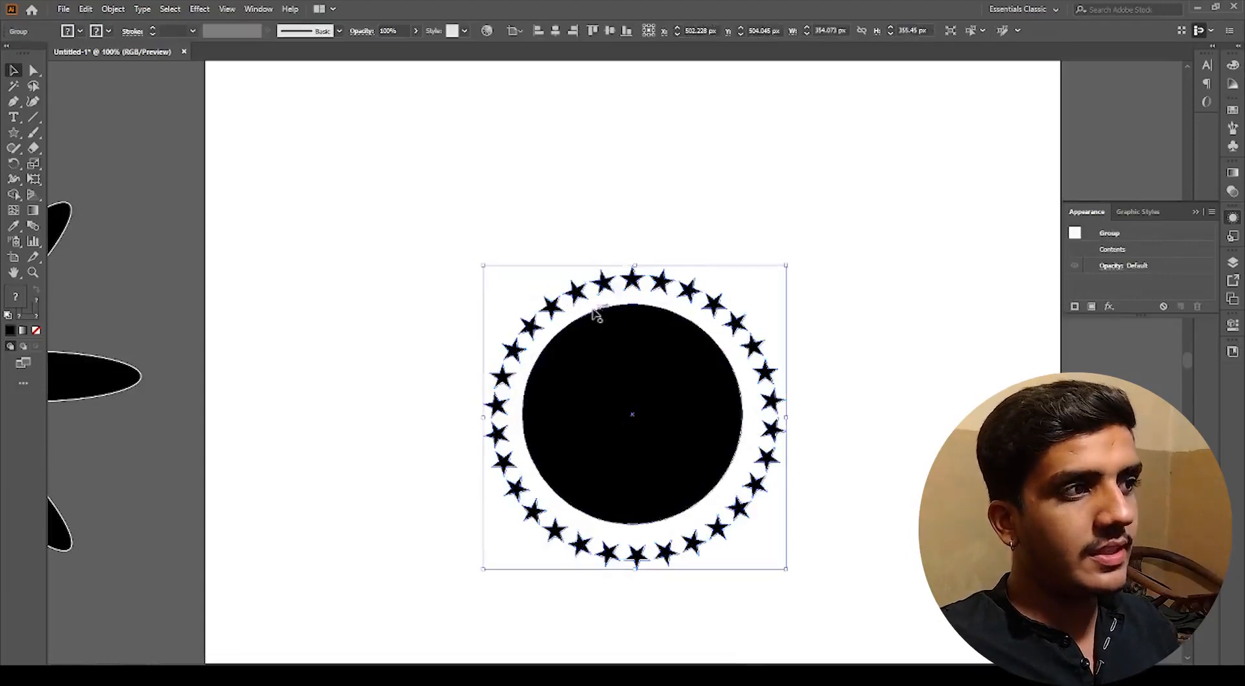
pyautogui.moveTo(586, 284); pyautogui.dragTo(510, 282)
pyautogui.hotkey('ctrl', 'z')
pyautogui.click(403, 325)
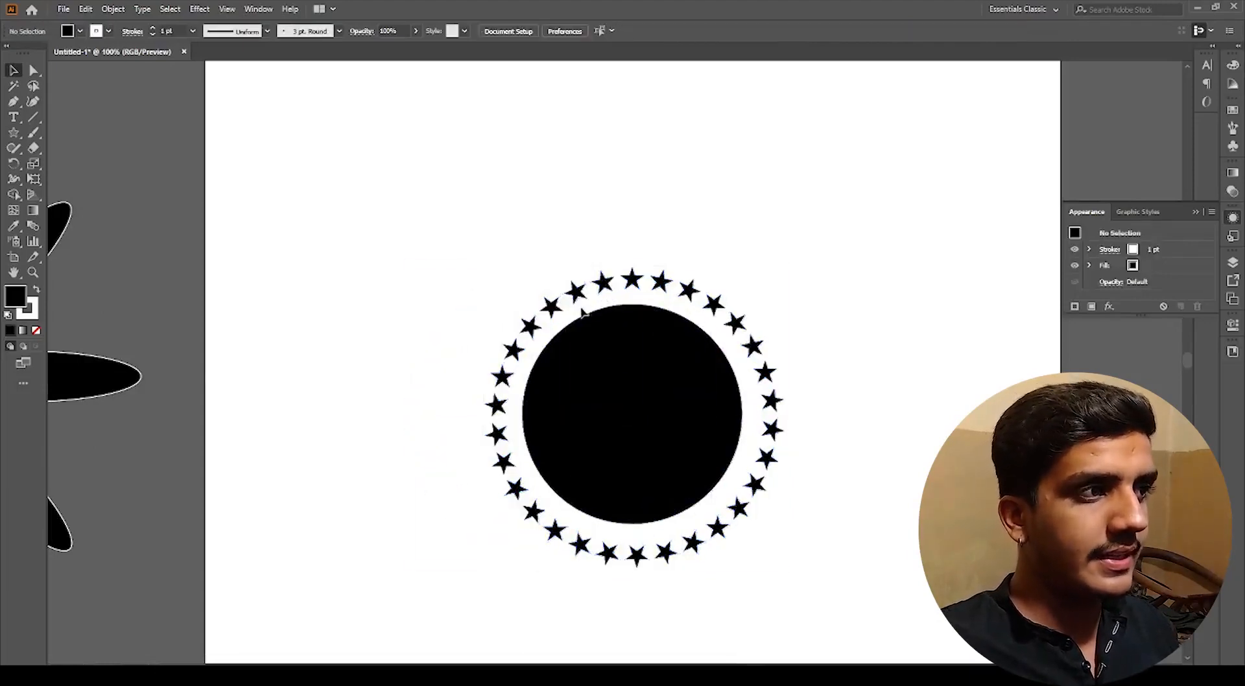
# Step: Ungroup the circle and star ring again and deselect
pyautogui.rightClick(587, 291)
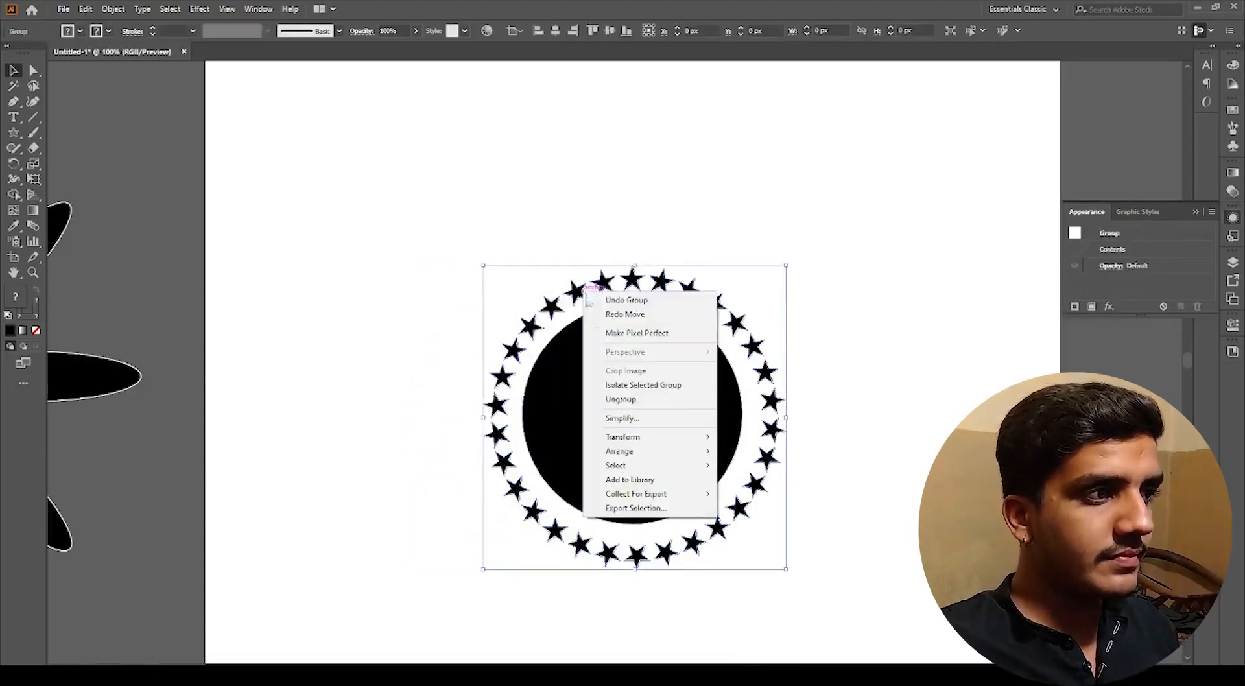
pyautogui.click(624, 400)
pyautogui.click(414, 345)
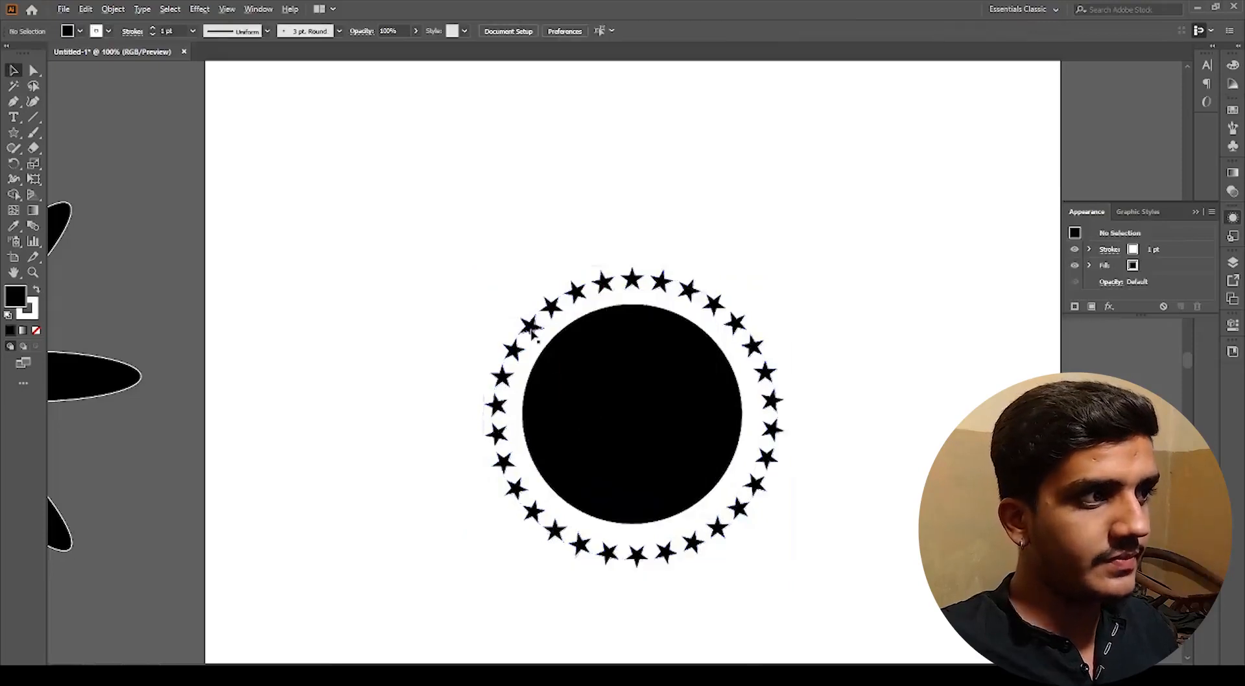
# Step: Select the star ring and set its fill to white with a black stroke
pyautogui.scroll(-3, 530, 330)
pyautogui.click(531, 330)
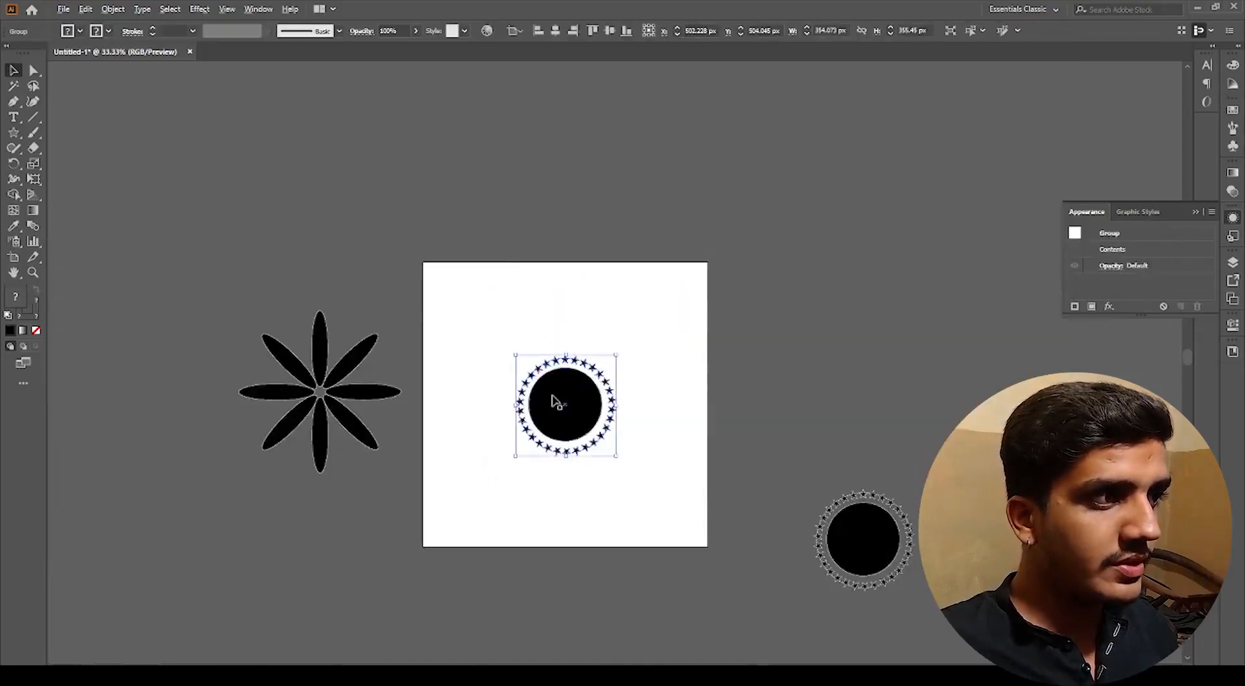
pyautogui.scroll(5, 554, 399)
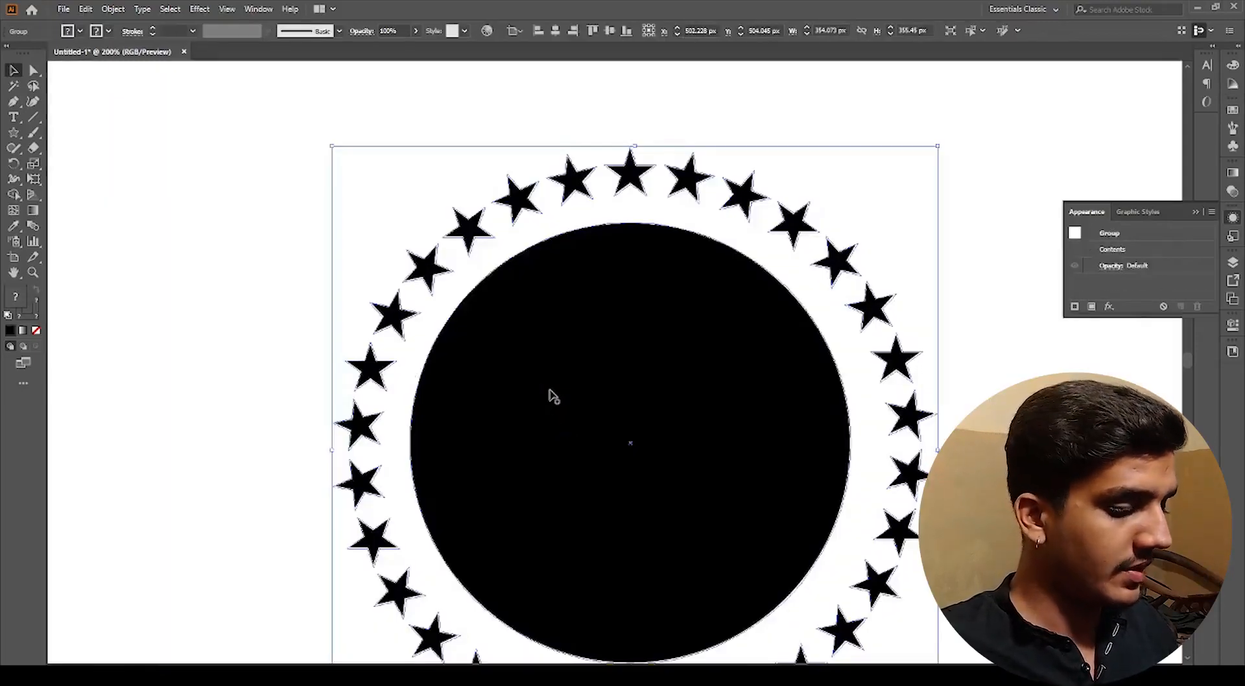
pyautogui.doubleClick(14, 298)
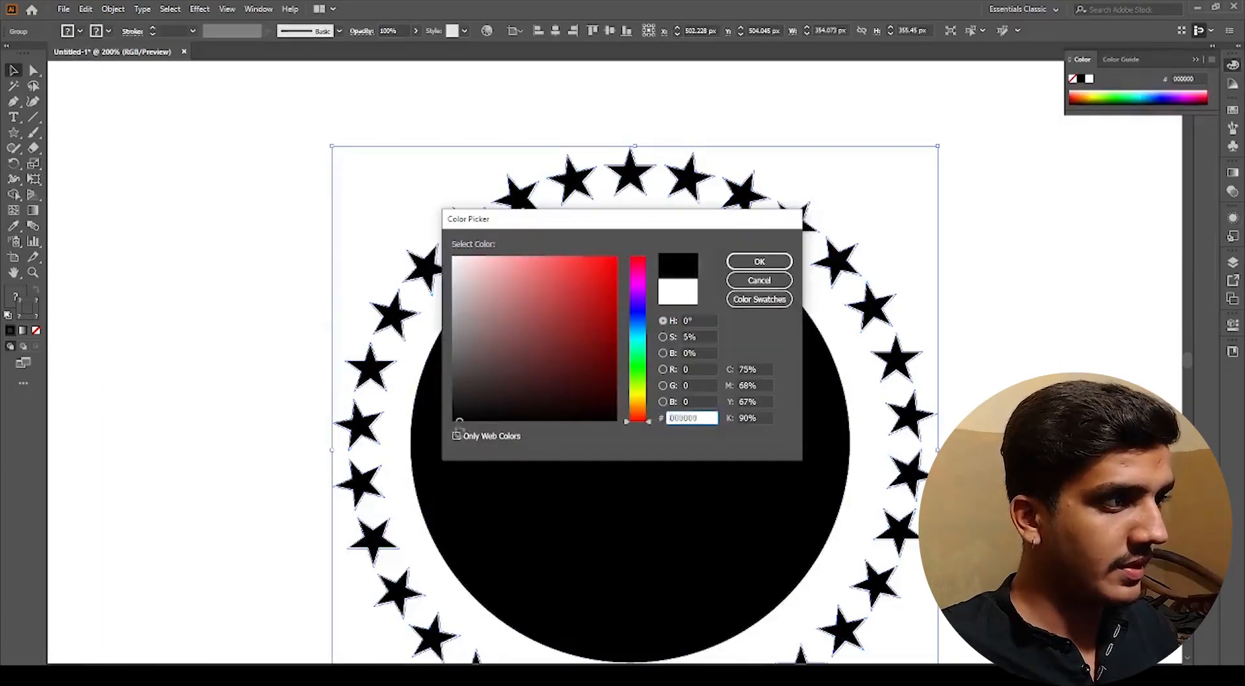
pyautogui.press('Return')
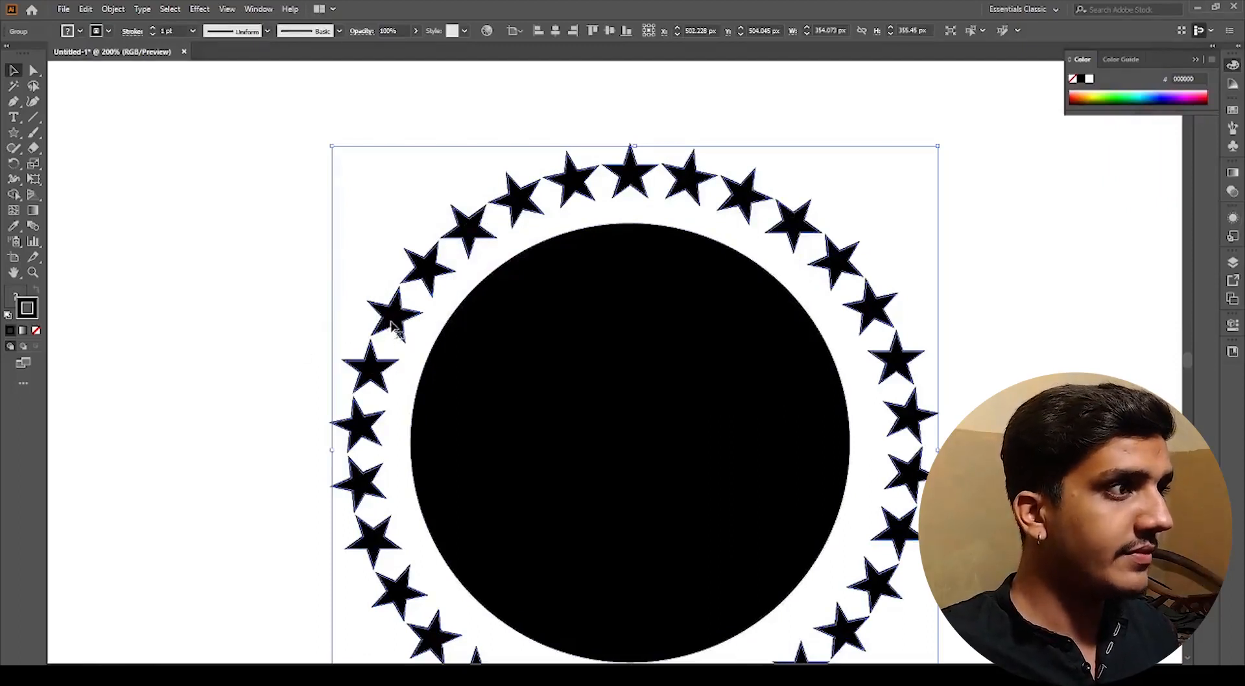
pyautogui.doubleClick(12, 305)
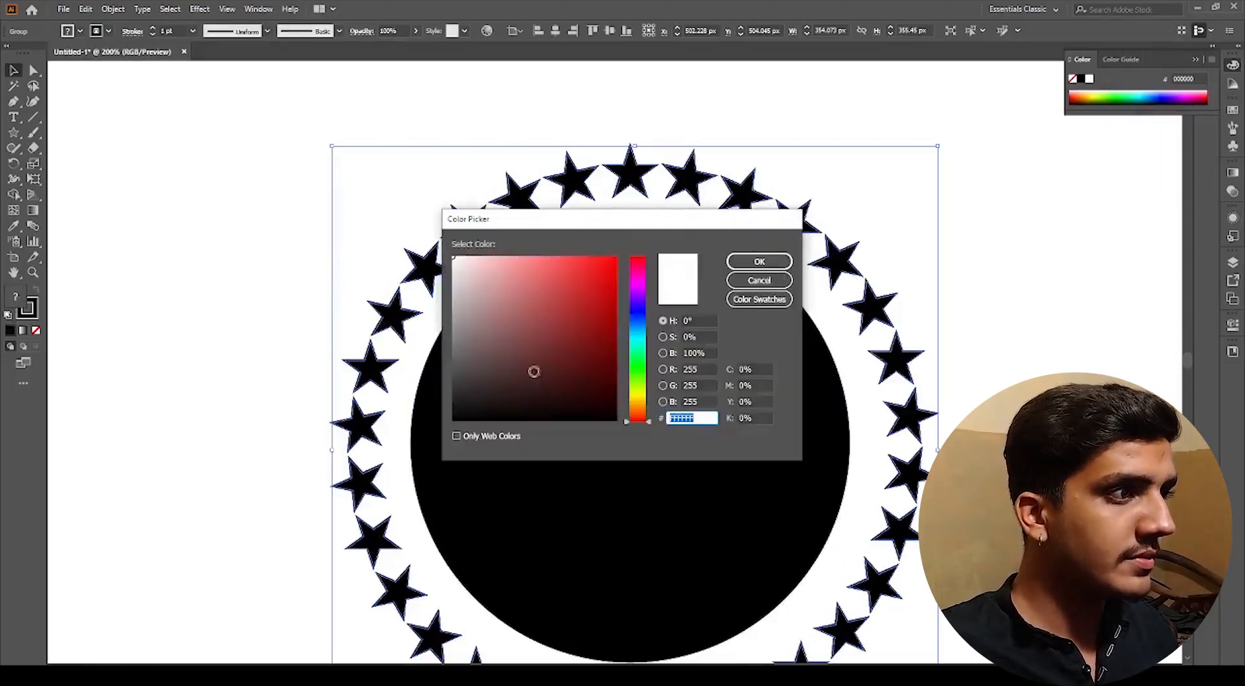
pyautogui.press('Return')
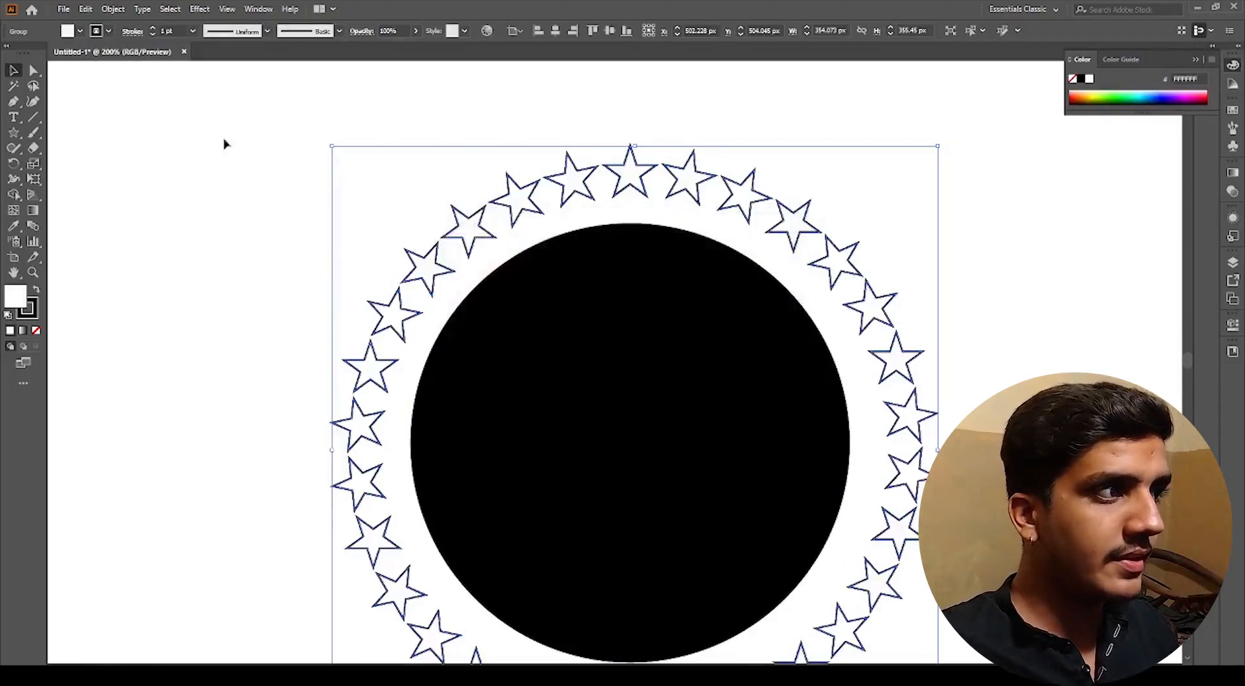
# Step: Set the star ring's fill to none, leaving only outlined stars
pyautogui.click(81, 31)
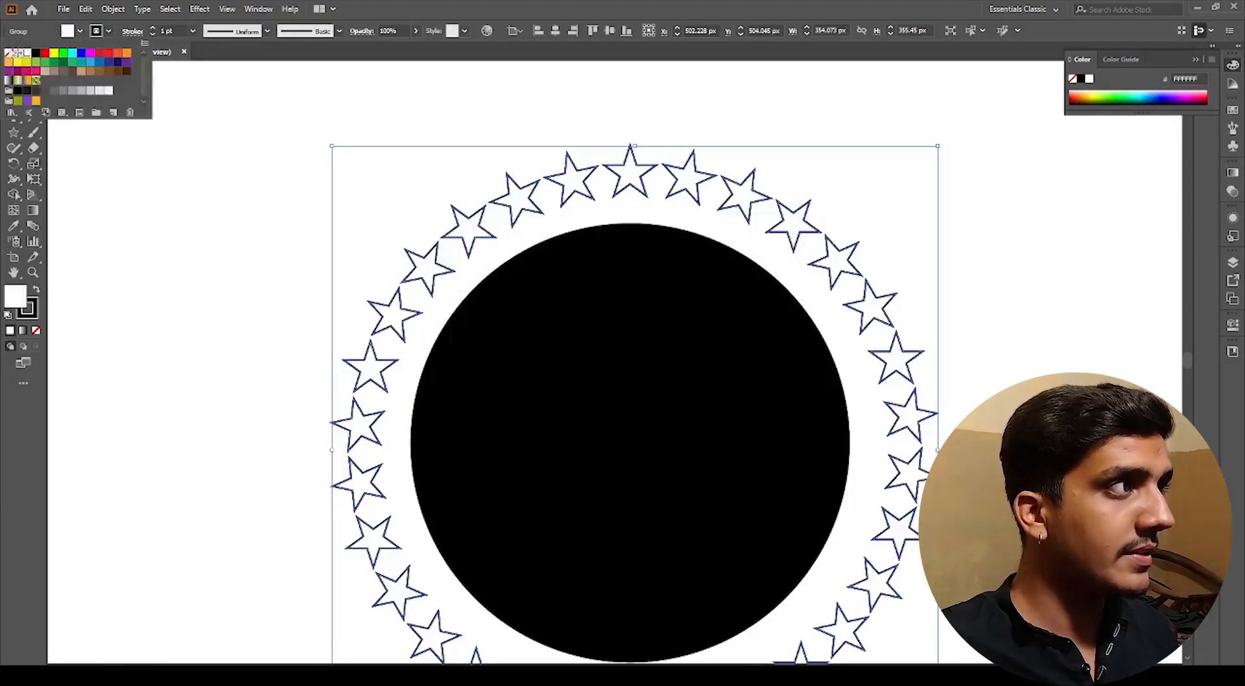
pyautogui.click(9, 54)
pyautogui.click(188, 320)
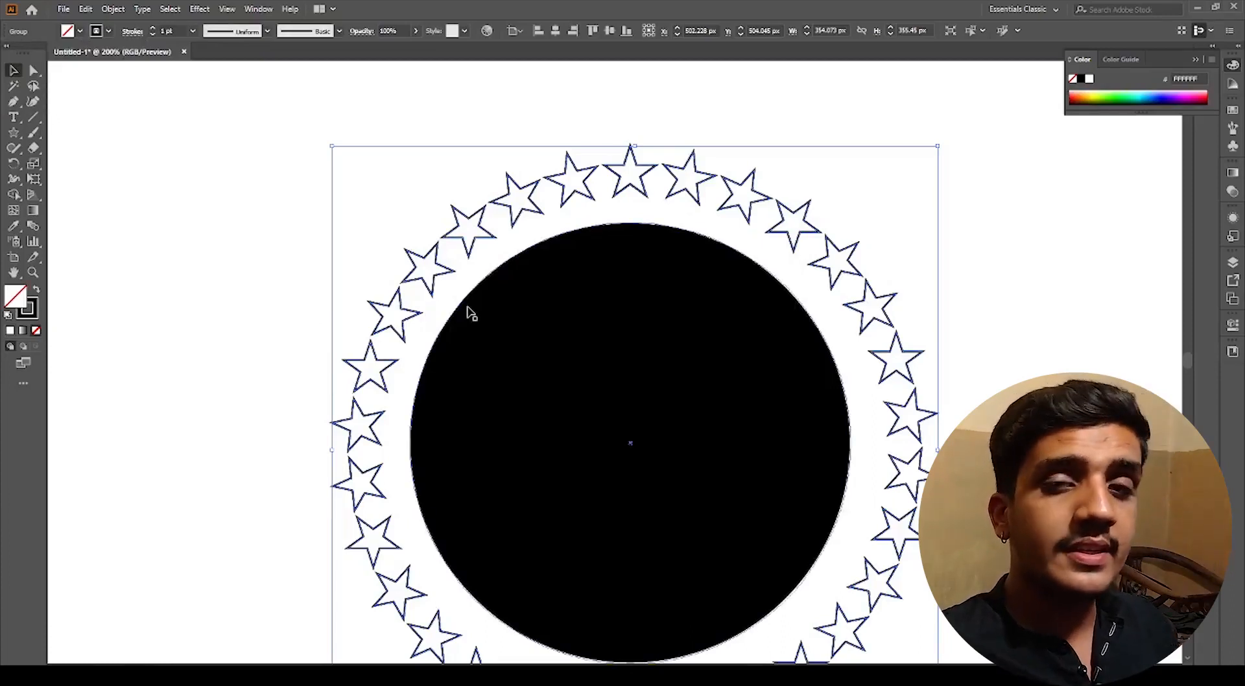
# Step: Move the black circle off the artboard away from the star ring, then select the outlined star ring
pyautogui.click(220, 365)
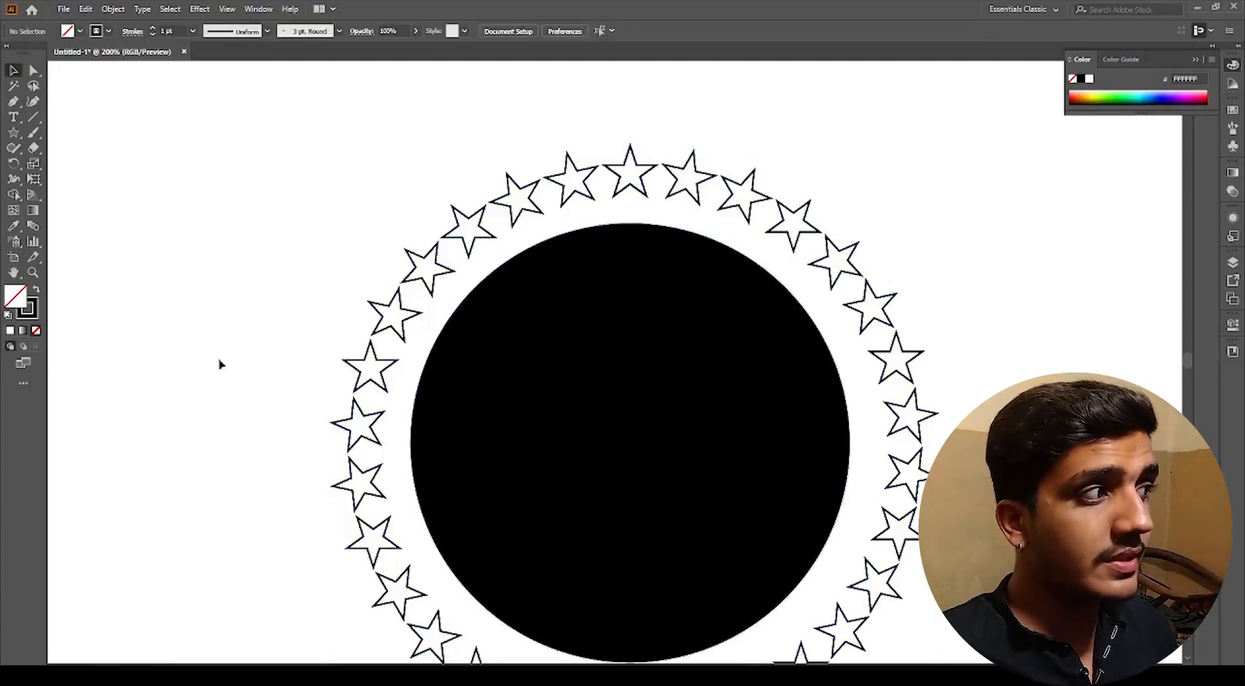
pyautogui.click(360, 359)
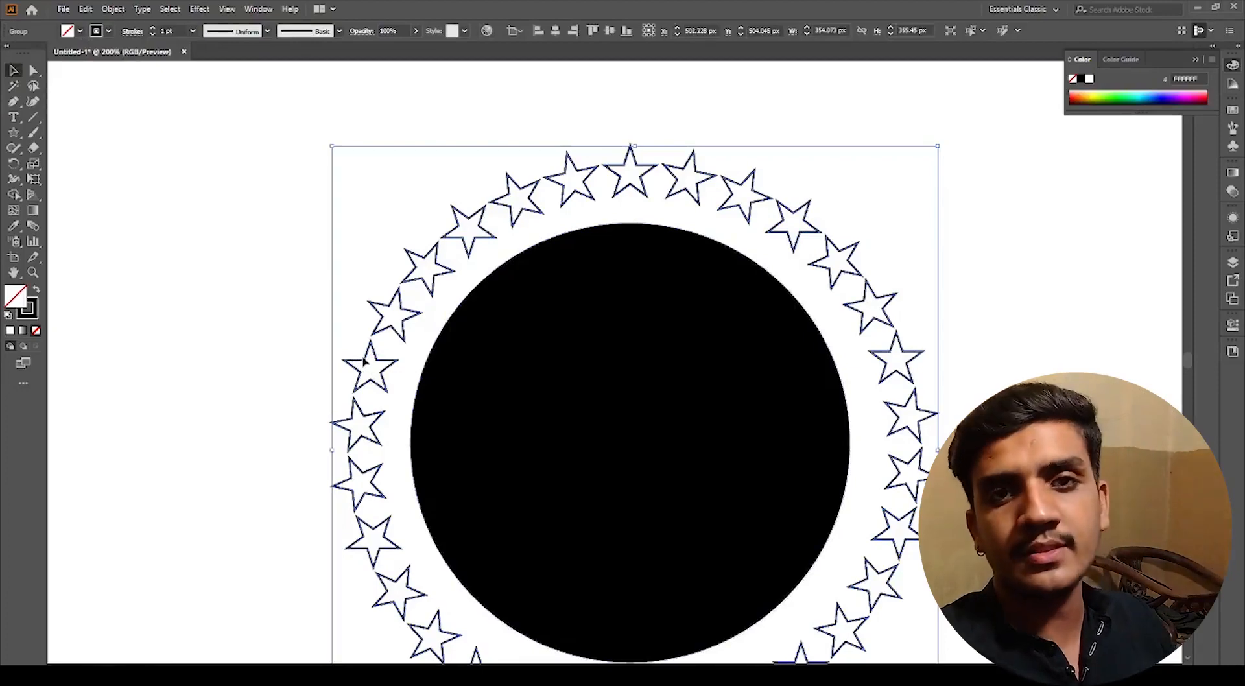
pyautogui.scroll(-4, 552, 378)
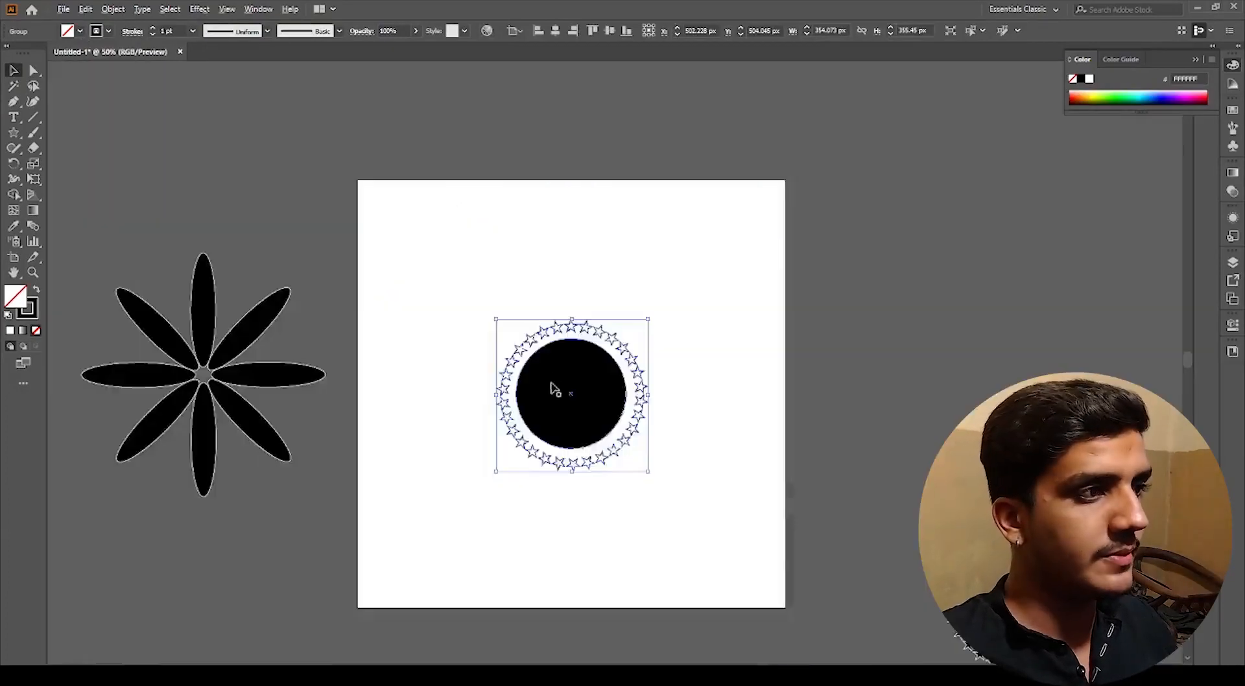
pyautogui.moveTo(601, 443); pyautogui.dragTo(928, 444)
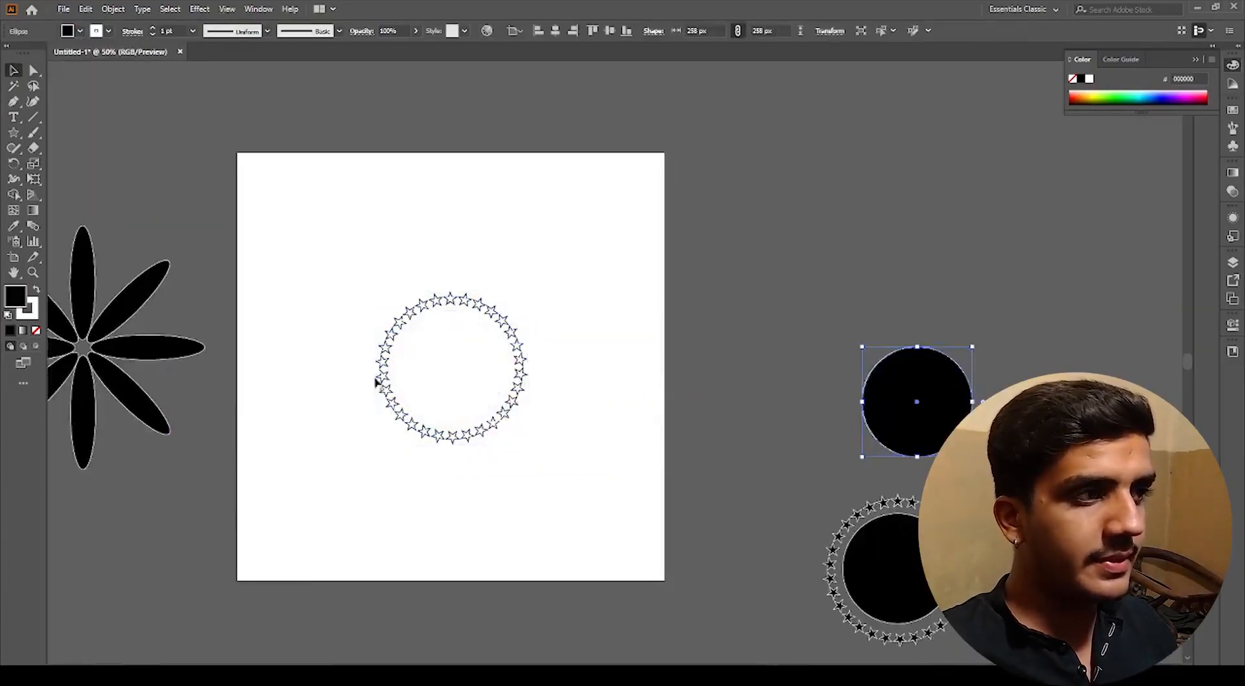
pyautogui.scroll(3, 419, 353)
pyautogui.click(371, 292)
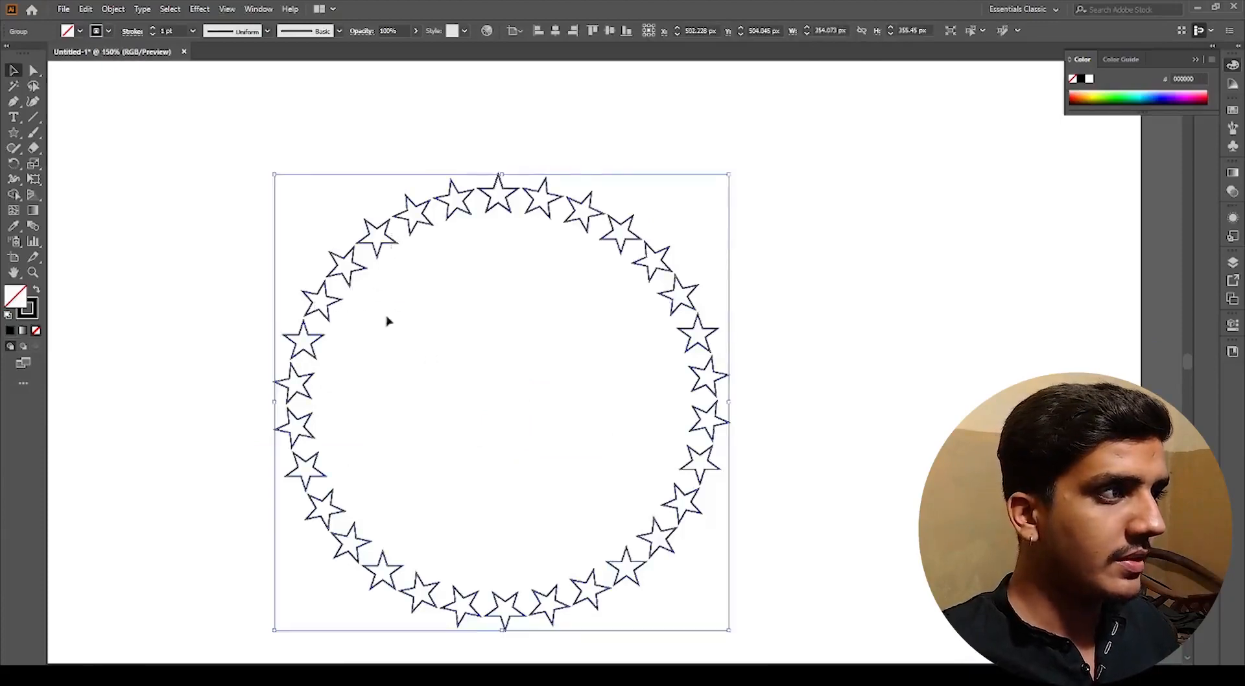
# Step: Try resizing the star ring by its bounding-box handles, undoing each resize
pyautogui.moveTo(501, 173); pyautogui.dragTo(498, 89)
pyautogui.scroll(-2, 543, 203)
pyautogui.click(699, 311)
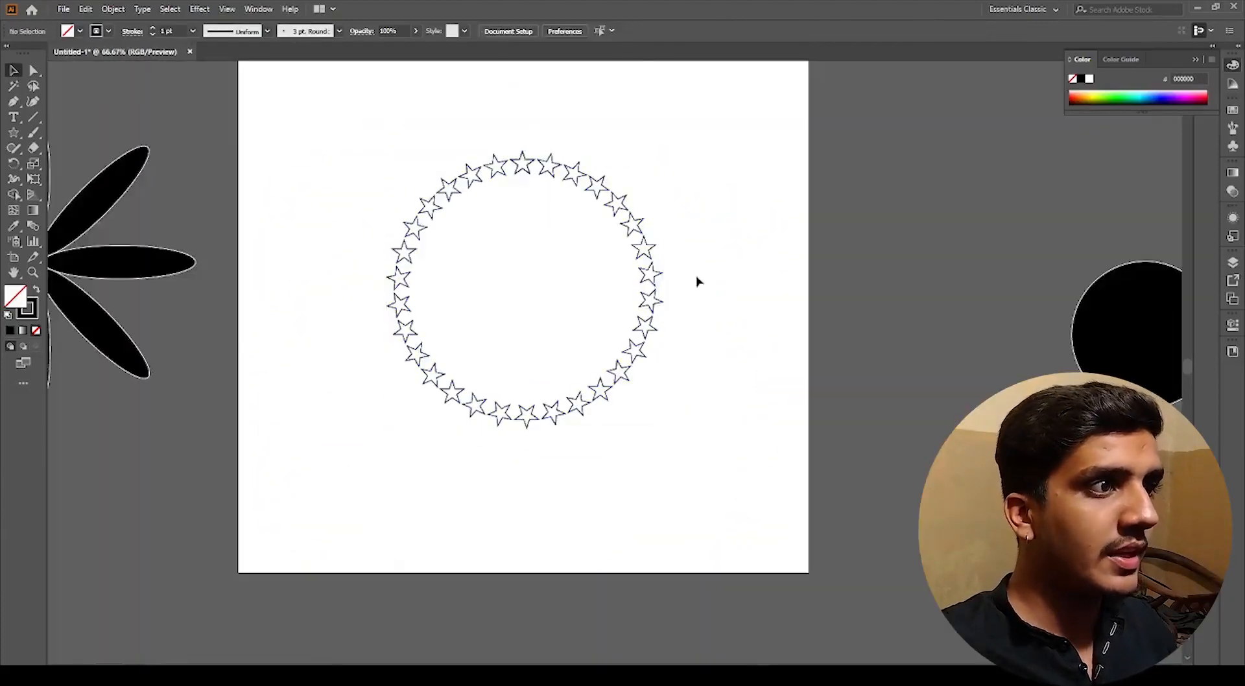
pyautogui.moveTo(690, 253); pyautogui.dragTo(665, 299)
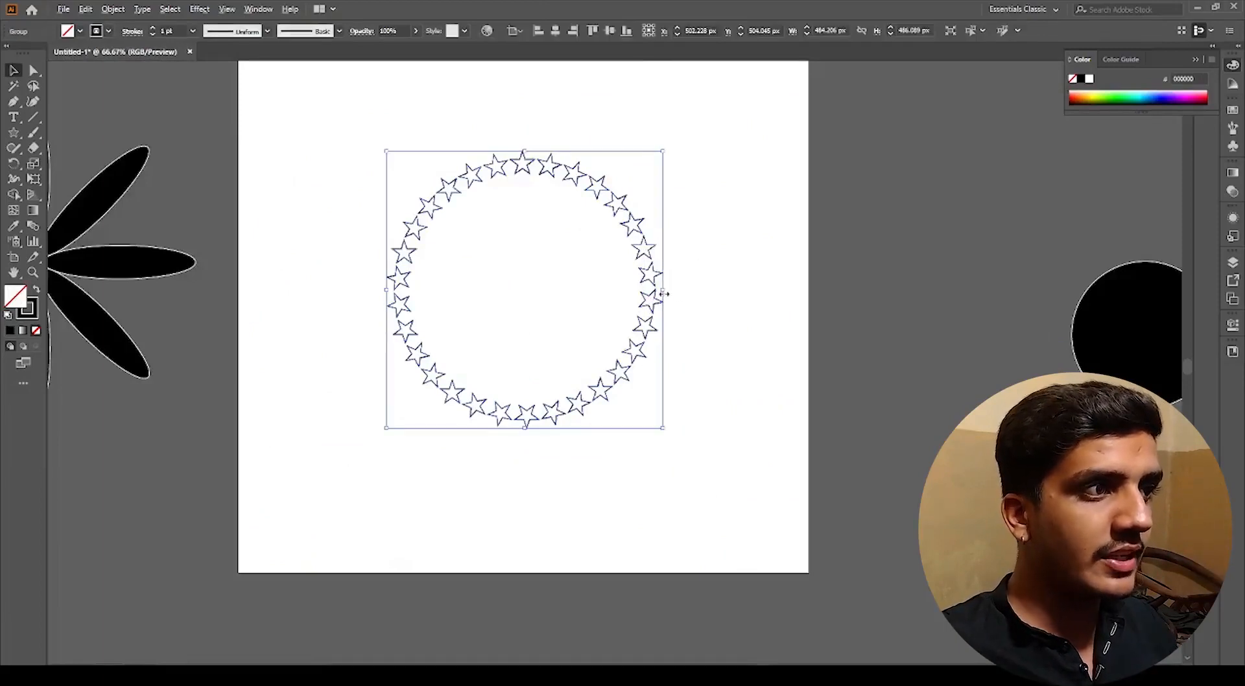
pyautogui.moveTo(665, 294); pyautogui.dragTo(750, 292)
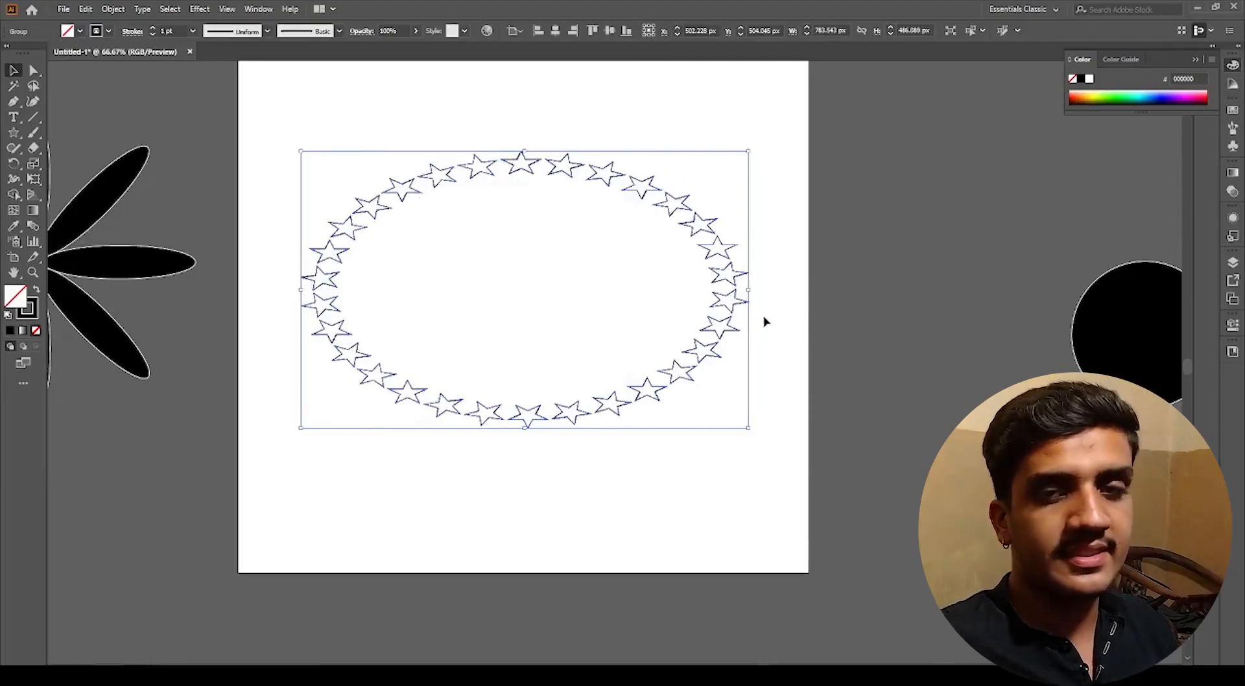
pyautogui.hotkey('ctrl', 'z')
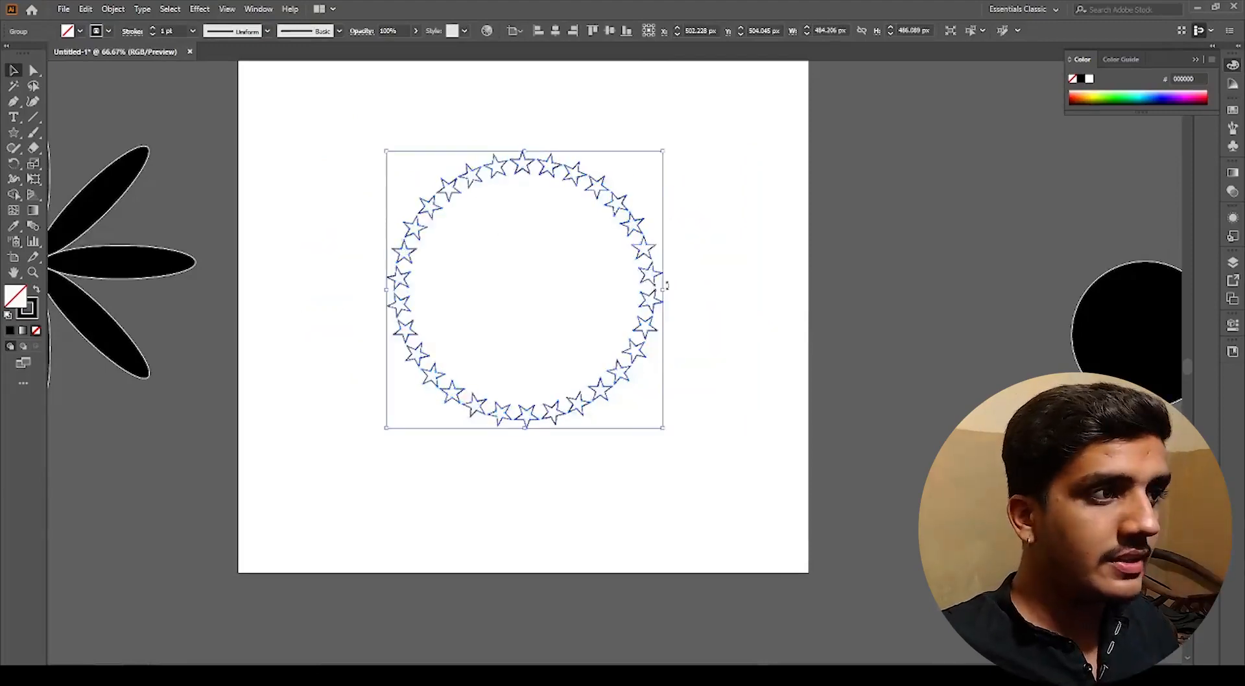
pyautogui.moveTo(666, 291); pyautogui.dragTo(795, 295)
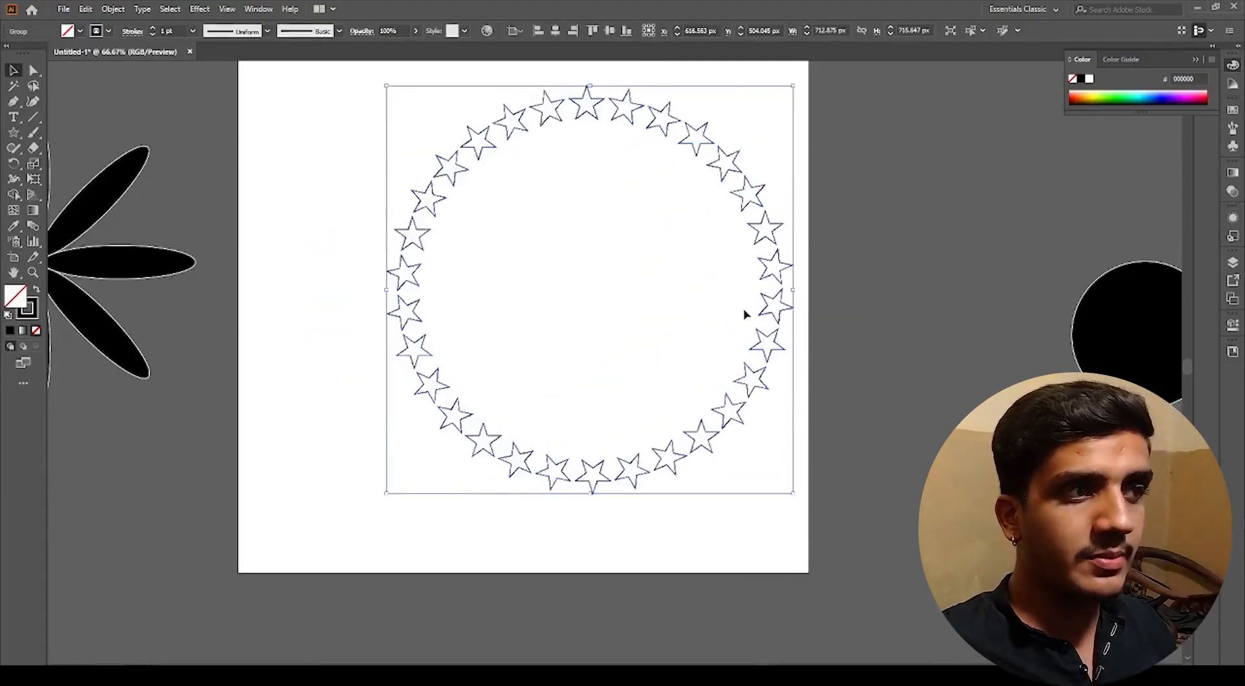
pyautogui.hotkey('ctrl', 'z')
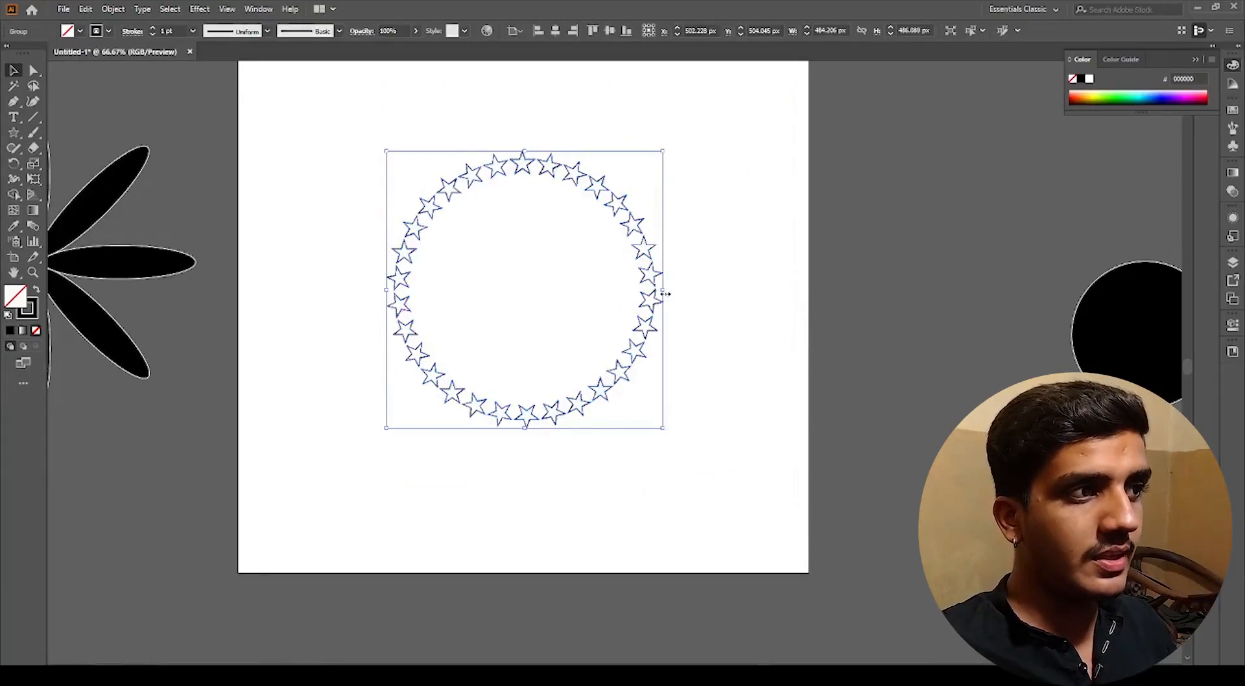
pyautogui.moveTo(666, 294); pyautogui.dragTo(809, 304)
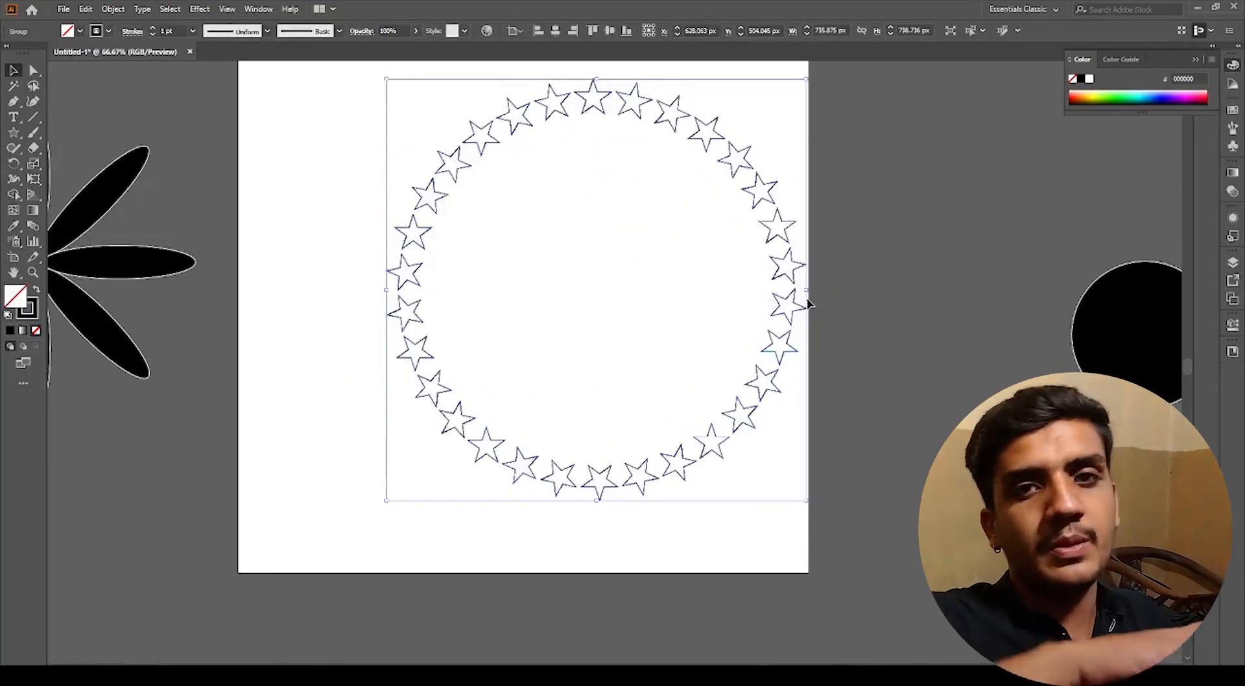
pyautogui.hotkey('ctrl', 'z')
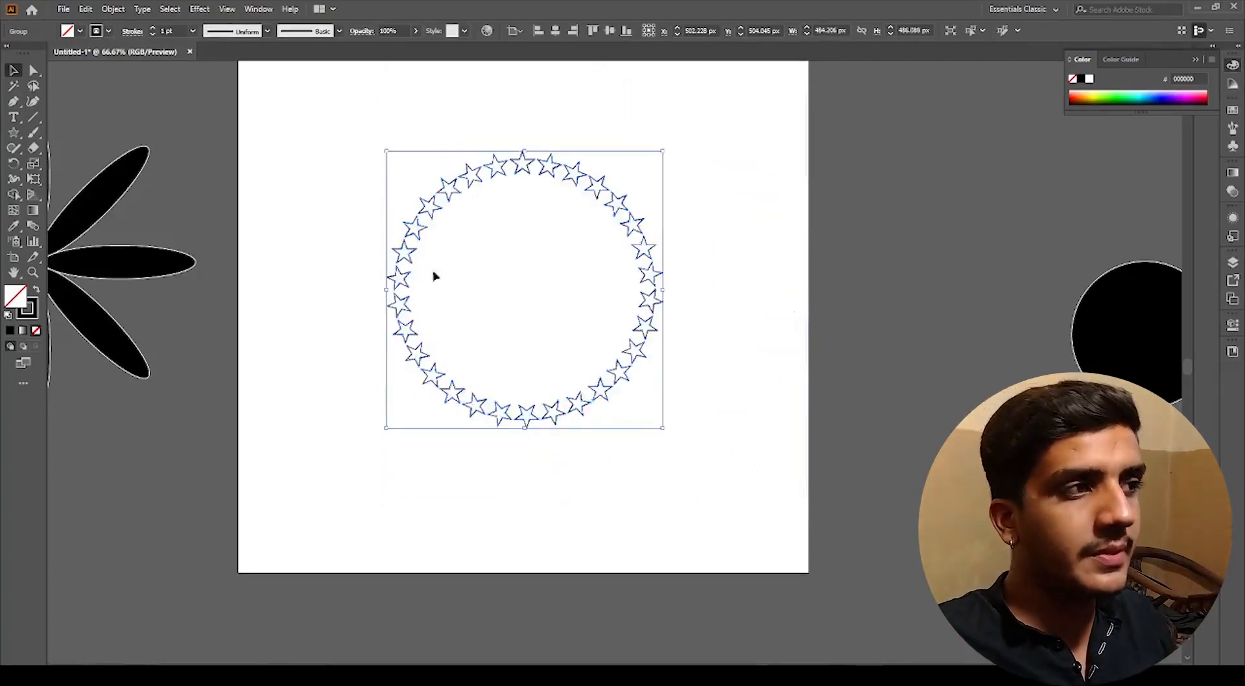
pyautogui.moveTo(525, 432); pyautogui.dragTo(535, 563)
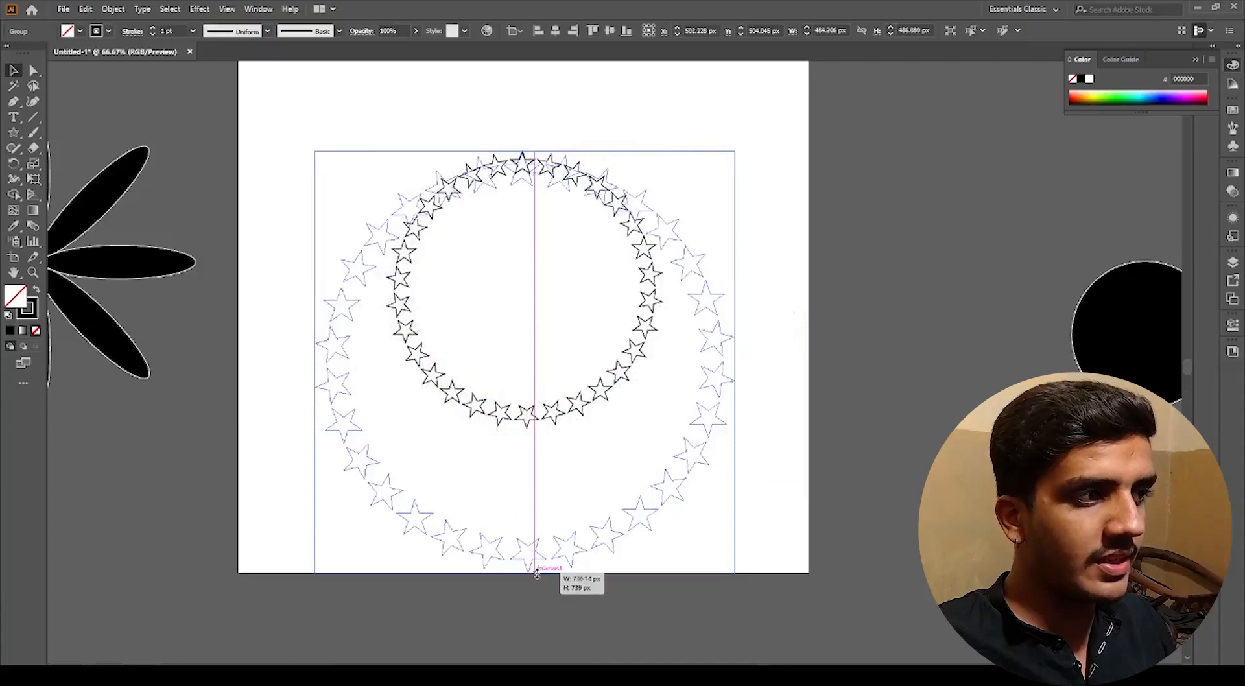
pyautogui.moveTo(536, 573); pyautogui.dragTo(536, 574)
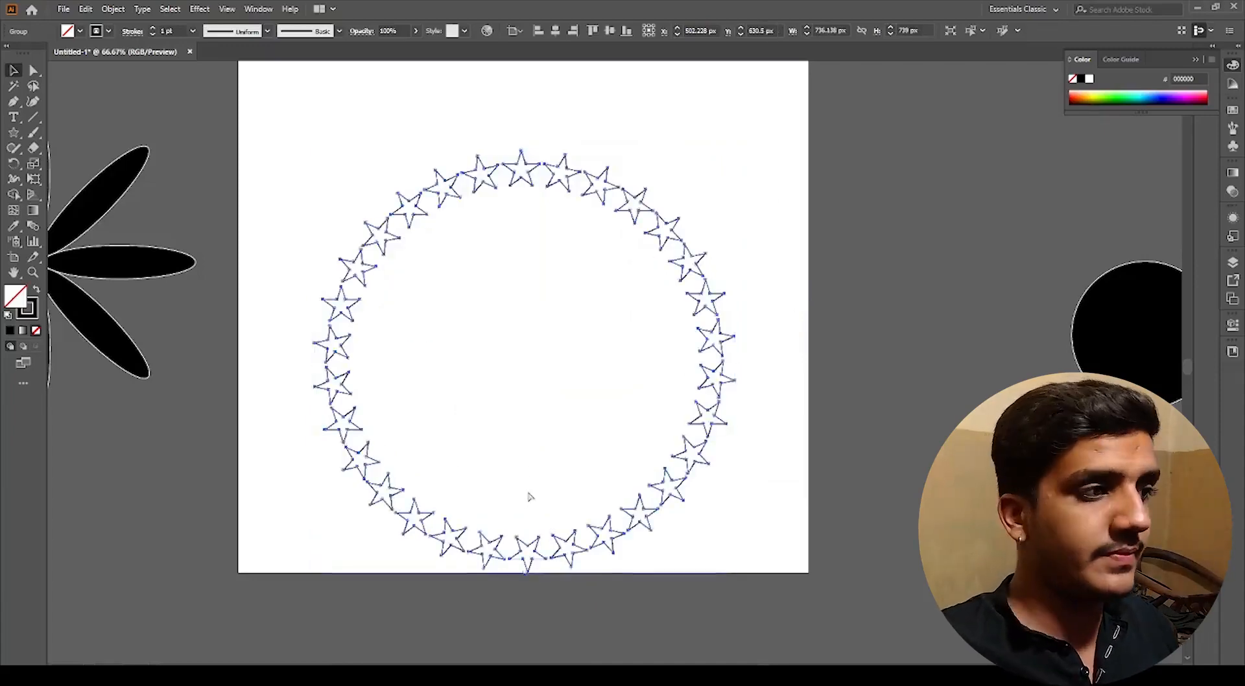
pyautogui.hotkey('ctrl', 'z')
pyautogui.moveTo(509, 336); pyautogui.dragTo(532, 436)
pyautogui.moveTo(547, 251); pyautogui.dragTo(551, 101)
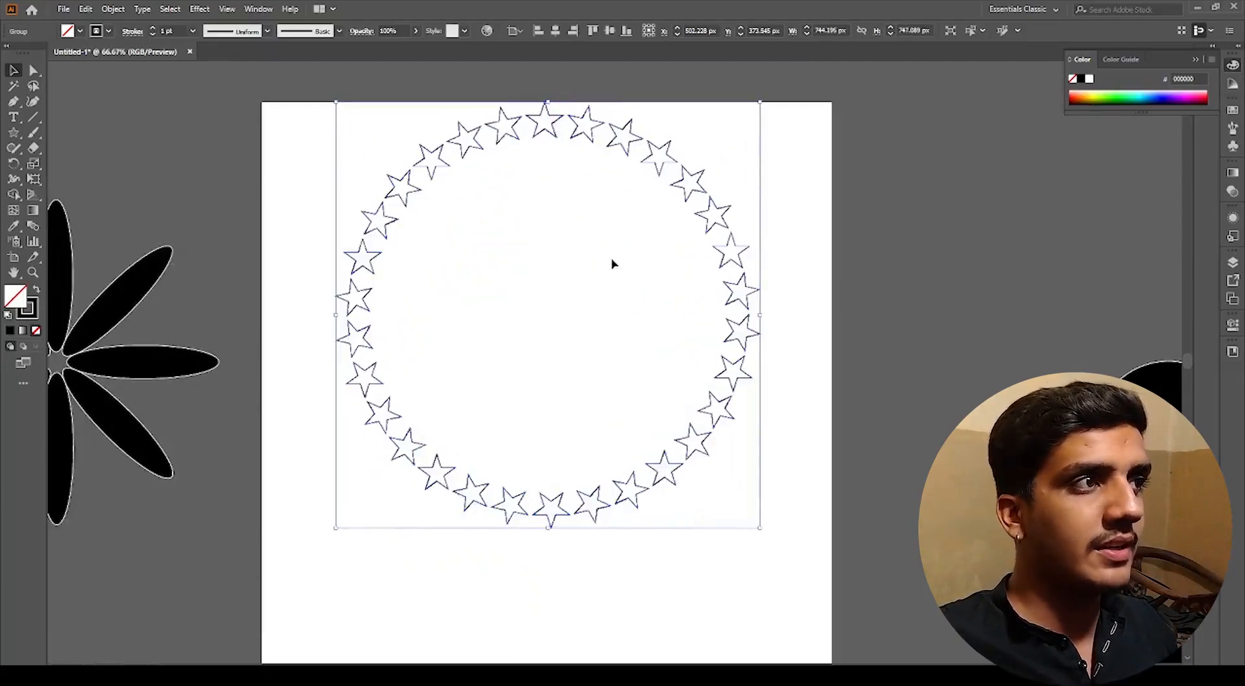
pyautogui.hotkey('ctrl', 'z')
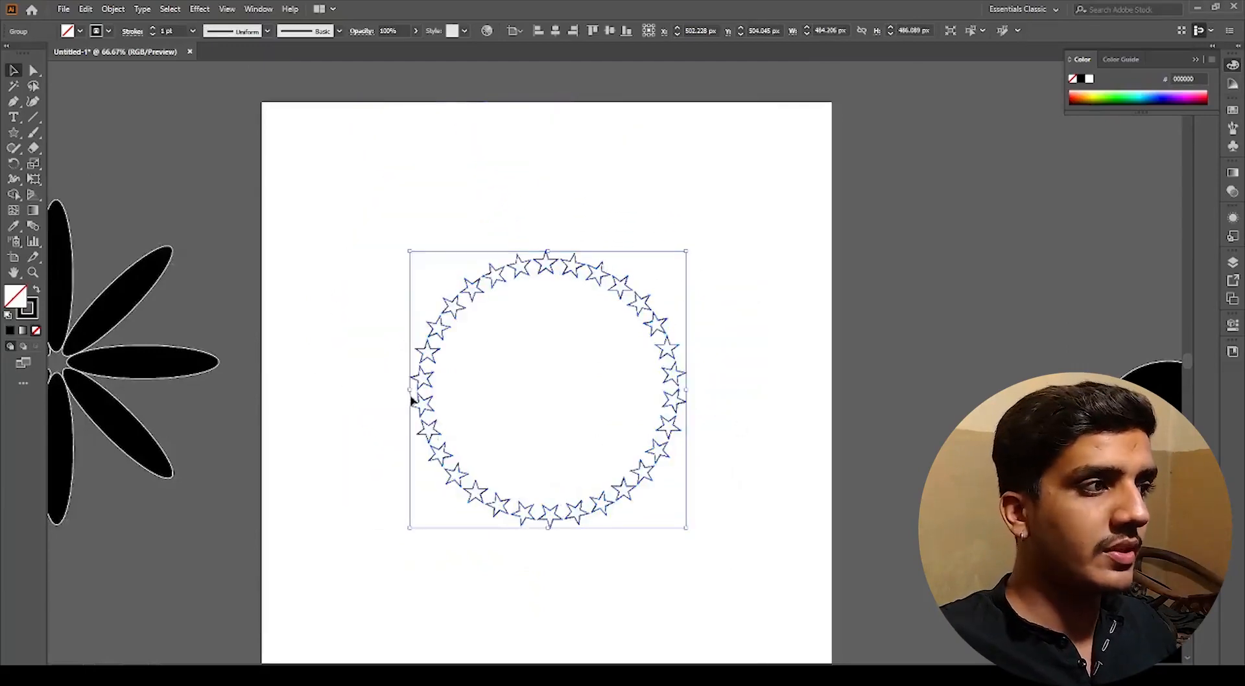
pyautogui.moveTo(407, 390); pyautogui.dragTo(267, 403)
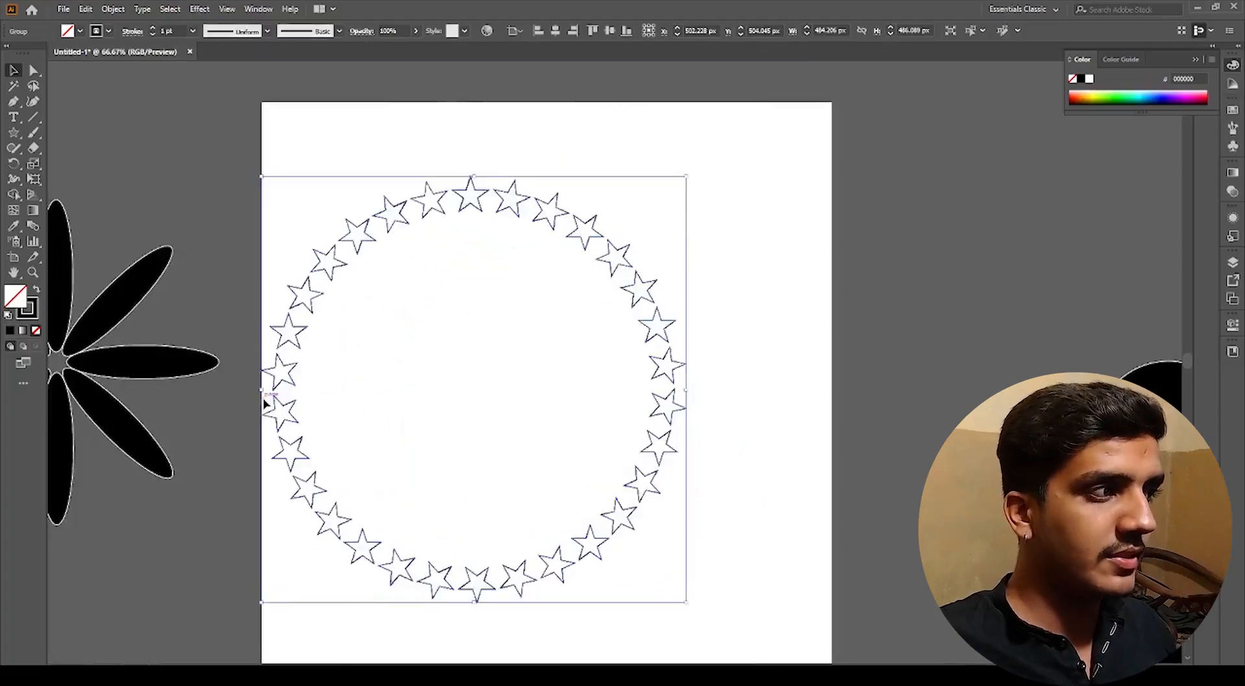
pyautogui.hotkey('ctrl', 'z')
# Step: Set the star ring's stroke weight to 3 pt
pyautogui.scroll(4, 426, 333)
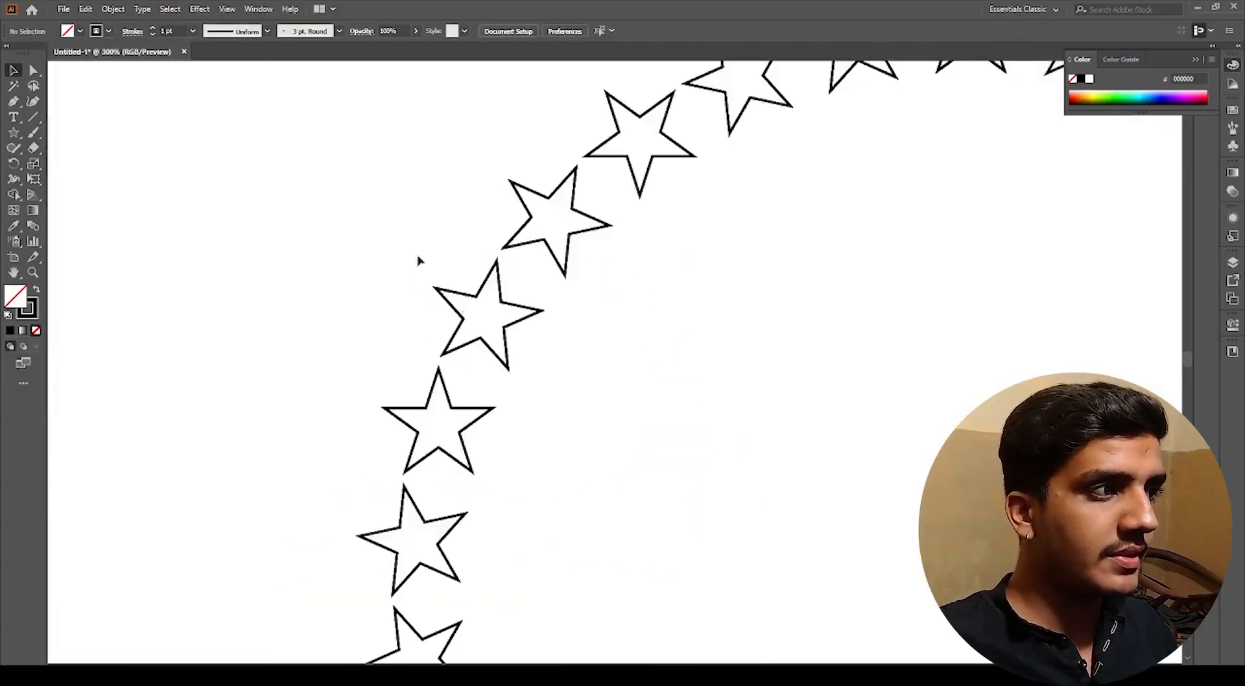
pyautogui.click(177, 33)
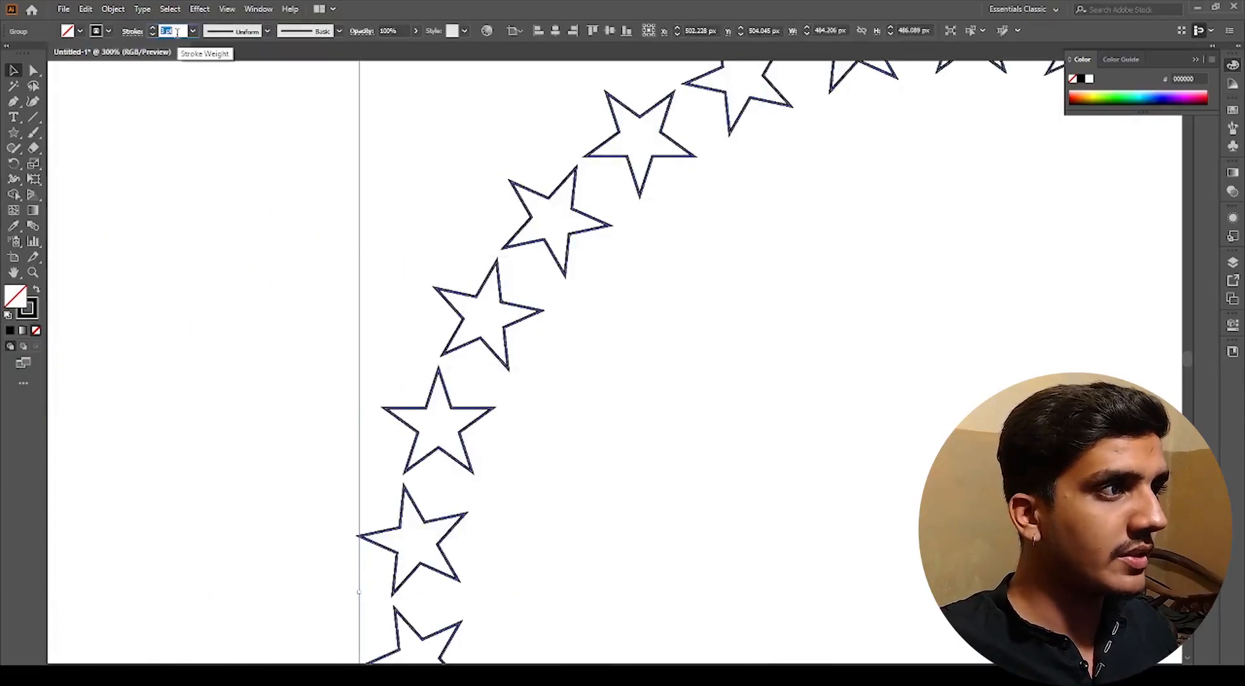
pyautogui.scroll(3, 177, 32)
pyautogui.scroll(-1, 177, 32)
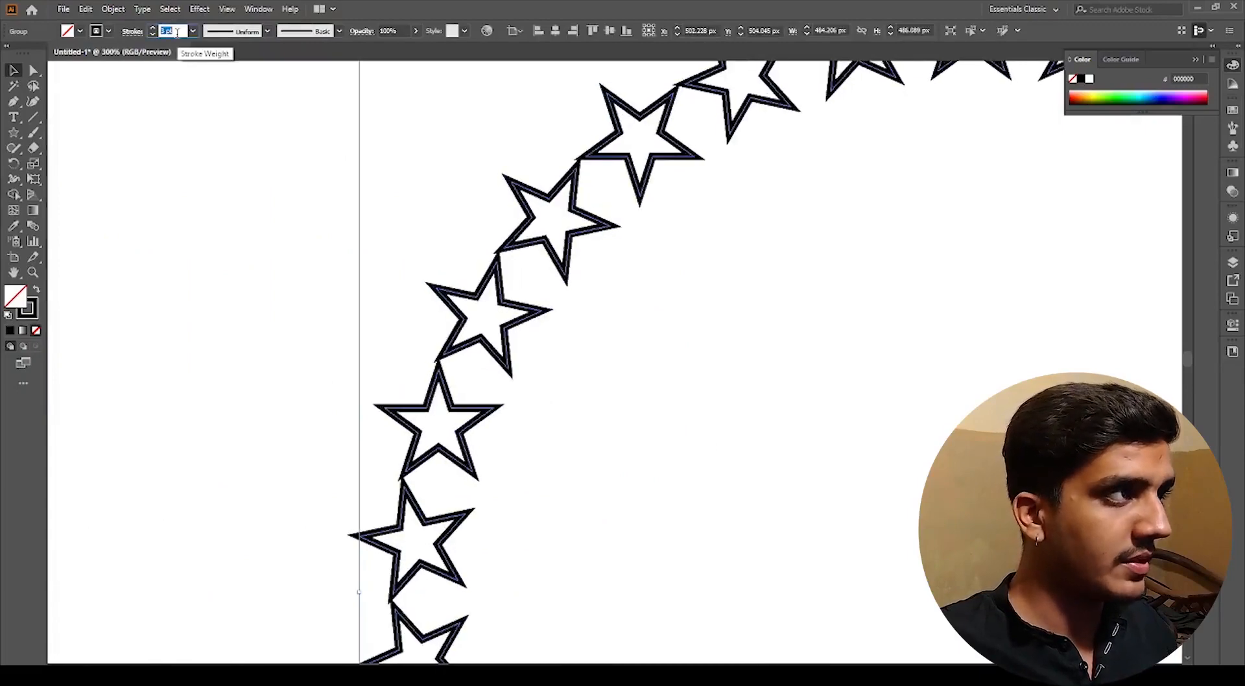
pyautogui.click(175, 89)
pyautogui.scroll(-3, 405, 297)
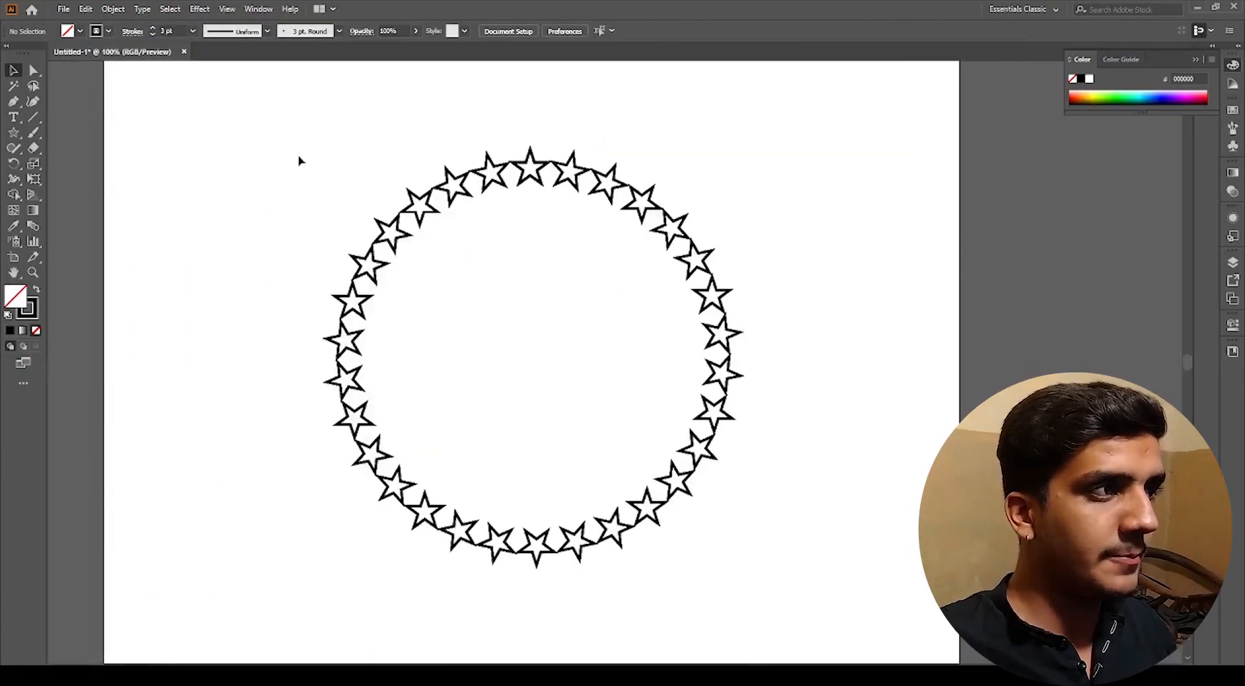
# Step: Scale the star ring down to a small size by its side handle
pyautogui.moveTo(297, 158); pyautogui.dragTo(476, 167)
pyautogui.click(782, 480)
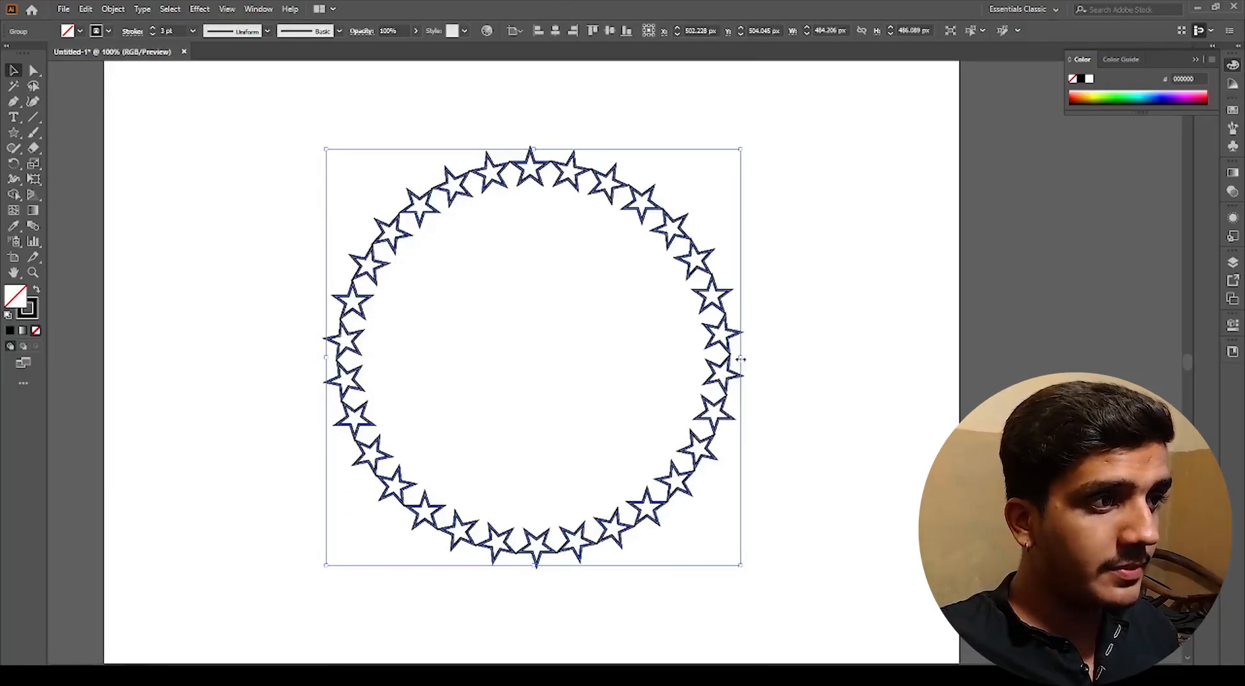
pyautogui.moveTo(741, 358); pyautogui.dragTo(573, 375)
pyautogui.click(559, 408)
pyautogui.scroll(4, 522, 341)
pyautogui.scroll(2, 525, 314)
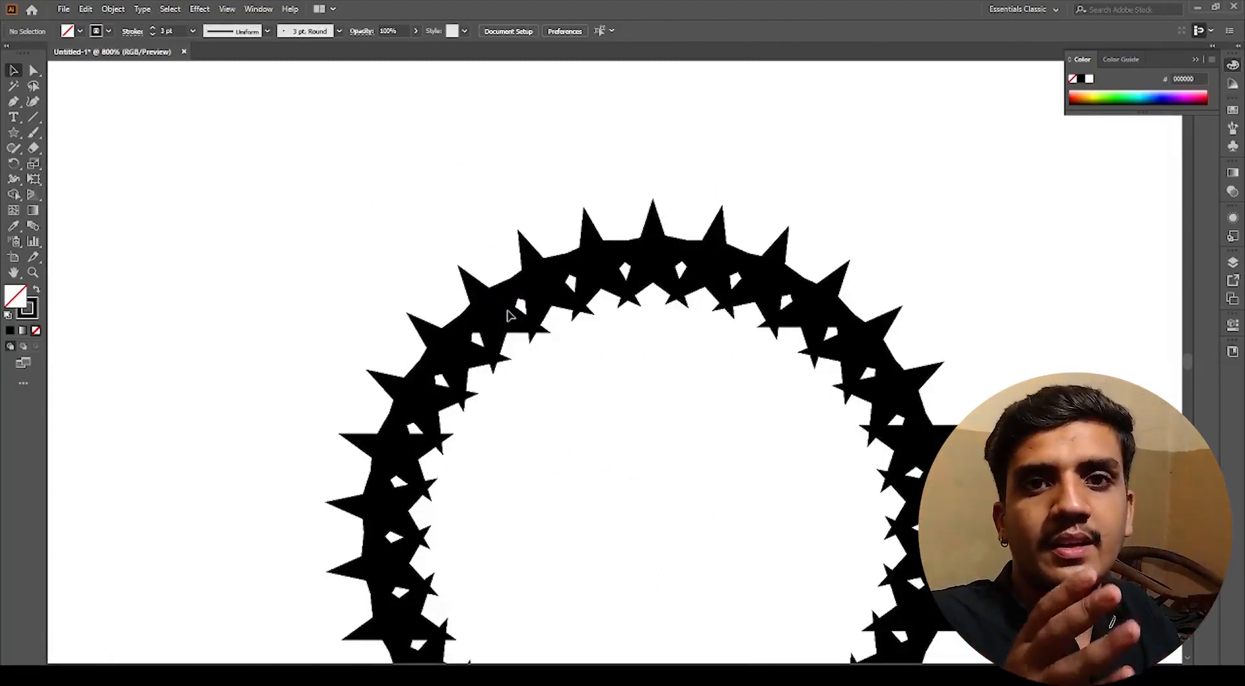
# Step: Scale the small star ring back up to about 732 × 734 px
pyautogui.hotkey('ctrl', '1')
pyautogui.moveTo(679, 430); pyautogui.dragTo(506, 231)
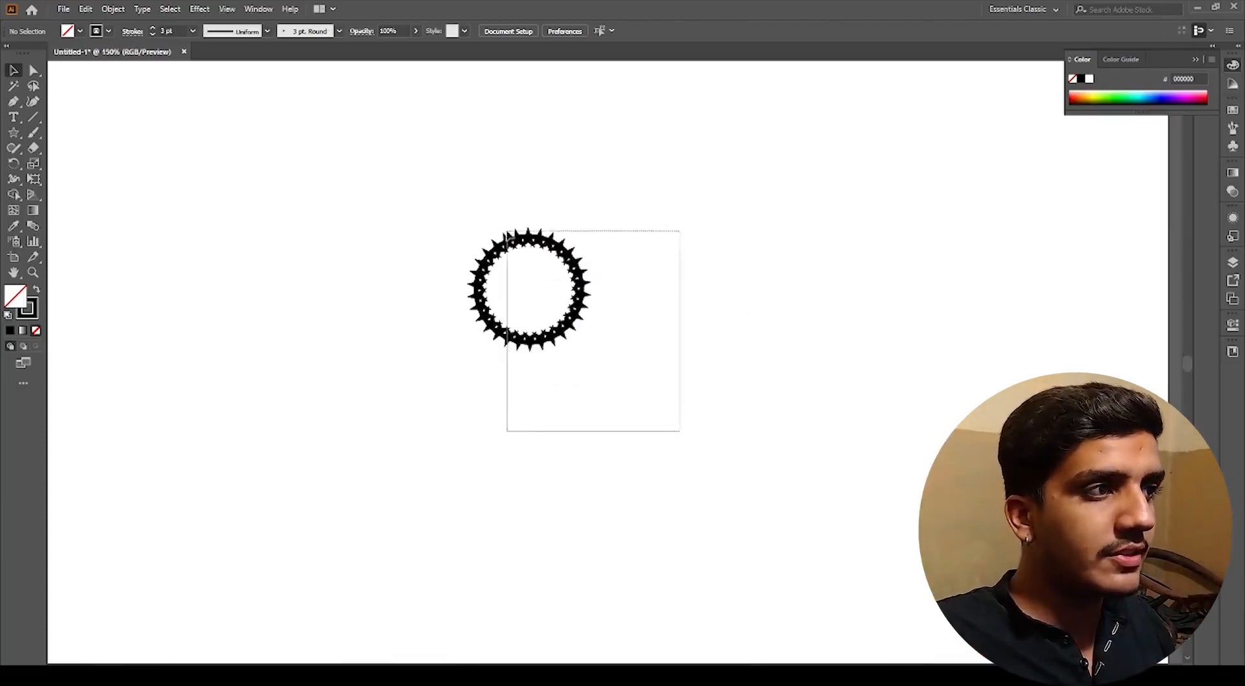
pyautogui.scroll(-1, 613, 299)
pyautogui.moveTo(613, 299); pyautogui.dragTo(788, 328)
pyautogui.scroll(3, 516, 155)
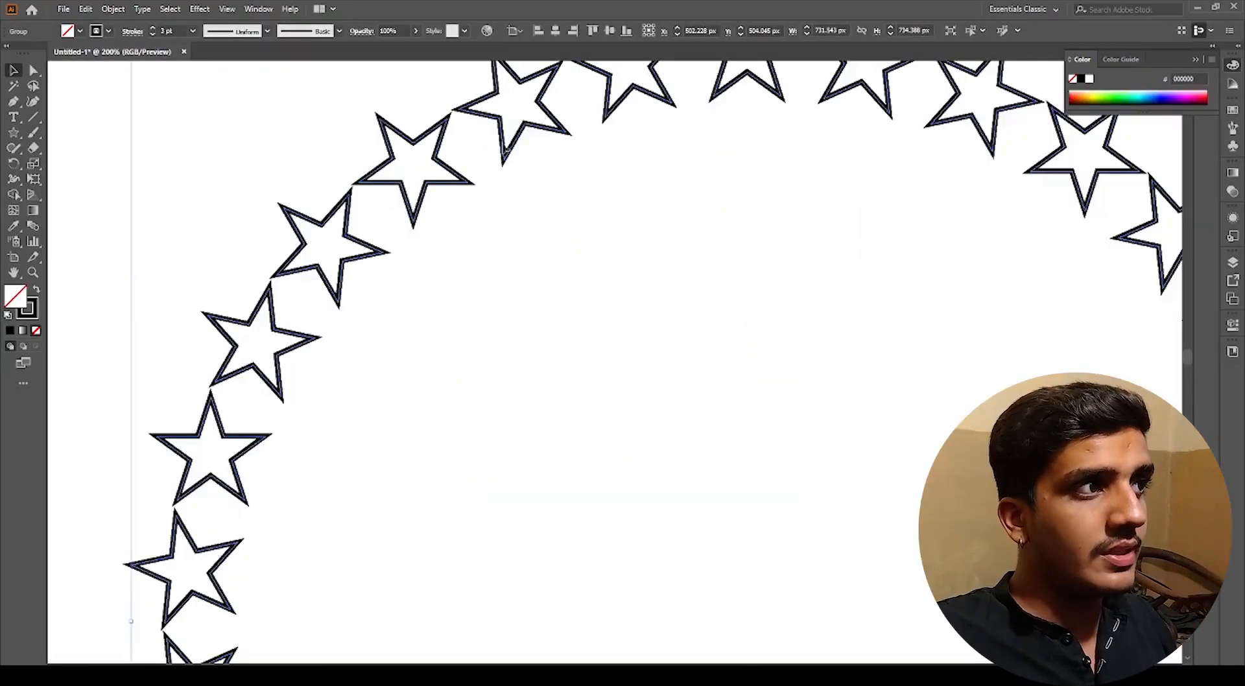
pyautogui.scroll(-2, 519, 163)
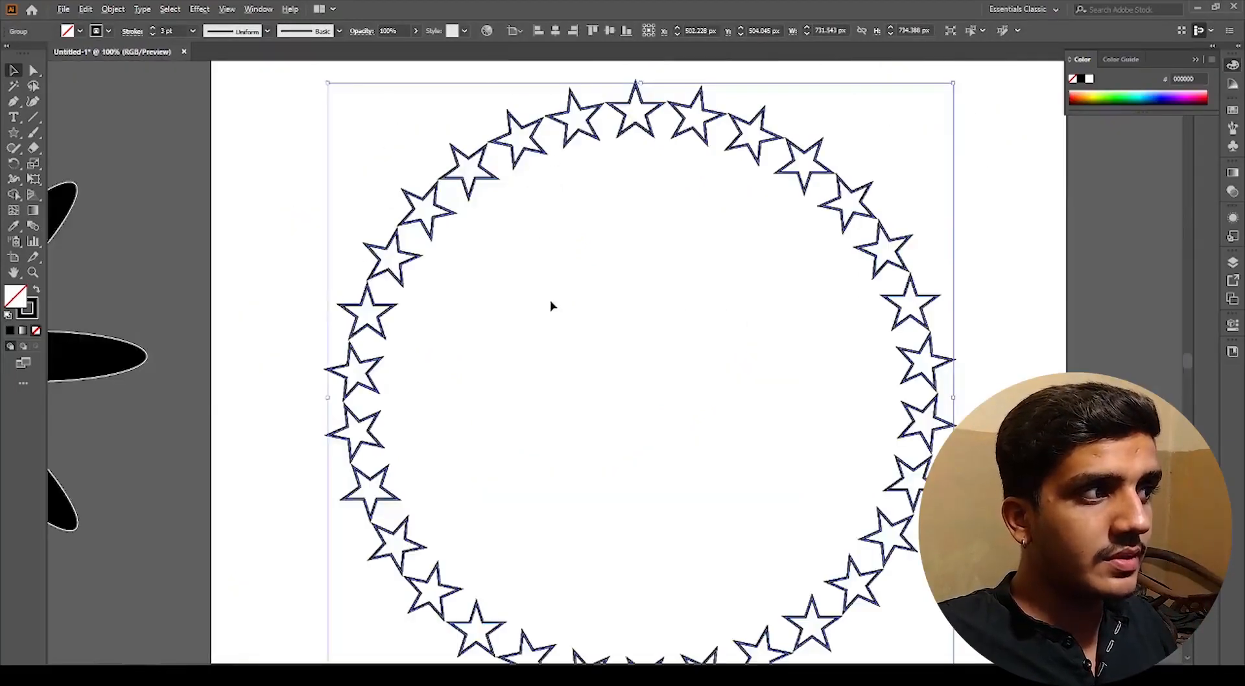
pyautogui.scroll(-1, 551, 306)
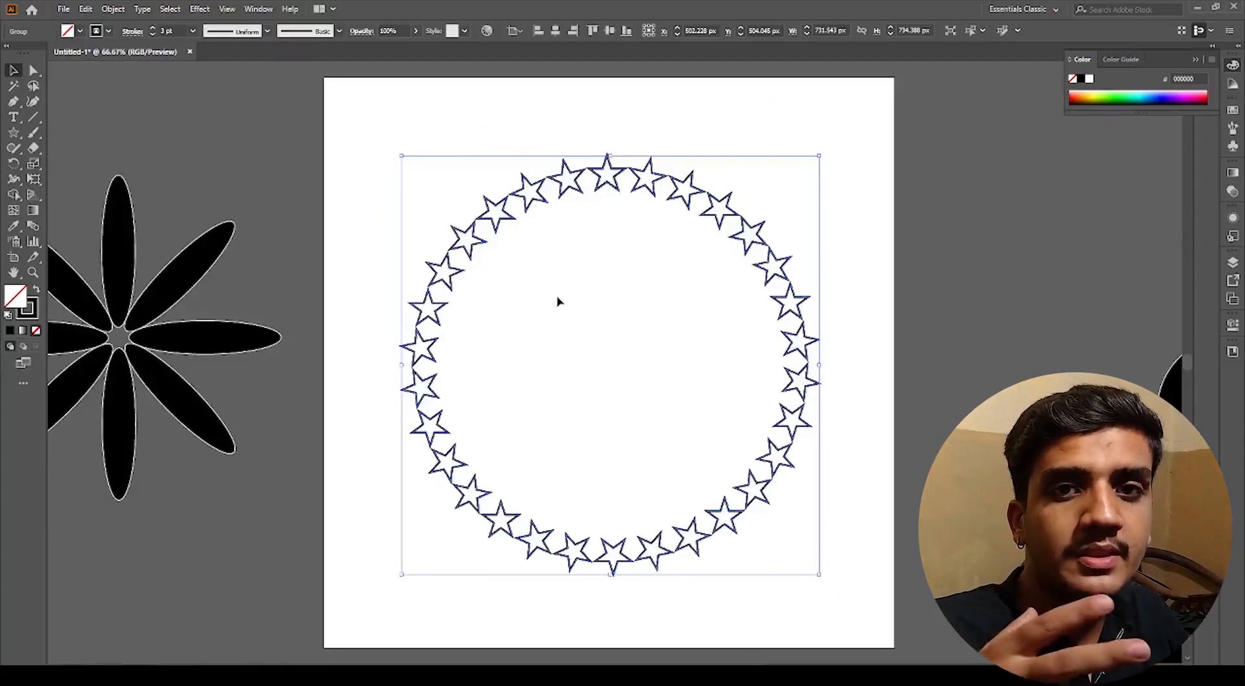
# Step: Try shrinking the star ring again by its side handle, then undo the resize
pyautogui.click(558, 301)
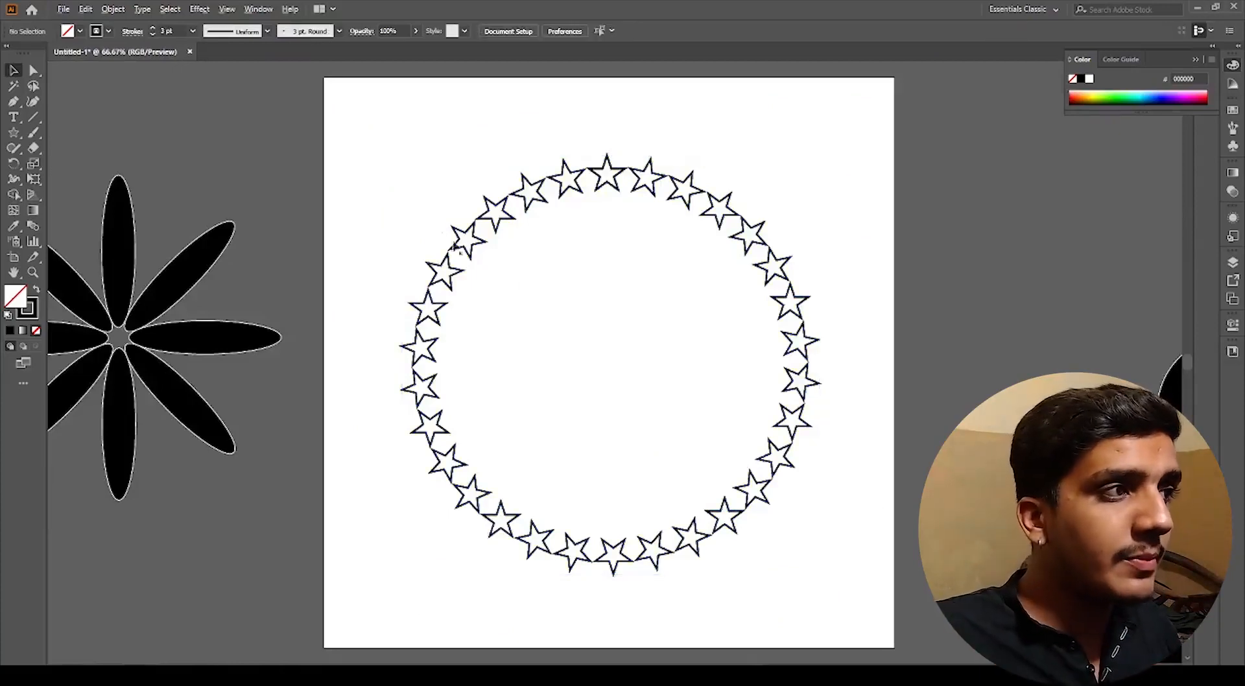
pyautogui.scroll(3, 434, 222)
pyautogui.moveTo(438, 207); pyautogui.dragTo(601, 348)
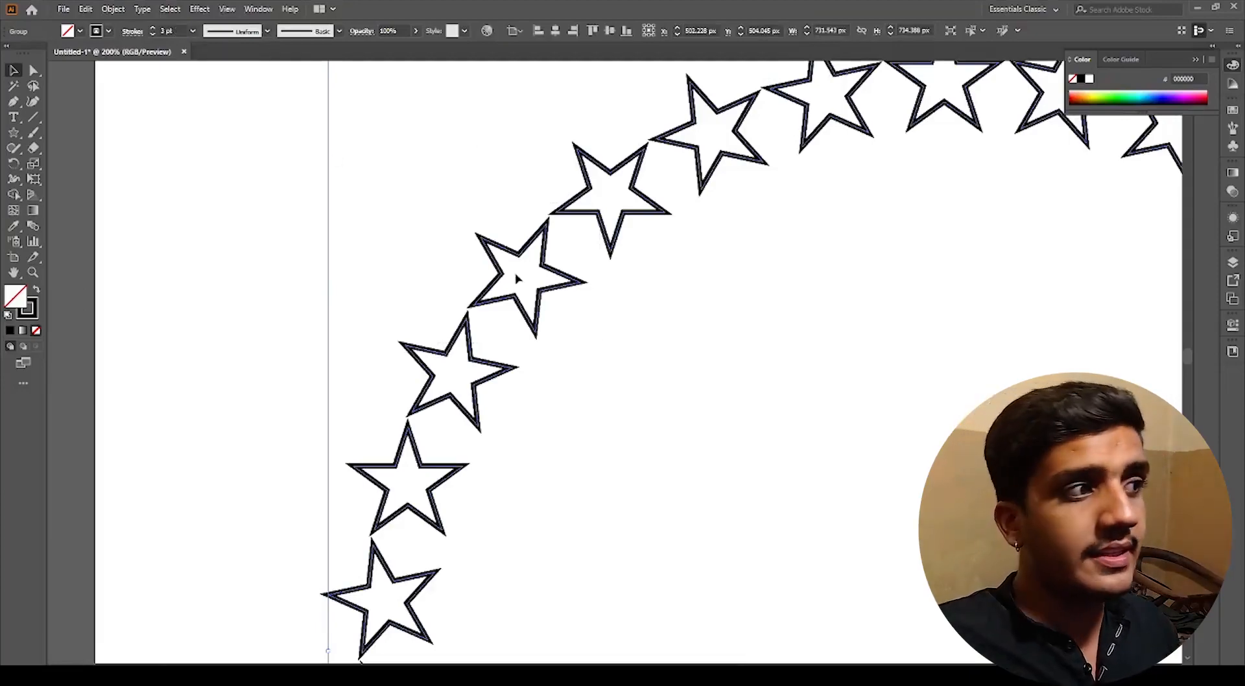
pyautogui.scroll(-3, 517, 279)
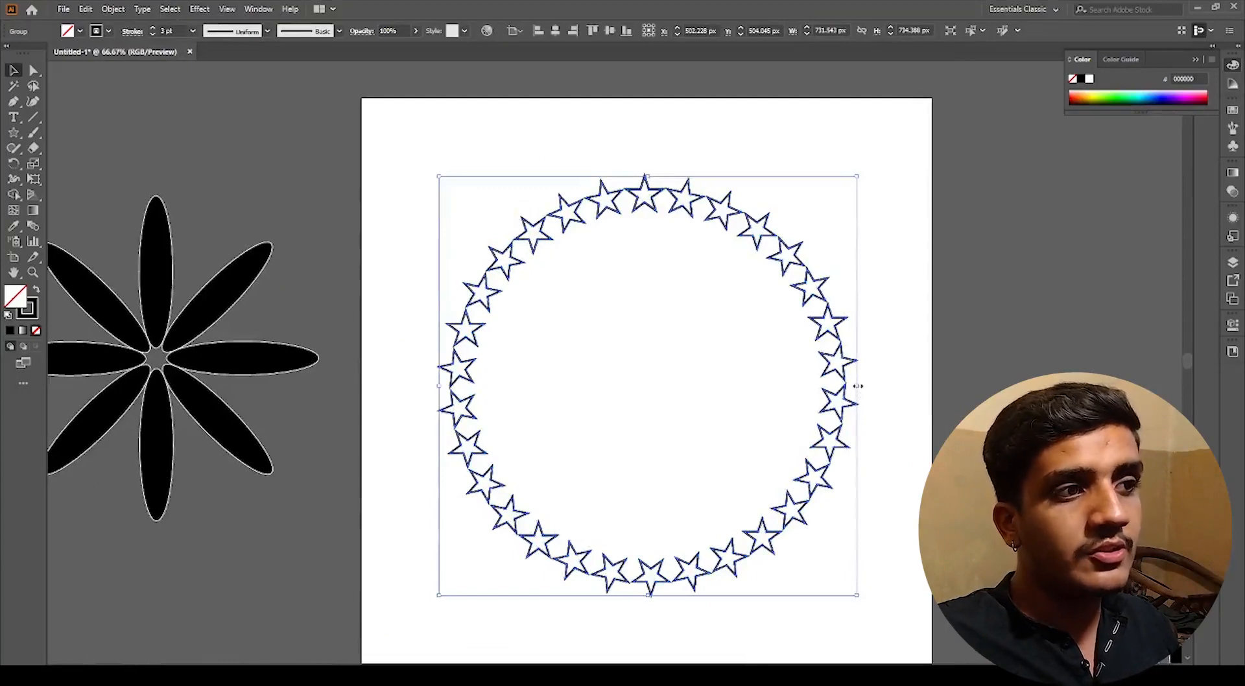
pyautogui.moveTo(858, 386); pyautogui.dragTo(692, 422)
pyautogui.click(647, 376)
pyautogui.scroll(4, 646, 376)
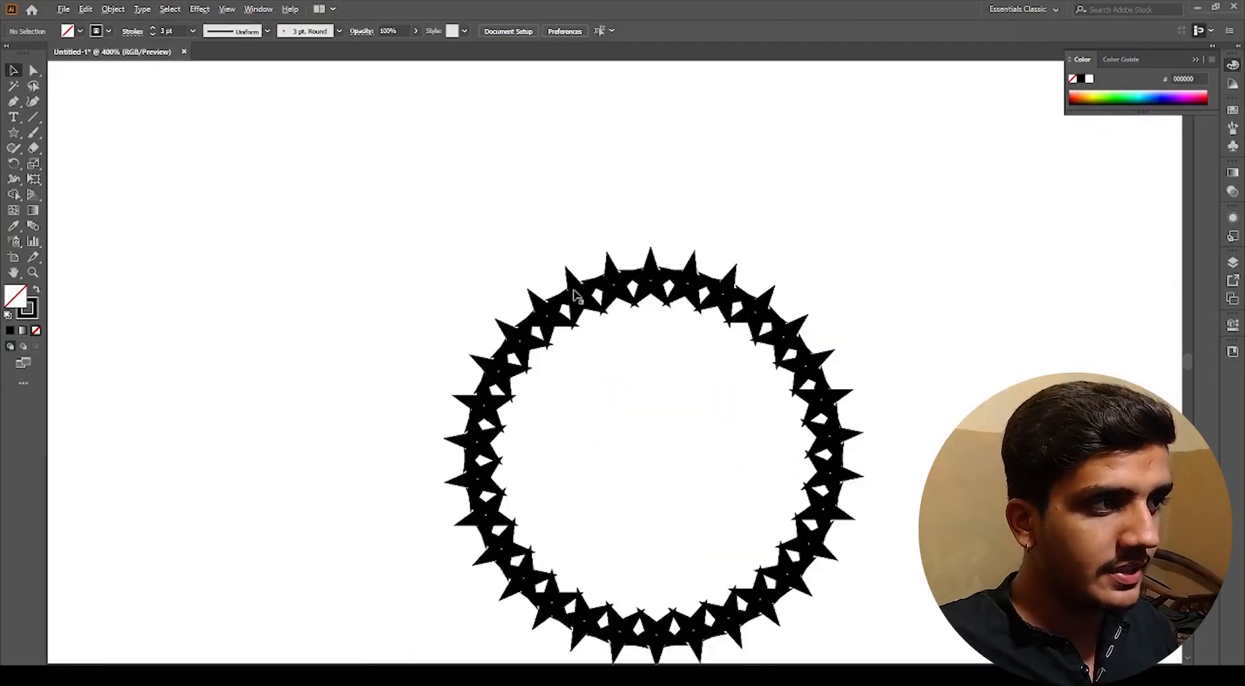
pyautogui.scroll(-6, 589, 312)
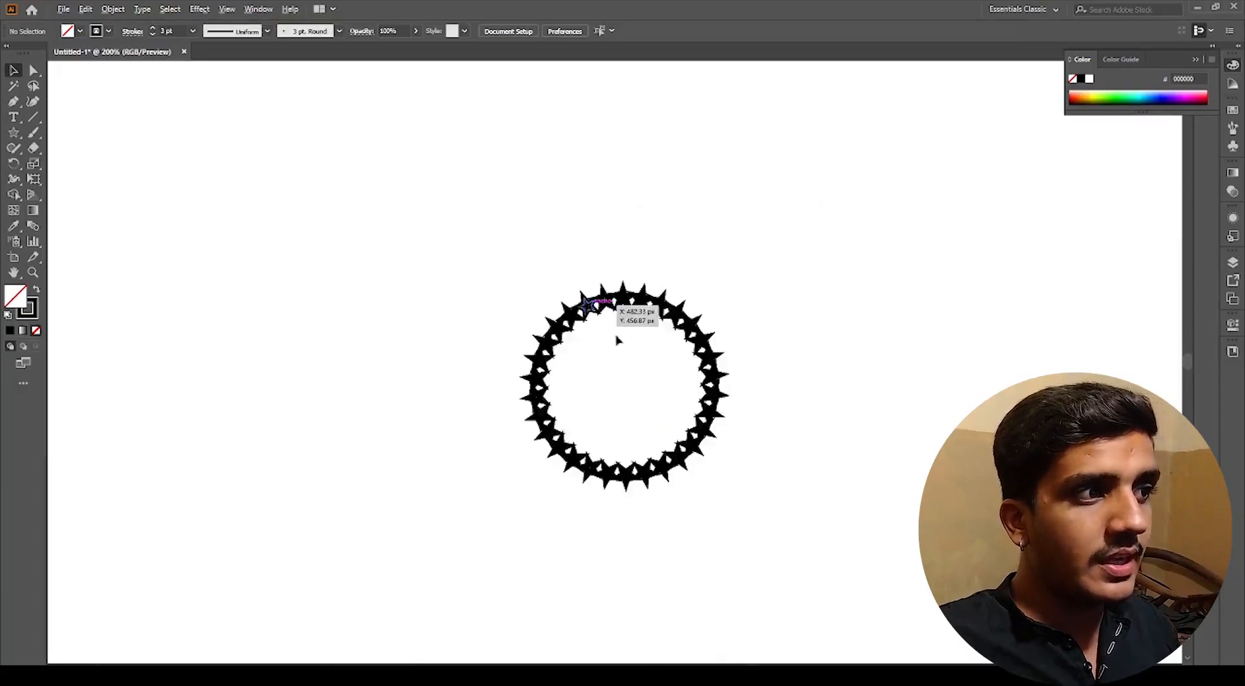
pyautogui.scroll(-3, 684, 383)
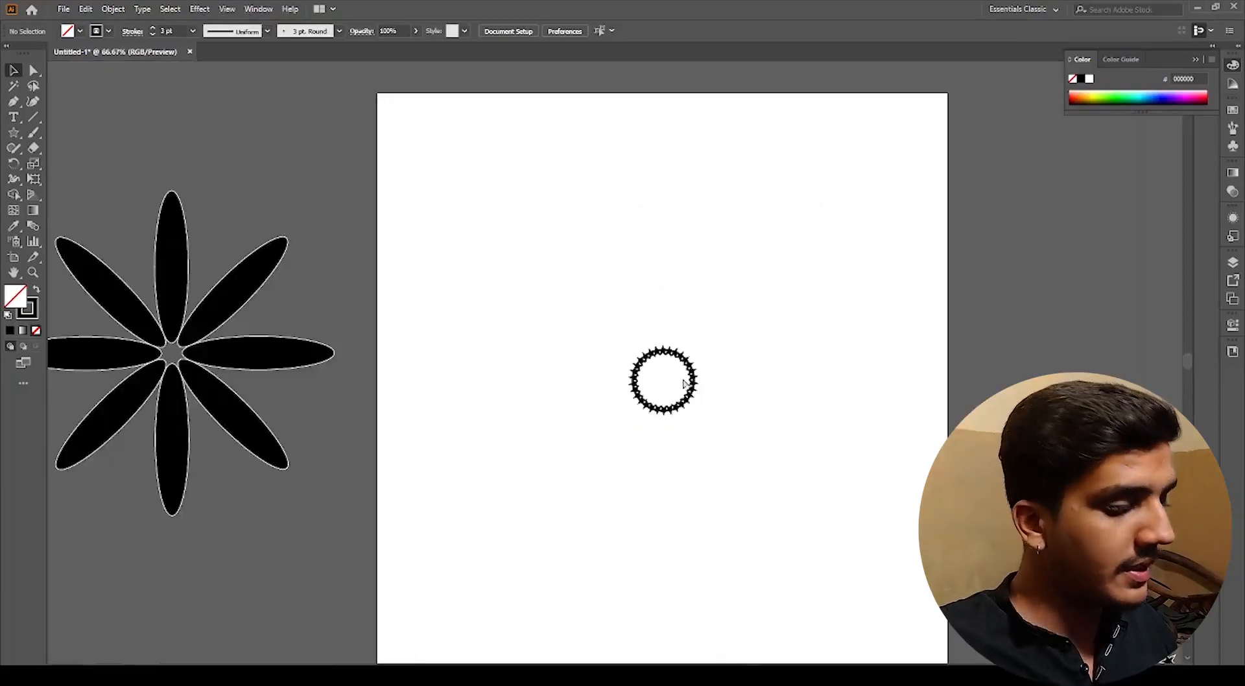
pyautogui.hotkey('ctrl', 'z')
# Step: Select the star ring and expand its fill and stroke into outlined shapes
pyautogui.click(906, 449)
pyautogui.scroll(3, 593, 202)
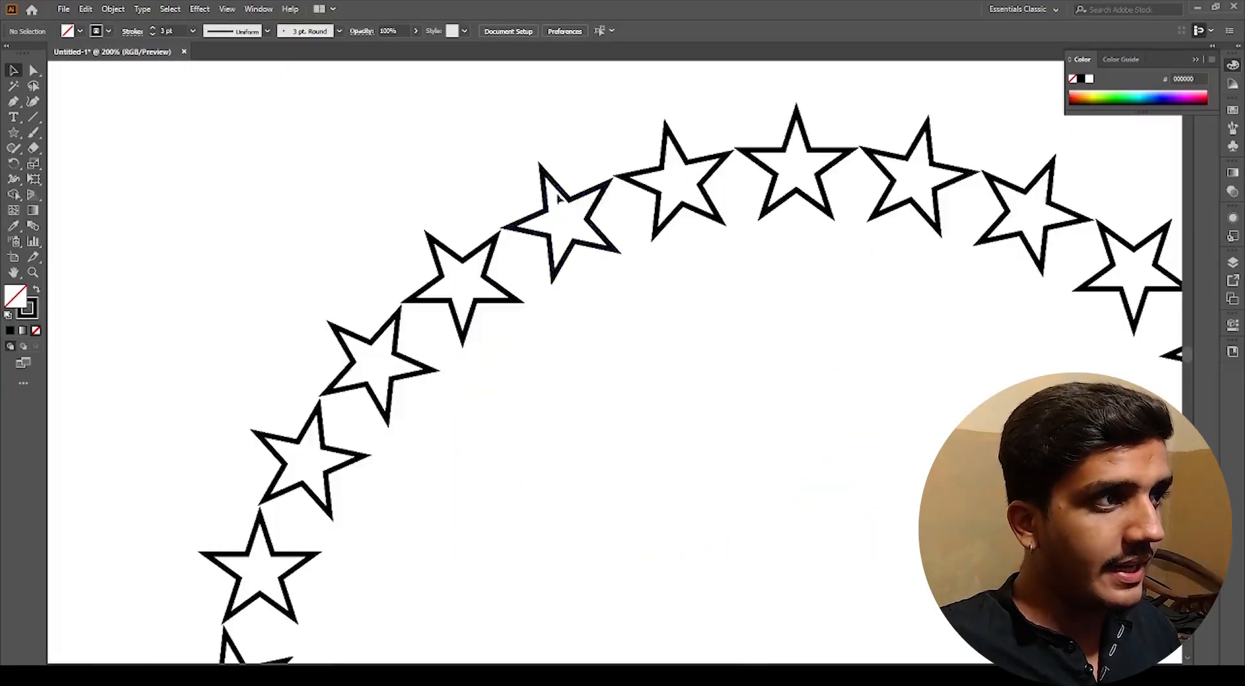
pyautogui.moveTo(498, 153); pyautogui.dragTo(584, 273)
pyautogui.scroll(-2, 567, 263)
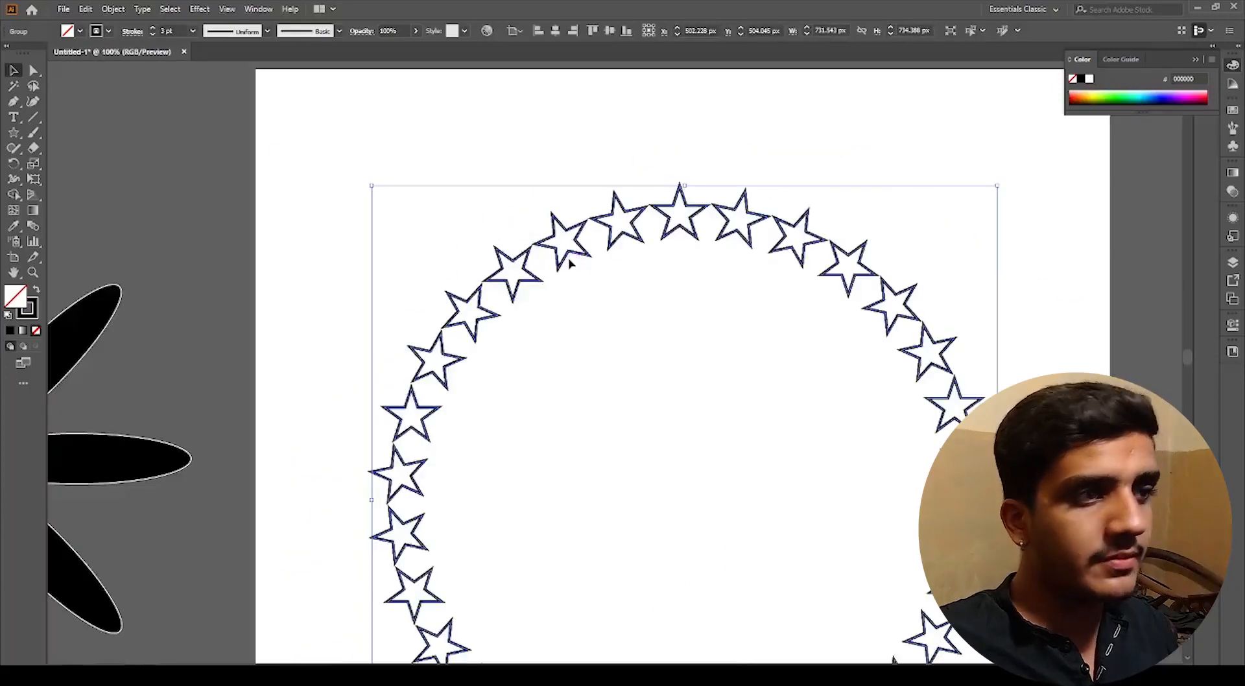
pyautogui.scroll(5, 571, 259)
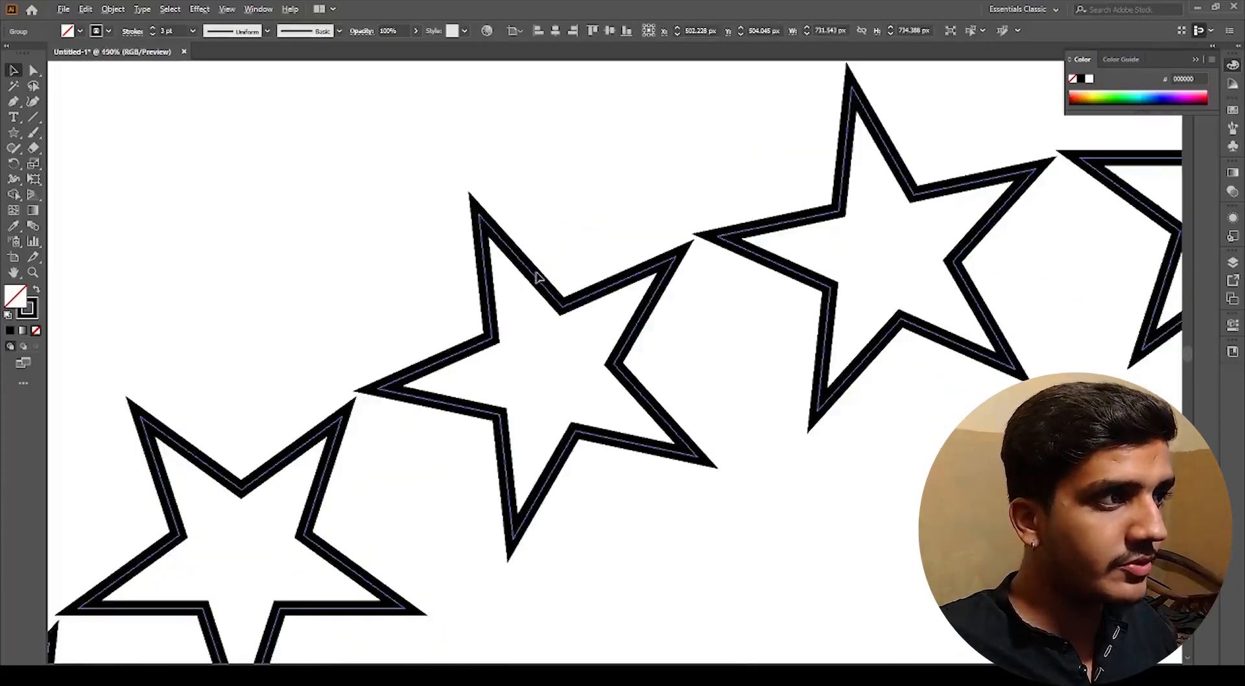
pyautogui.scroll(-4, 548, 286)
pyautogui.click(113, 9)
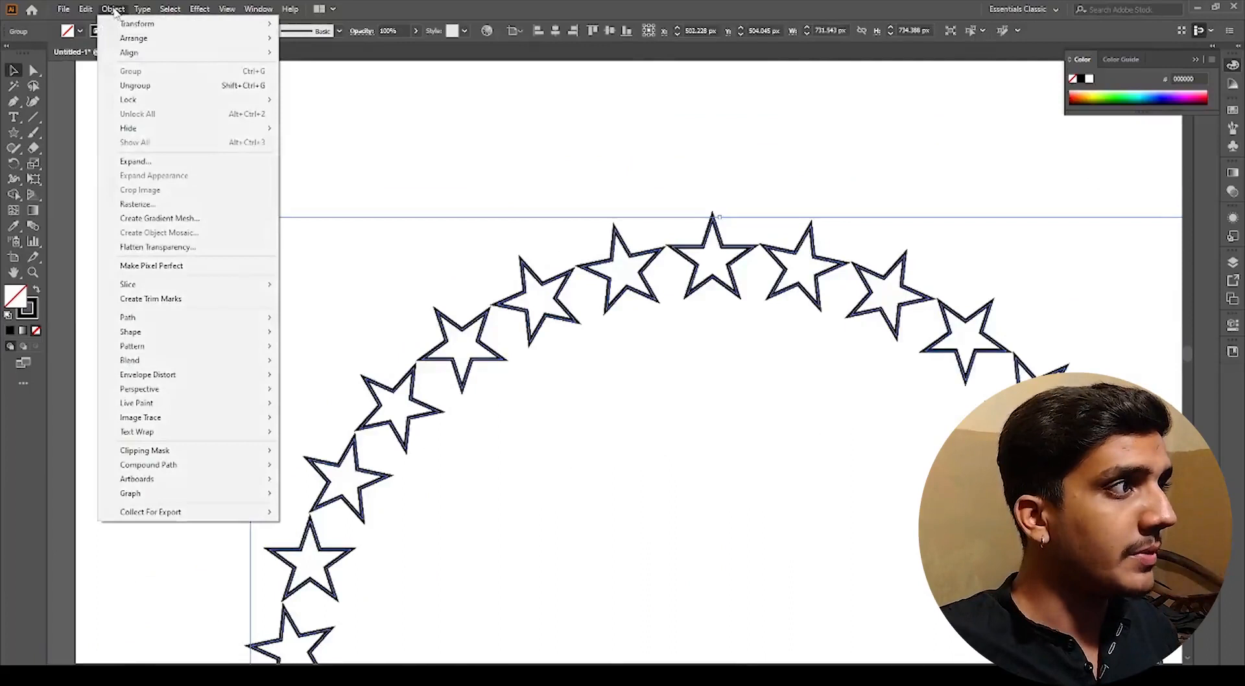
pyautogui.click(136, 162)
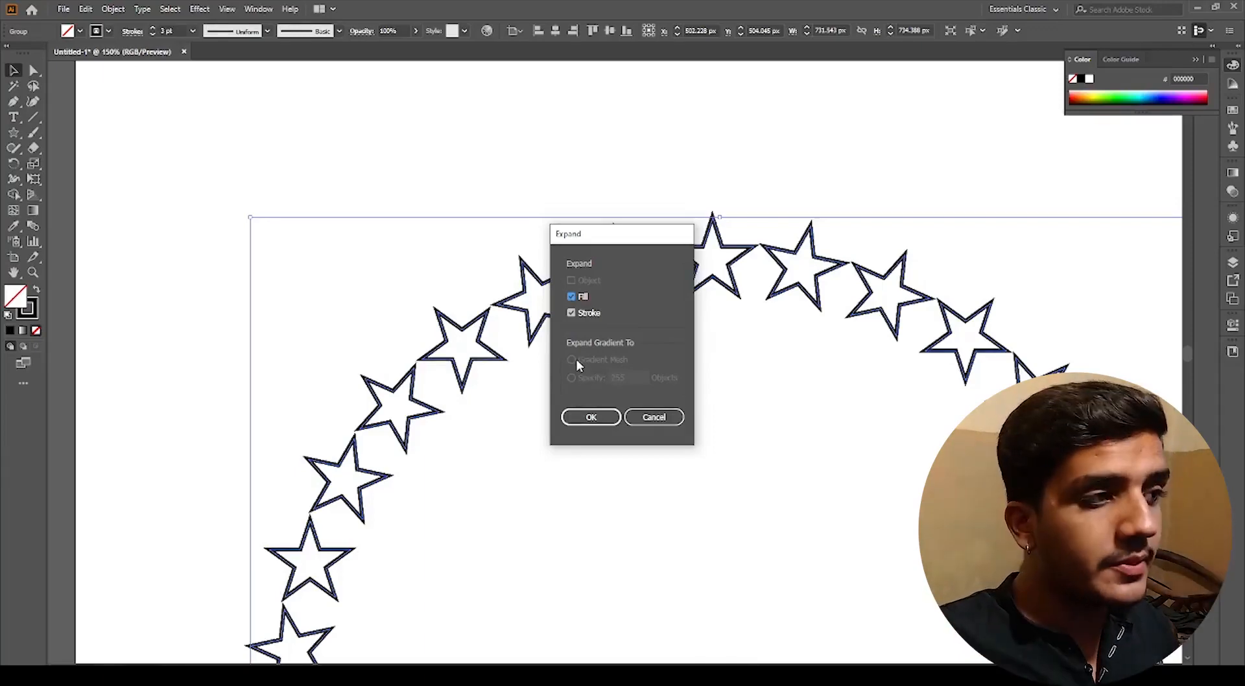
pyautogui.click(591, 418)
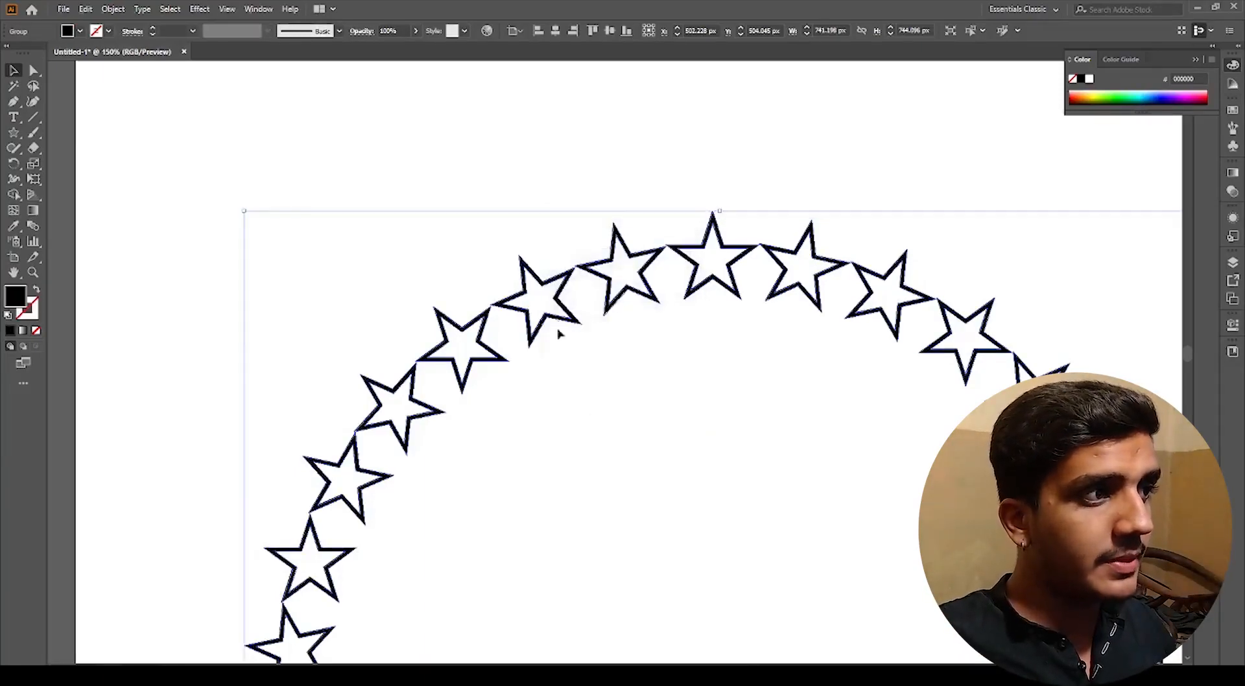
# Step: Zoom into the star ring, select one star with Direct Selection, and fill it red (ff0000)
pyautogui.scroll(3, 556, 260)
pyautogui.scroll(5, 574, 240)
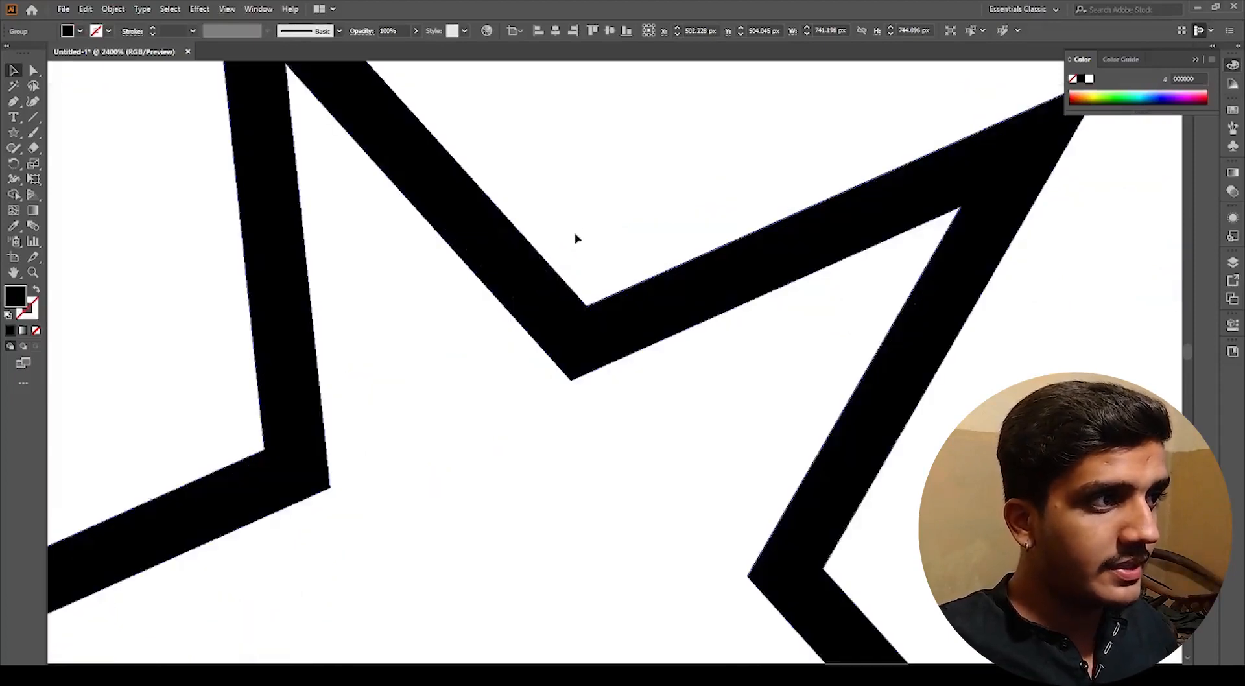
pyautogui.scroll(-4, 575, 240)
pyautogui.press('a')
pyautogui.click(578, 260)
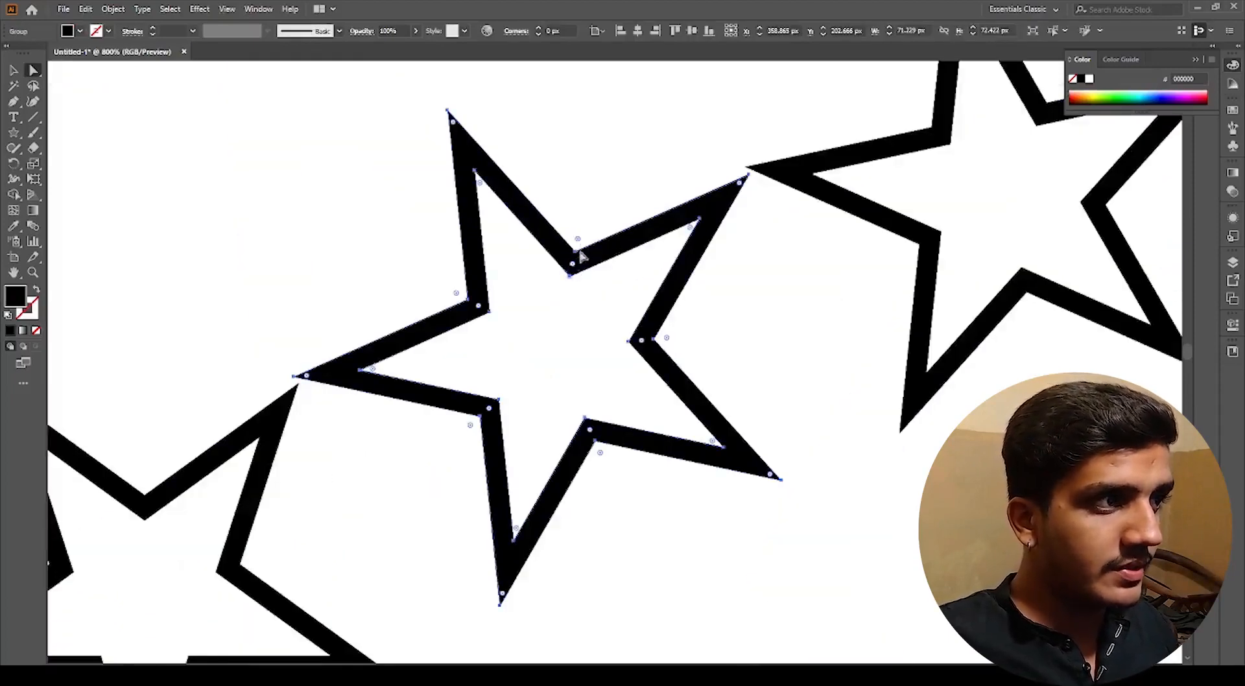
pyautogui.click(414, 161)
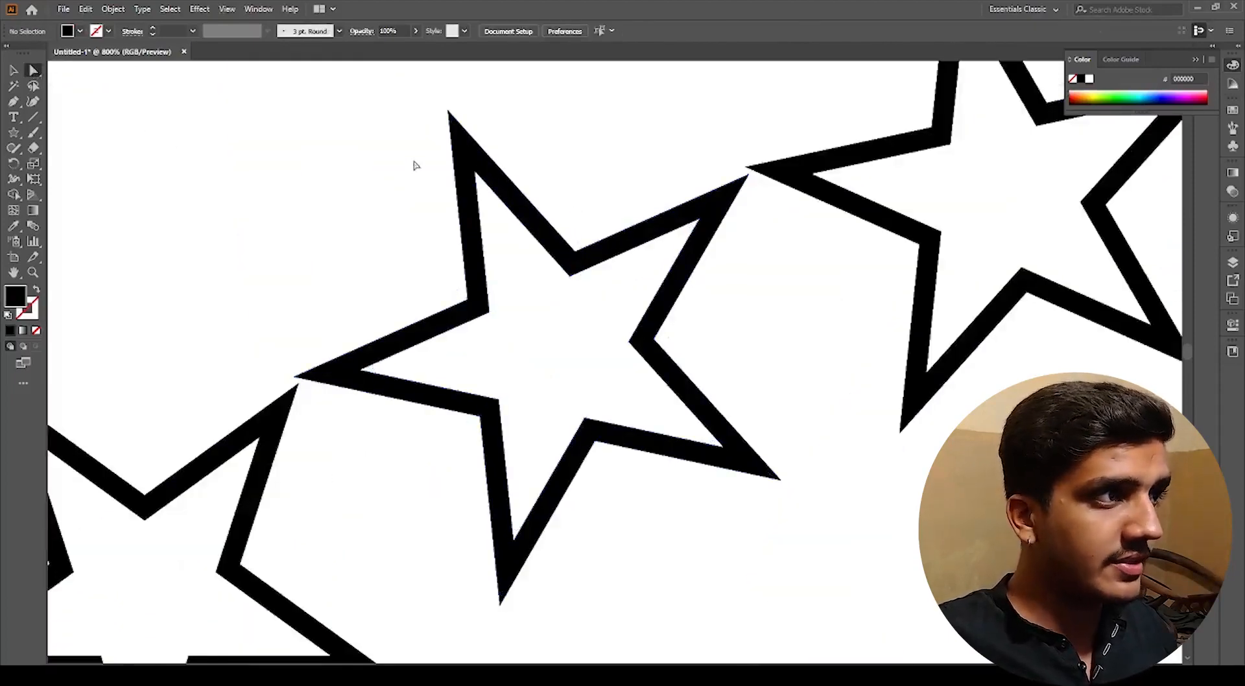
pyautogui.scroll(2, 445, 153)
pyautogui.click(486, 156)
pyautogui.moveTo(496, 157); pyautogui.dragTo(392, 168)
pyautogui.press('Delete')
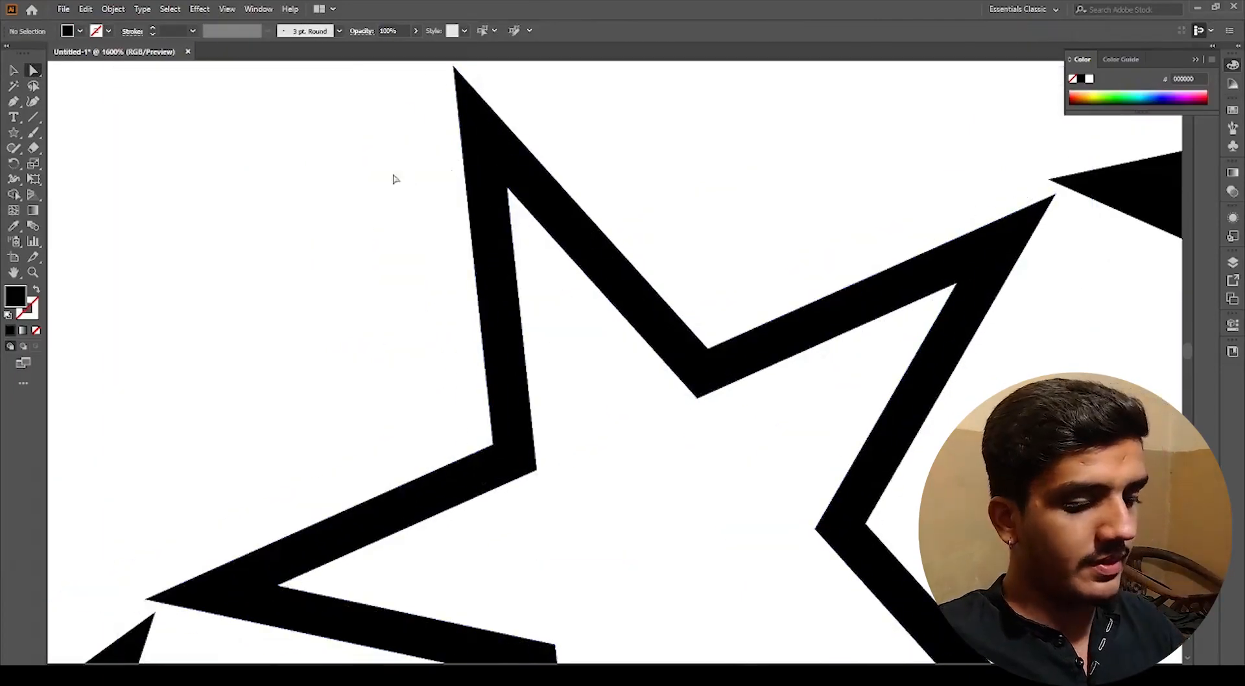
pyautogui.moveTo(482, 167); pyautogui.dragTo(427, 180)
pyautogui.hotkey('ctrl', 'z')
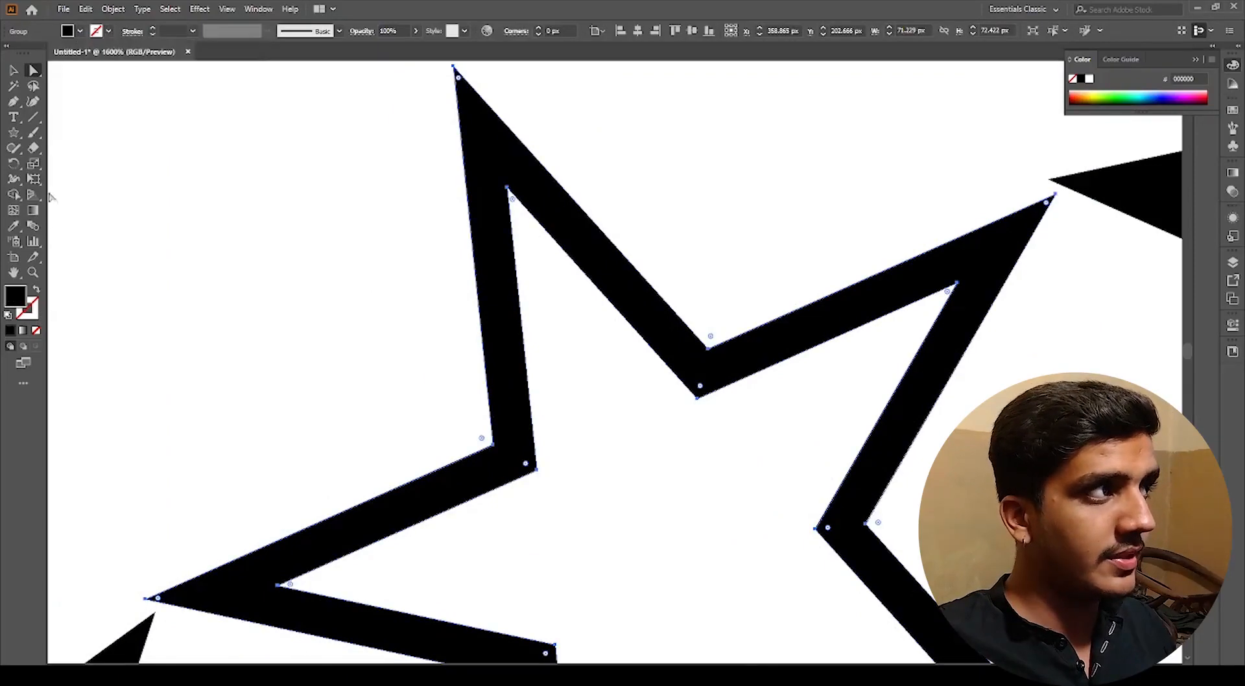
pyautogui.doubleClick(16, 303)
pyautogui.write('ff0000')
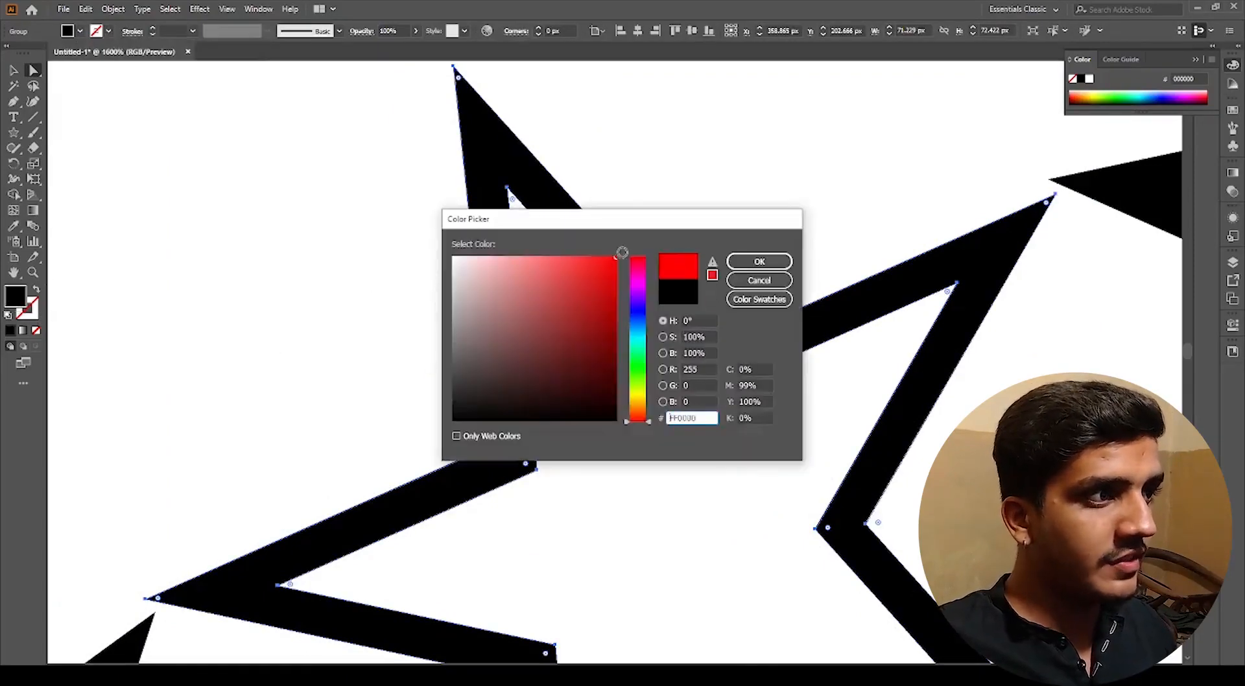
pyautogui.press('Return')
# Step: Select the whole star ring and shrink it by its side handle
pyautogui.scroll(-4, 428, 357)
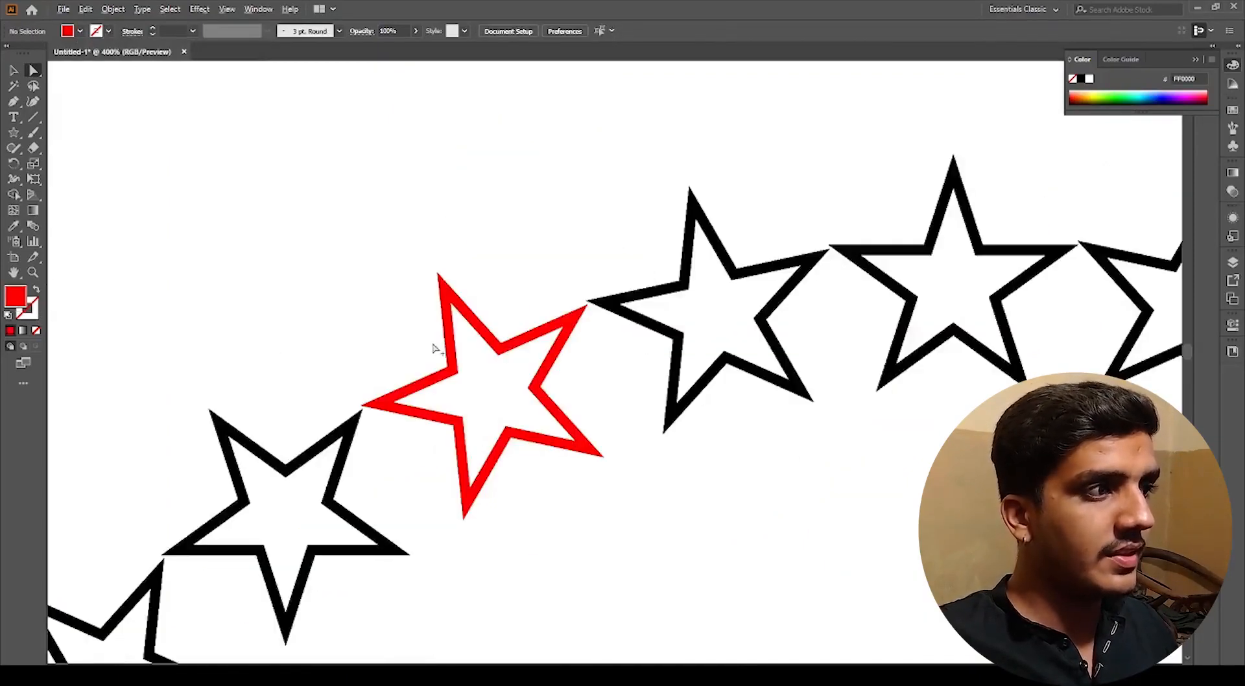
pyautogui.press('v')
pyautogui.scroll(-4, 434, 349)
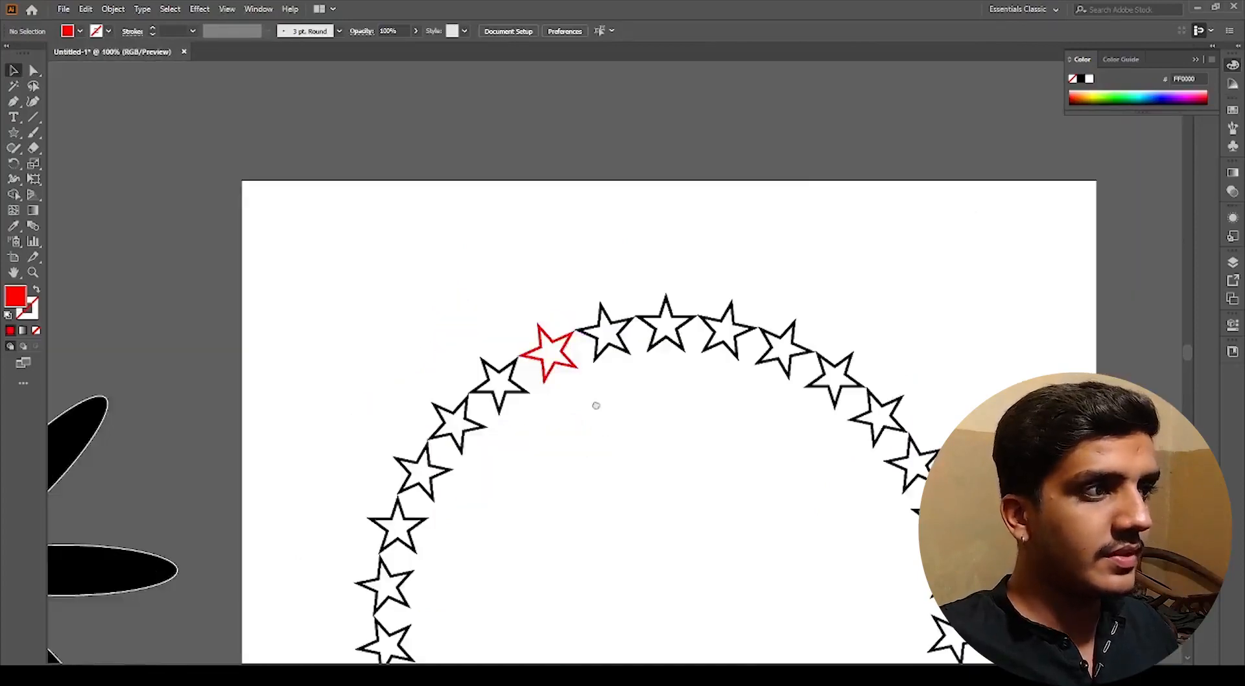
pyautogui.scroll(-3, 559, 260)
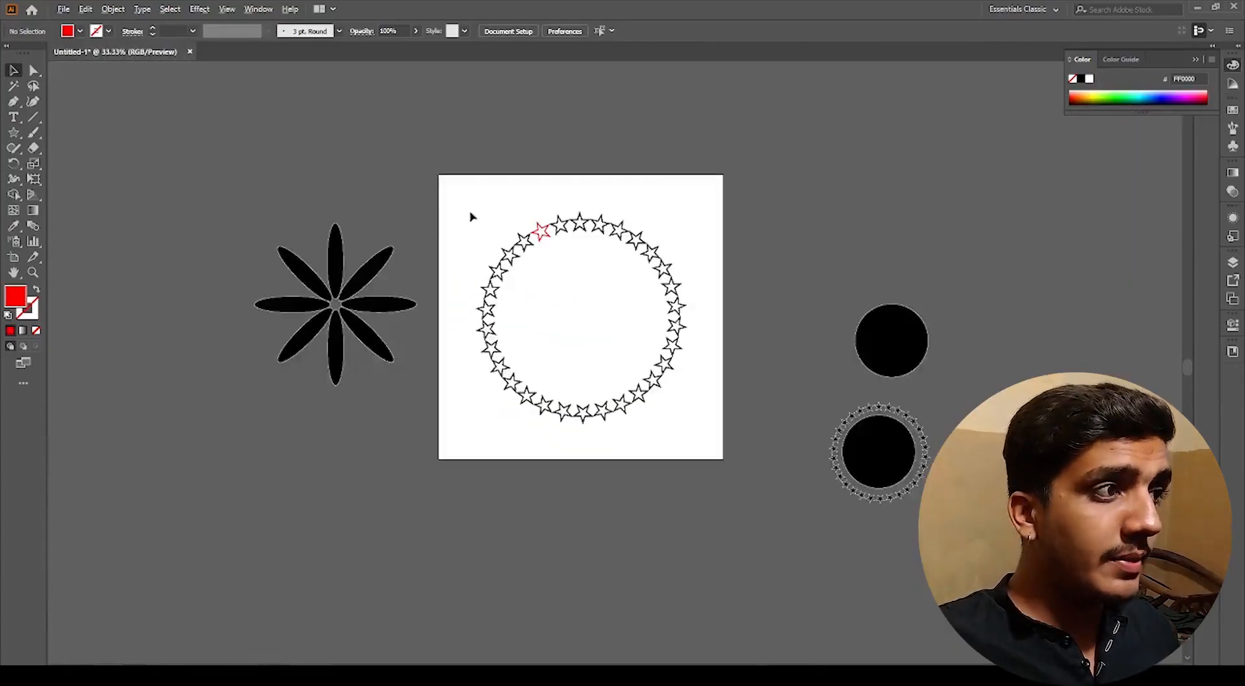
pyautogui.moveTo(471, 217); pyautogui.dragTo(709, 453)
pyautogui.scroll(1, 668, 331)
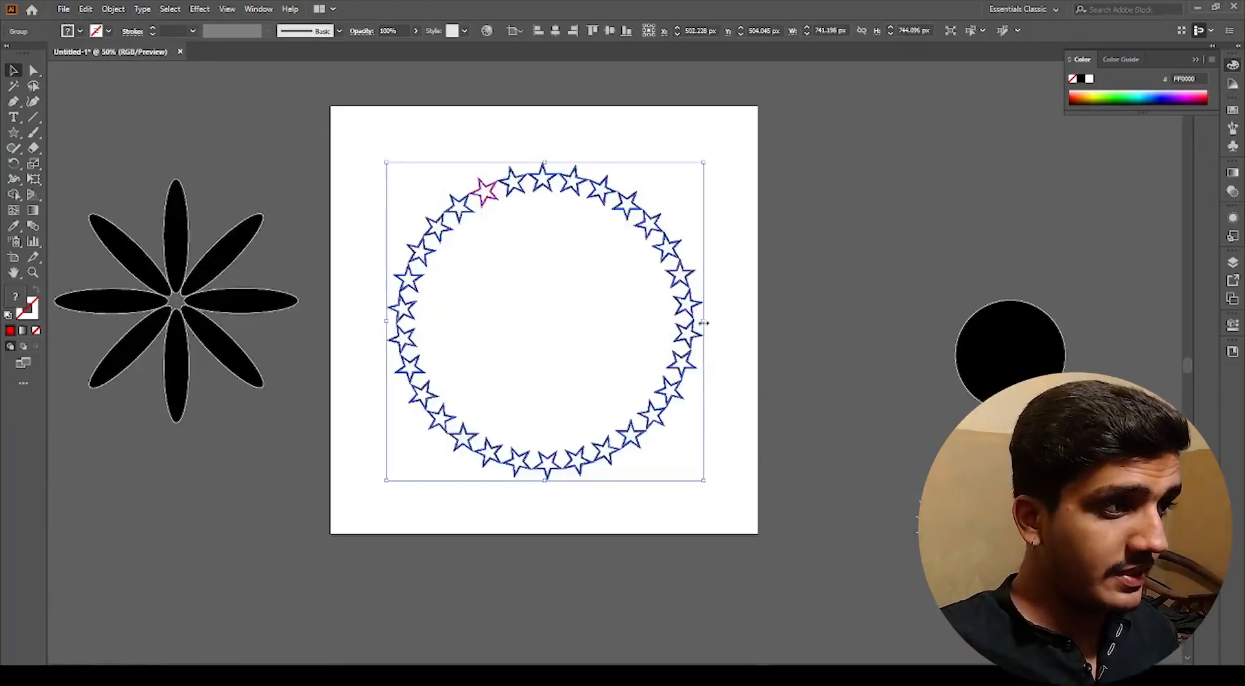
pyautogui.moveTo(704, 322); pyautogui.dragTo(557, 336)
pyautogui.click(553, 347)
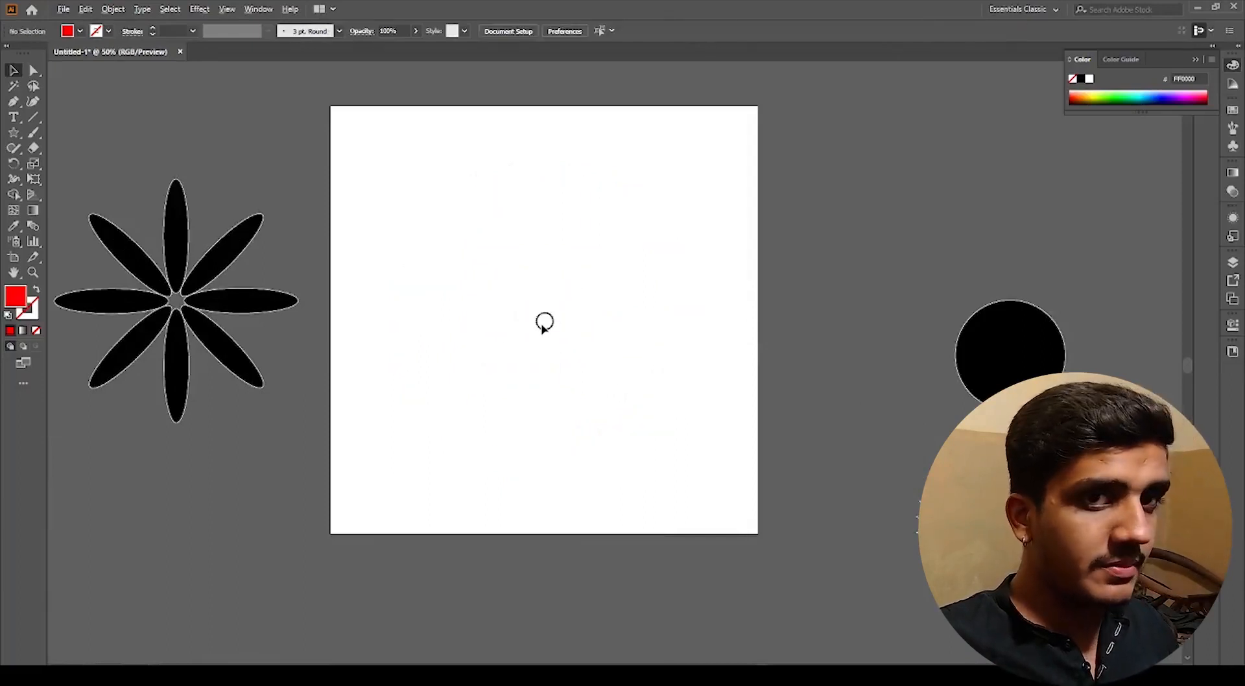
# Step: Zoom in and out around the artboard with the Zoom tool to locate the shrunken star ring
pyautogui.scroll(10, 545, 323)
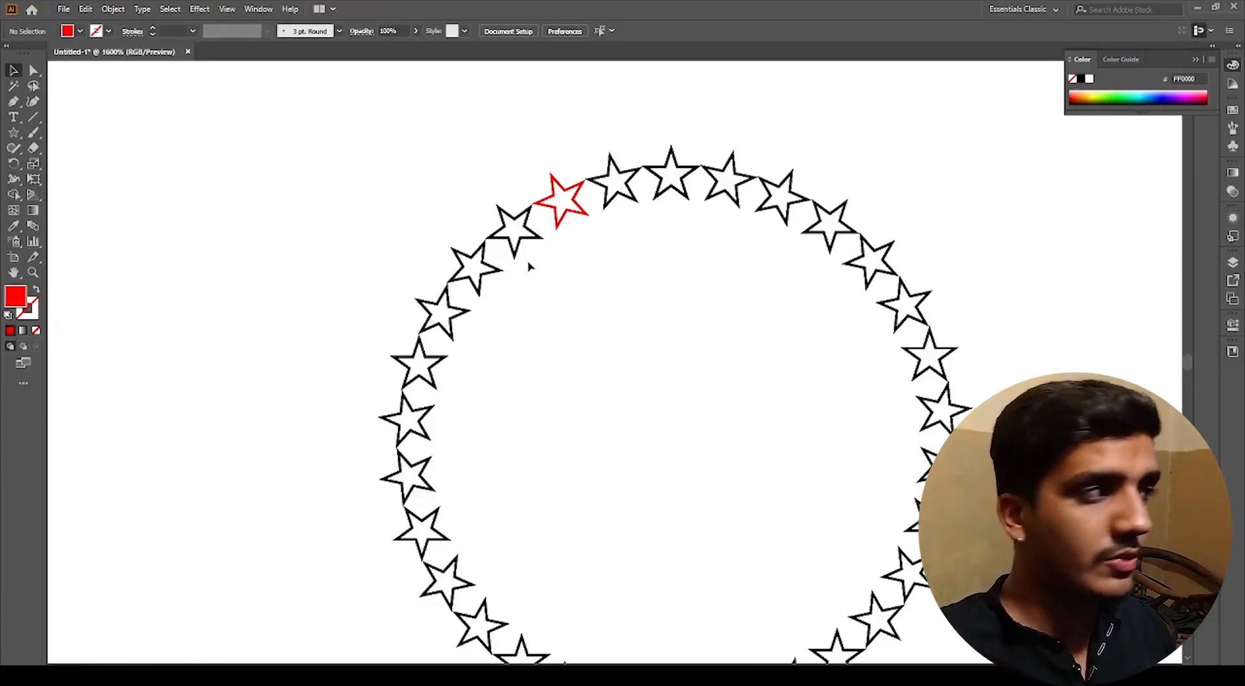
pyautogui.click(33, 273)
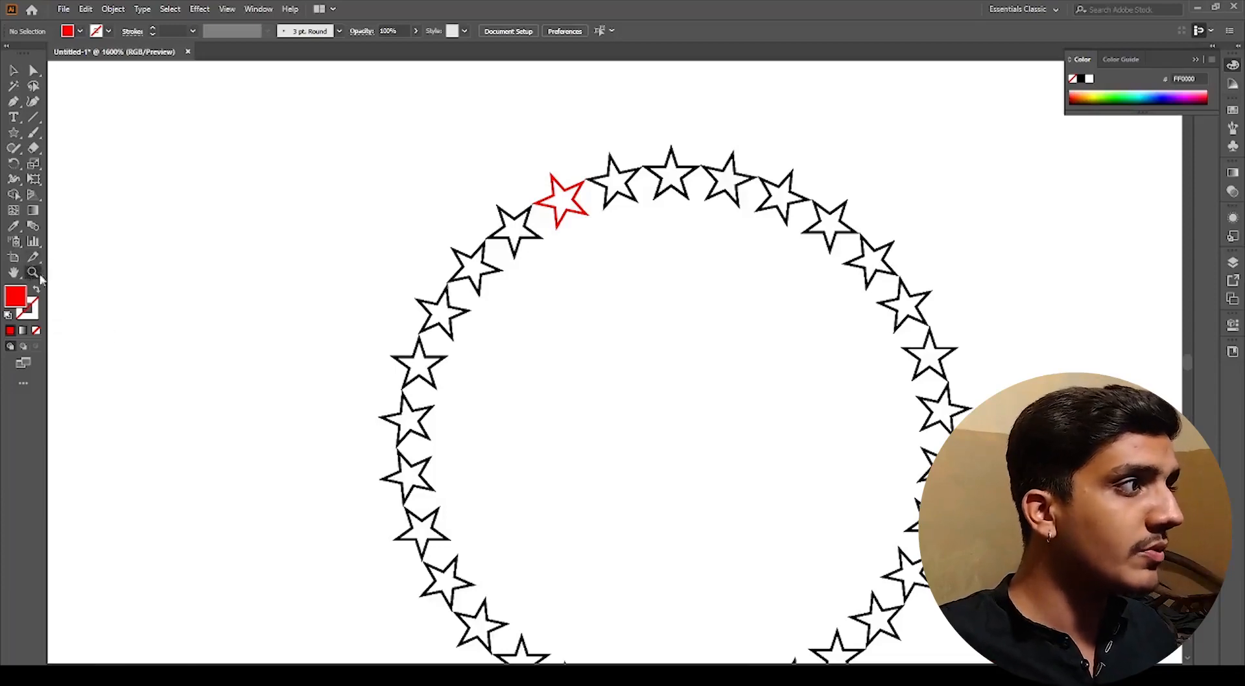
pyautogui.click(221, 298)
pyautogui.keyDown('alt'); pyautogui.click(339, 331); pyautogui.keyUp('alt')
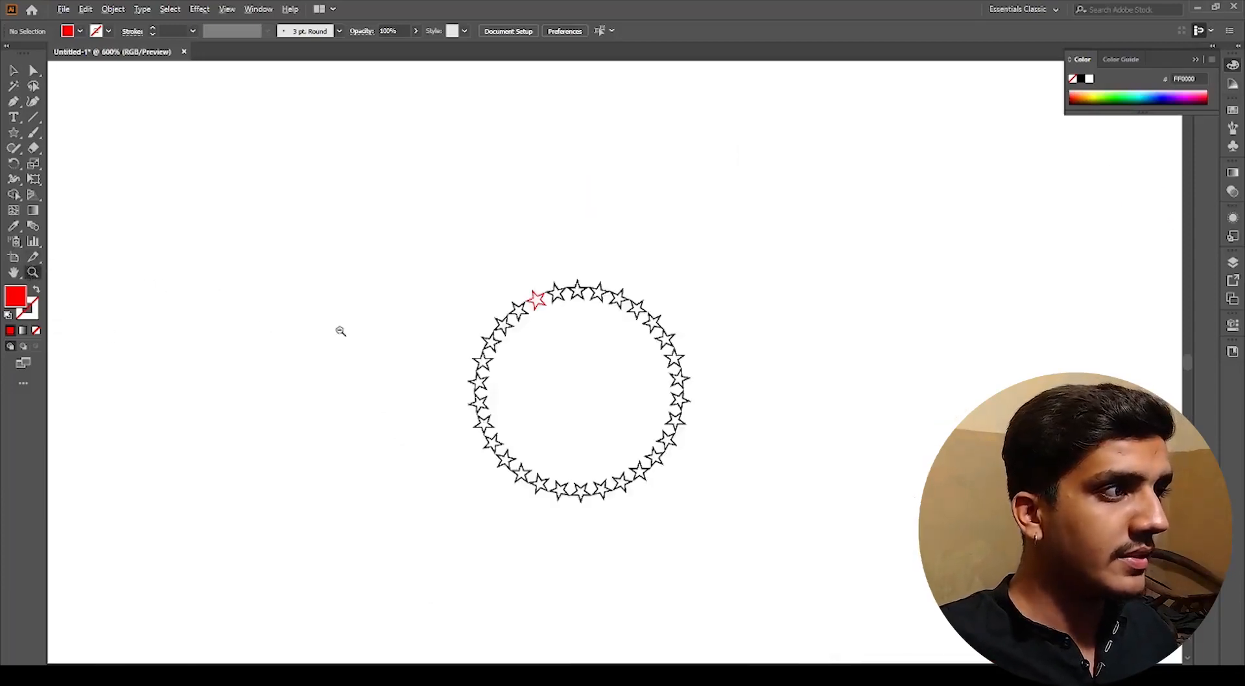
pyautogui.keyDown('alt'); pyautogui.click(355, 345); pyautogui.keyUp('alt')
pyautogui.moveTo(307, 296); pyautogui.dragTo(727, 473)
pyautogui.moveTo(289, 253); pyautogui.dragTo(742, 503)
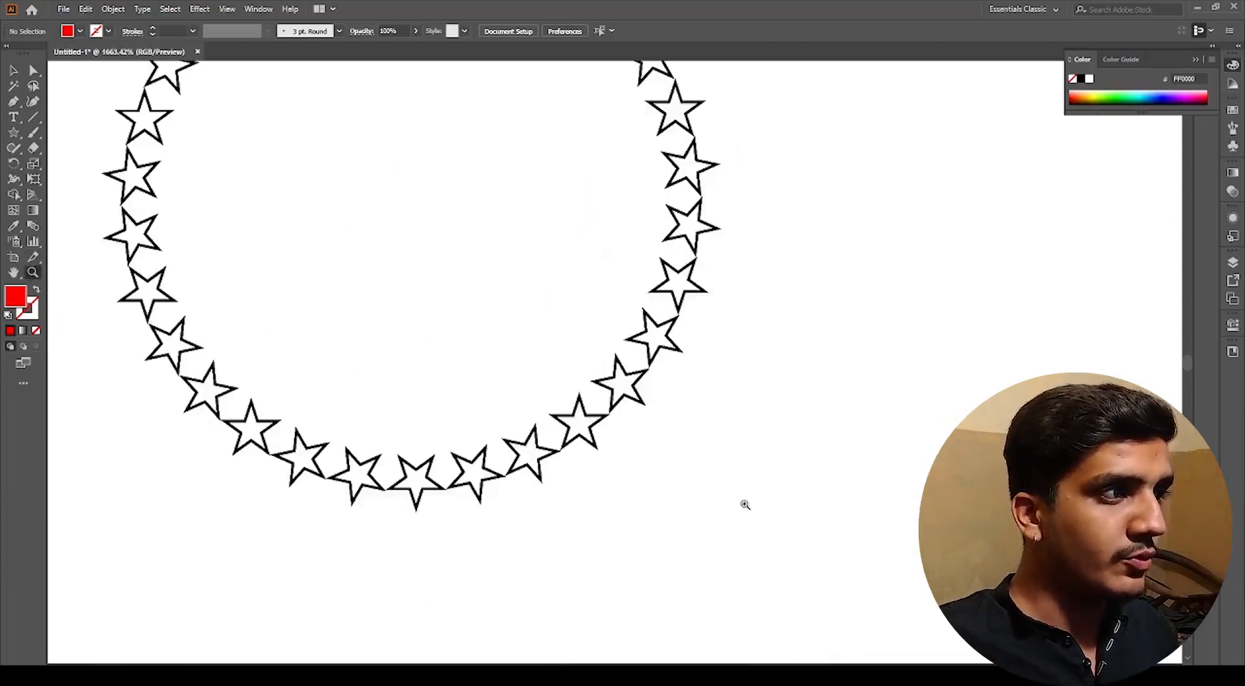
pyautogui.rightClick(738, 521)
pyautogui.moveTo(678, 525); pyautogui.dragTo(624, 497)
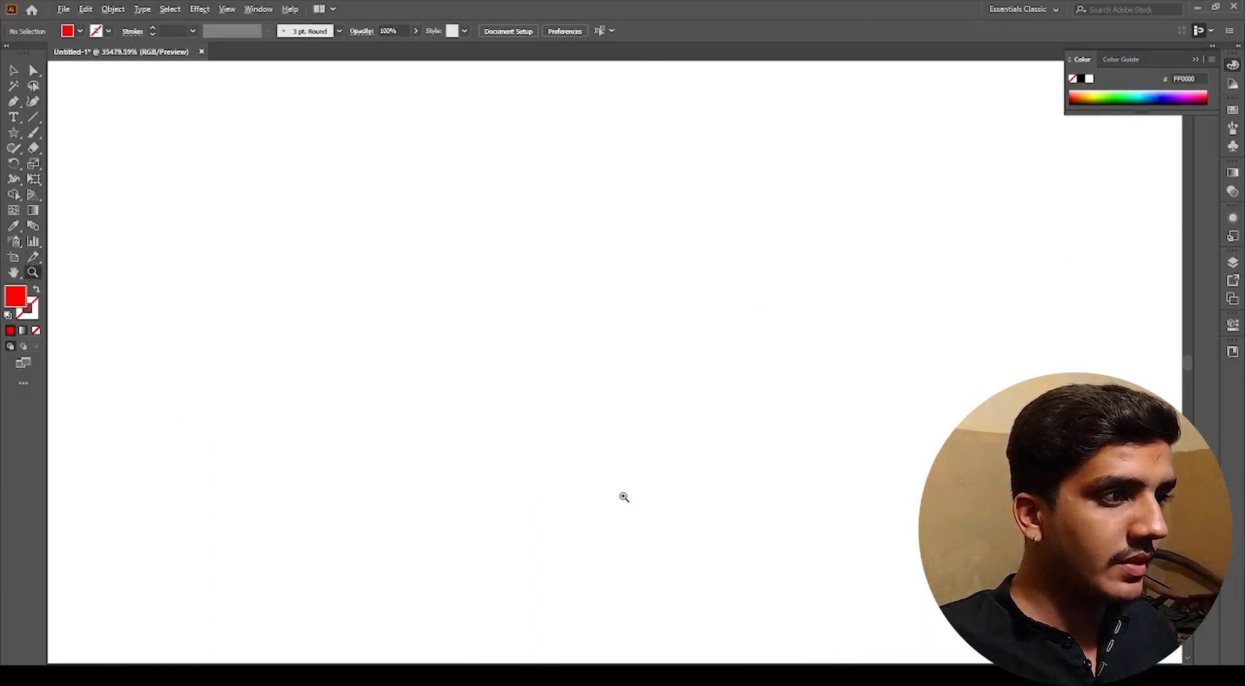
pyautogui.keyDown('alt'); pyautogui.click(548, 428); pyautogui.keyUp('alt')
pyautogui.moveTo(768, 538); pyautogui.dragTo(472, 378)
pyautogui.moveTo(745, 509); pyautogui.dragTo(363, 285)
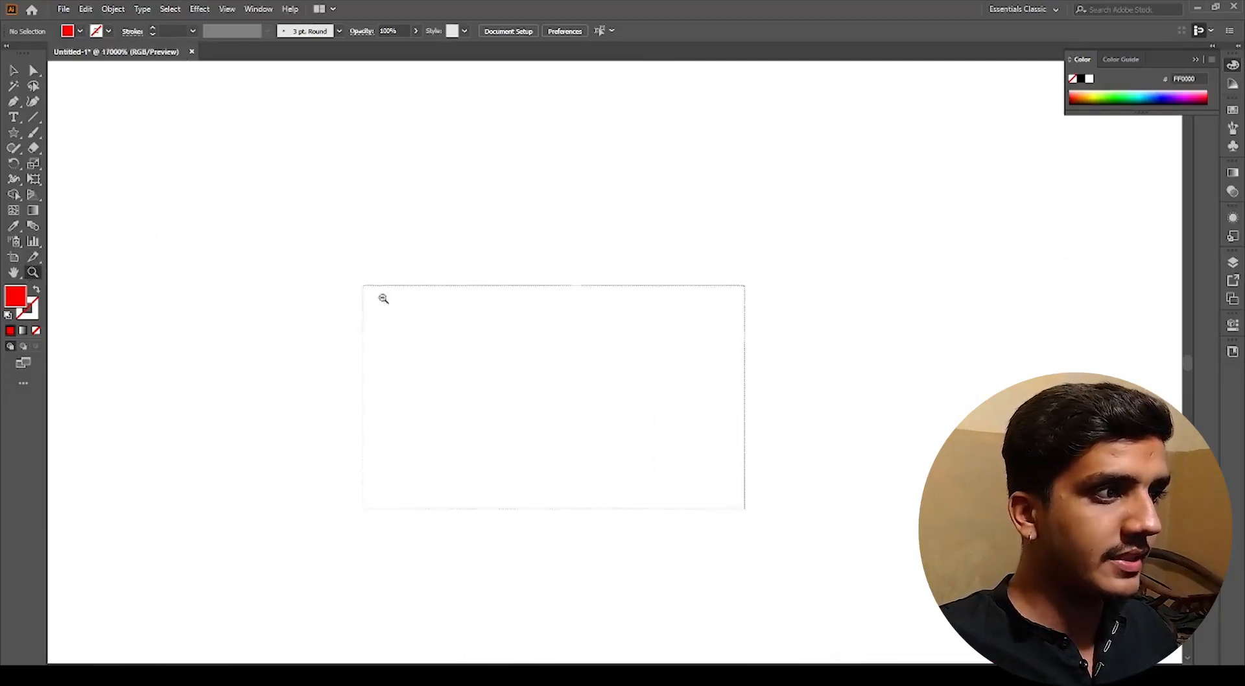
pyautogui.moveTo(669, 241); pyautogui.dragTo(308, 131)
pyautogui.keyDown('alt'); pyautogui.click(401, 275); pyautogui.keyUp('alt')
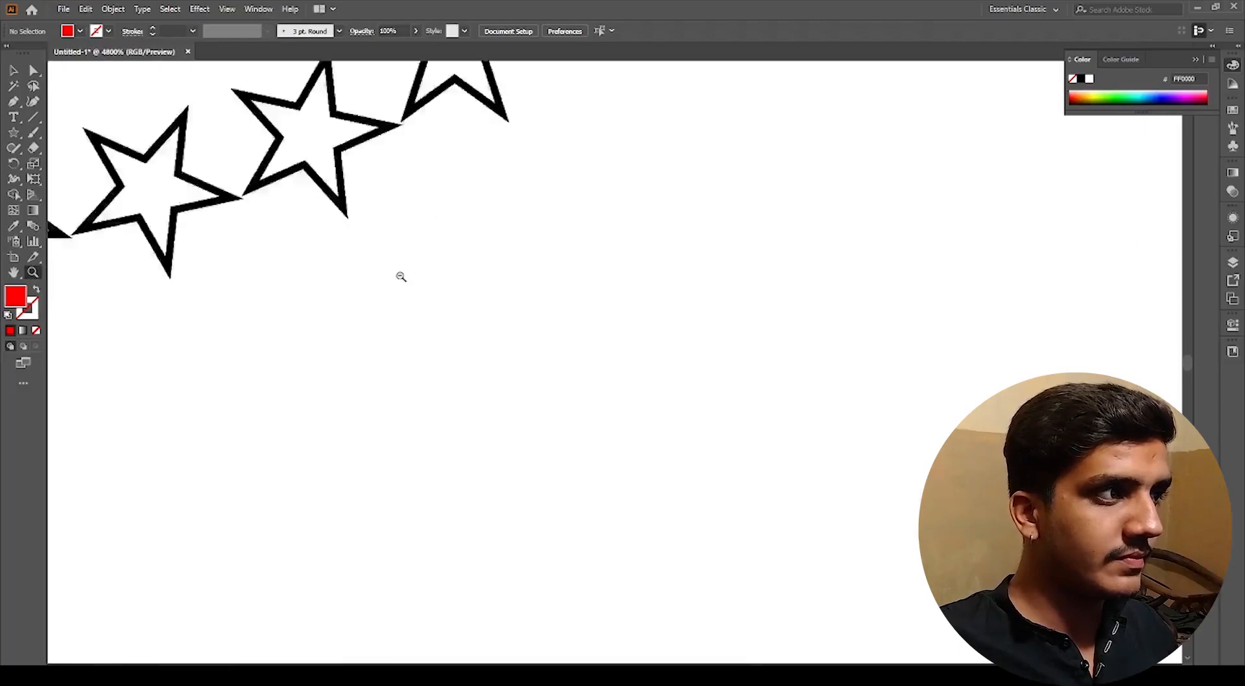
pyautogui.keyDown('alt'); pyautogui.click(403, 279); pyautogui.keyUp('alt')
pyautogui.keyDown('alt'); pyautogui.click(403, 282); pyautogui.keyUp('alt')
pyautogui.keyDown('alt'); pyautogui.click(441, 315); pyautogui.keyUp('alt')
pyautogui.keyDown('alt'); pyautogui.click(779, 355); pyautogui.keyUp('alt')
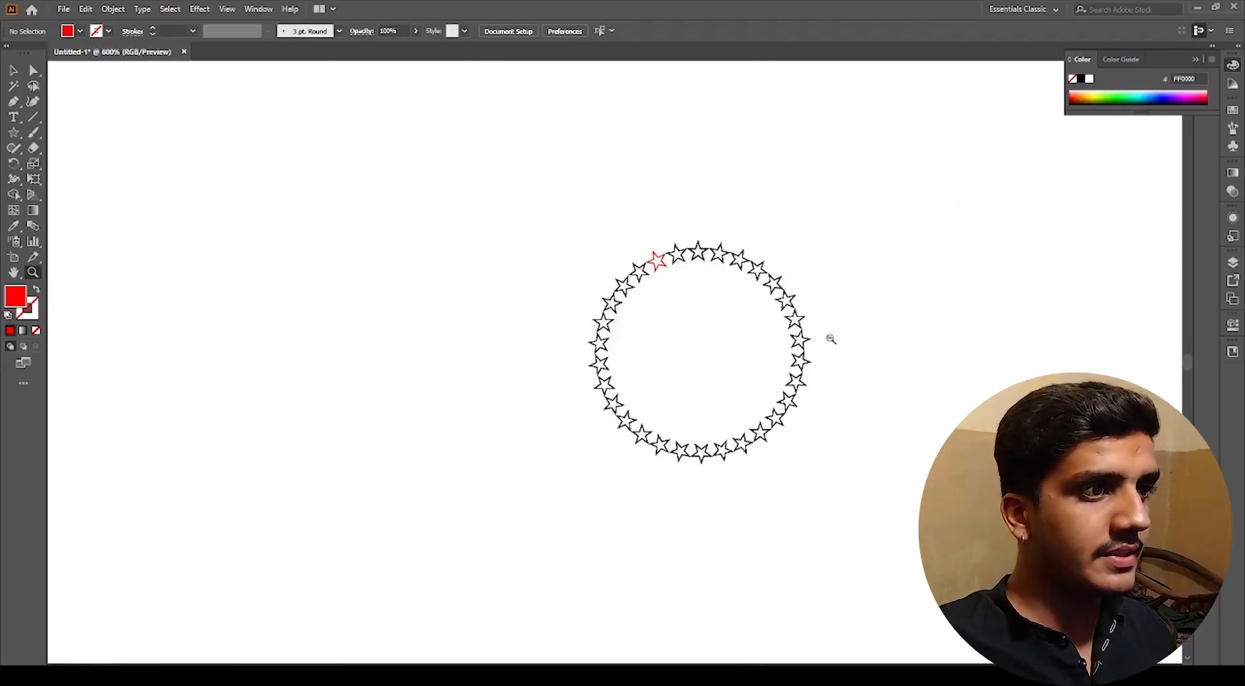
pyautogui.keyDown('alt'); pyautogui.click(745, 335); pyautogui.keyUp('alt')
pyautogui.keyDown('alt'); pyautogui.click(751, 385); pyautogui.keyUp('alt')
pyautogui.keyDown('alt'); pyautogui.click(611, 408); pyautogui.keyUp('alt')
pyautogui.keyDown('alt'); pyautogui.click(527, 360); pyautogui.keyUp('alt')
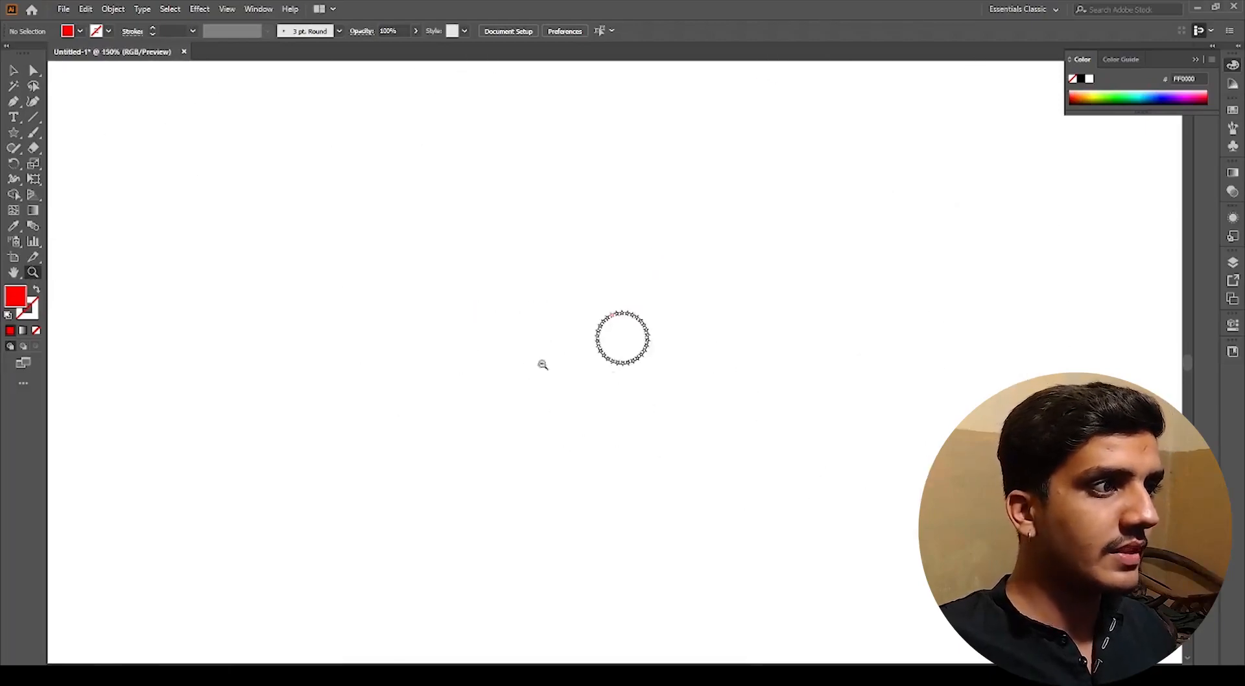
pyautogui.keyDown('alt'); pyautogui.click(615, 376); pyautogui.keyUp('alt')
pyautogui.moveTo(481, 252); pyautogui.dragTo(889, 509)
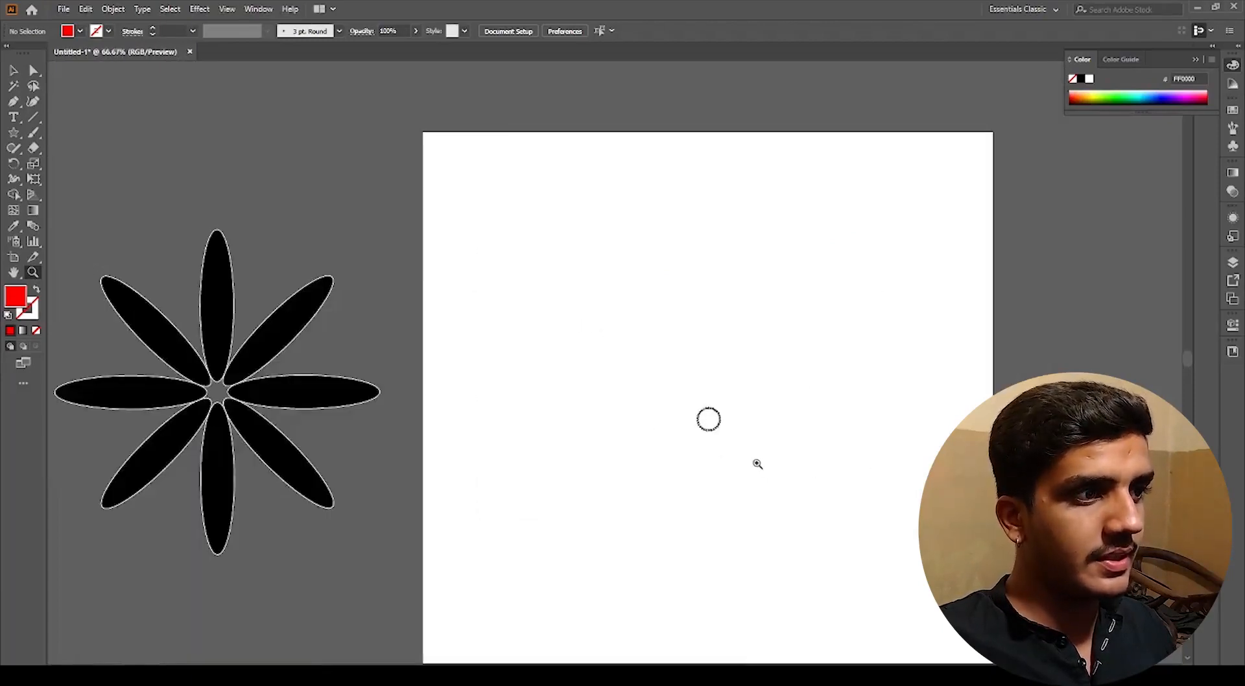
pyautogui.moveTo(757, 461); pyautogui.dragTo(584, 328)
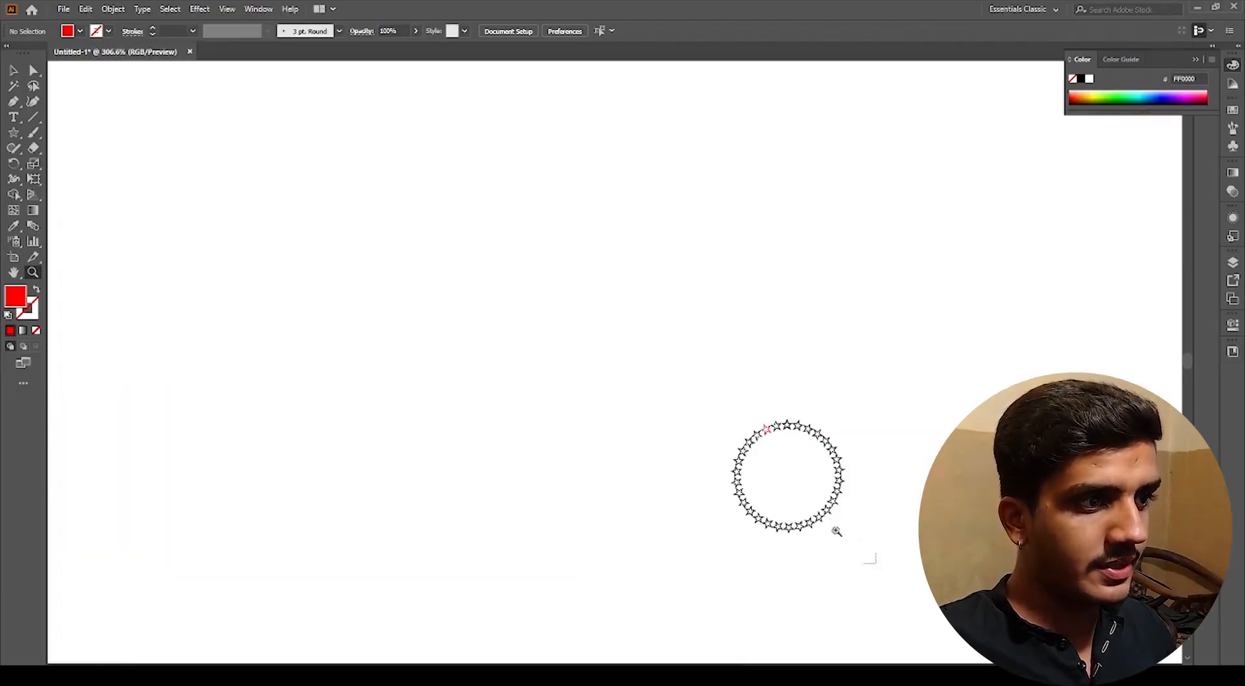
pyautogui.moveTo(875, 565); pyautogui.dragTo(711, 392)
pyautogui.moveTo(592, 439); pyautogui.dragTo(517, 349)
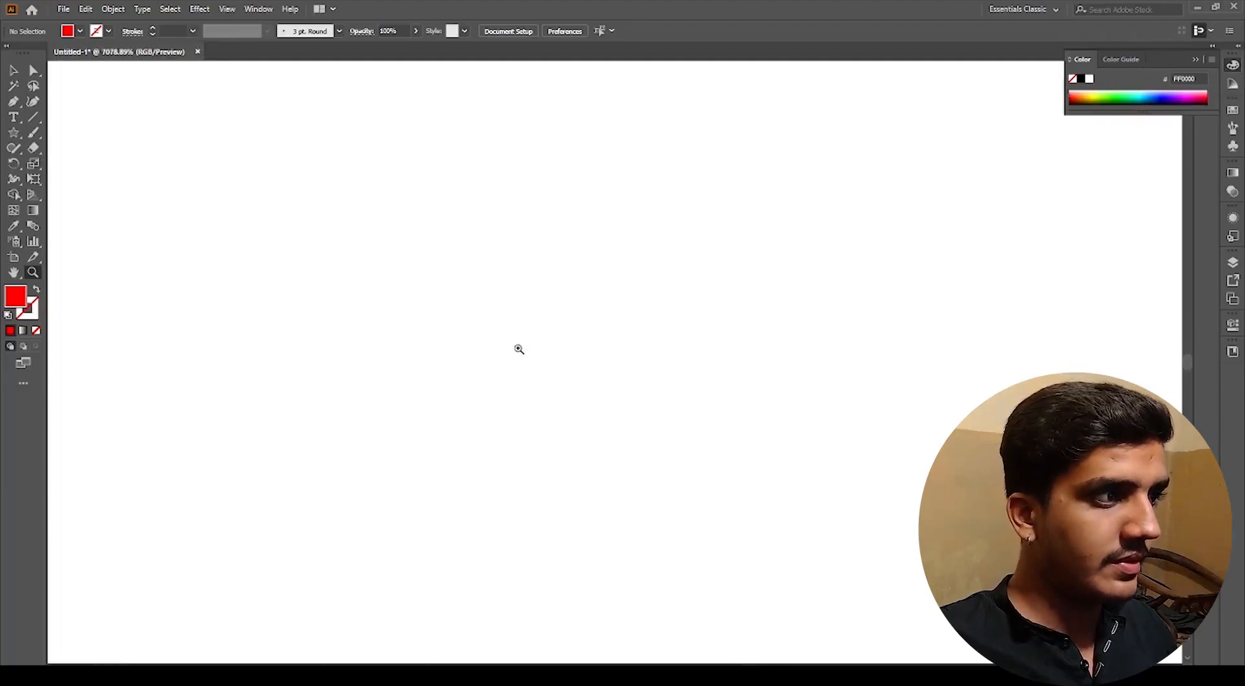
# Step: Select all and scale the star ring down to about 215 × 216 px by its side handle
pyautogui.hotkey('ctrl', 'a')
pyautogui.keyDown('alt'); pyautogui.click(517, 347); pyautogui.keyUp('alt')
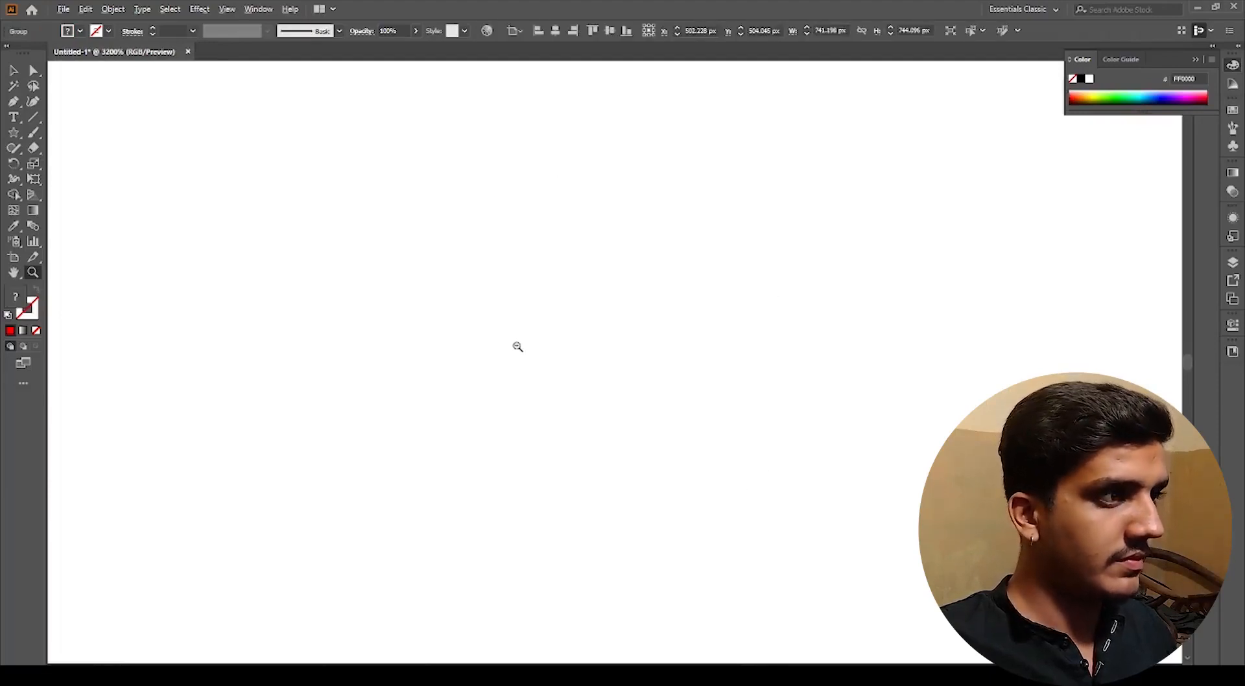
pyautogui.press('v')
pyautogui.scroll(-9, 517, 349)
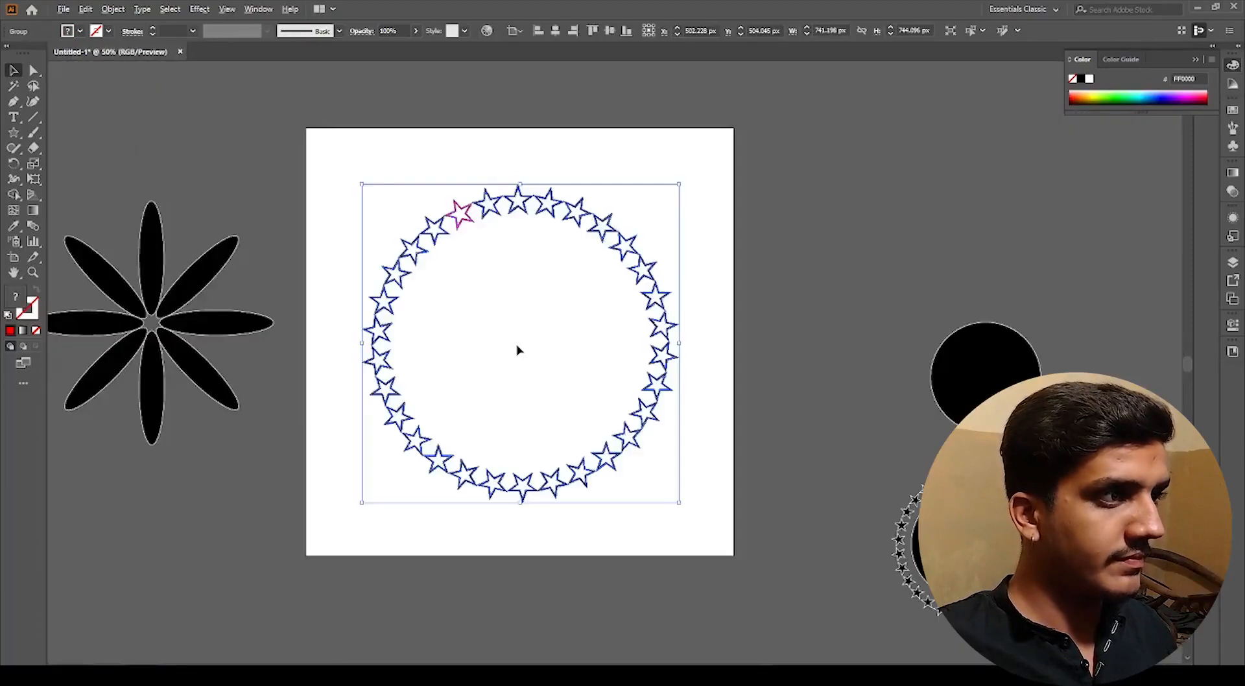
pyautogui.moveTo(683, 346); pyautogui.dragTo(567, 343)
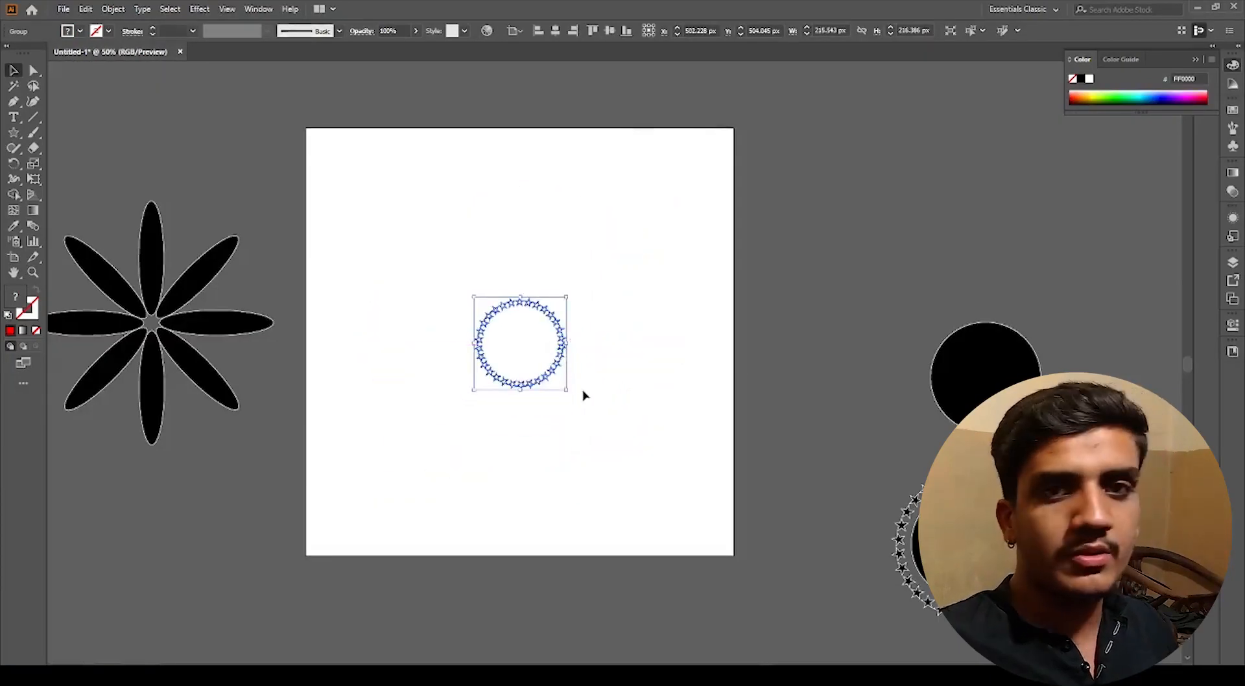
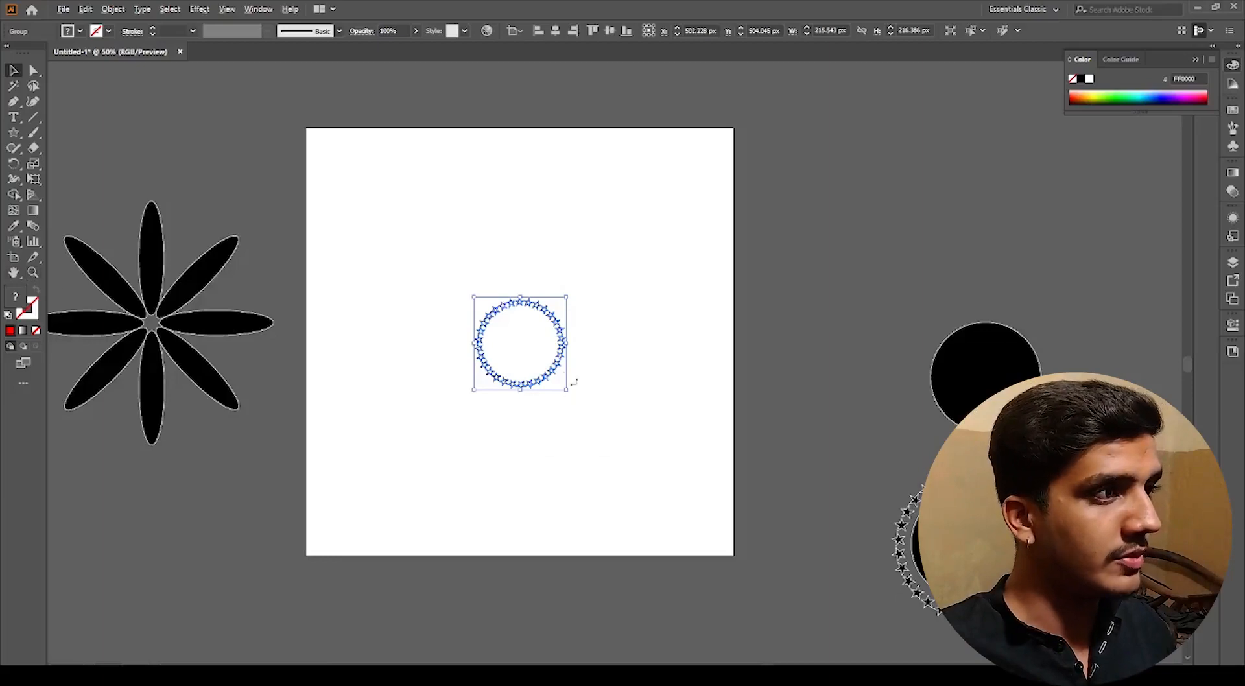
# Step: Shrink the star ring further by its side handle
pyautogui.scroll(3, 535, 360)
pyautogui.moveTo(465, 297); pyautogui.dragTo(506, 326)
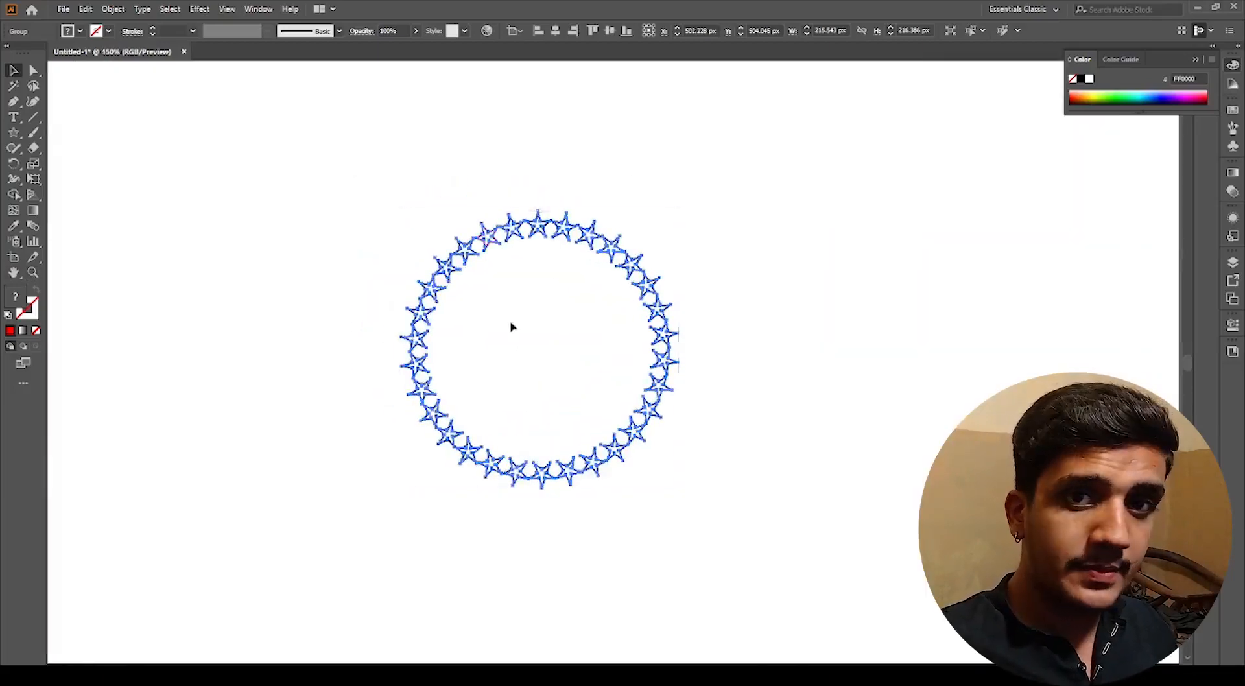
pyautogui.click(14, 273)
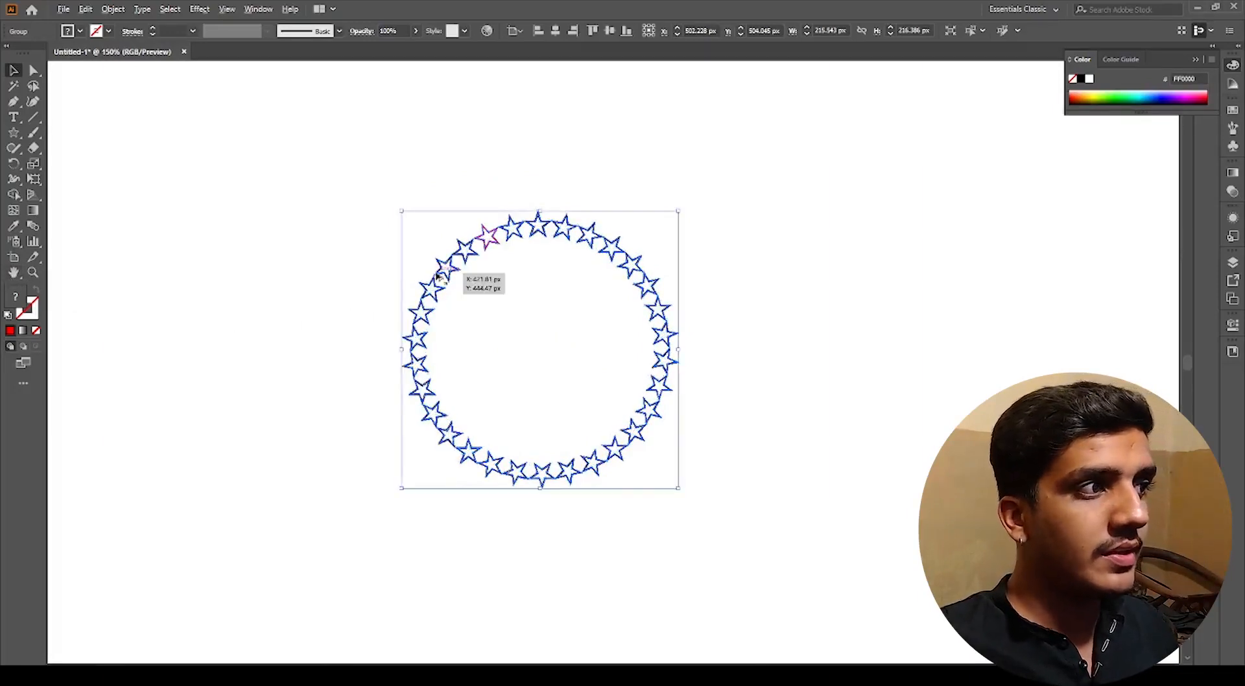
pyautogui.scroll(1, 634, 331)
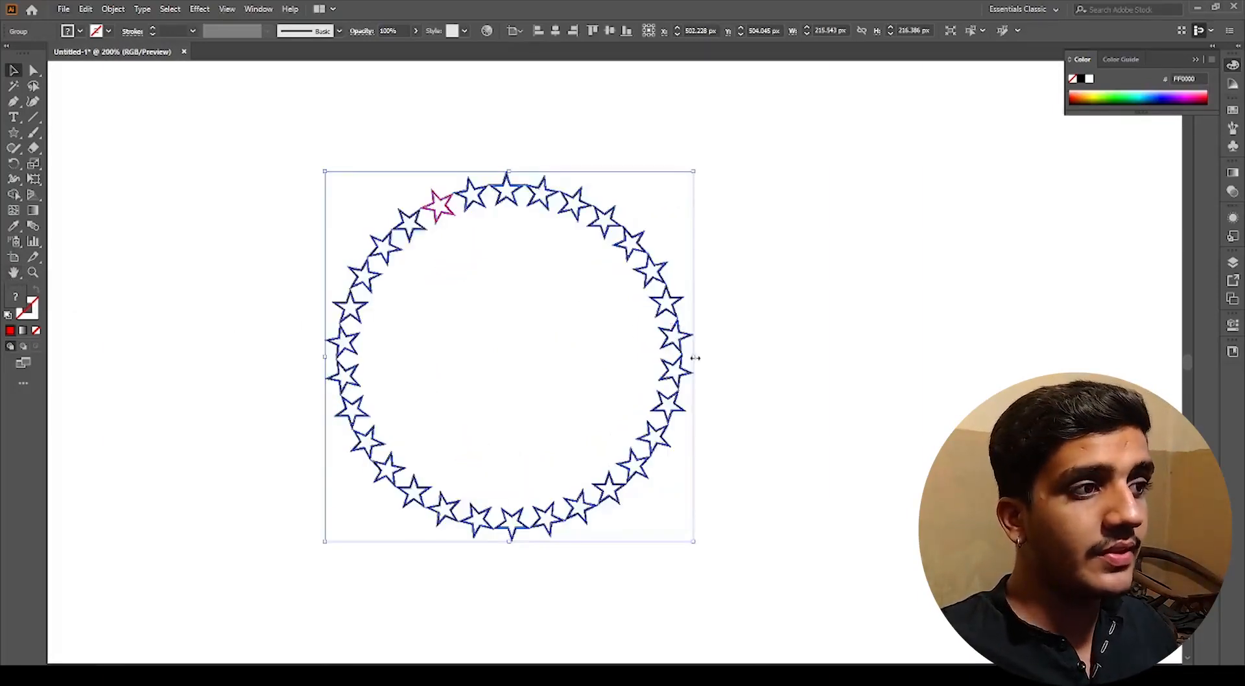
pyautogui.moveTo(691, 358); pyautogui.dragTo(543, 356)
pyautogui.click(495, 339)
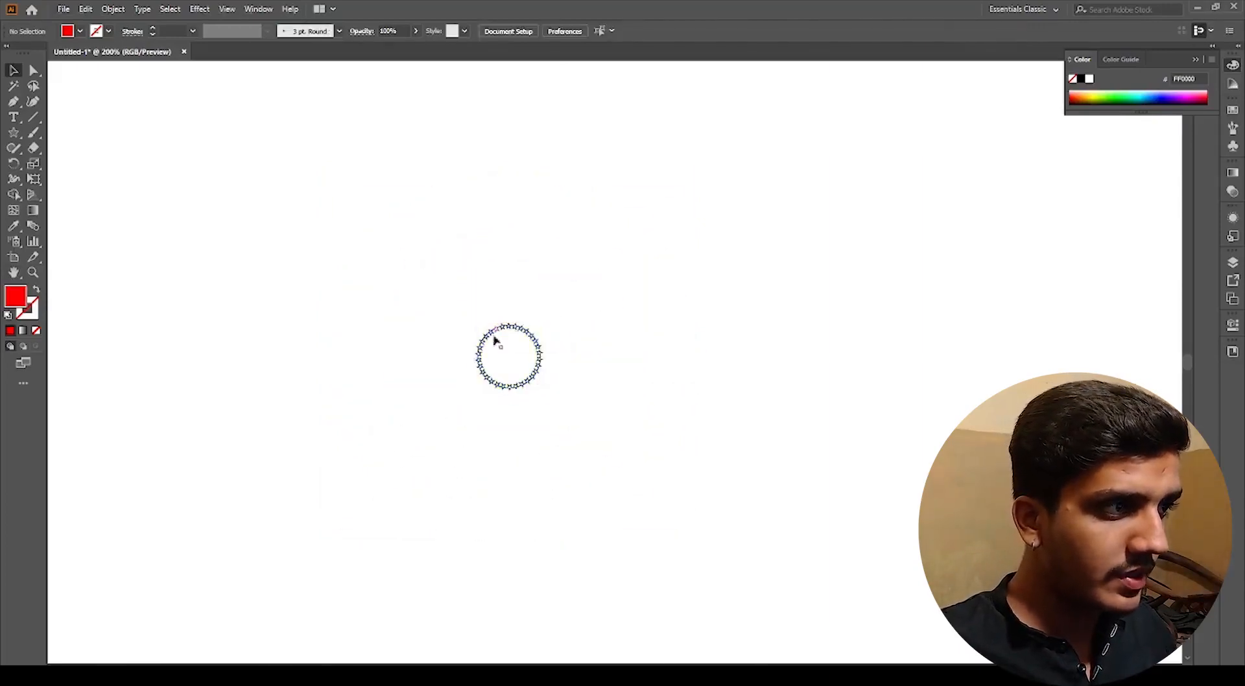
# Step: Zoom in and out around the star ring to inspect the red star among the outlined stars
pyautogui.scroll(4, 498, 342)
pyautogui.scroll(2, 548, 365)
pyautogui.scroll(1, 547, 323)
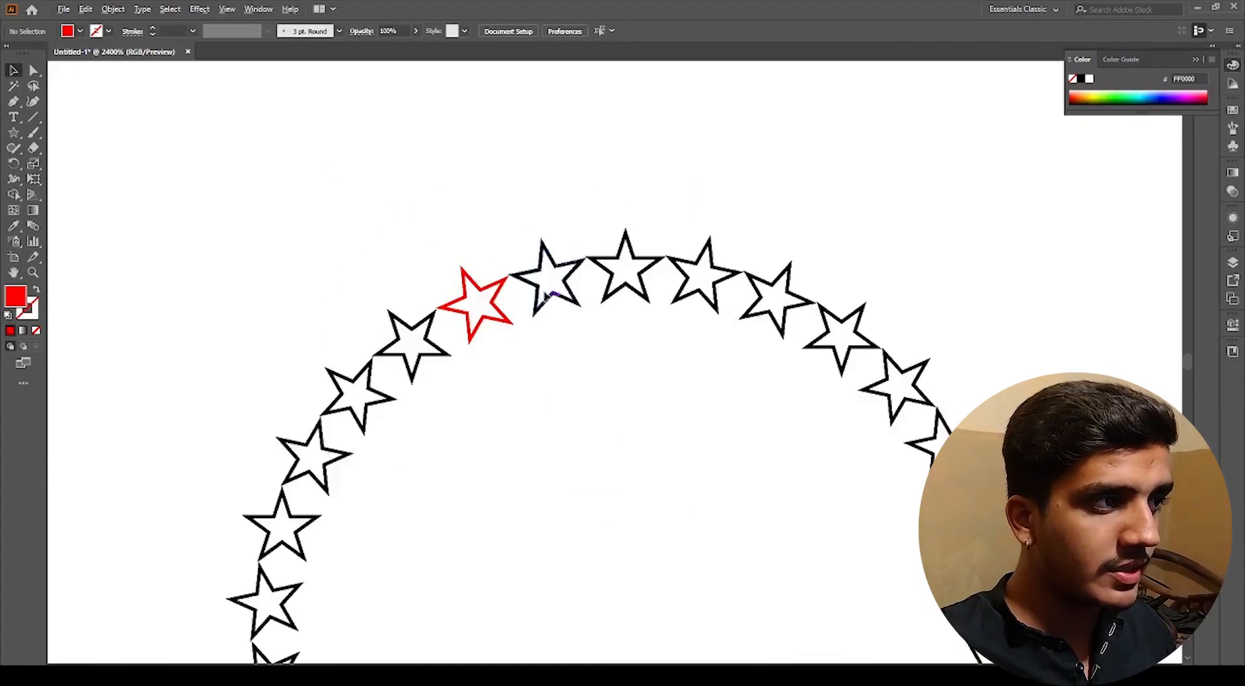
pyautogui.scroll(2, 546, 305)
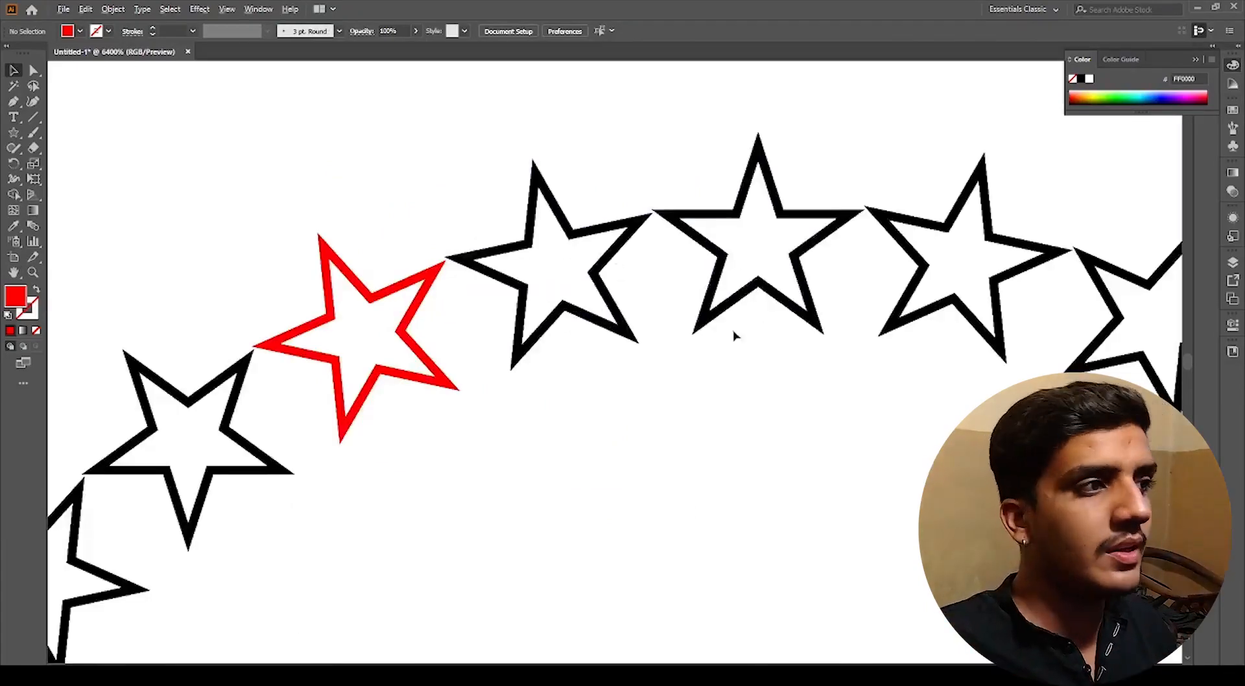
pyautogui.scroll(-15, 734, 335)
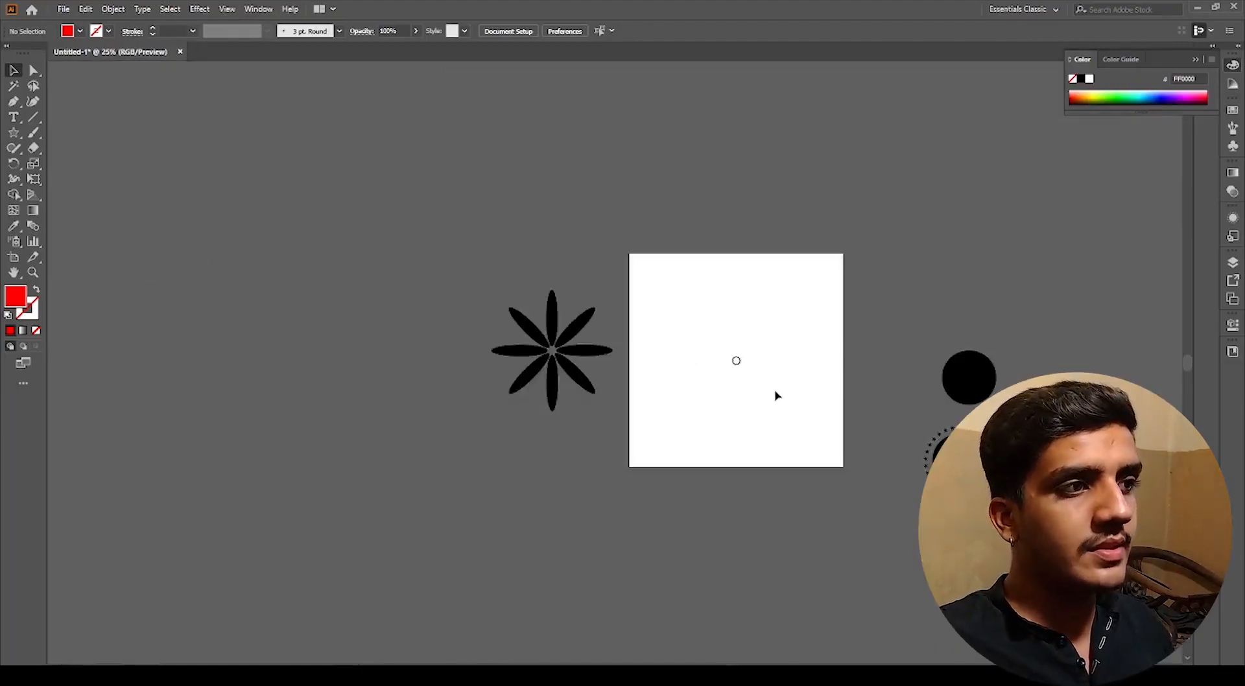
pyautogui.scroll(8, 741, 377)
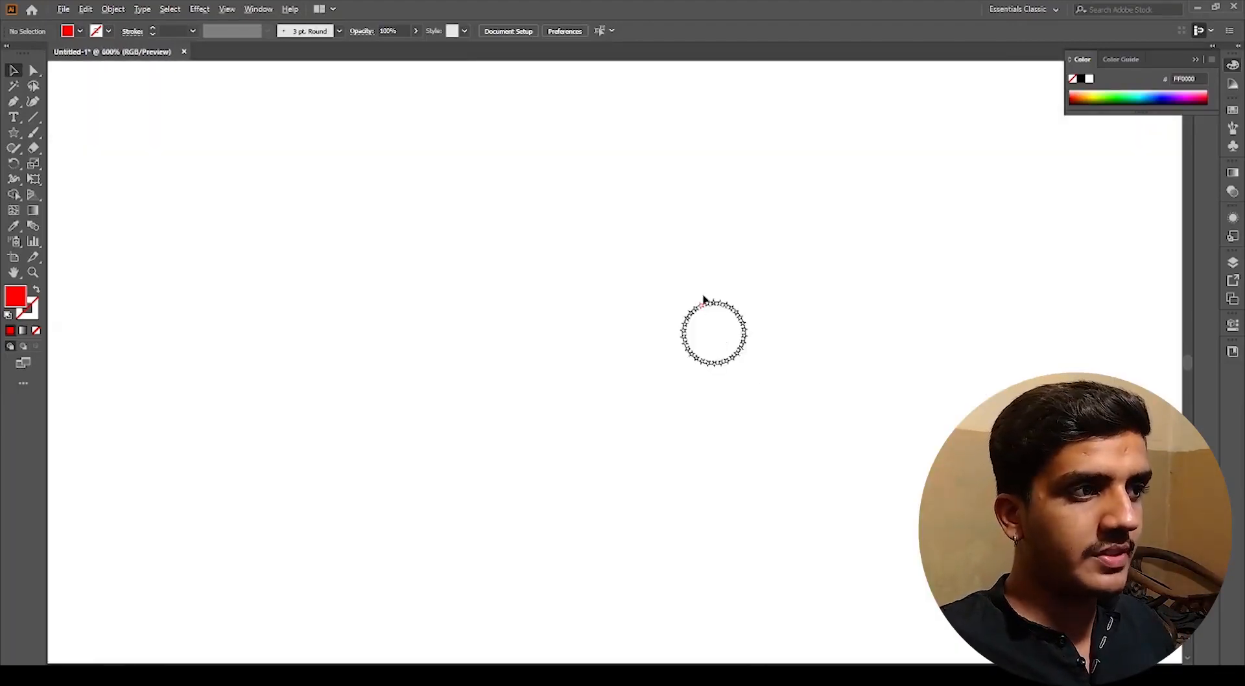
pyautogui.scroll(5, 704, 300)
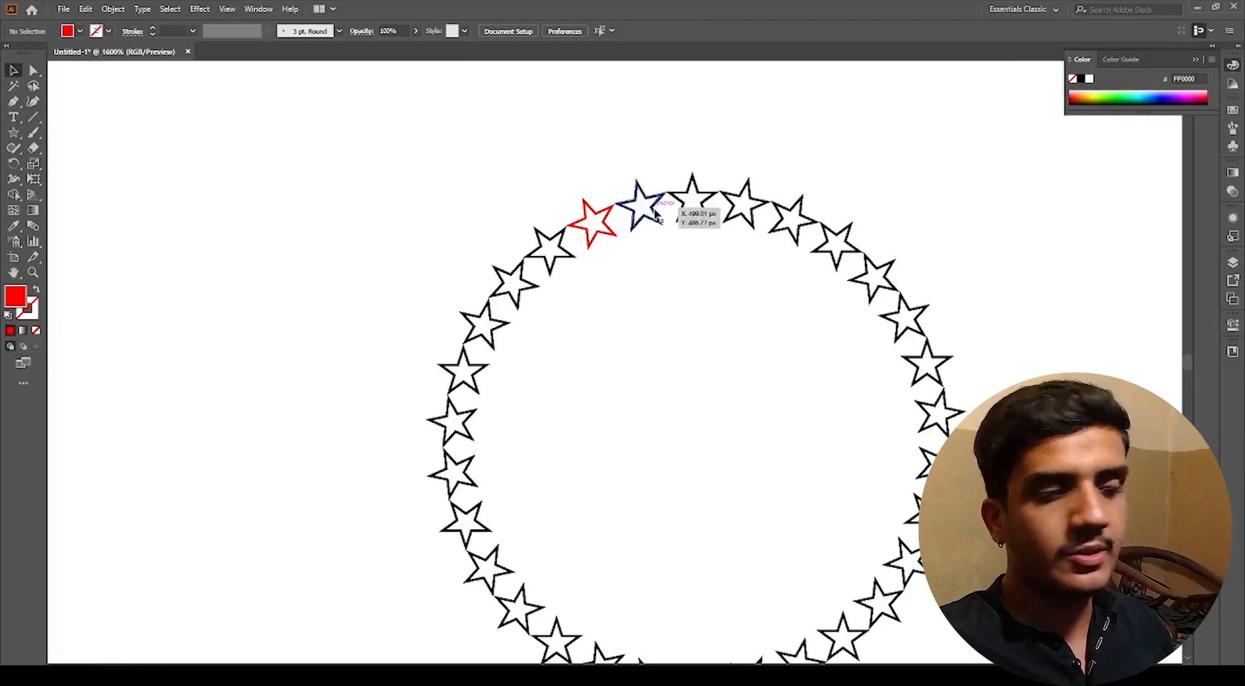
pyautogui.scroll(-3, 655, 213)
pyautogui.scroll(-2, 778, 389)
pyautogui.moveTo(795, 375); pyautogui.dragTo(653, 389)
pyautogui.scroll(-2, 673, 347)
# Step: Enlarge the star ring to about 247 × 248 px and move it beside the artboard
pyautogui.click(563, 319)
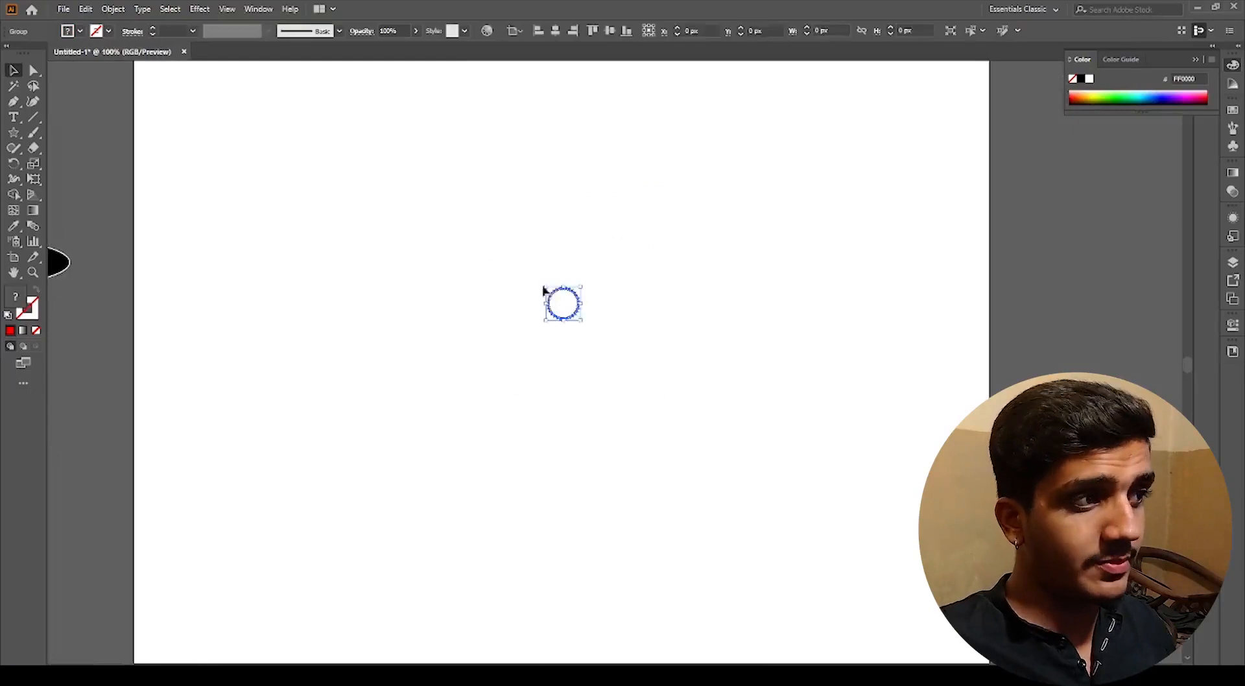
pyautogui.moveTo(582, 321); pyautogui.dragTo(667, 408)
pyautogui.scroll(-3, 625, 310)
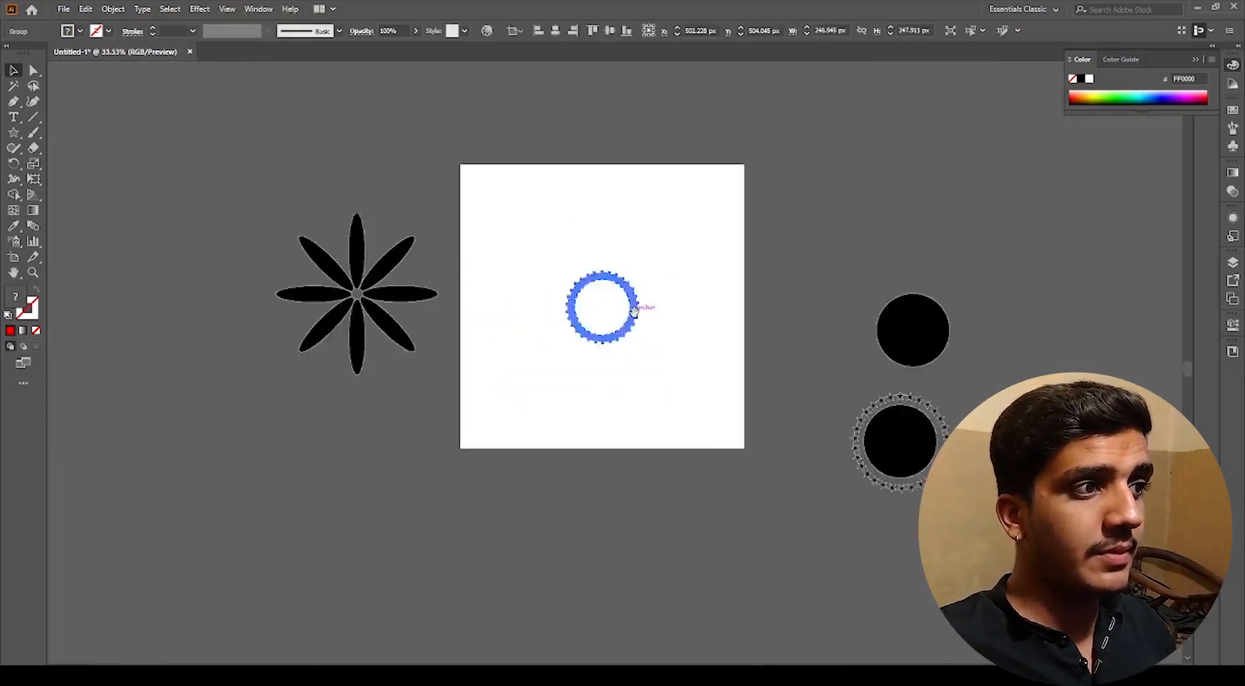
pyautogui.moveTo(637, 322); pyautogui.dragTo(821, 265)
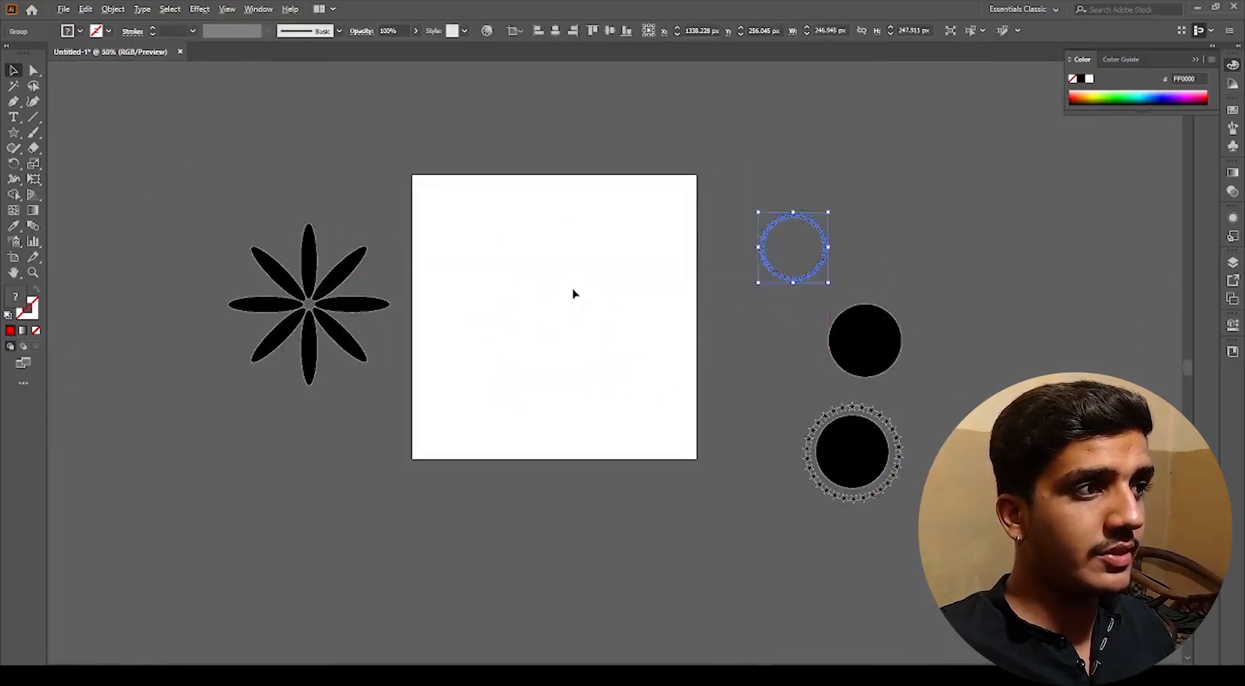
# Step: Draw a rectangle about 626 × 169 px in the upper part of the artboard with the Rectangle tool
pyautogui.scroll(2, 568, 290)
pyautogui.moveTo(551, 265); pyautogui.dragTo(548, 324)
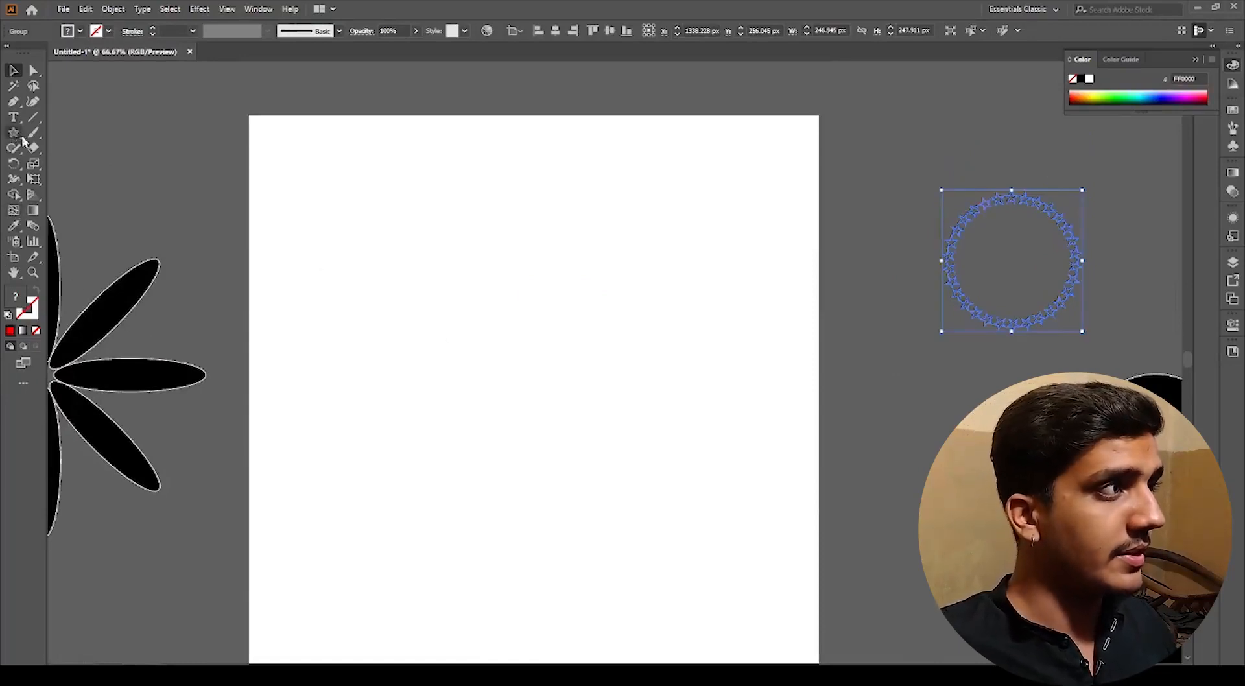
pyautogui.moveTo(14, 133); pyautogui.dragTo(71, 134)
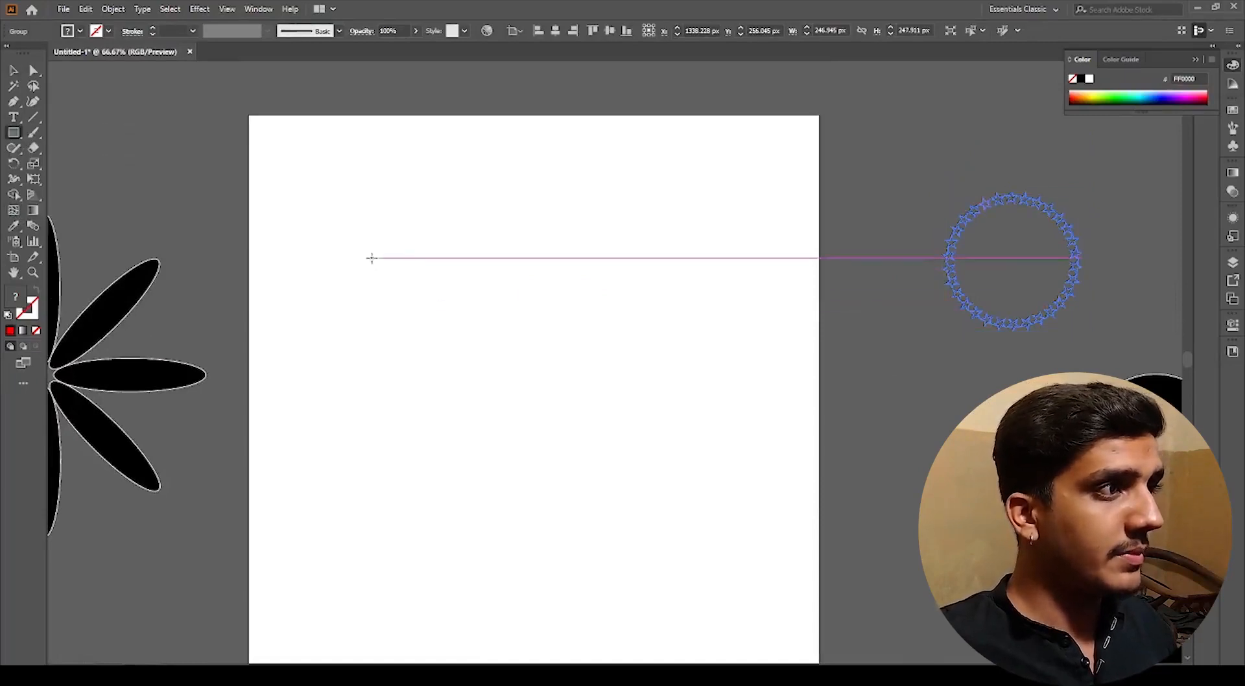
pyautogui.moveTo(372, 259)
pyautogui.mouseDown()
pyautogui.moveTo(686, 368)
pyautogui.moveTo(729, 354)
pyautogui.mouseUp()
pyautogui.press('v')
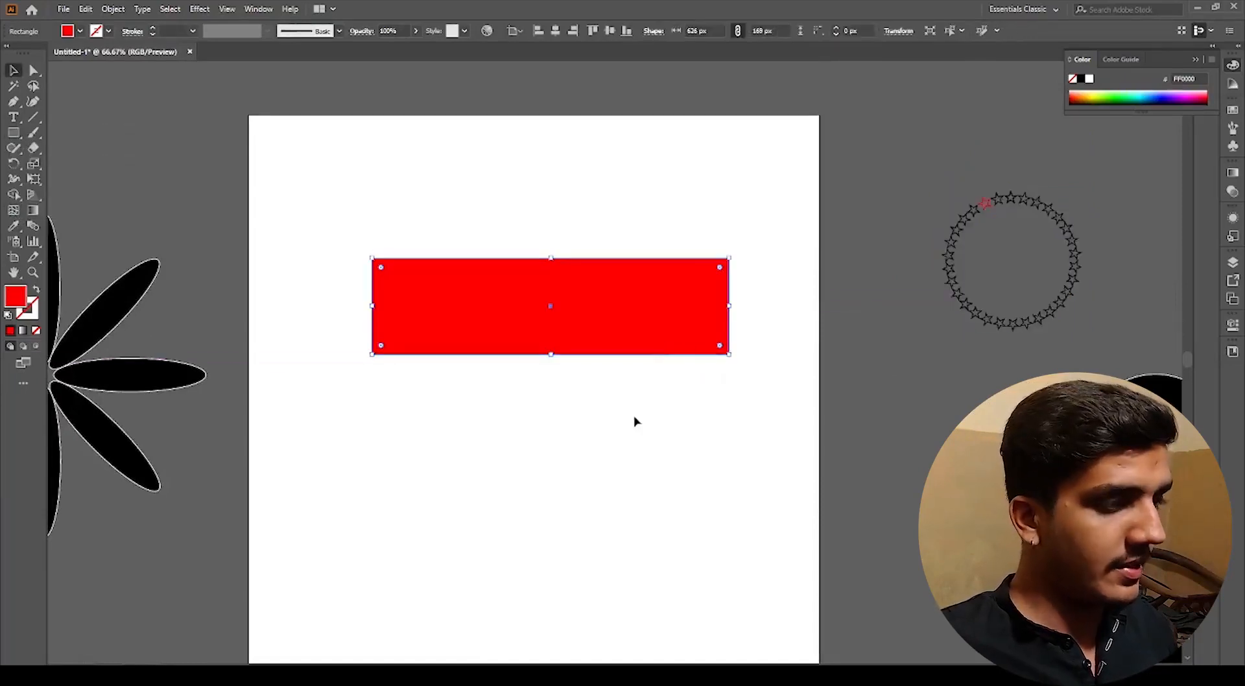
# Step: Reduce the rectangle's height to about 81 px by its bottom handle
pyautogui.click(633, 419)
pyautogui.scroll(1, 507, 324)
pyautogui.click(569, 331)
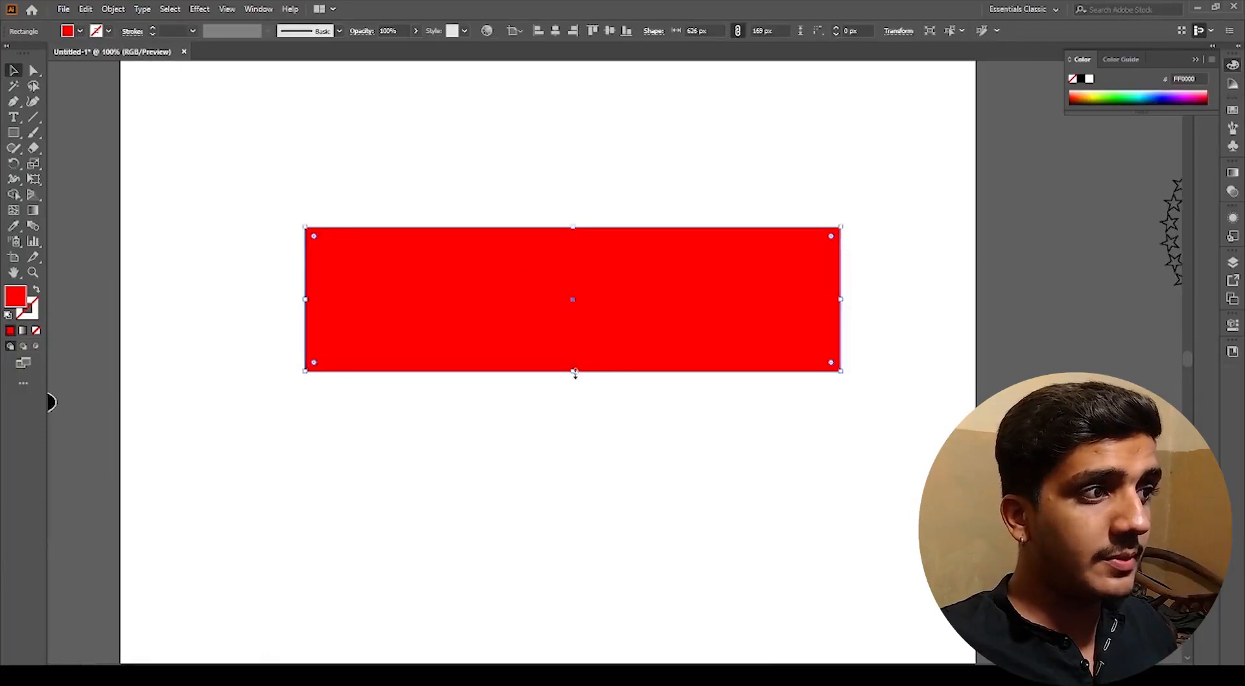
pyautogui.moveTo(584, 371); pyautogui.dragTo(598, 296)
pyautogui.hotkey('ctrl', 'shift', 'a')
pyautogui.click(651, 295)
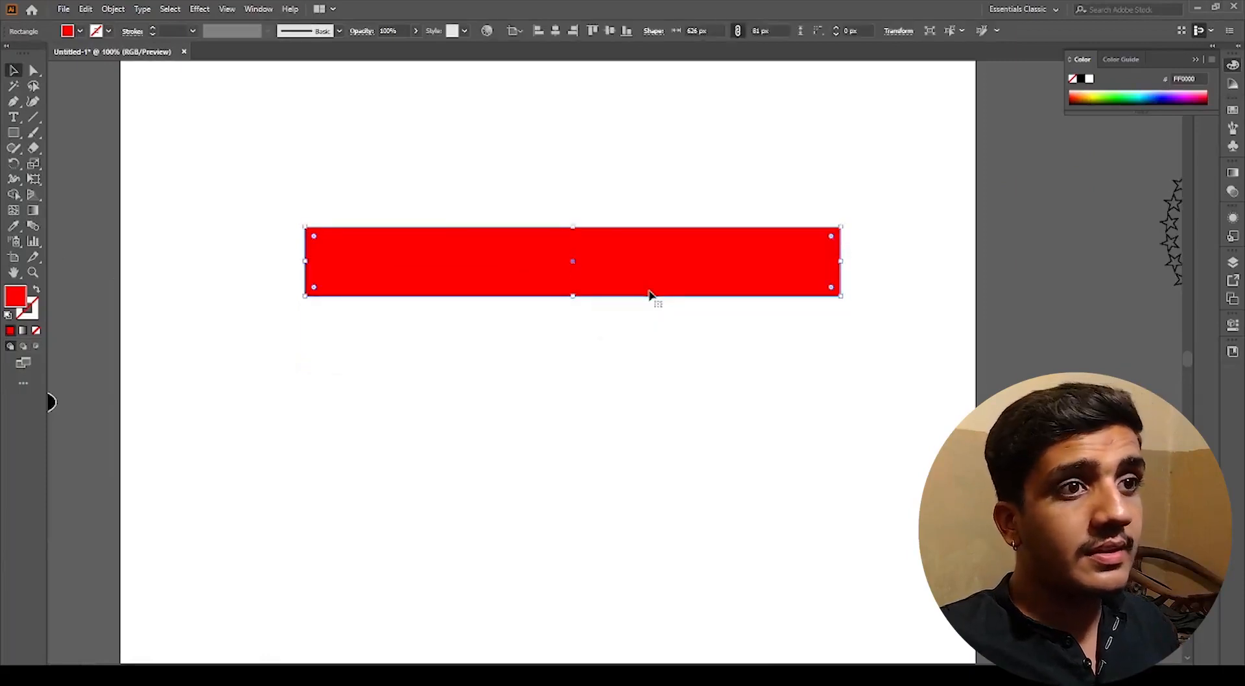
# Step: Apply the default white-to-black gradient fill to the rectangle
pyautogui.click(1232, 174)
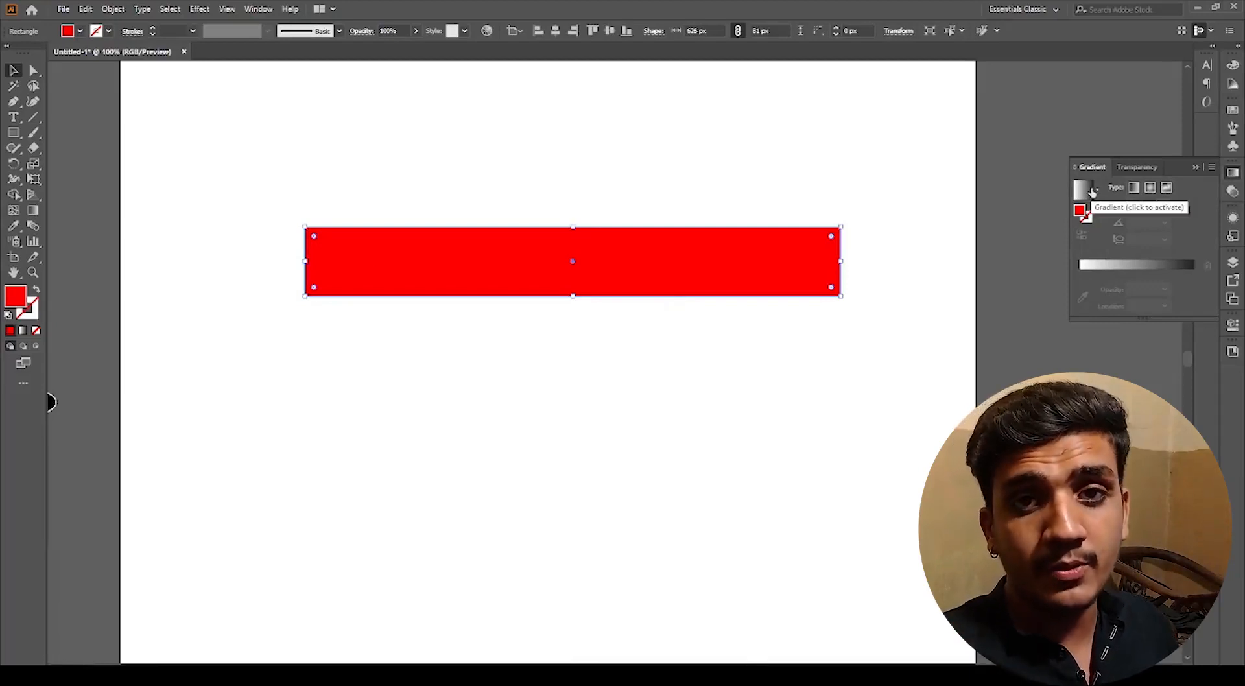
pyautogui.click(1095, 267)
pyautogui.click(634, 350)
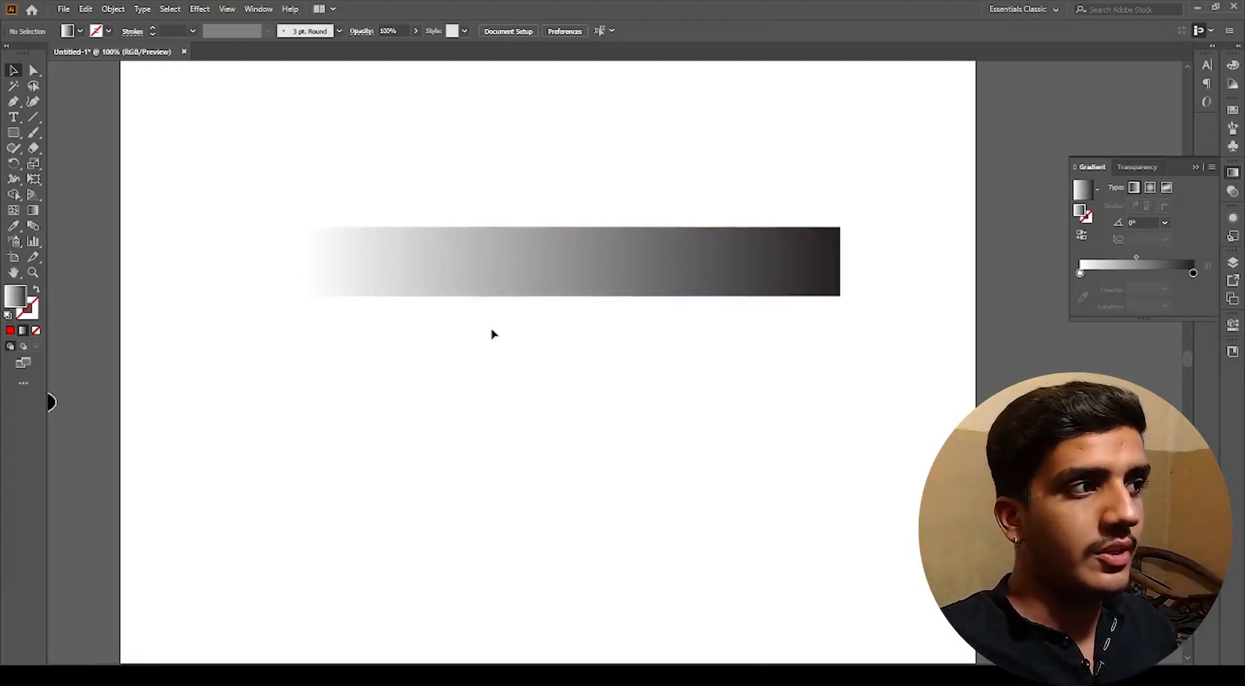
# Step: Move the rectangle lower and apply the Purple, Orange gradient preset to it
pyautogui.moveTo(510, 301); pyautogui.dragTo(505, 344)
pyautogui.moveTo(526, 270); pyautogui.dragTo(523, 341)
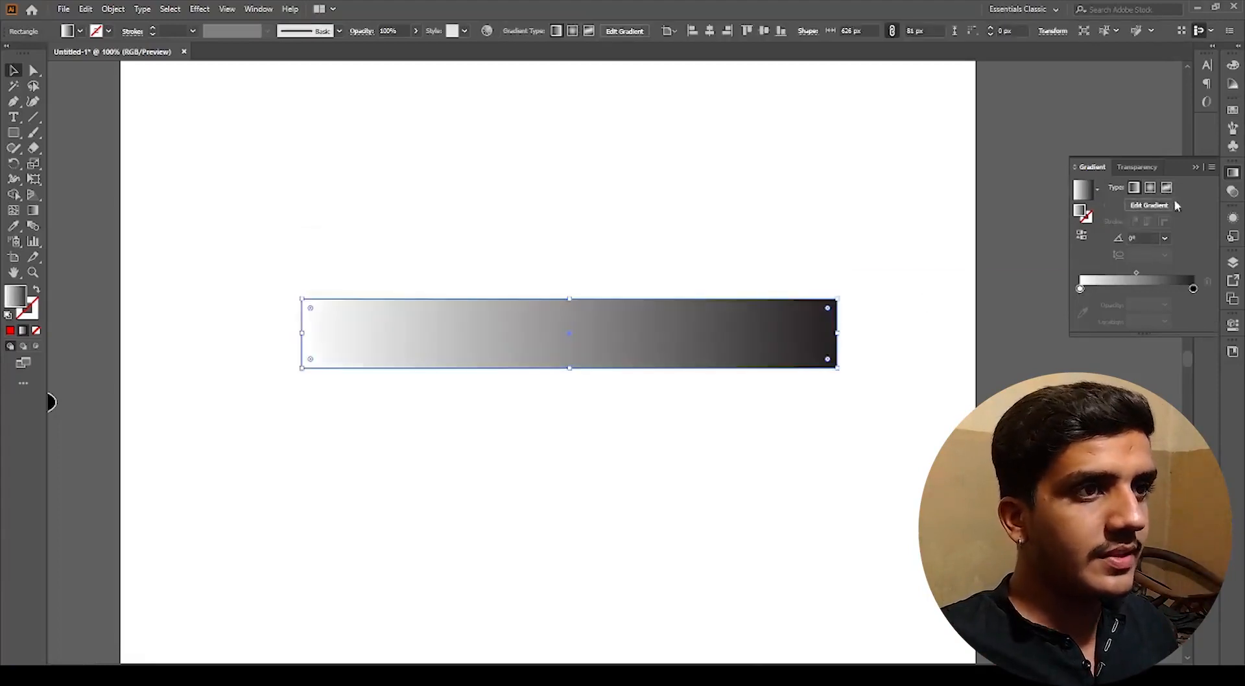
pyautogui.click(1098, 192)
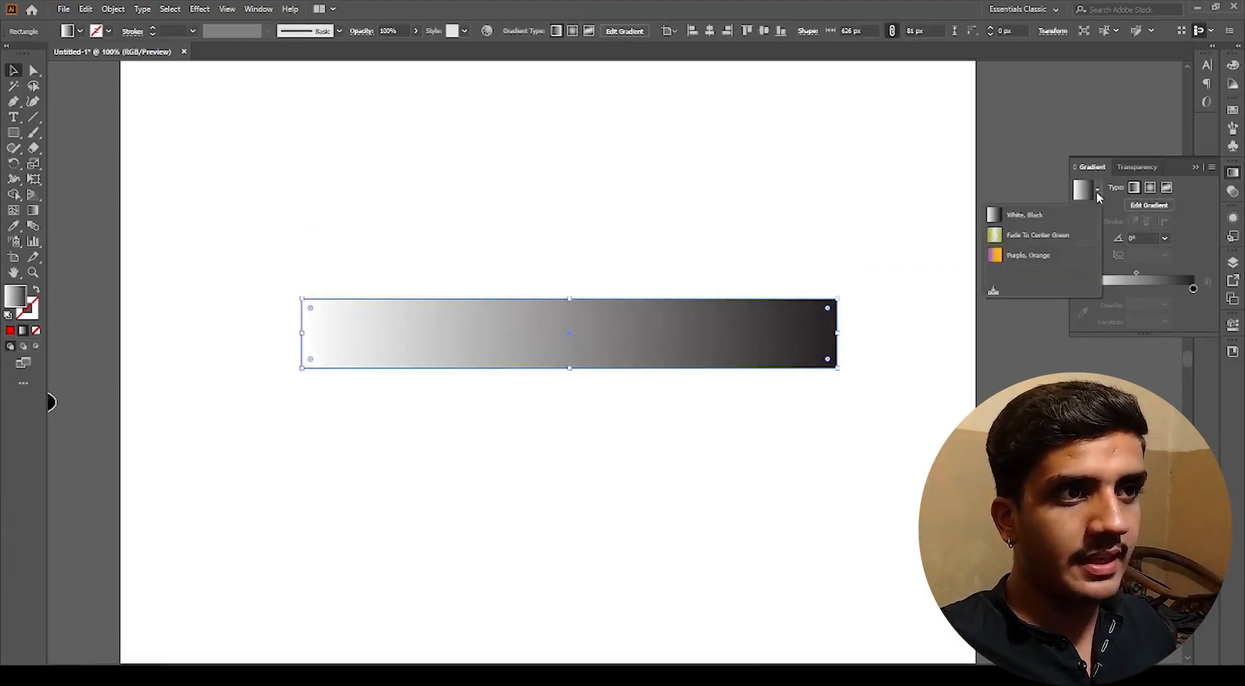
pyautogui.click(1018, 258)
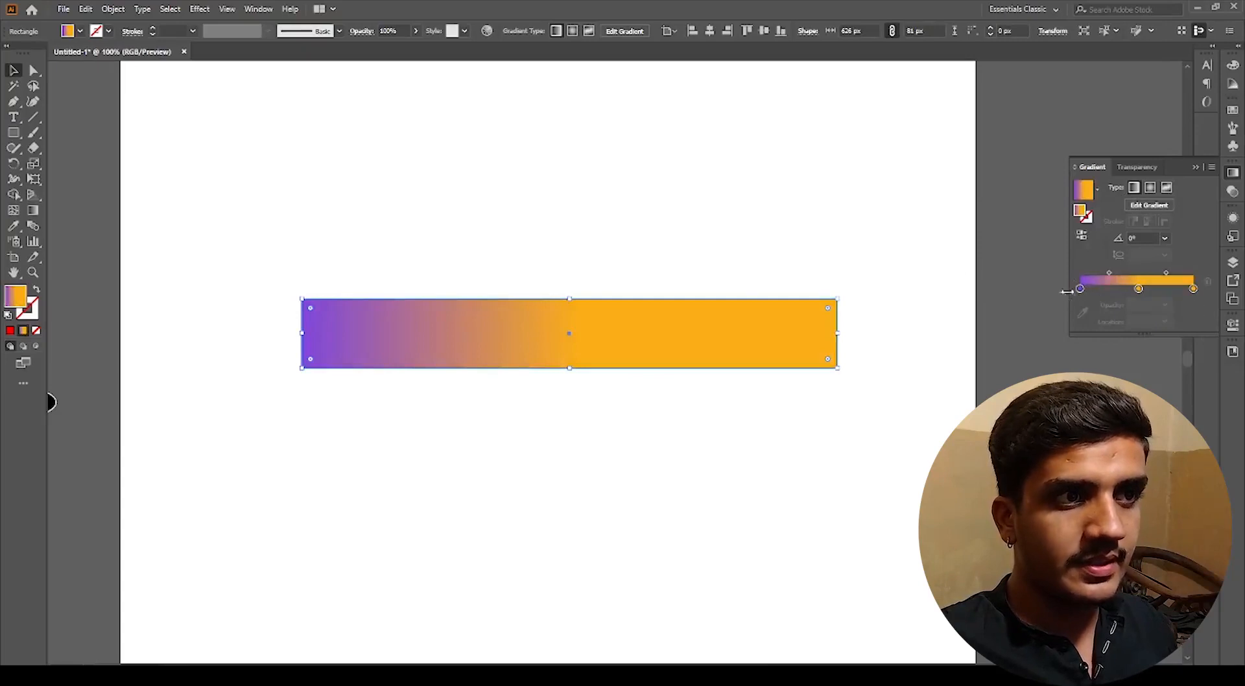
# Step: Add gradient stops so purple and orange bands alternate, placing one stop at about 26% location
pyautogui.click(1103, 289)
pyautogui.moveTo(1103, 289); pyautogui.dragTo(1109, 289)
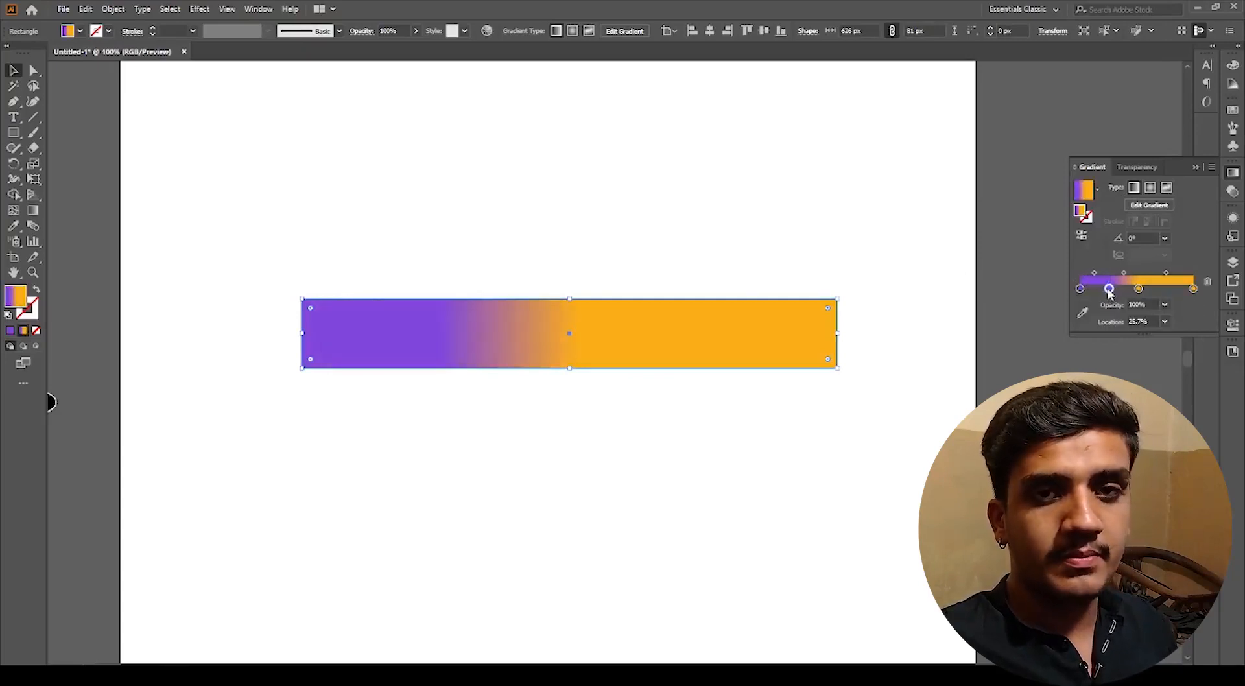
pyautogui.moveTo(1110, 289)
pyautogui.mouseDown()
pyautogui.moveTo(1161, 292)
pyautogui.moveTo(1121, 290)
pyautogui.mouseUp()
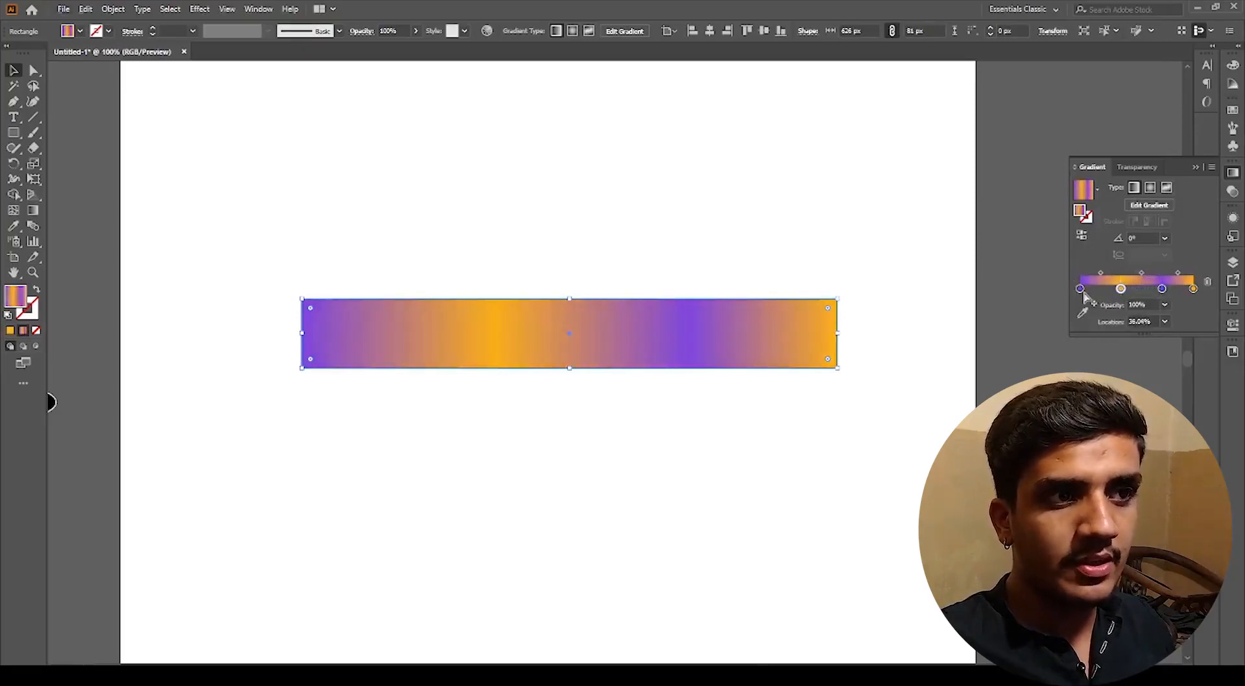
# Step: Try adding extra gradient stops near the slider's left end, removing and undoing them
pyautogui.click(1099, 292)
pyautogui.moveTo(1098, 291); pyautogui.dragTo(1103, 291)
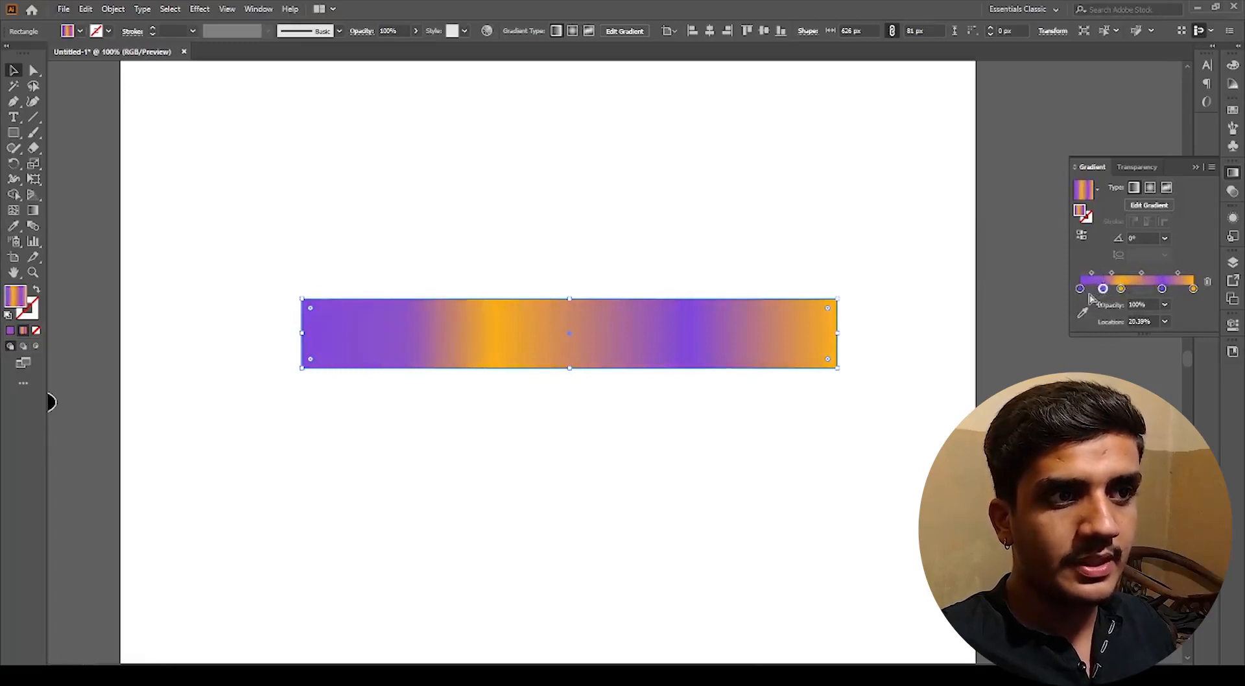
pyautogui.click(1090, 291)
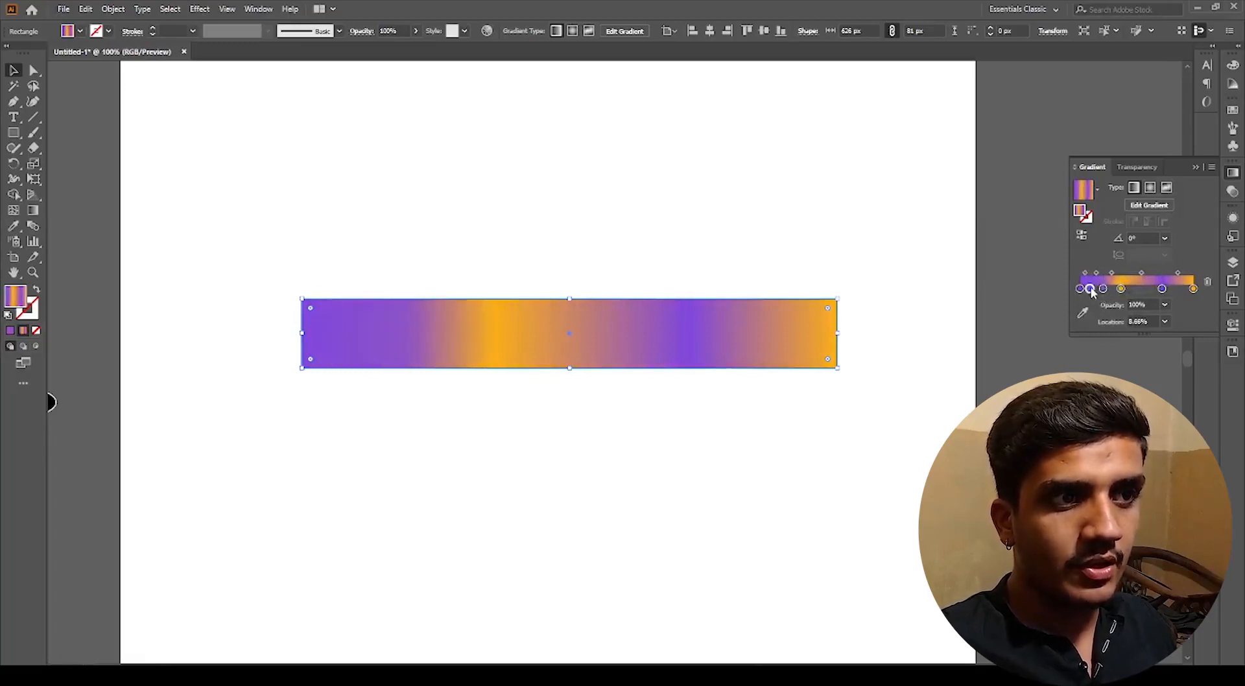
pyautogui.moveTo(1090, 291); pyautogui.dragTo(1115, 349)
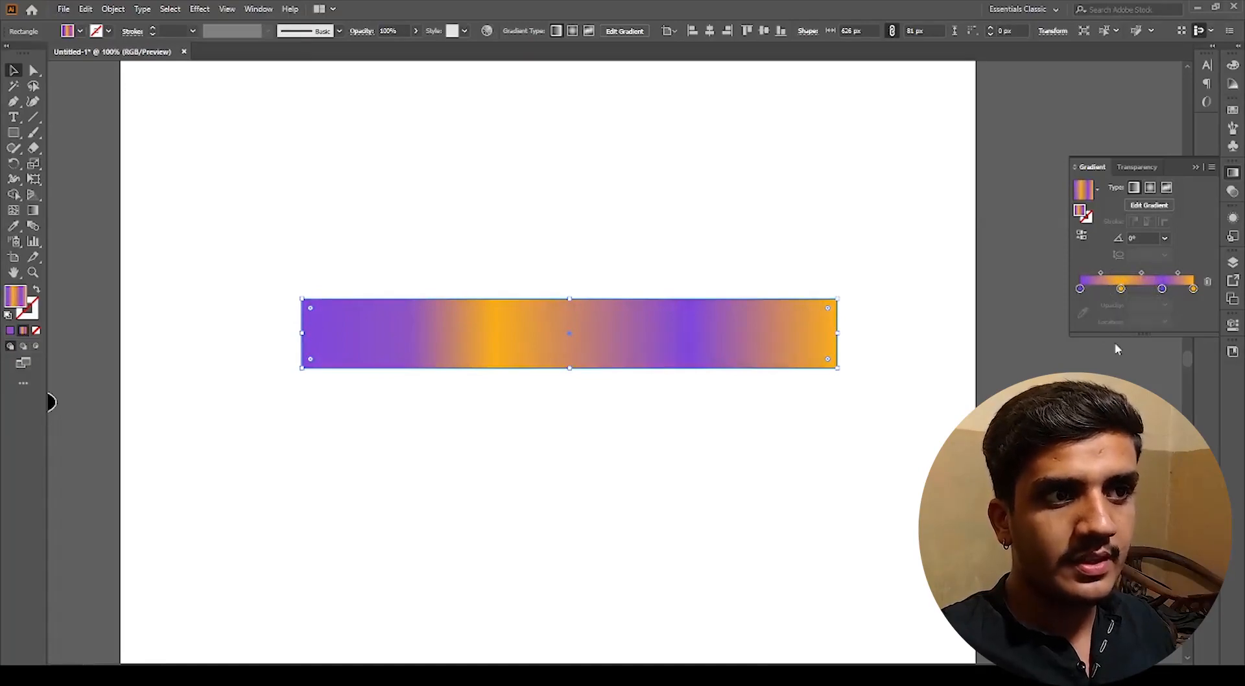
pyautogui.moveTo(1123, 294); pyautogui.dragTo(1110, 366)
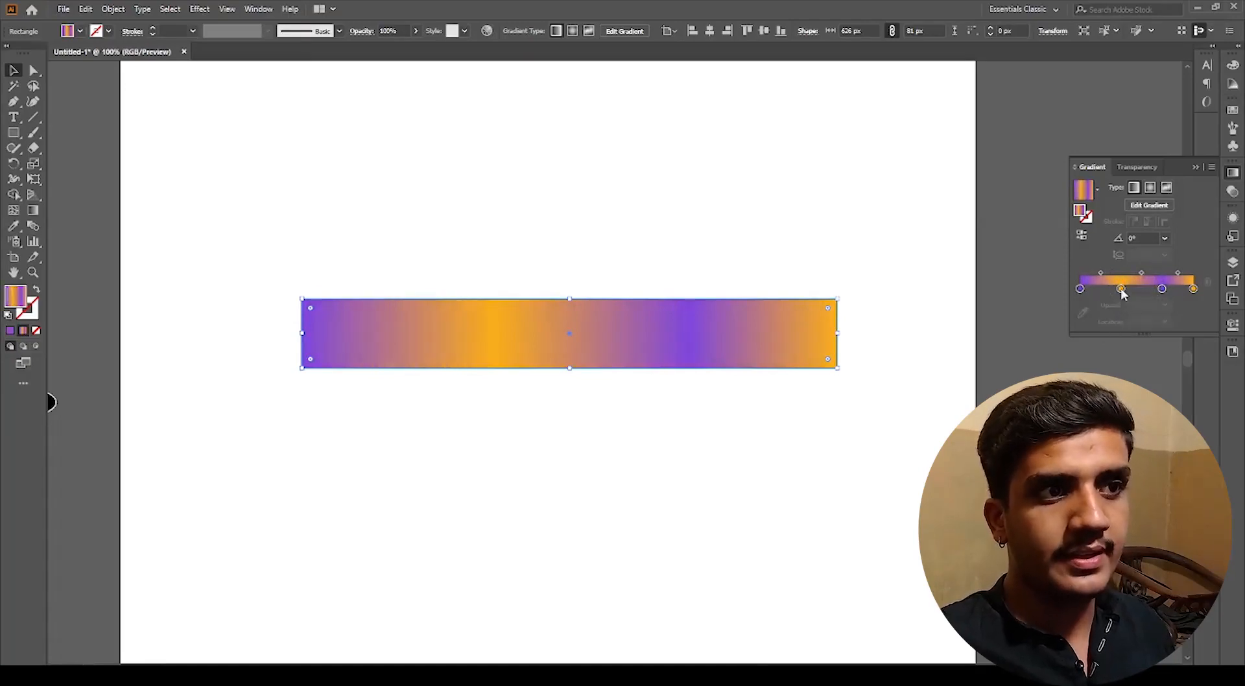
pyautogui.moveTo(1161, 291); pyautogui.dragTo(1167, 363)
pyautogui.hotkey('ctrl', 'z')
pyautogui.hotkey('ctrl', 'z')
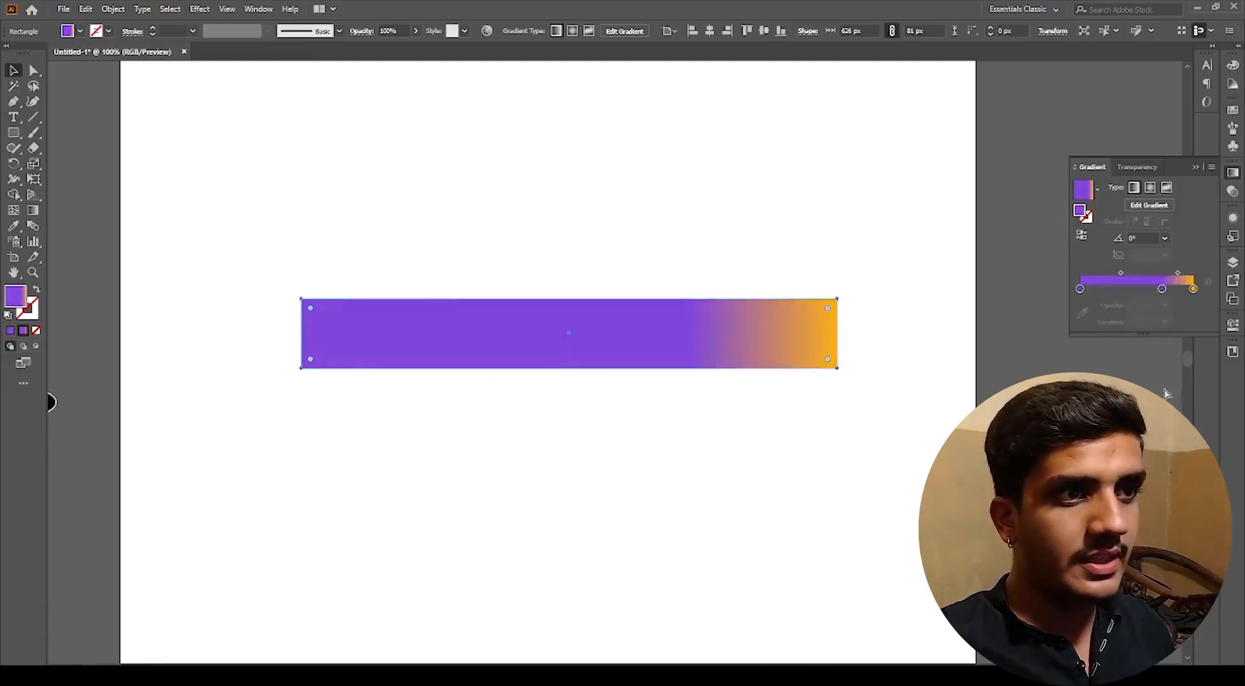
pyautogui.hotkey('ctrl', 'z')
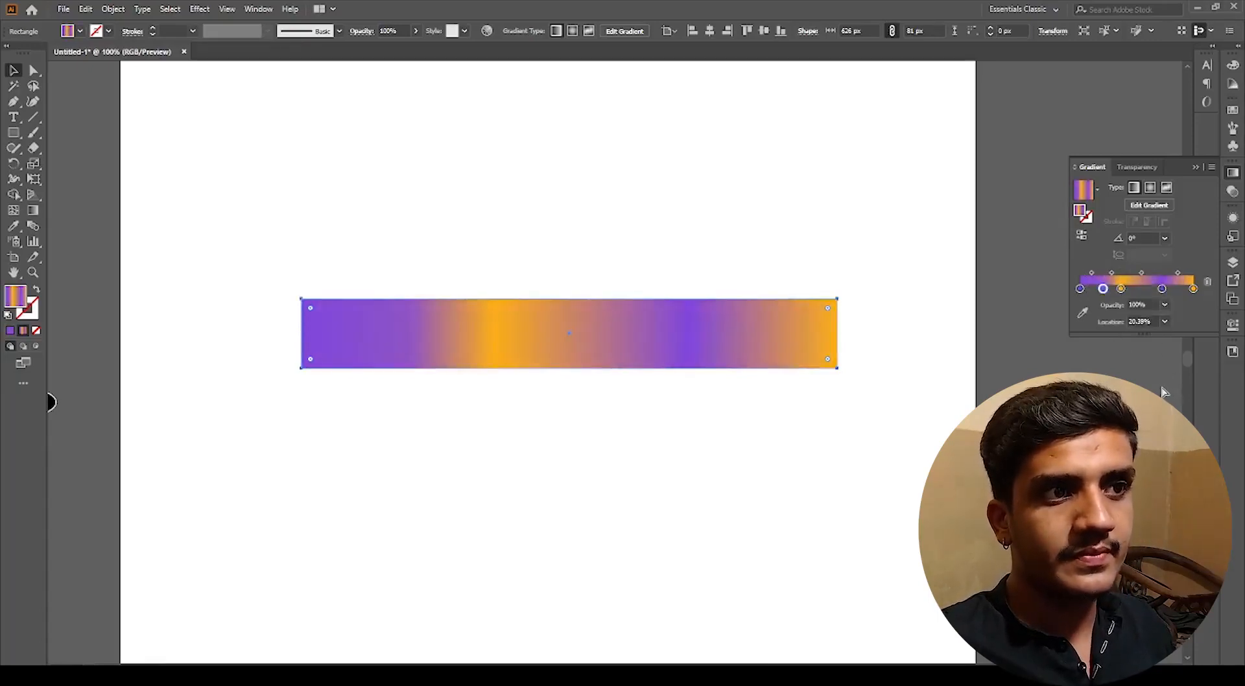
pyautogui.moveTo(1104, 292); pyautogui.dragTo(1116, 305)
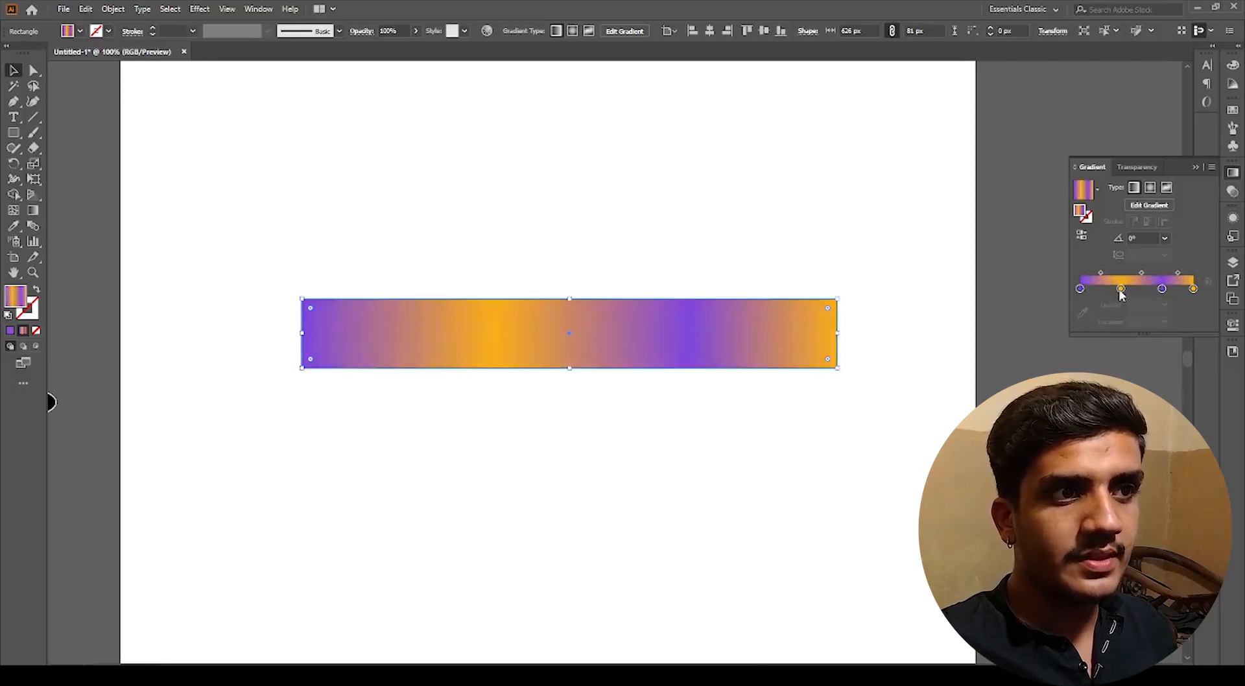
# Step: Set the gradient stop at about 26% to white by sampling the artboard with the eyedropper
pyautogui.click(1120, 292)
pyautogui.click(1083, 313)
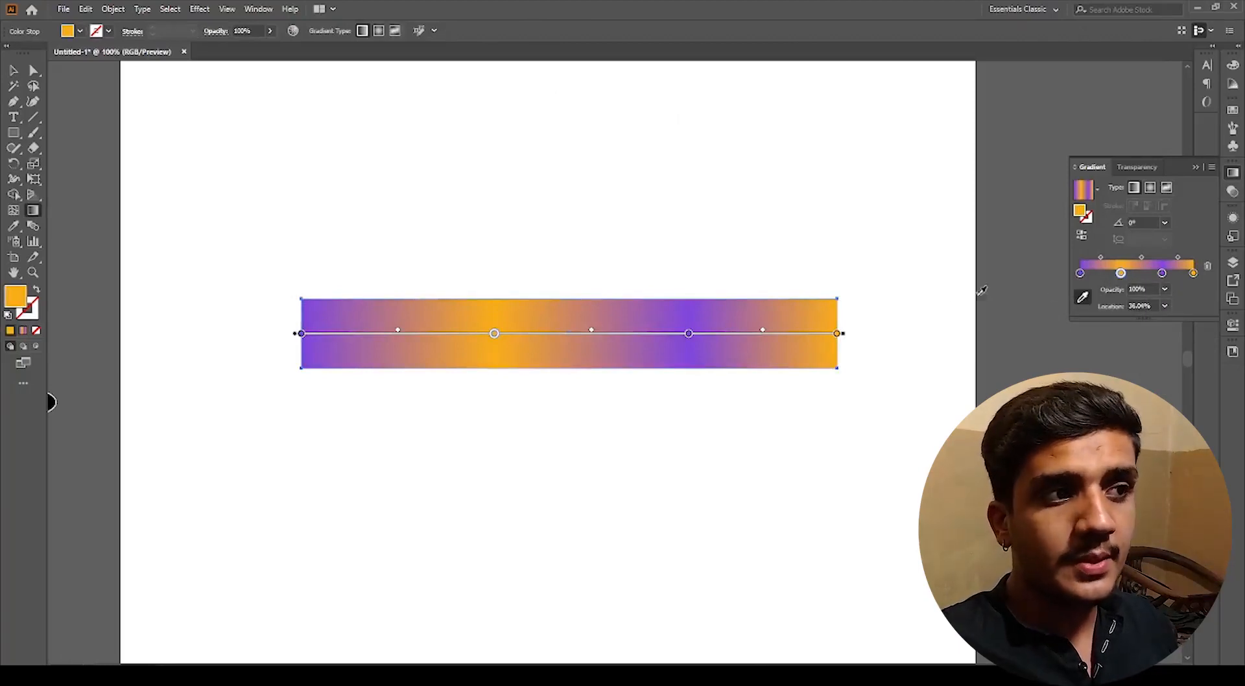
pyautogui.click(944, 300)
pyautogui.press('v')
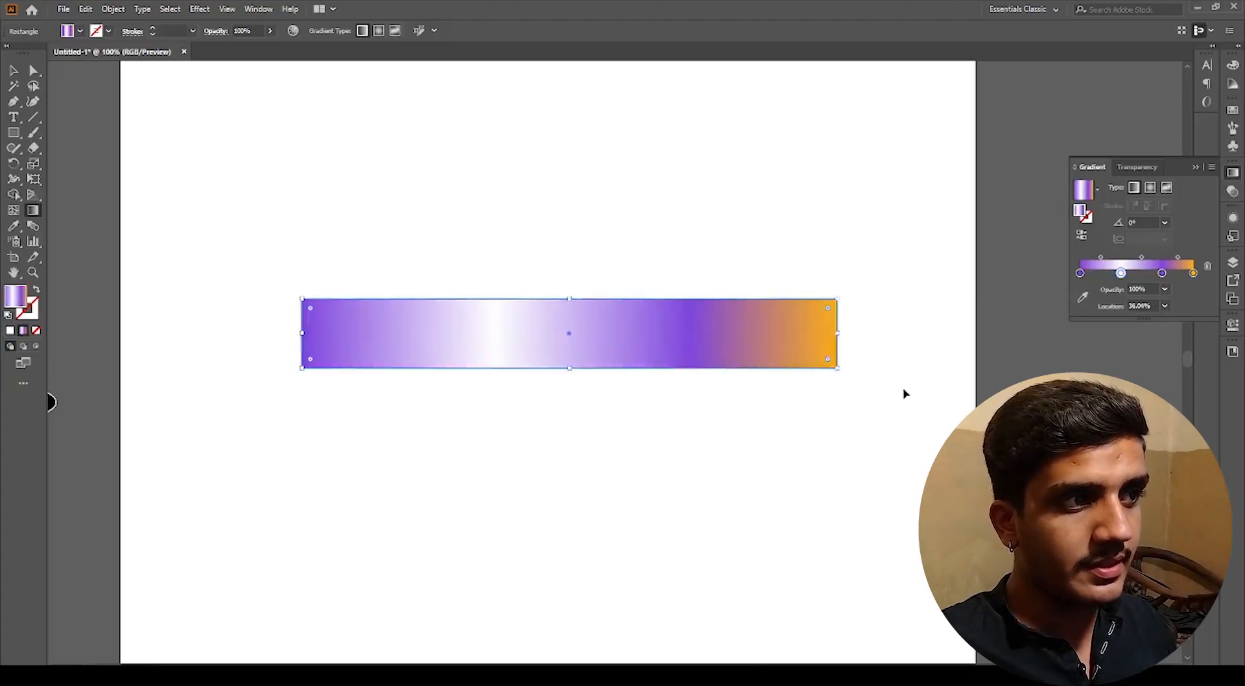
# Step: Reposition the gradient rectangle near the top-left of the artboard
pyautogui.click(886, 399)
pyautogui.moveTo(733, 366); pyautogui.dragTo(655, 332)
pyautogui.click(672, 410)
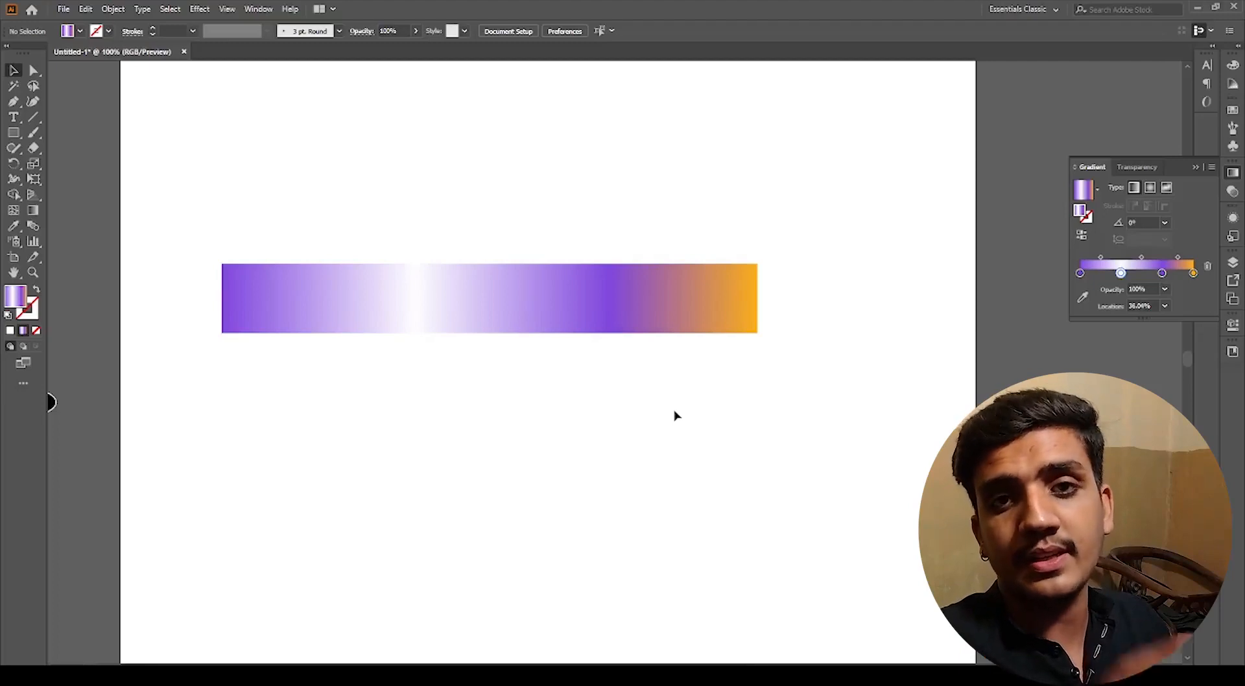
pyautogui.scroll(-1, 671, 412)
pyautogui.moveTo(750, 414); pyautogui.dragTo(655, 403)
pyautogui.click(562, 343)
pyautogui.moveTo(562, 342); pyautogui.dragTo(557, 264)
pyautogui.click(616, 324)
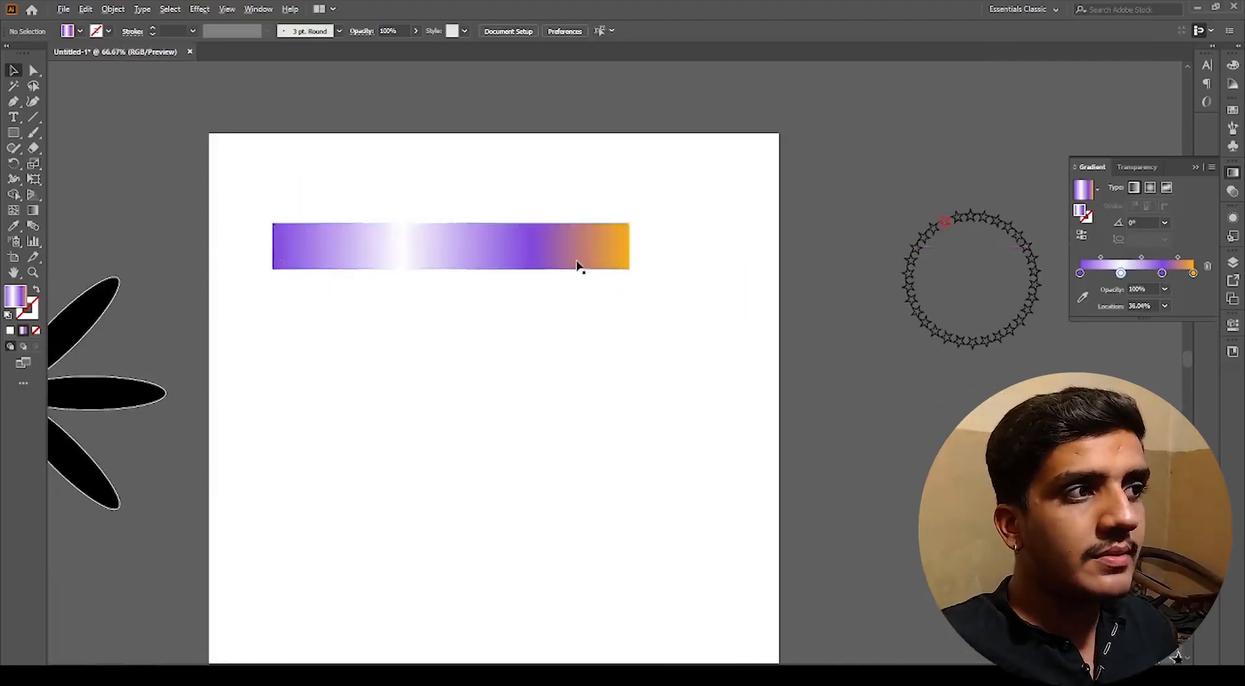
# Step: Set the gradient's last stop to white by sampling the artboard with the eyedropper
pyautogui.scroll(1, 577, 264)
pyautogui.moveTo(629, 309); pyautogui.dragTo(664, 306)
pyautogui.click(593, 257)
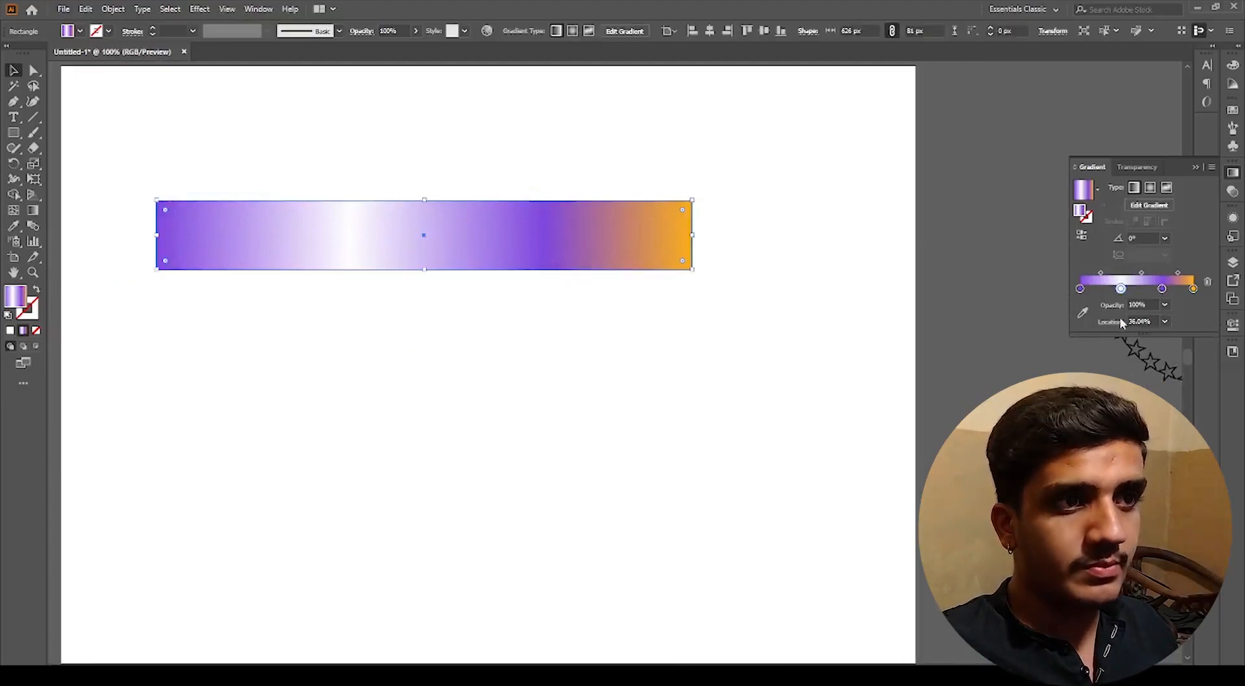
pyautogui.click(1193, 288)
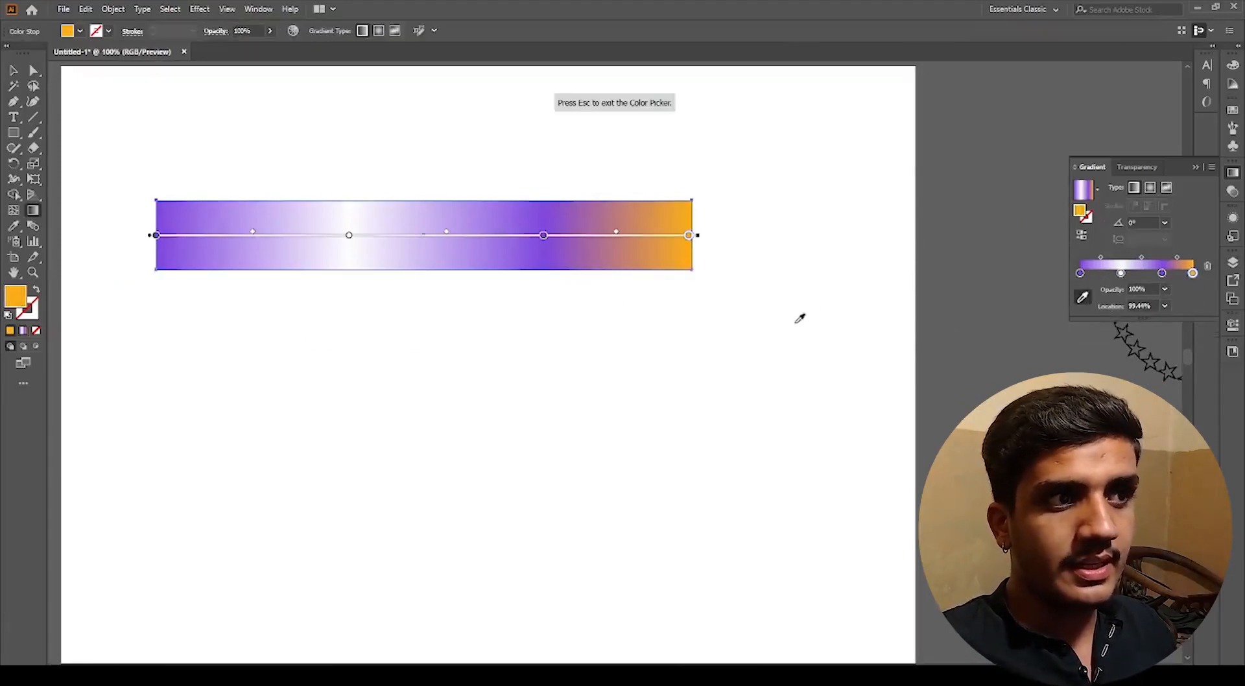
pyautogui.click(880, 375)
pyautogui.press('v')
pyautogui.click(813, 387)
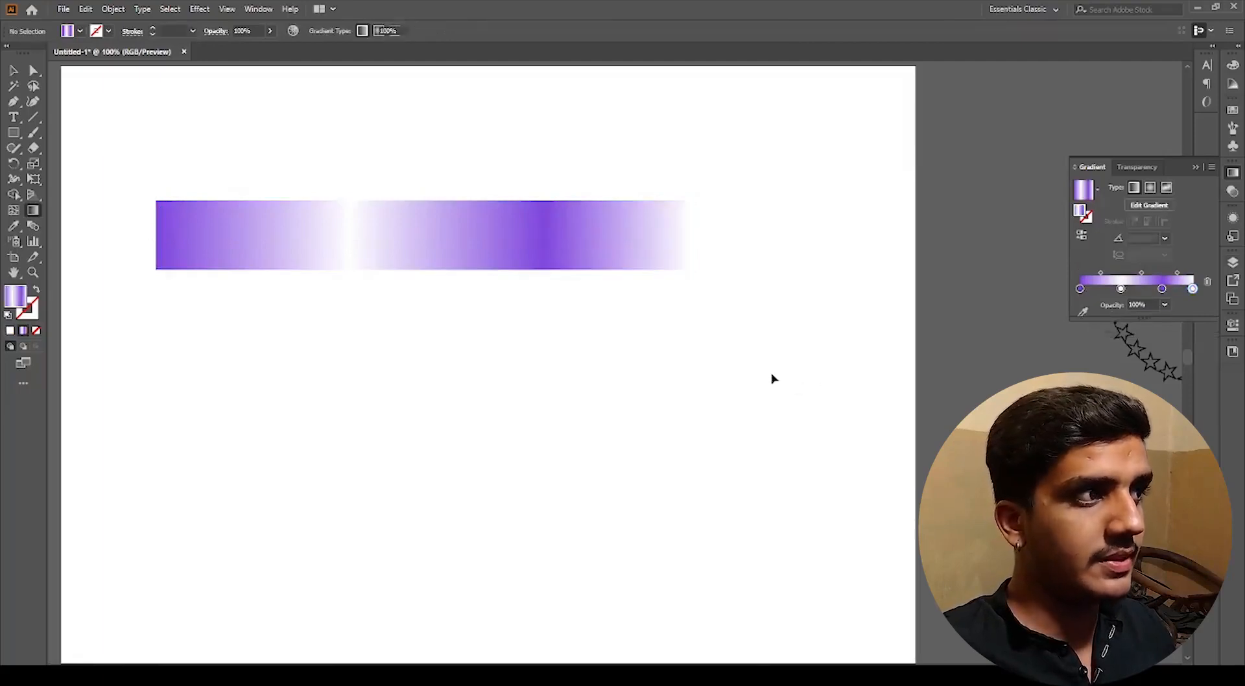
# Step: Duplicate the gradient rectangle and place the copy directly below the original
pyautogui.scroll(-2, 768, 368)
pyautogui.moveTo(628, 309); pyautogui.dragTo(631, 273)
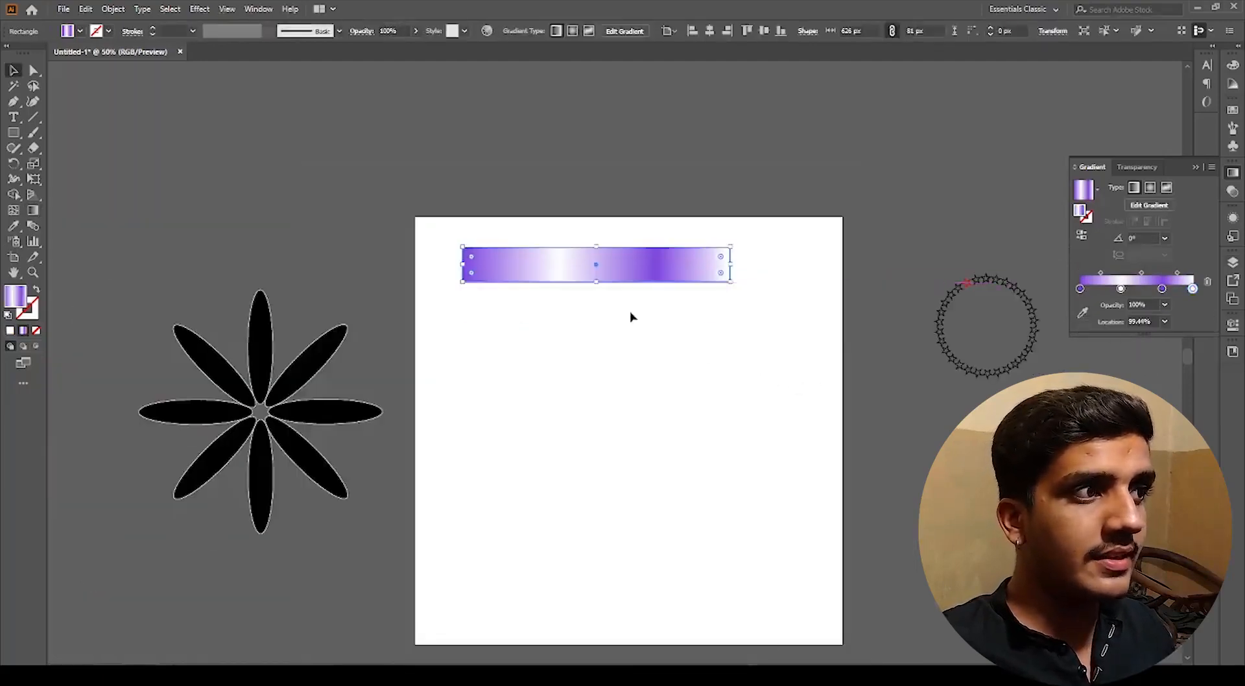
pyautogui.click(632, 314)
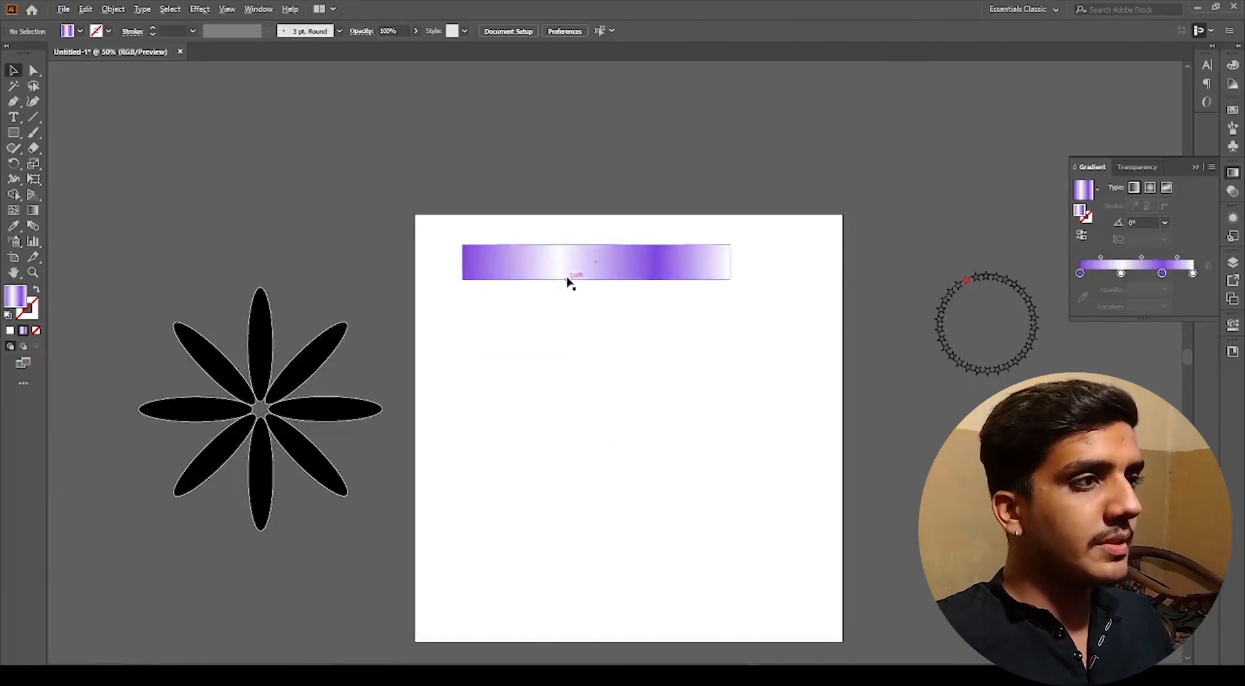
pyautogui.scroll(2, 568, 279)
pyautogui.moveTo(607, 339); pyautogui.dragTo(540, 349)
pyautogui.click(543, 284)
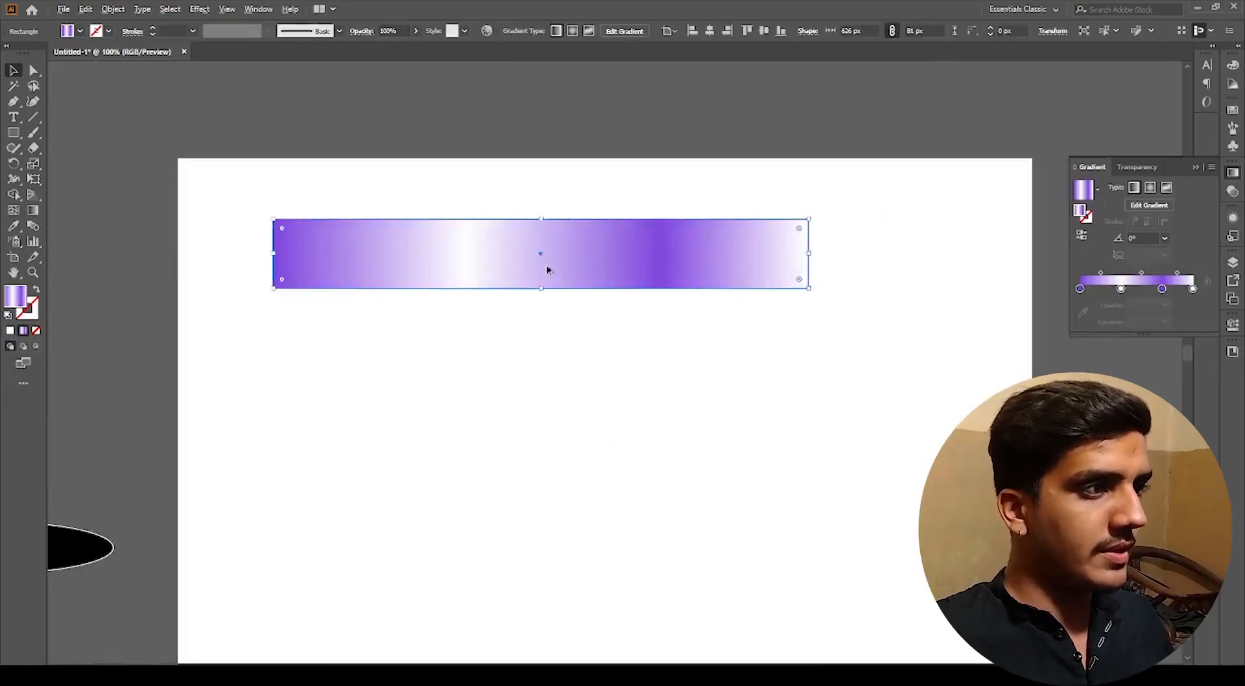
pyautogui.moveTo(547, 267); pyautogui.dragTo(555, 414)
pyautogui.click(580, 495)
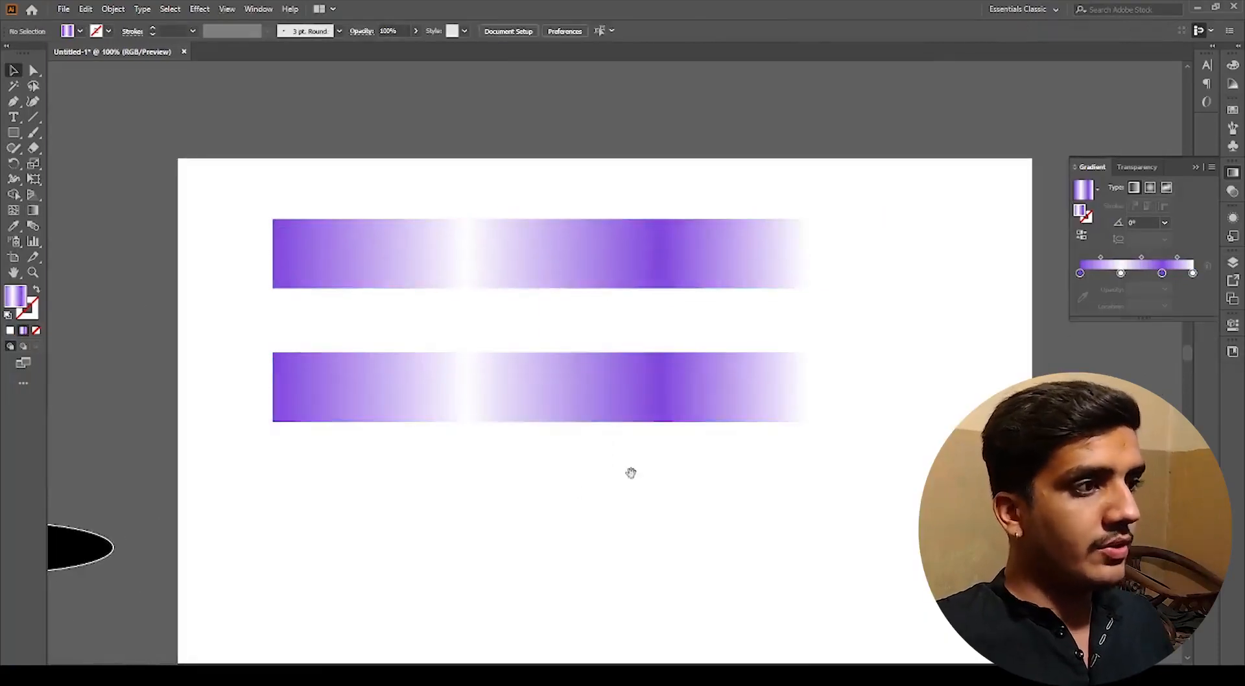
# Step: Apply the Fade To Center Green gradient preset to the duplicated rectangle
pyautogui.moveTo(631, 474); pyautogui.dragTo(592, 471)
pyautogui.click(578, 405)
pyautogui.click(1097, 190)
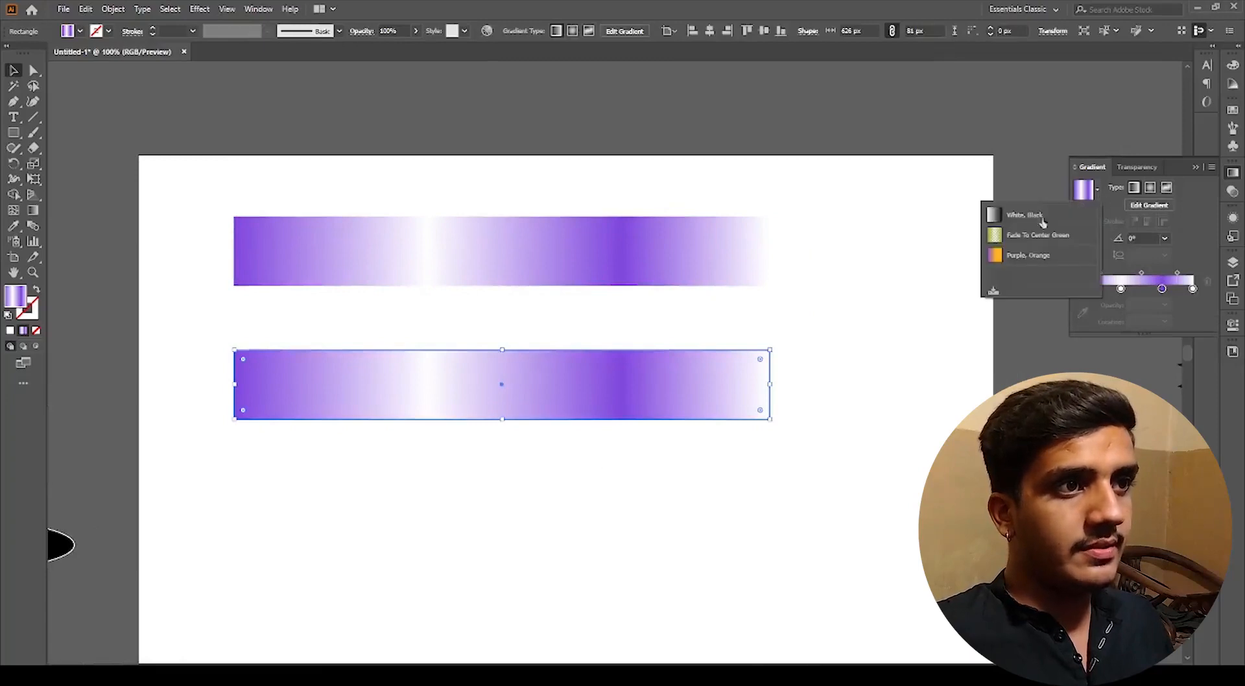
pyautogui.click(1023, 234)
pyautogui.click(594, 426)
pyautogui.click(590, 409)
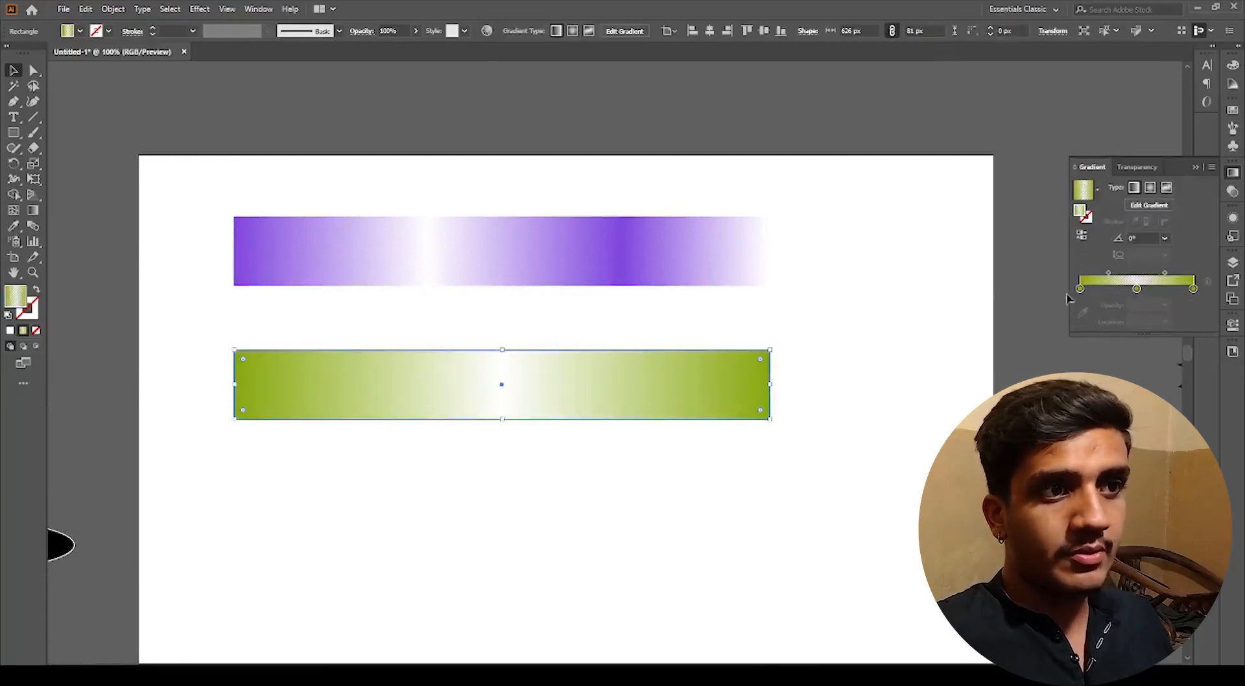
# Step: Examine the green gradient's transparent middle stop by moving the rectangle over the pasteboard and back
pyautogui.click(1136, 286)
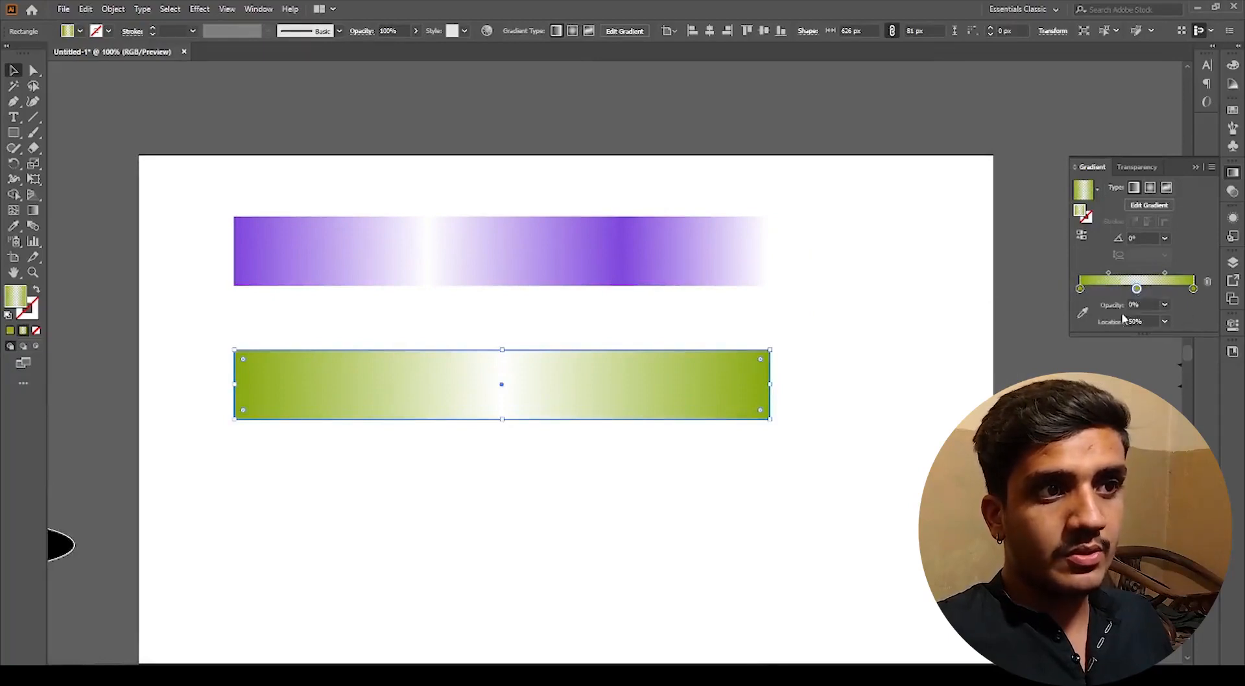
pyautogui.click(781, 422)
pyautogui.scroll(-1, 781, 419)
pyautogui.moveTo(784, 412); pyautogui.dragTo(746, 497)
pyautogui.moveTo(672, 491); pyautogui.dragTo(669, 284)
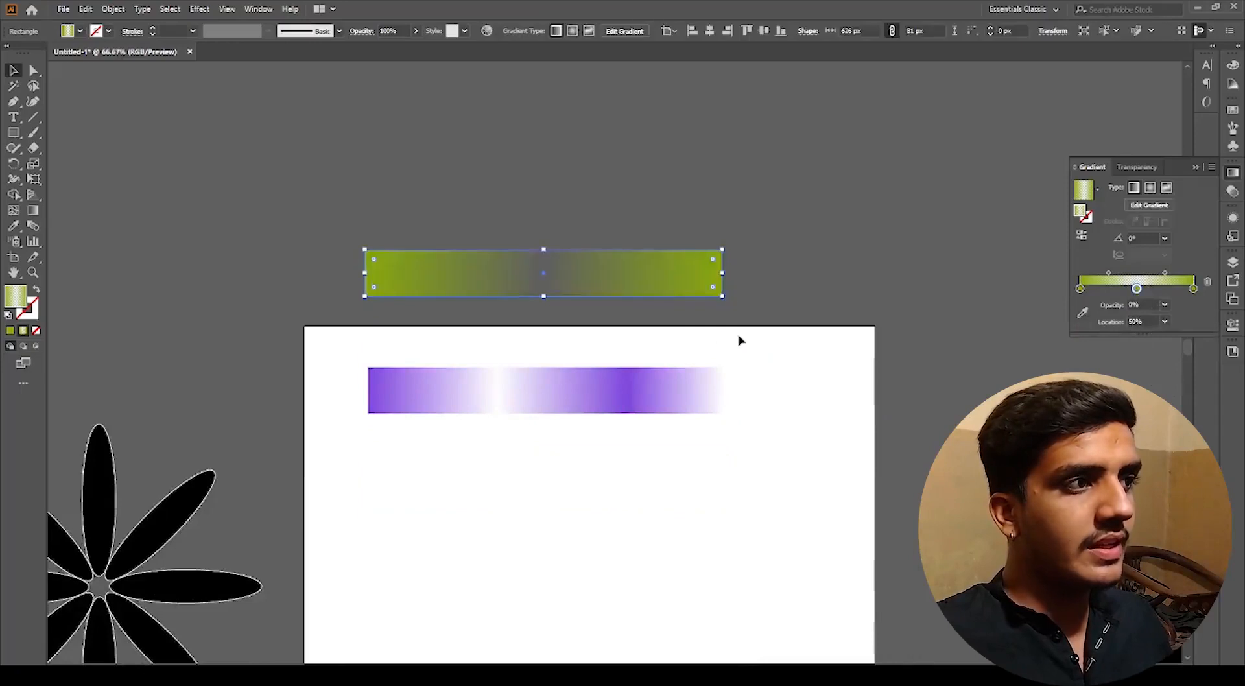
pyautogui.click(740, 341)
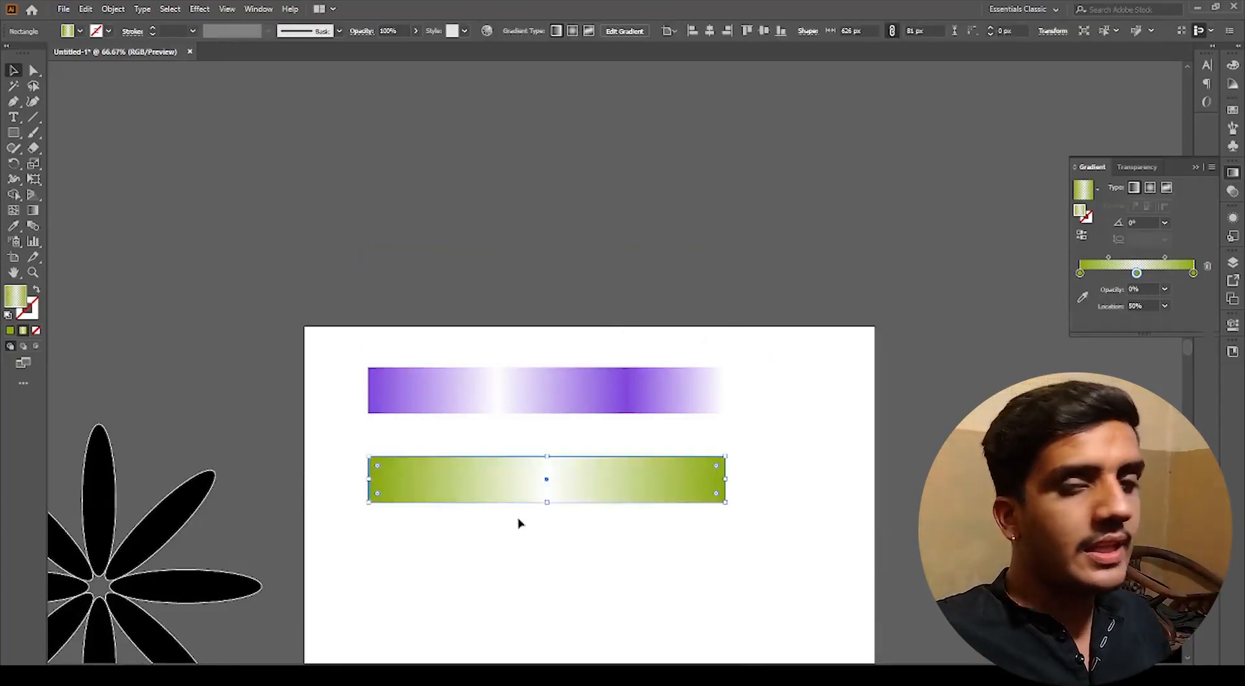
pyautogui.click(517, 518)
pyautogui.scroll(1, 518, 512)
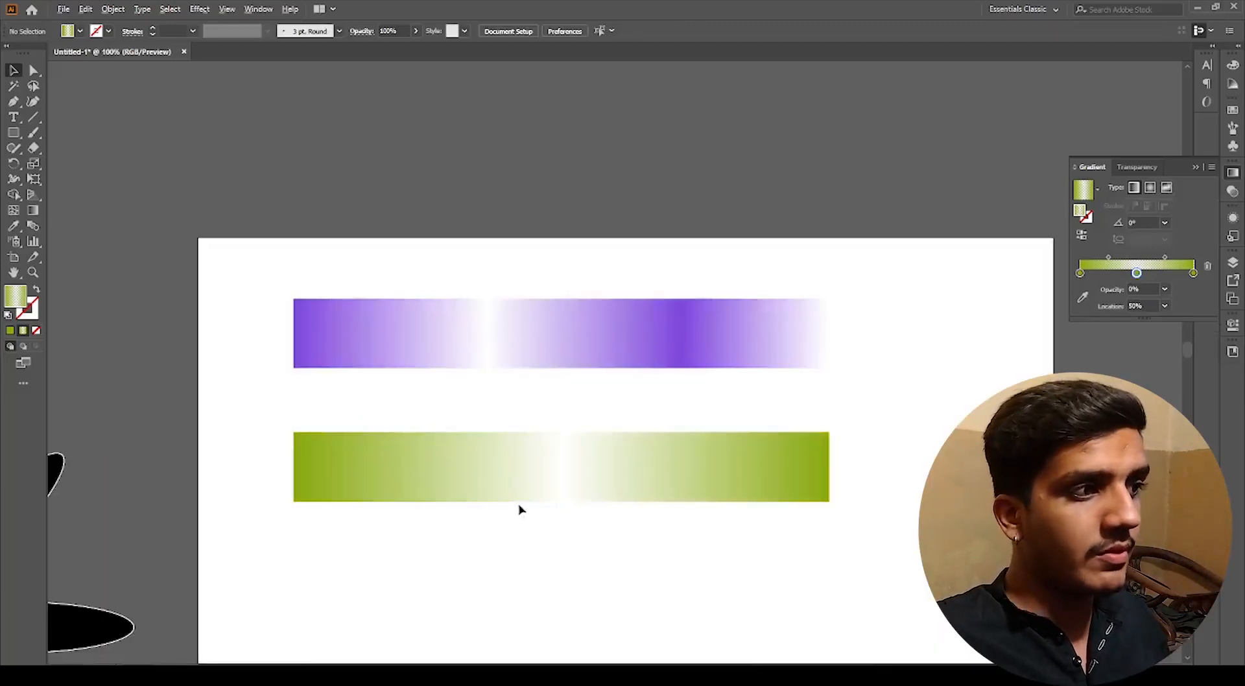
pyautogui.moveTo(606, 565); pyautogui.dragTo(578, 542)
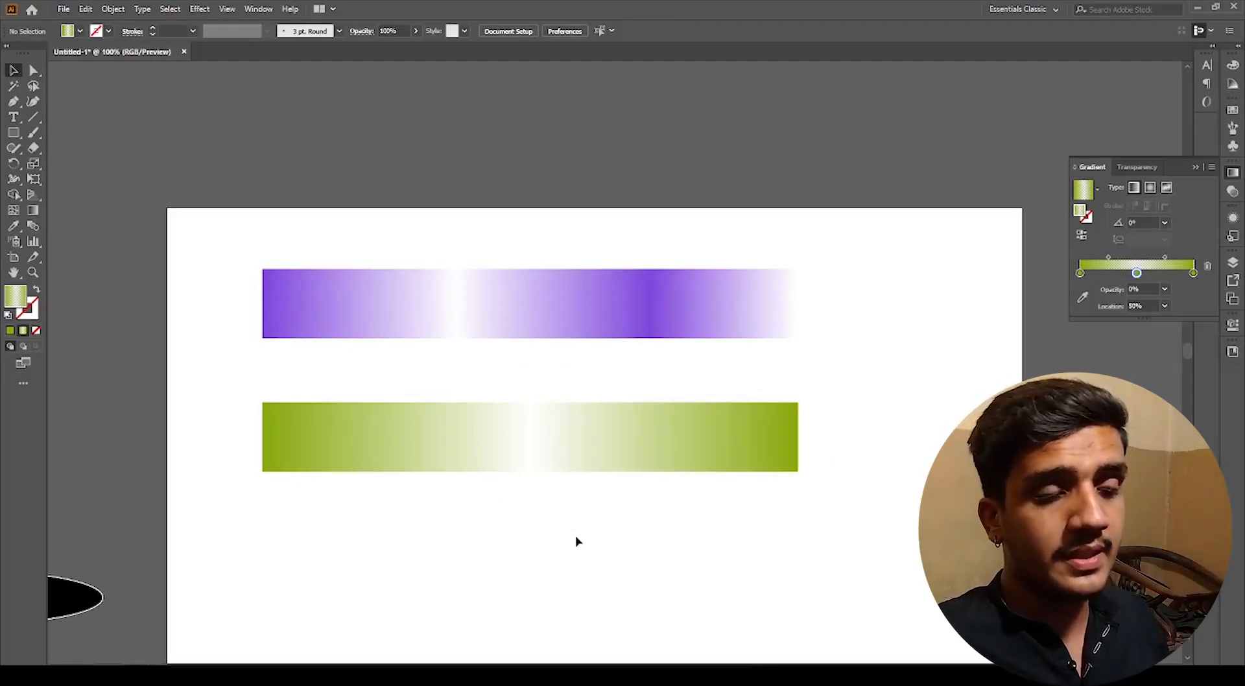
# Step: Set the green gradient's left stop to purple by sampling the purple rectangle with the eyedropper
pyautogui.click(592, 455)
pyautogui.click(1081, 289)
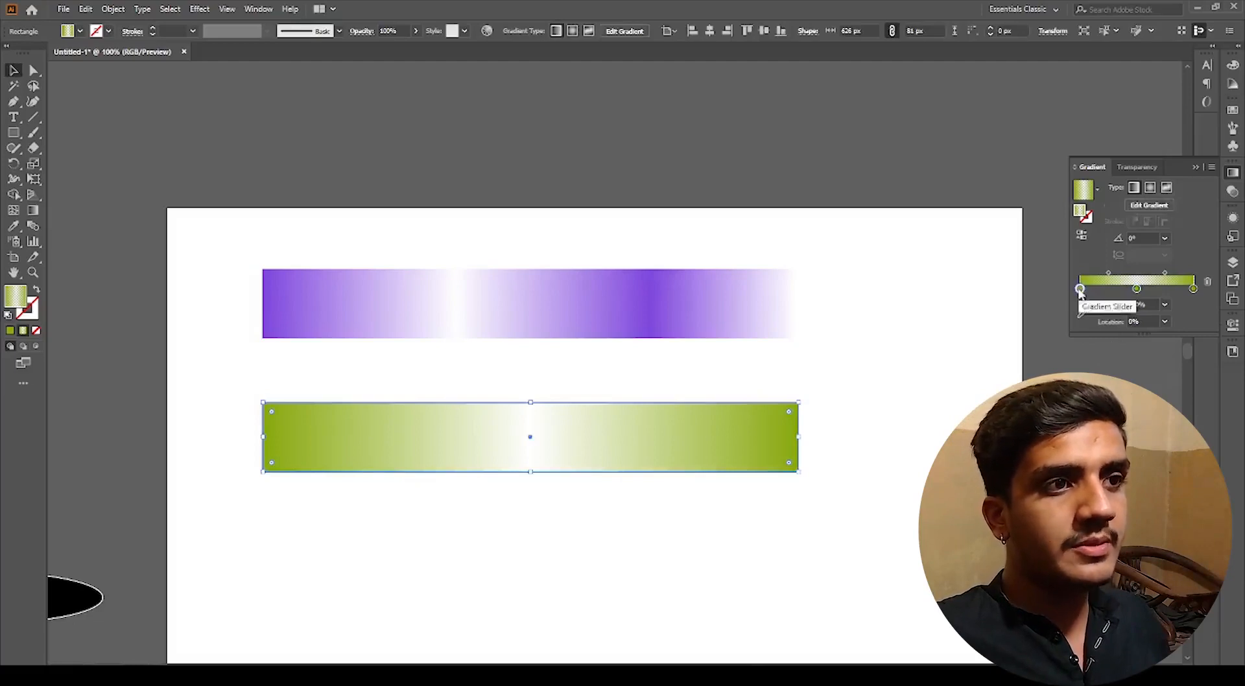
pyautogui.click(1082, 297)
pyautogui.click(672, 301)
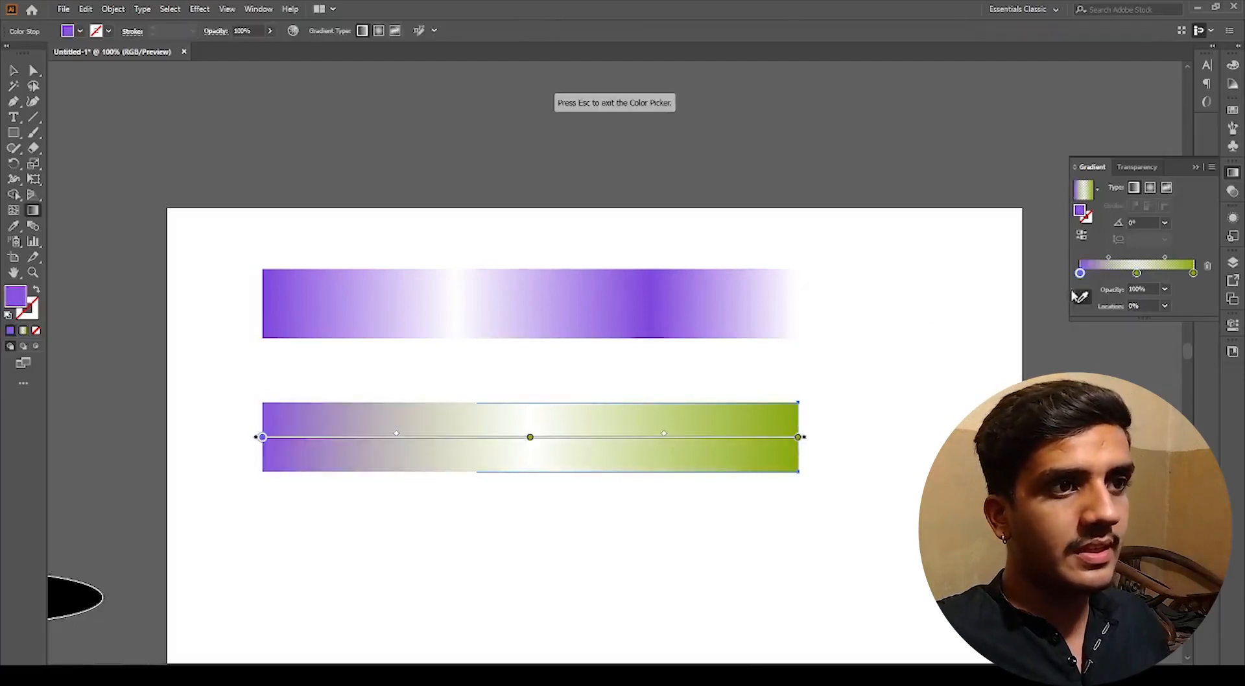
# Step: Set the middle green stop's opacity to 100%
pyautogui.click(1137, 273)
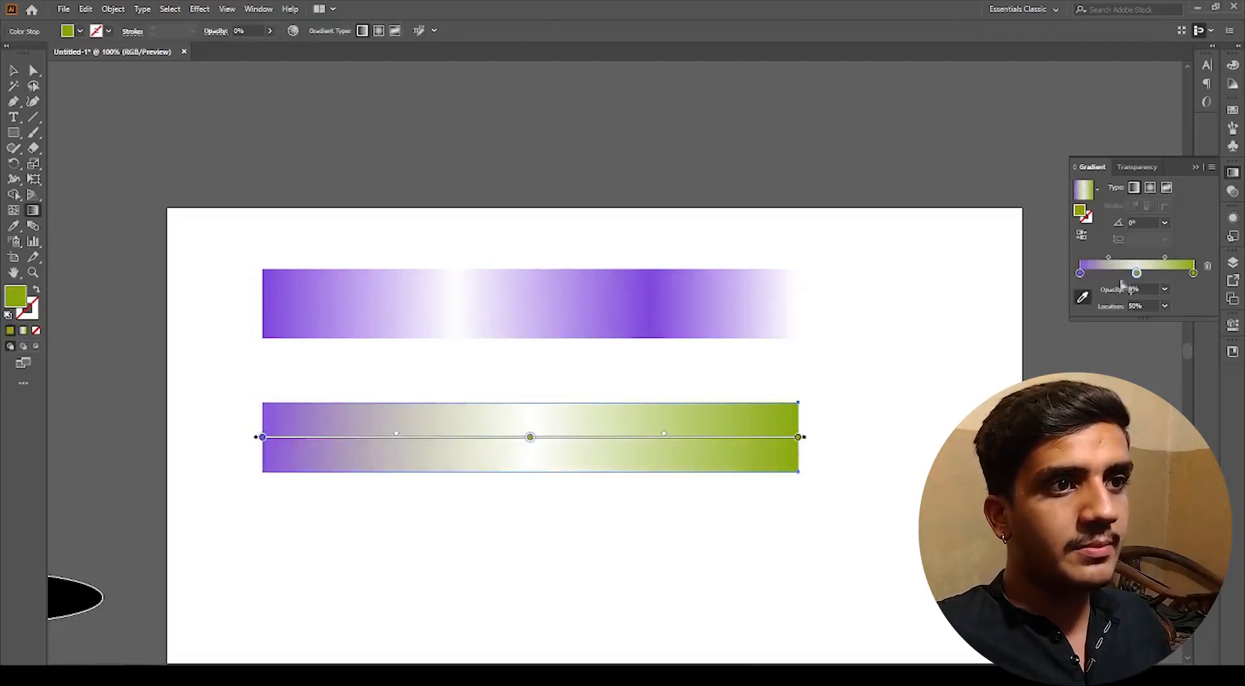
pyautogui.click(1165, 290)
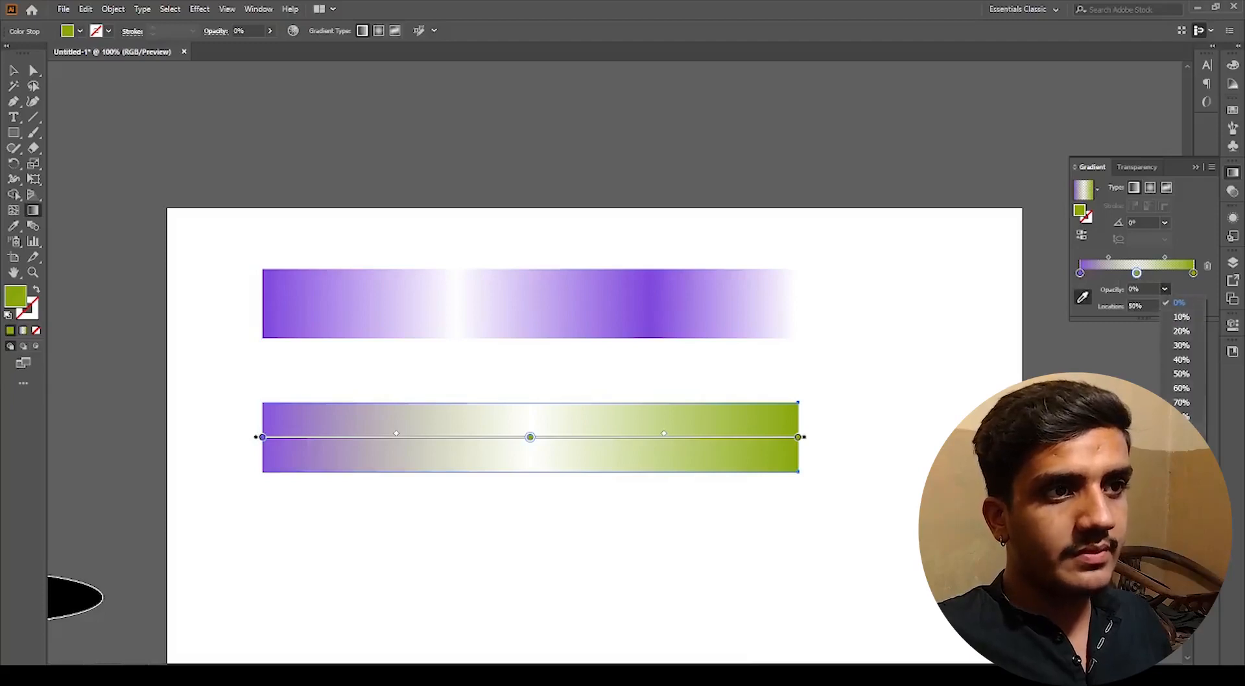
pyautogui.click(1182, 445)
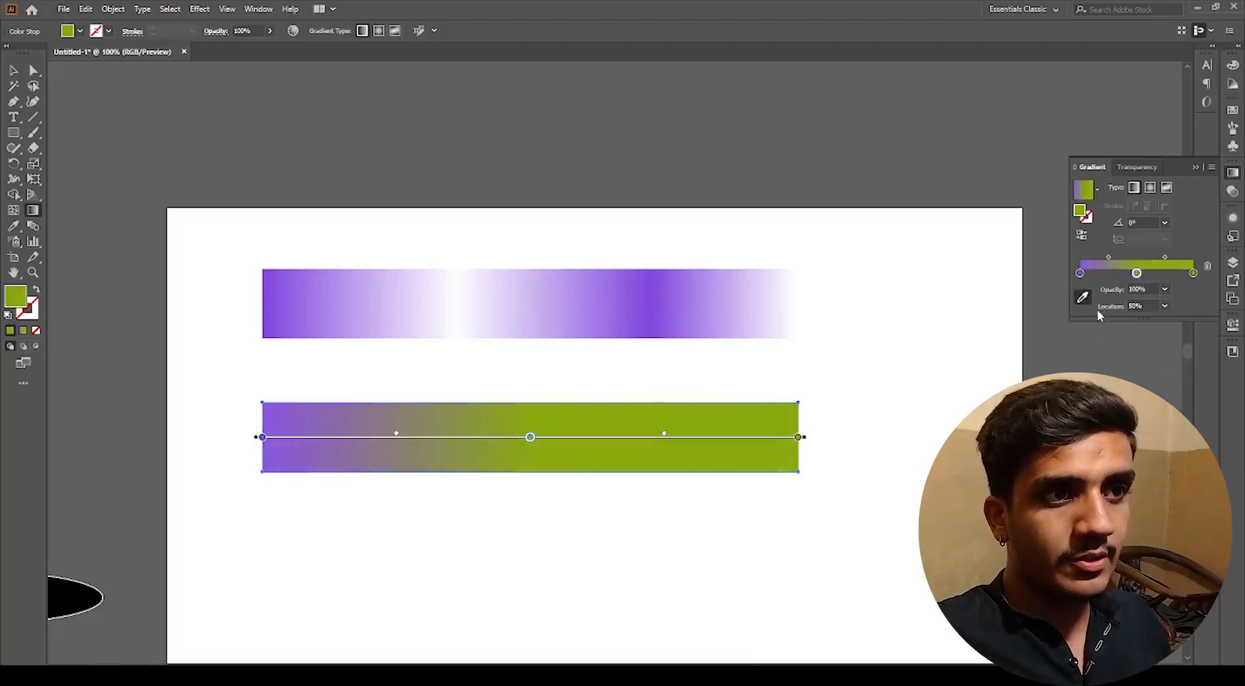
# Step: Try several preset locations for the middle green stop
pyautogui.click(1165, 306)
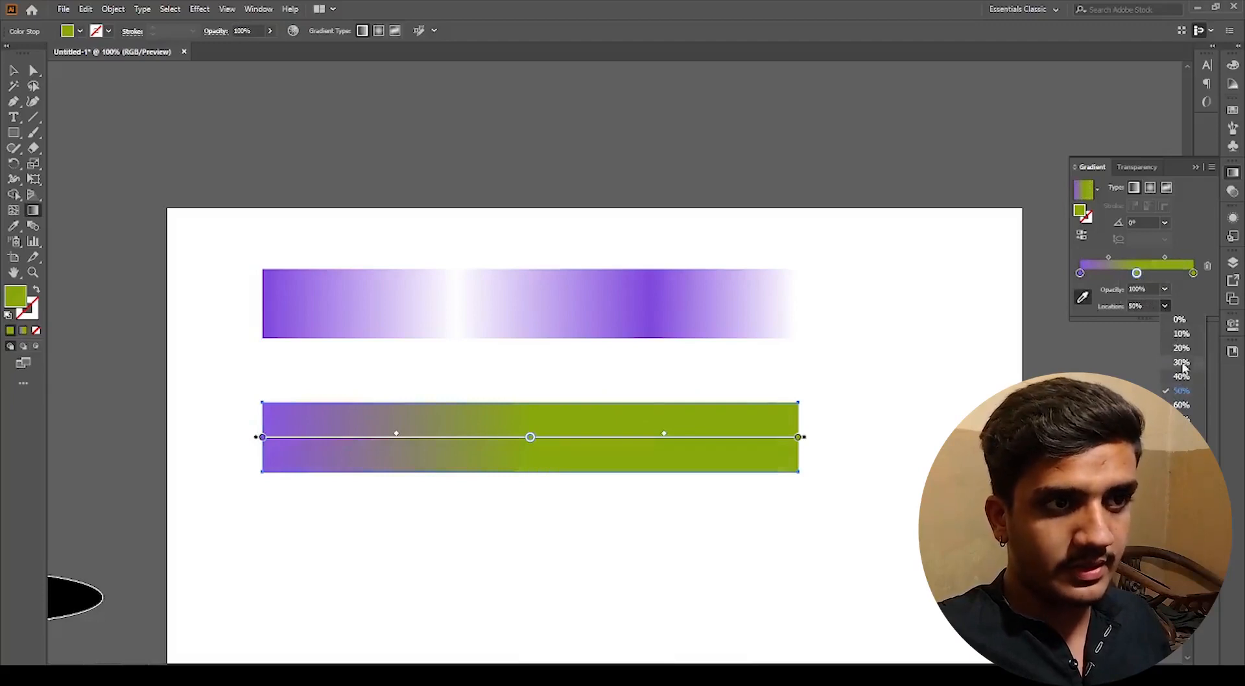
pyautogui.click(1182, 348)
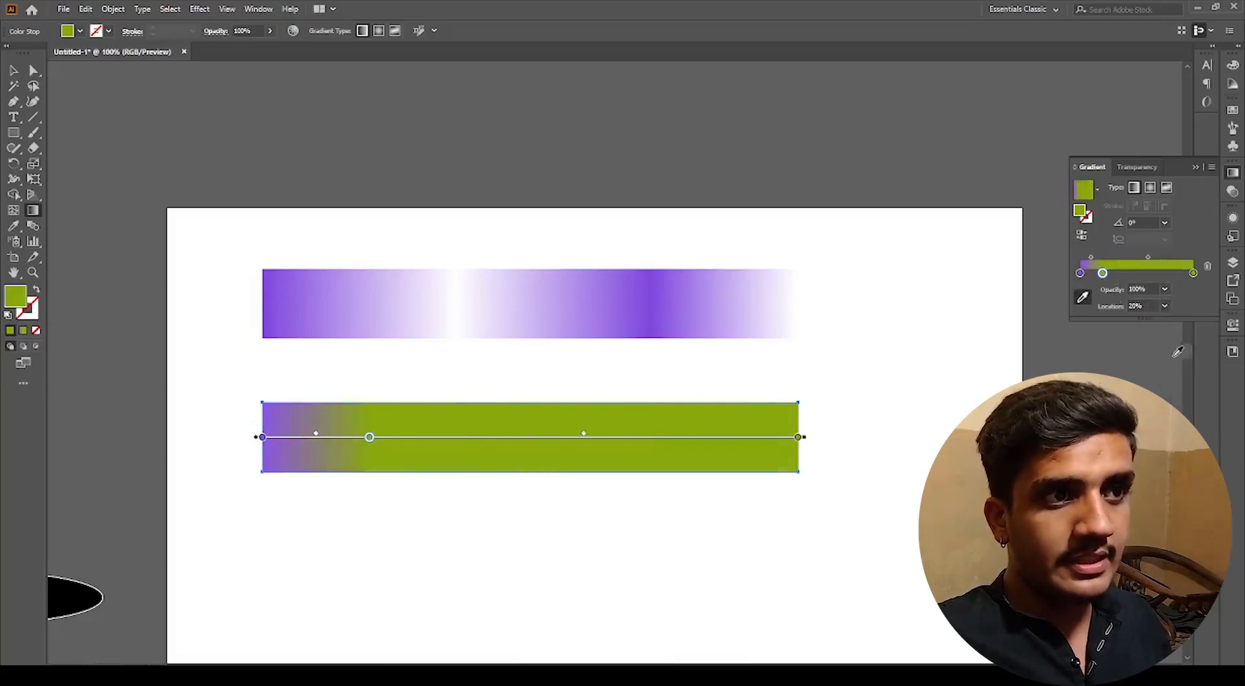
pyautogui.click(1166, 307)
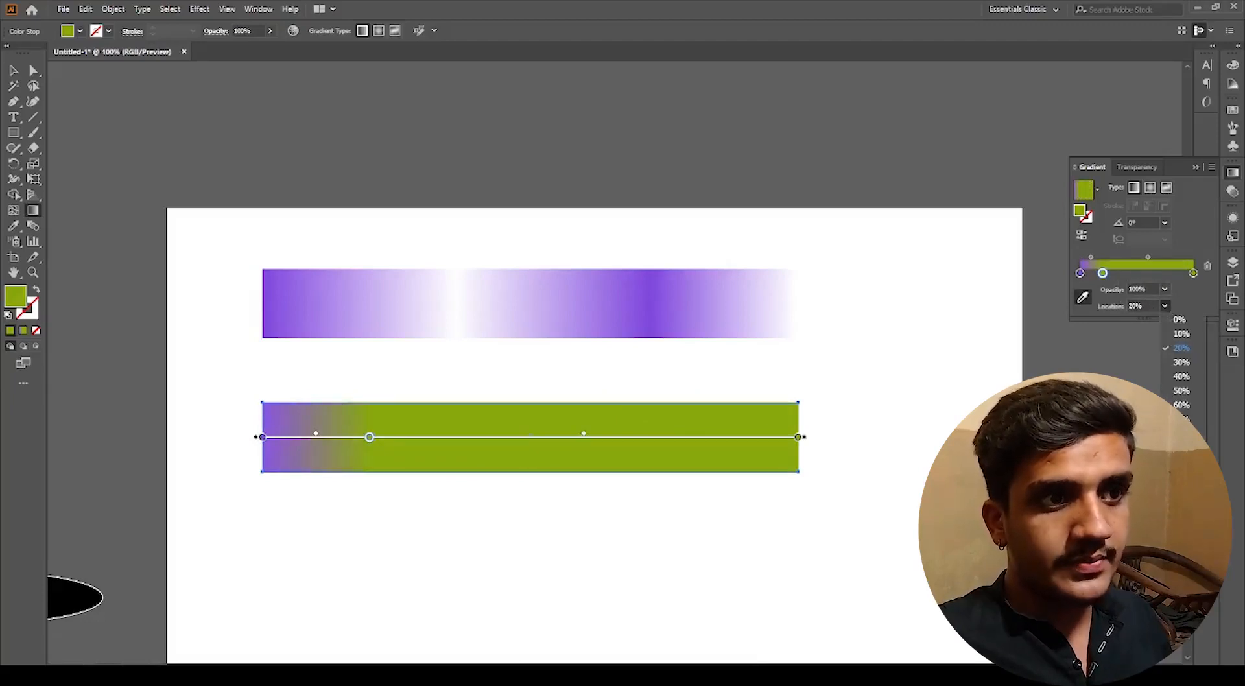
pyautogui.click(1181, 448)
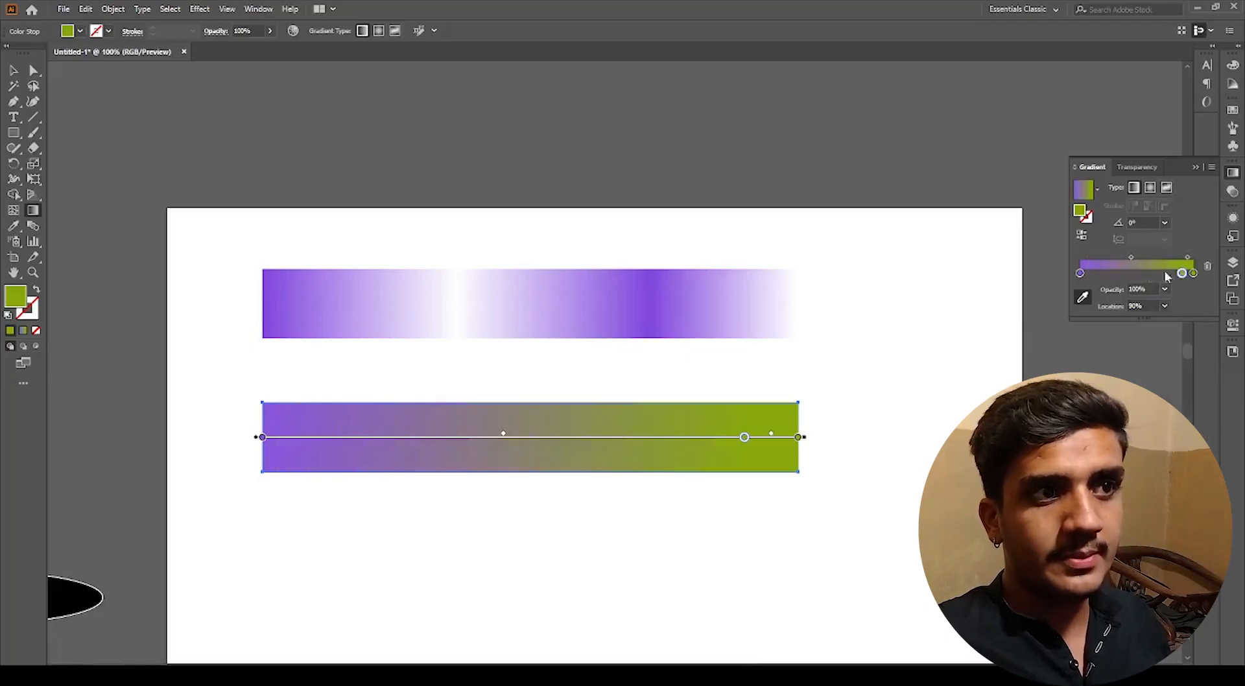
pyautogui.click(1165, 306)
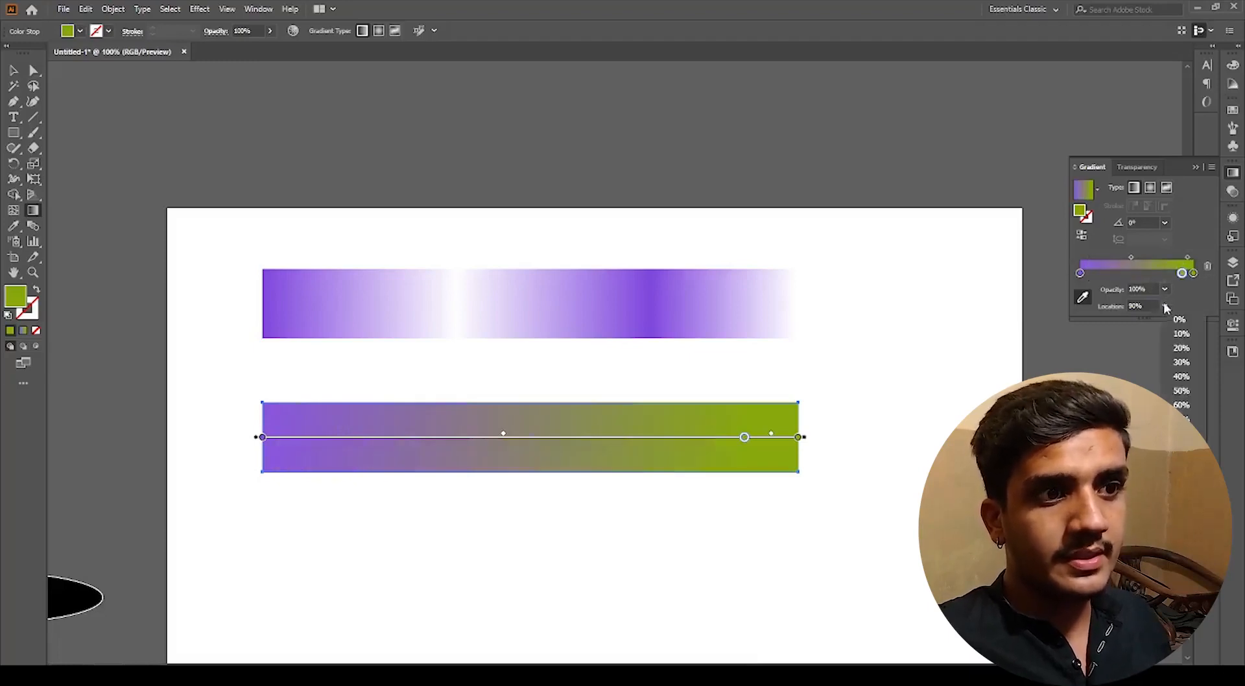
pyautogui.click(1182, 462)
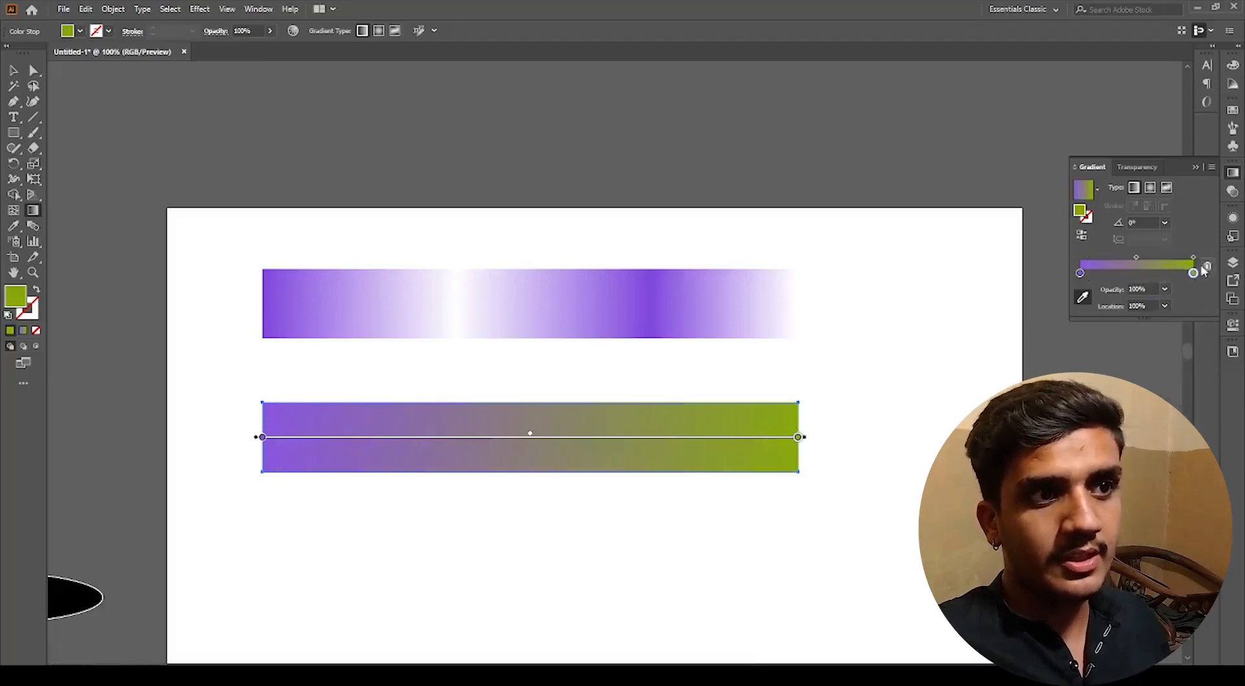
pyautogui.click(1165, 307)
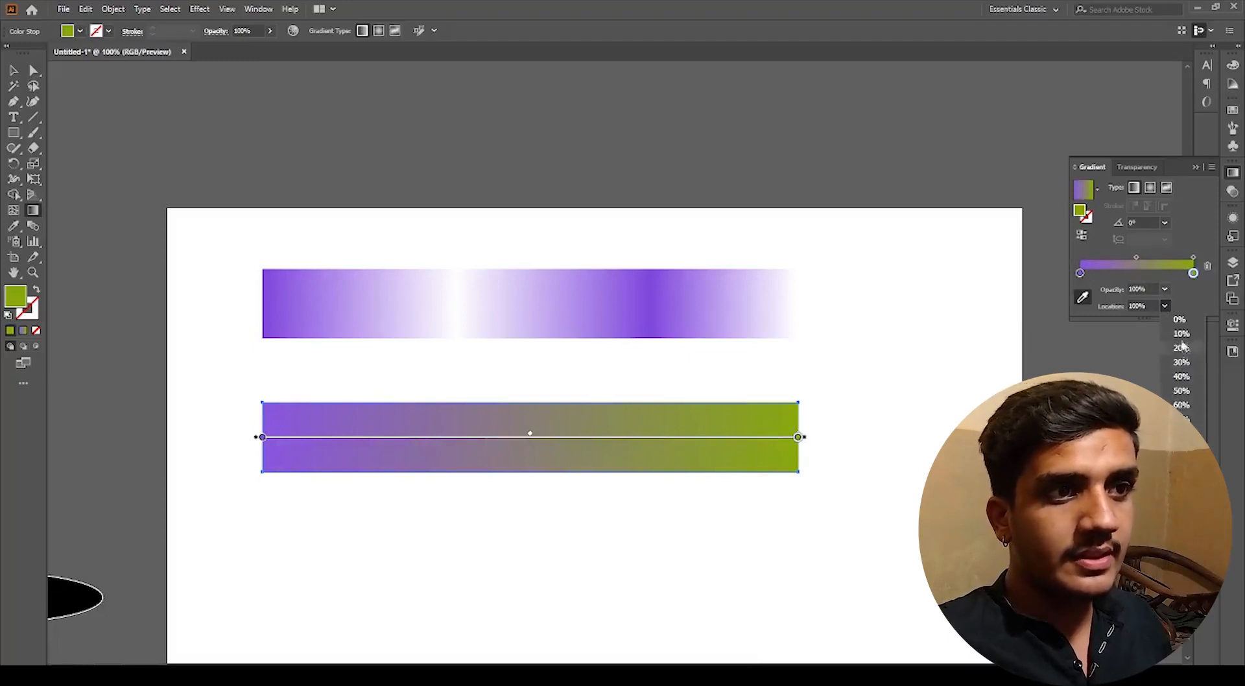
pyautogui.click(1181, 334)
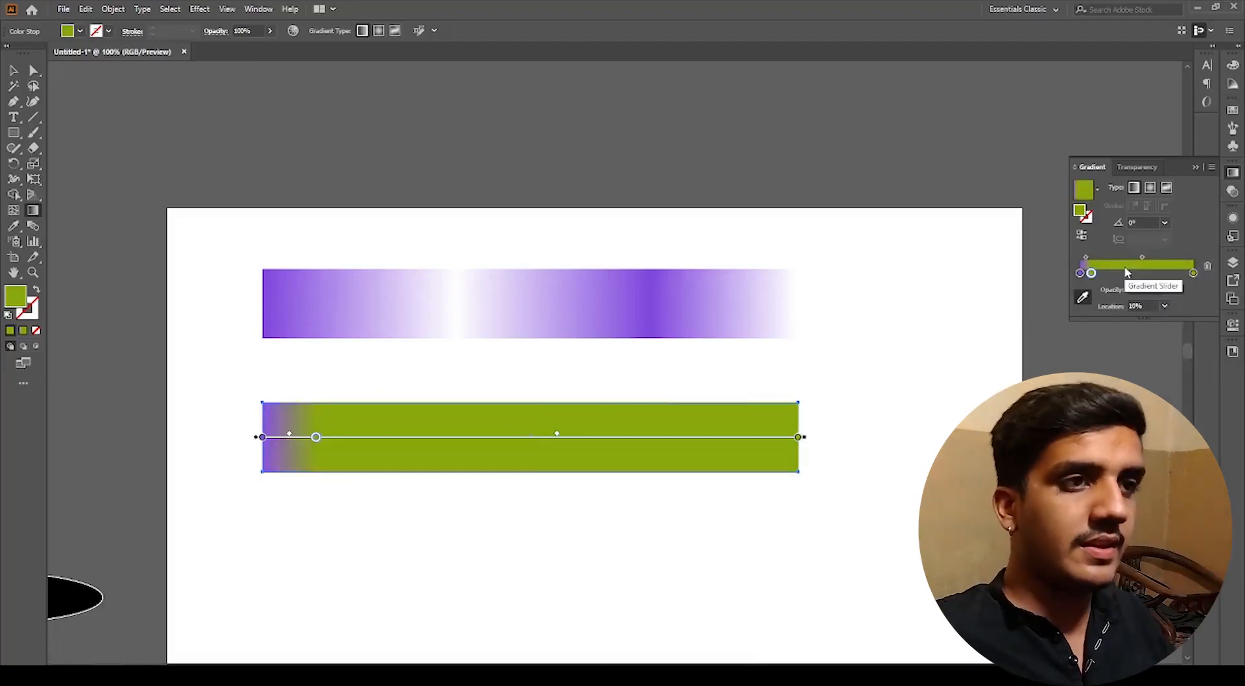
# Step: Position the middle green stop at about 64% location
pyautogui.click(1165, 306)
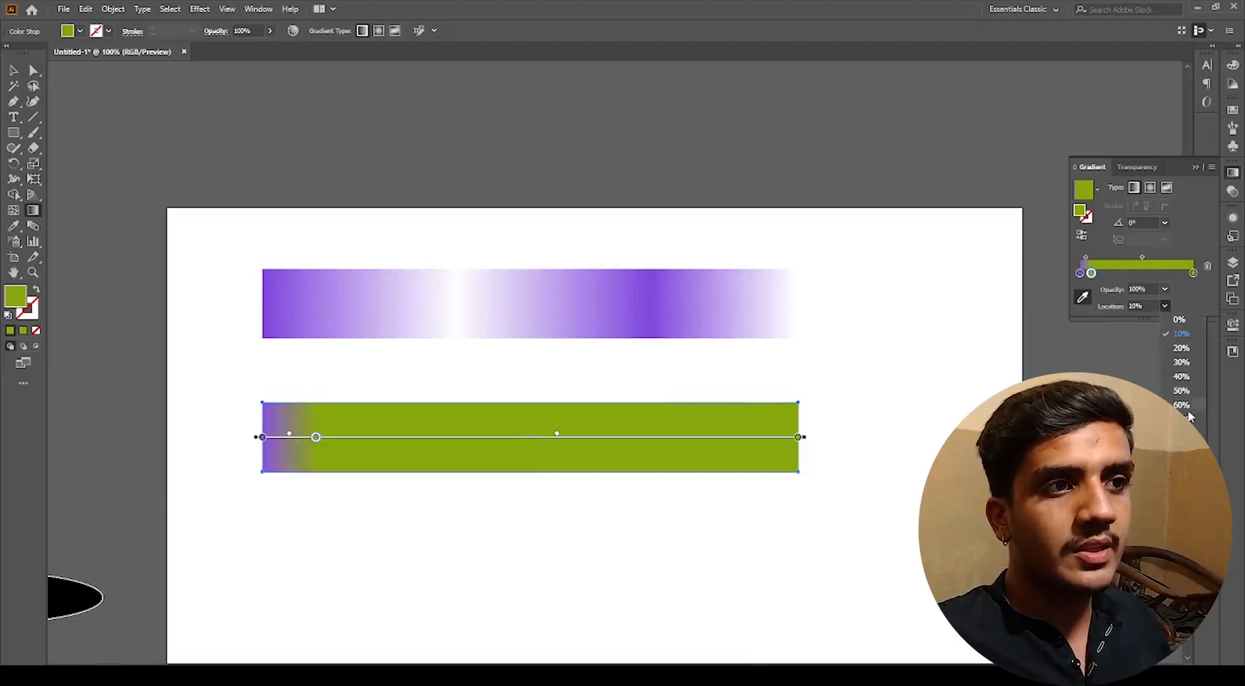
pyautogui.click(1187, 405)
pyautogui.moveTo(1151, 280)
pyautogui.mouseDown()
pyautogui.moveTo(1121, 280)
pyautogui.moveTo(1157, 280)
pyautogui.mouseUp()
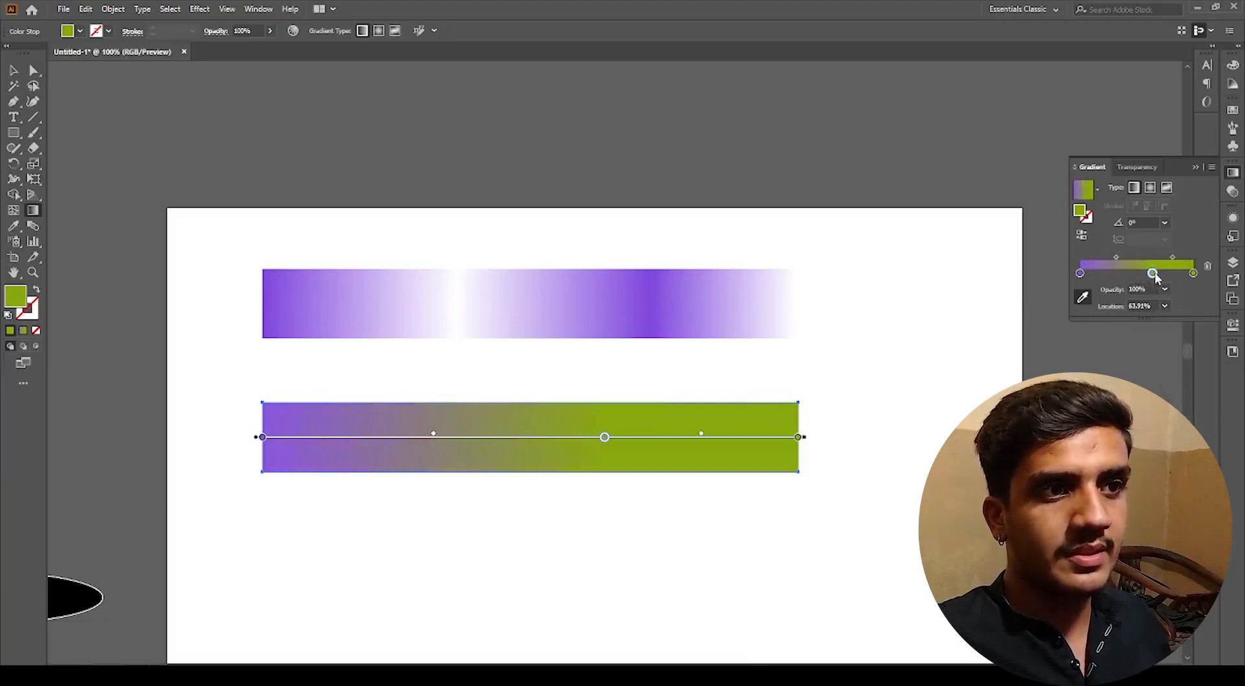
# Step: Set the middle green stop's opacity to 40%
pyautogui.click(1165, 290)
pyautogui.click(1181, 374)
pyautogui.click(1165, 290)
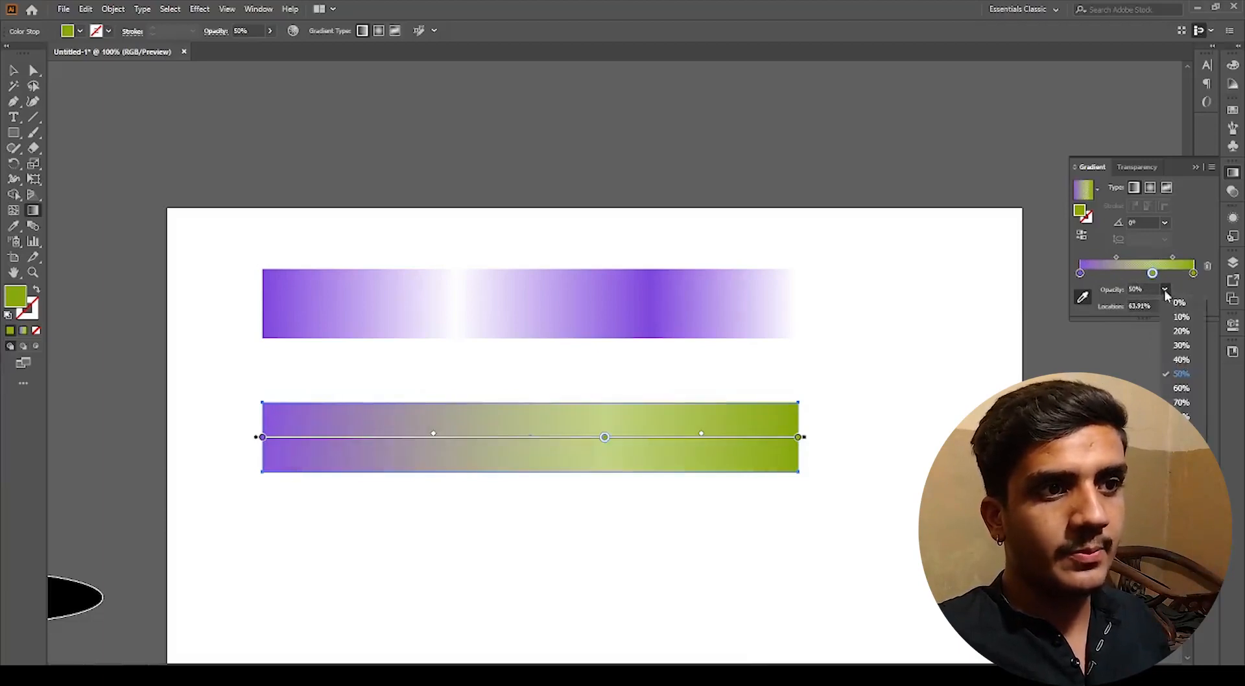
pyautogui.click(1181, 360)
pyautogui.click(1185, 330)
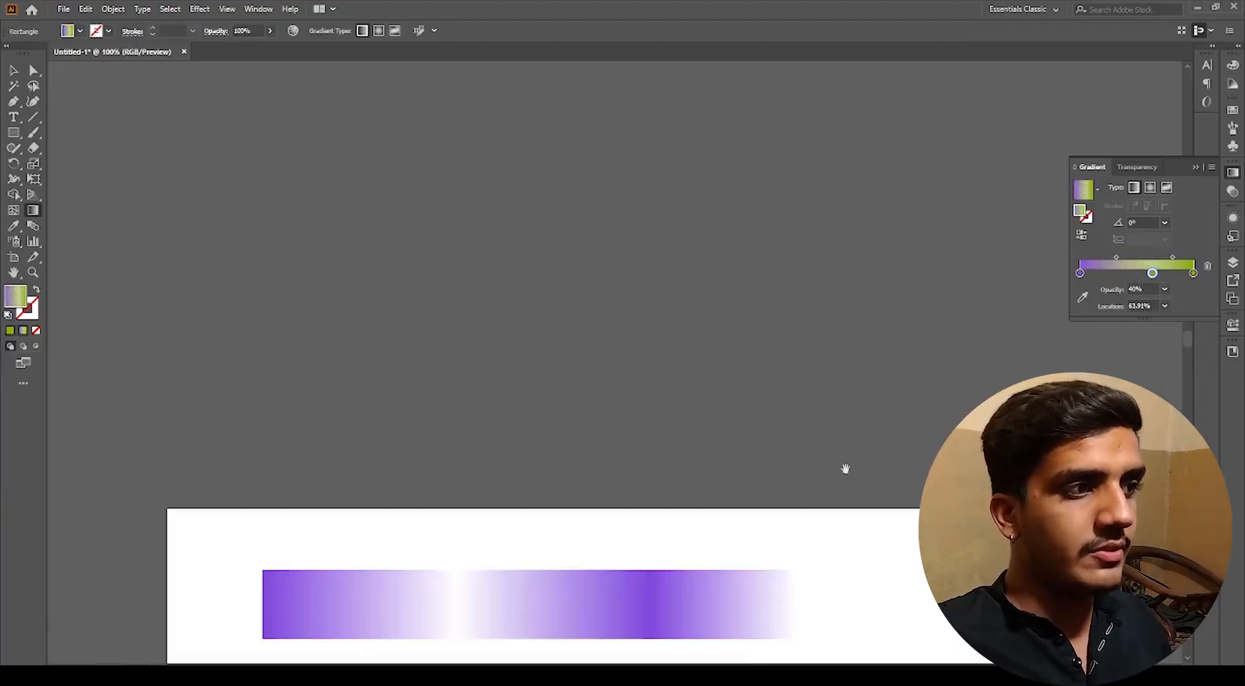
pyautogui.moveTo(846, 468); pyautogui.dragTo(810, 233)
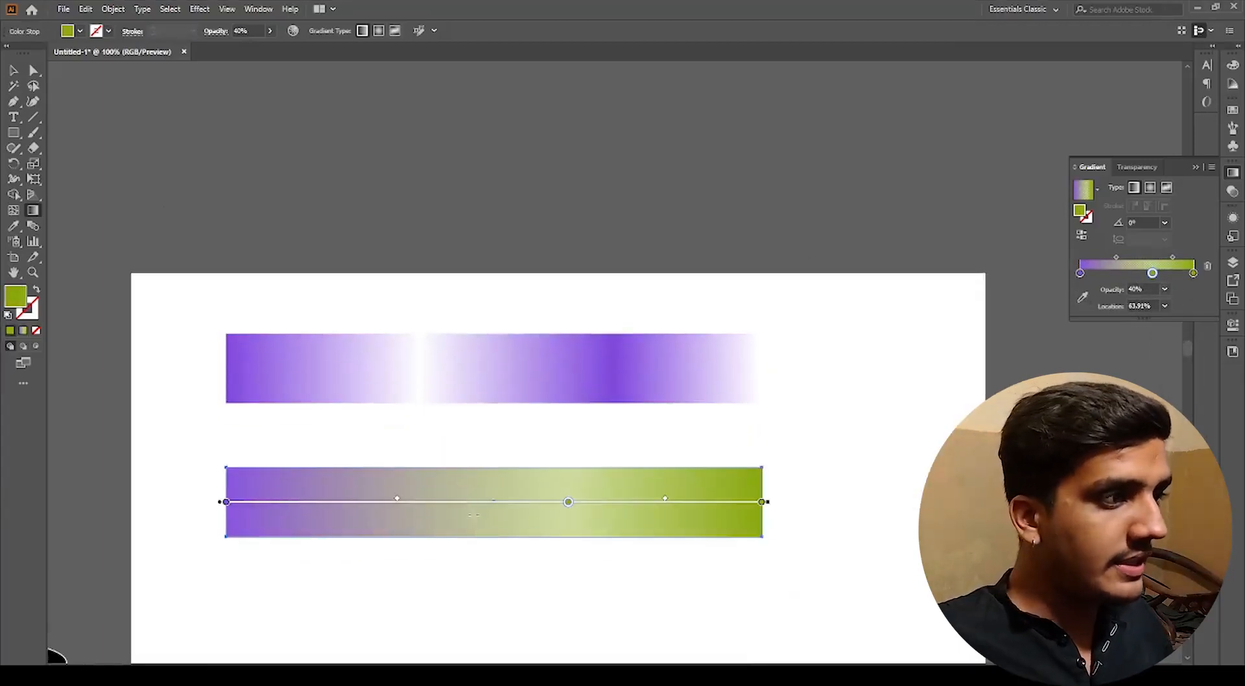
pyautogui.scroll(-1, 473, 515)
pyautogui.moveTo(487, 551); pyautogui.dragTo(555, 456)
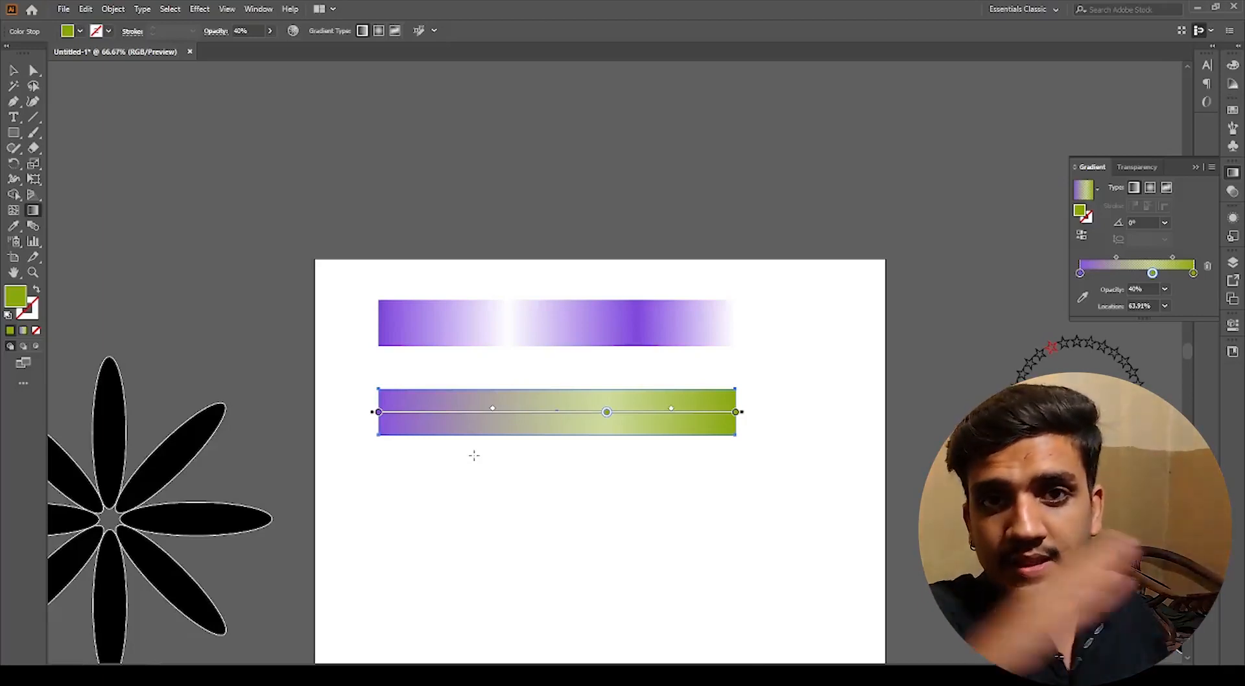
pyautogui.press('v')
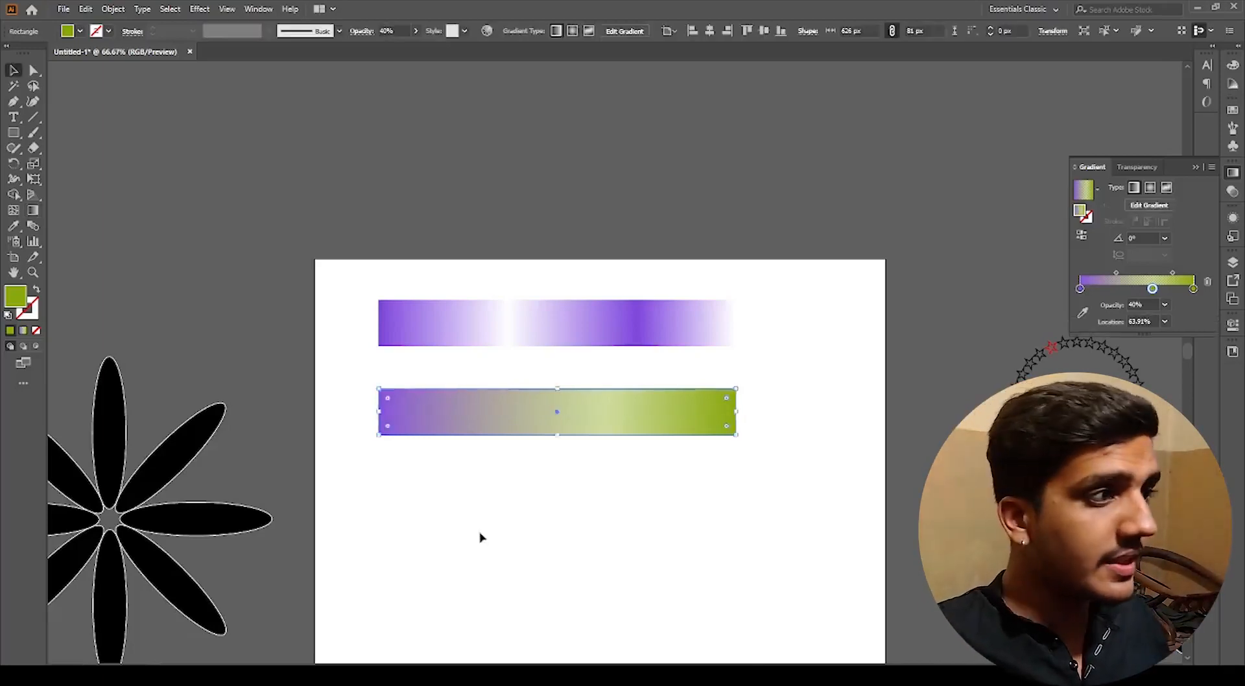
pyautogui.moveTo(479, 542); pyautogui.dragTo(594, 533)
pyautogui.click(466, 378)
# Step: Draw a new gradient-filled rectangle below the bars and duplicate it to its right
pyautogui.click(13, 133)
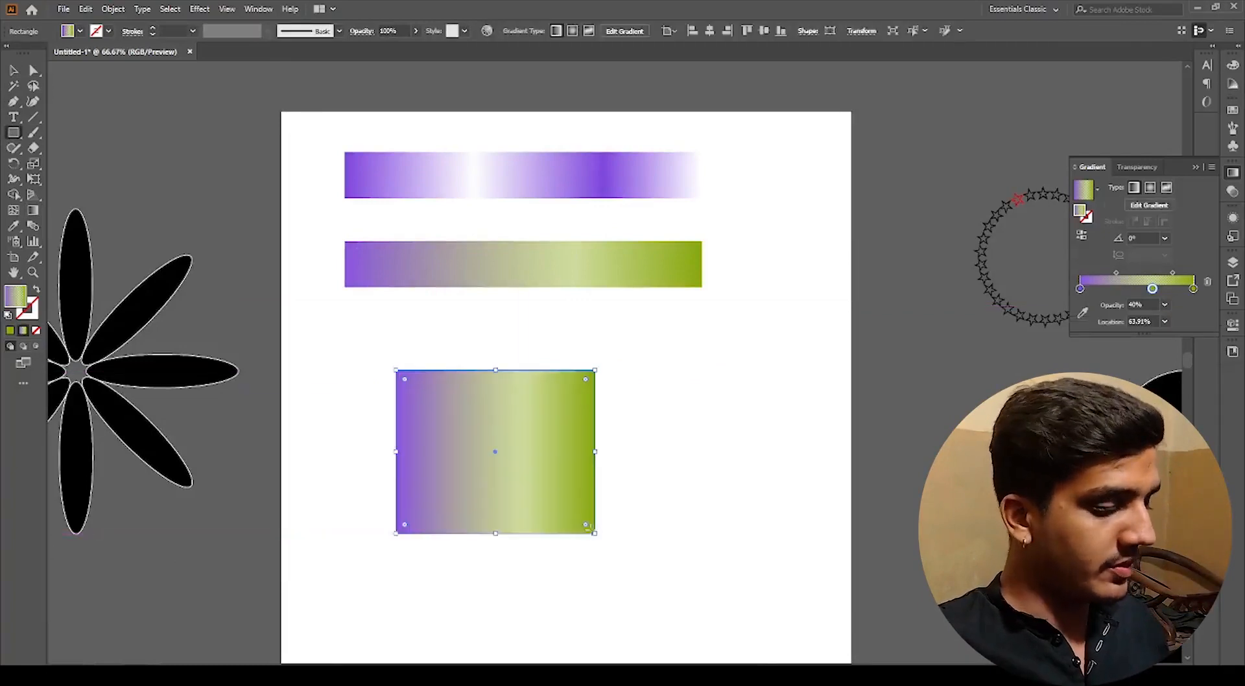
pyautogui.press('v')
pyautogui.moveTo(546, 495); pyautogui.dragTo(626, 459)
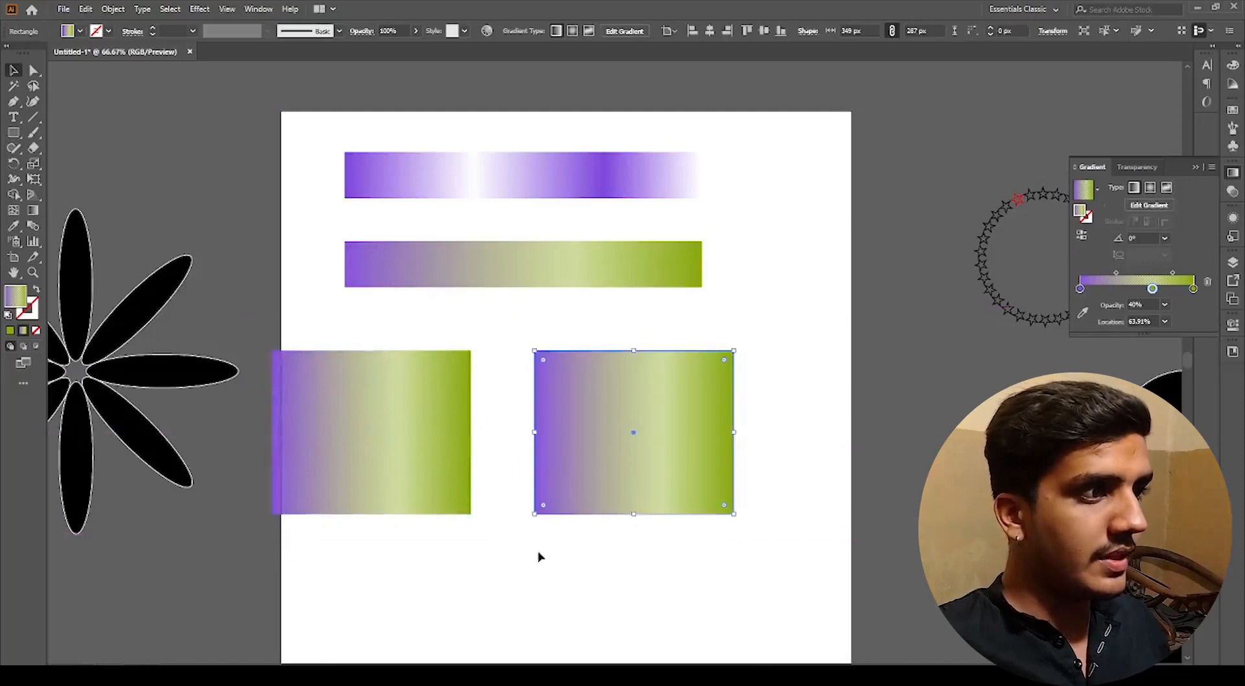
# Step: Apply the top bar's purple-white gradient to the left rectangle with the Eyedropper tool
pyautogui.click(409, 487)
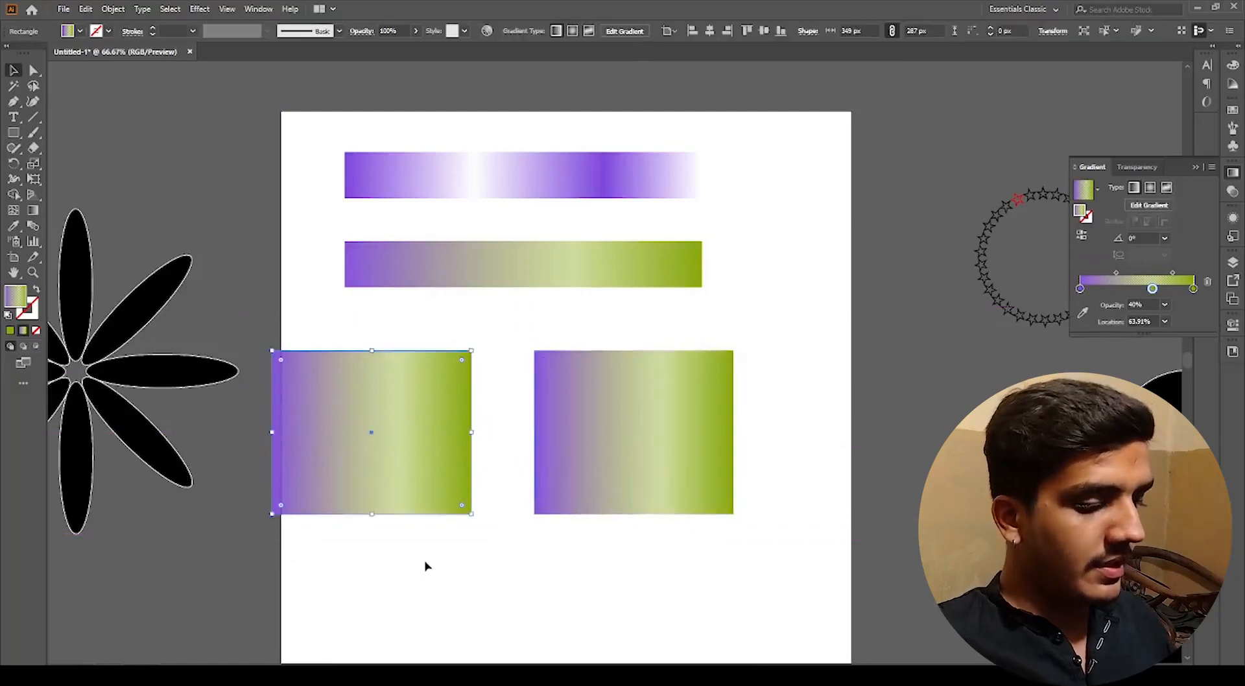
pyautogui.click(13, 227)
pyautogui.click(504, 184)
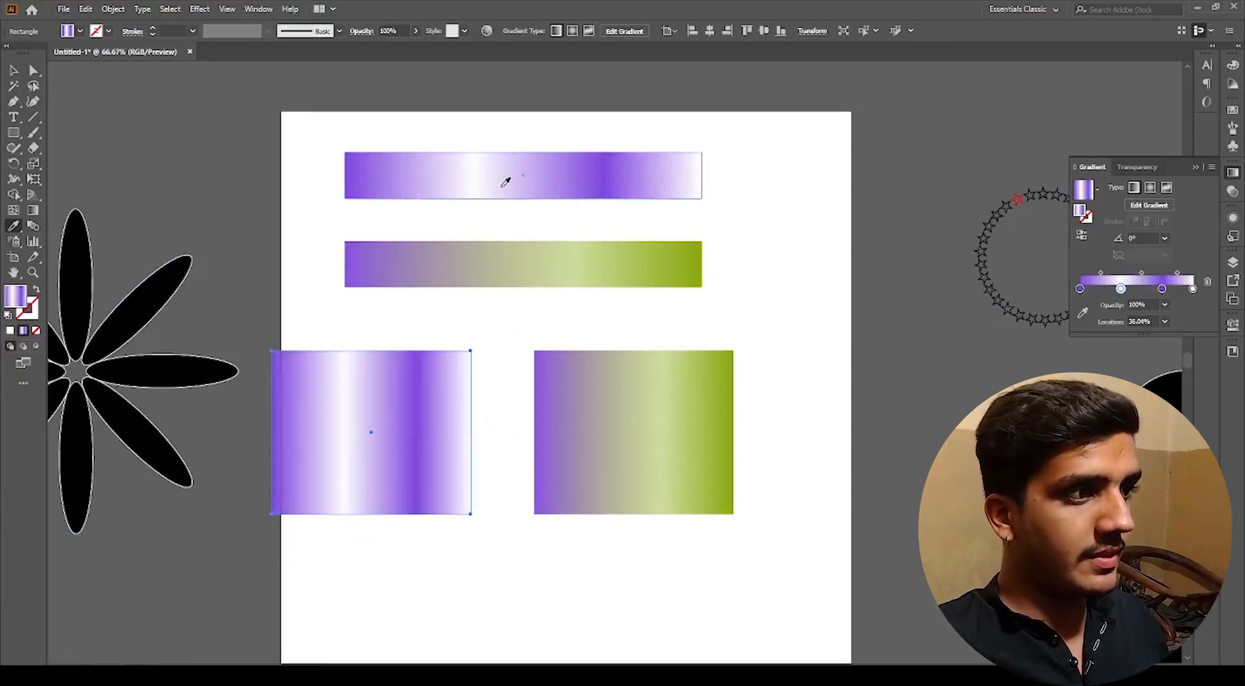
# Step: Fill the right rectangle with the Purple, Orange preset gradient
pyautogui.keyDown('ctrl'); pyautogui.click(661, 486); pyautogui.keyUp('ctrl')
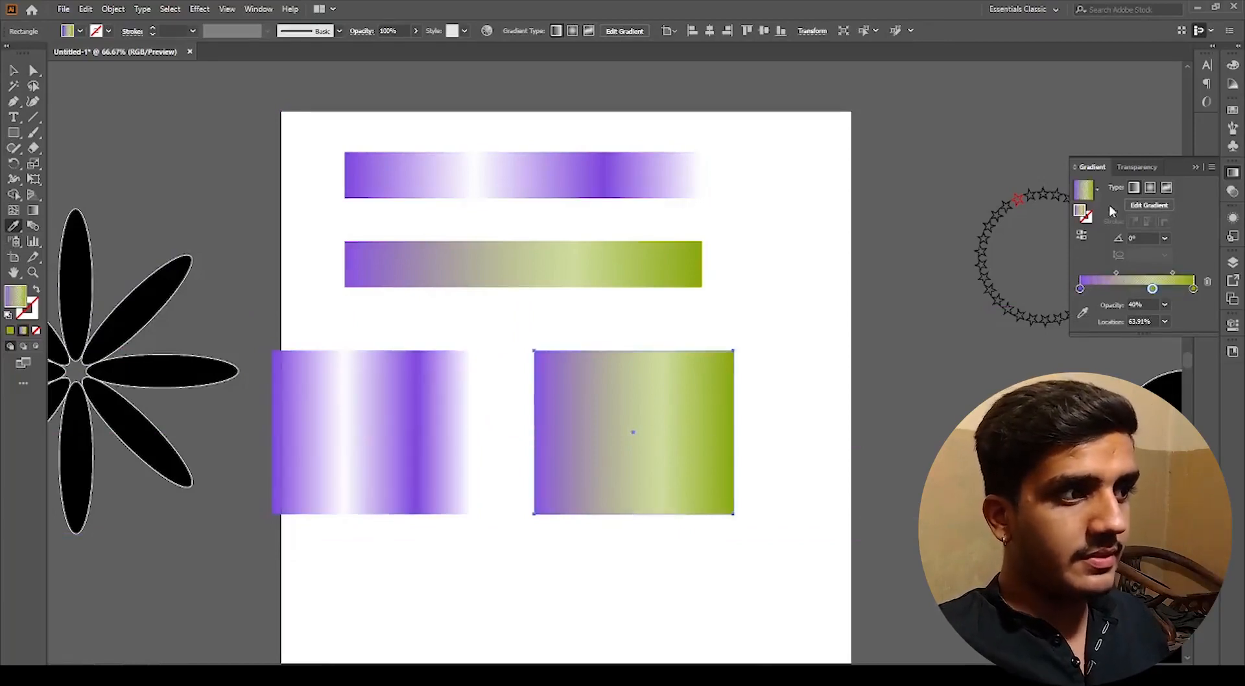
pyautogui.click(1095, 191)
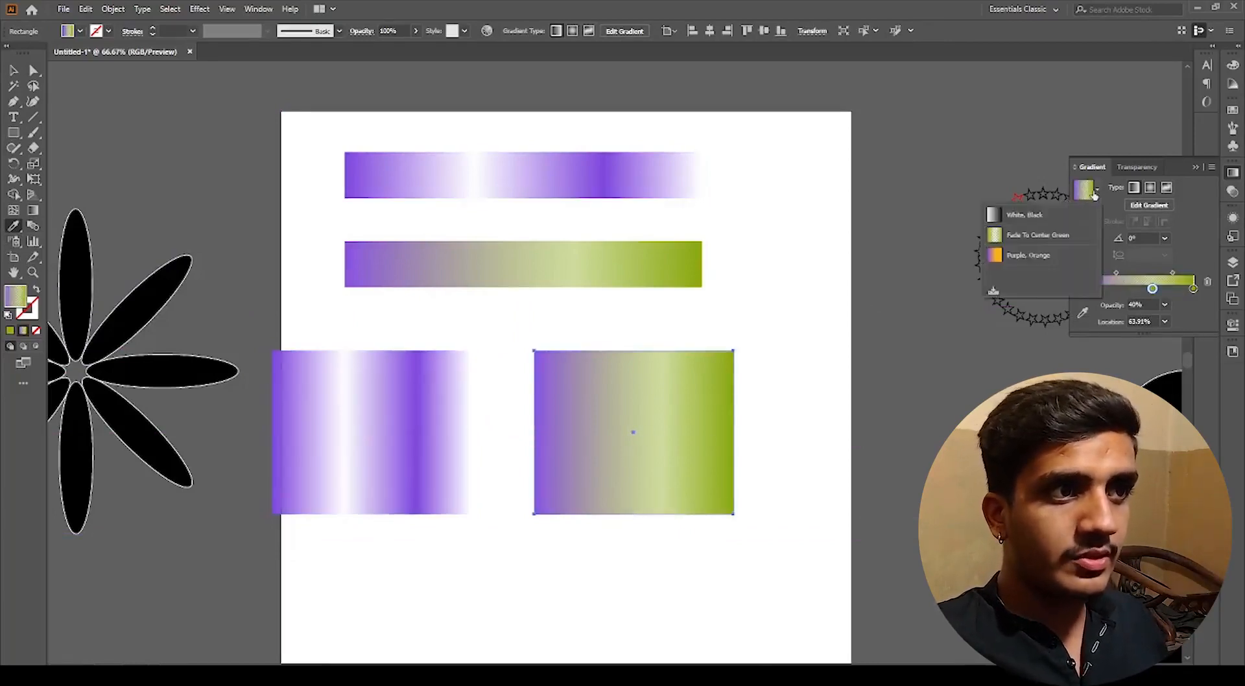
pyautogui.click(1011, 258)
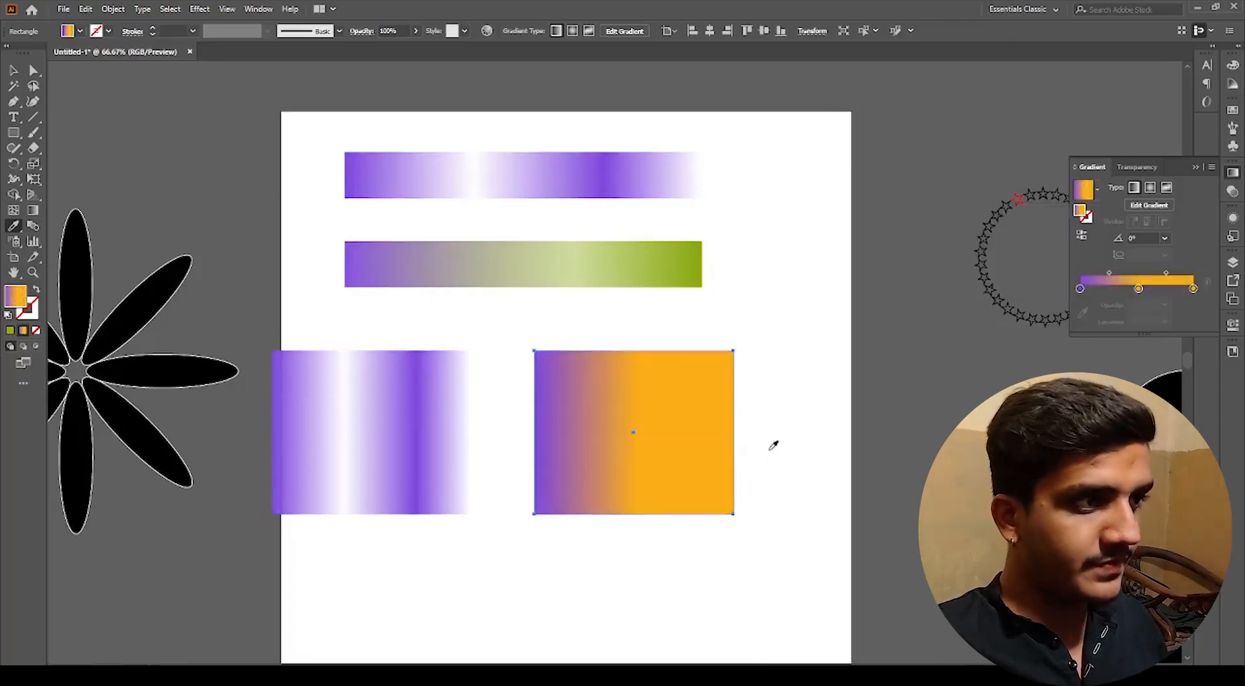
# Step: Redraw the left rectangle's gradient diagonally from its top-left corner past the bottom-right corner with the Gradient tool
pyautogui.press('v')
pyautogui.moveTo(653, 572); pyautogui.dragTo(699, 509)
pyautogui.click(578, 528)
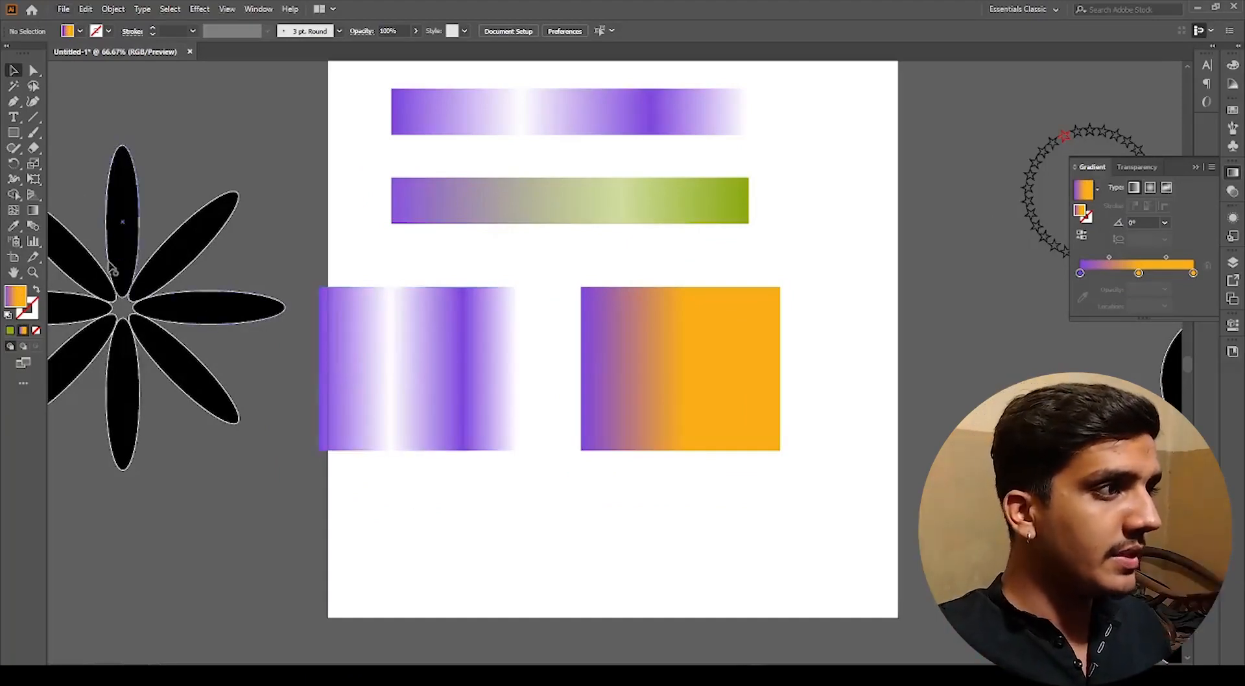
pyautogui.click(454, 388)
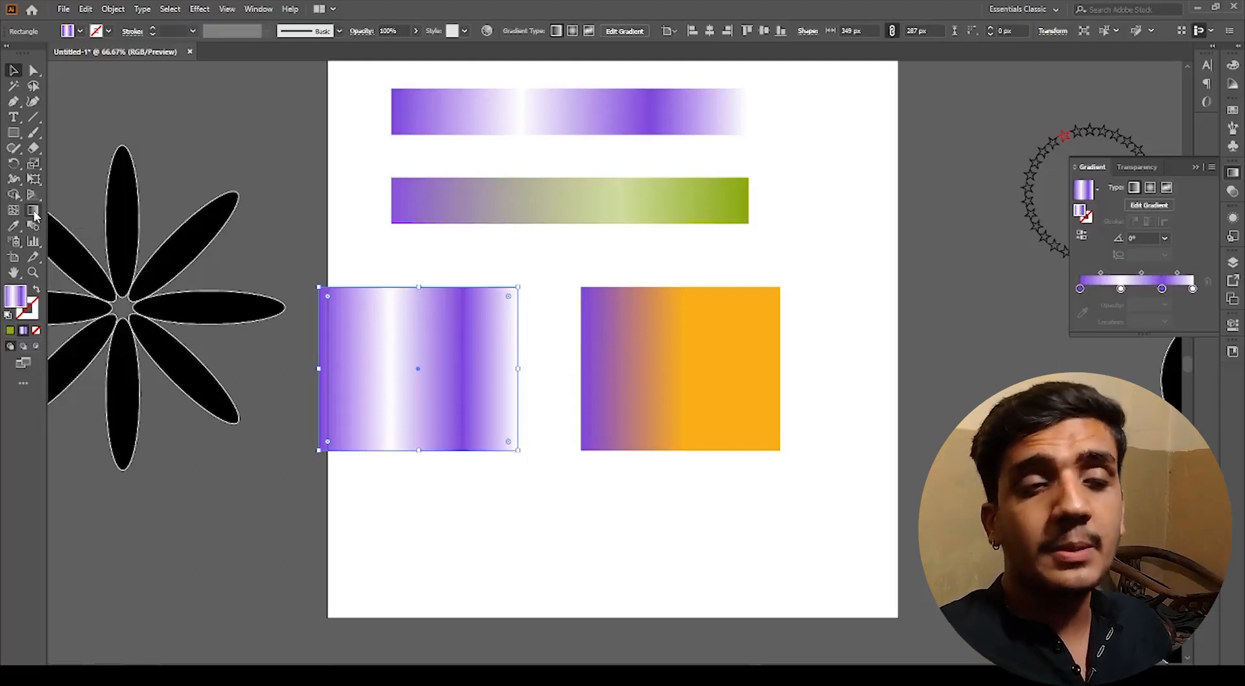
pyautogui.click(33, 214)
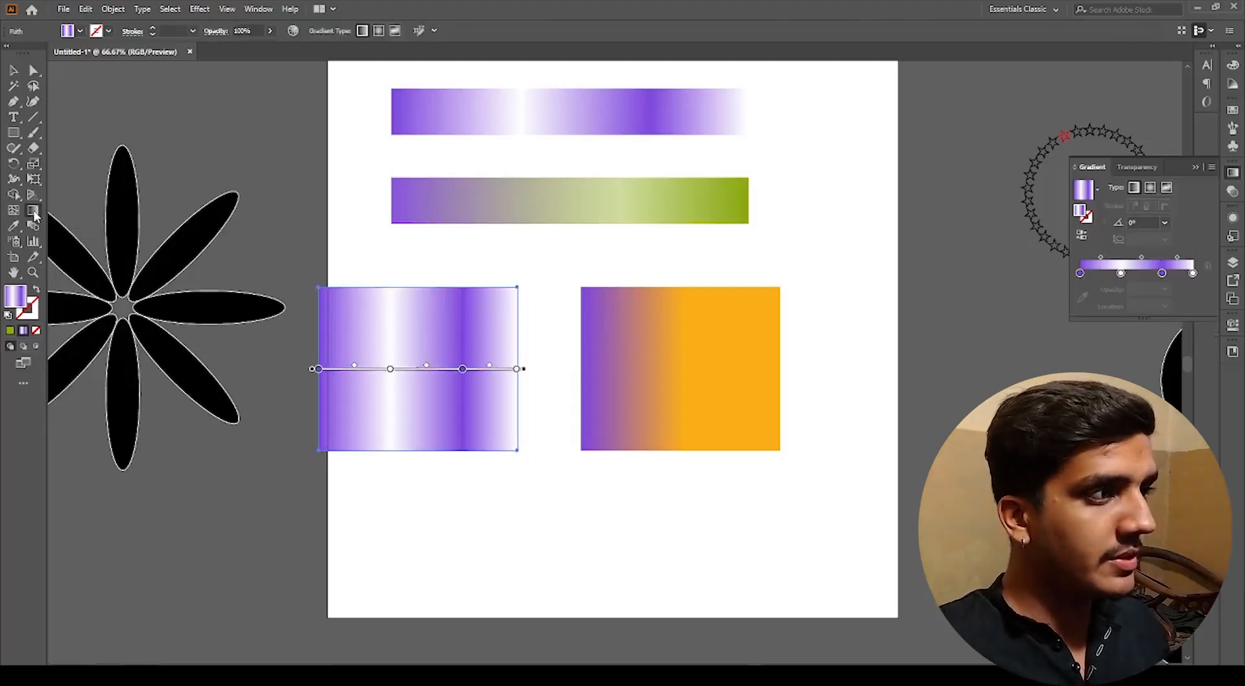
pyautogui.moveTo(392, 268); pyautogui.dragTo(392, 556)
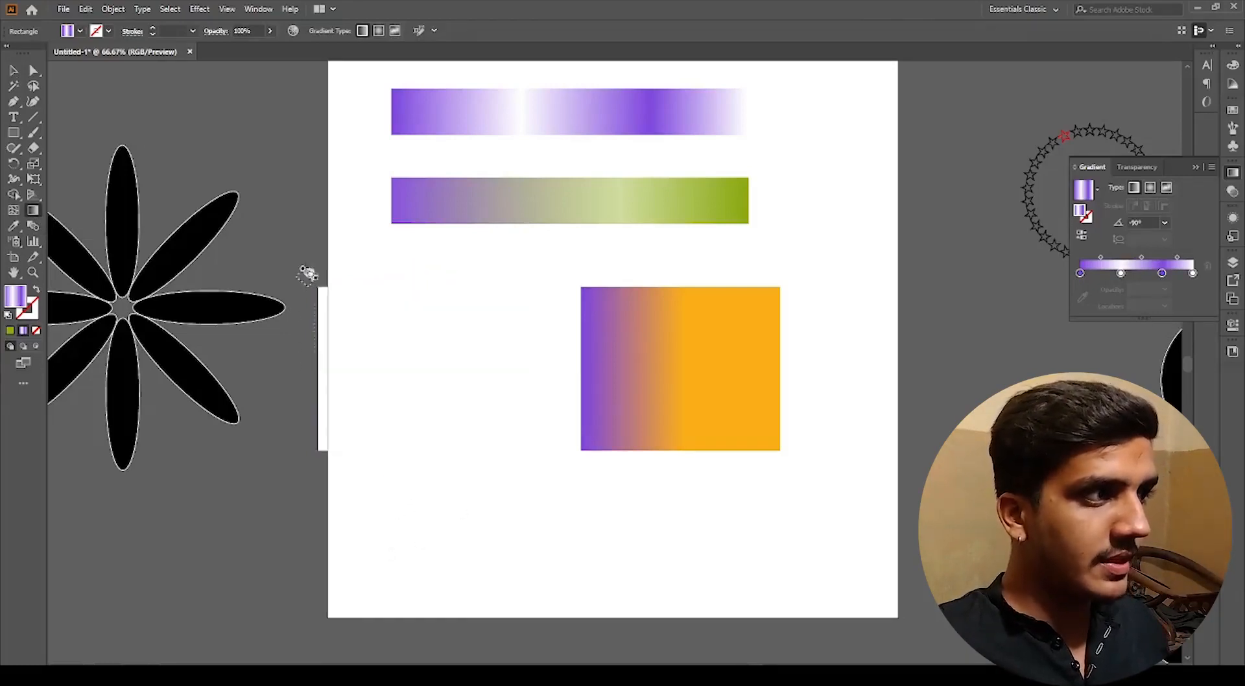
pyautogui.moveTo(307, 273)
pyautogui.mouseDown()
pyautogui.moveTo(460, 439)
pyautogui.moveTo(564, 523)
pyautogui.moveTo(588, 514)
pyautogui.mouseUp()
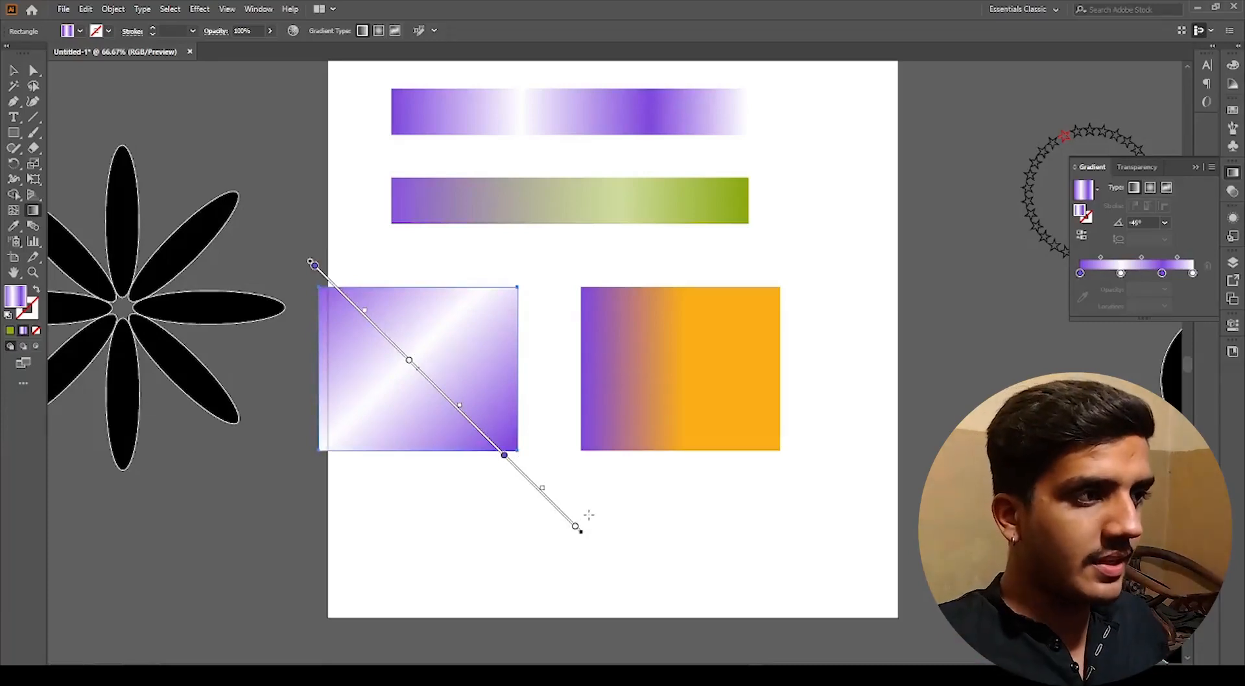
pyautogui.press('v')
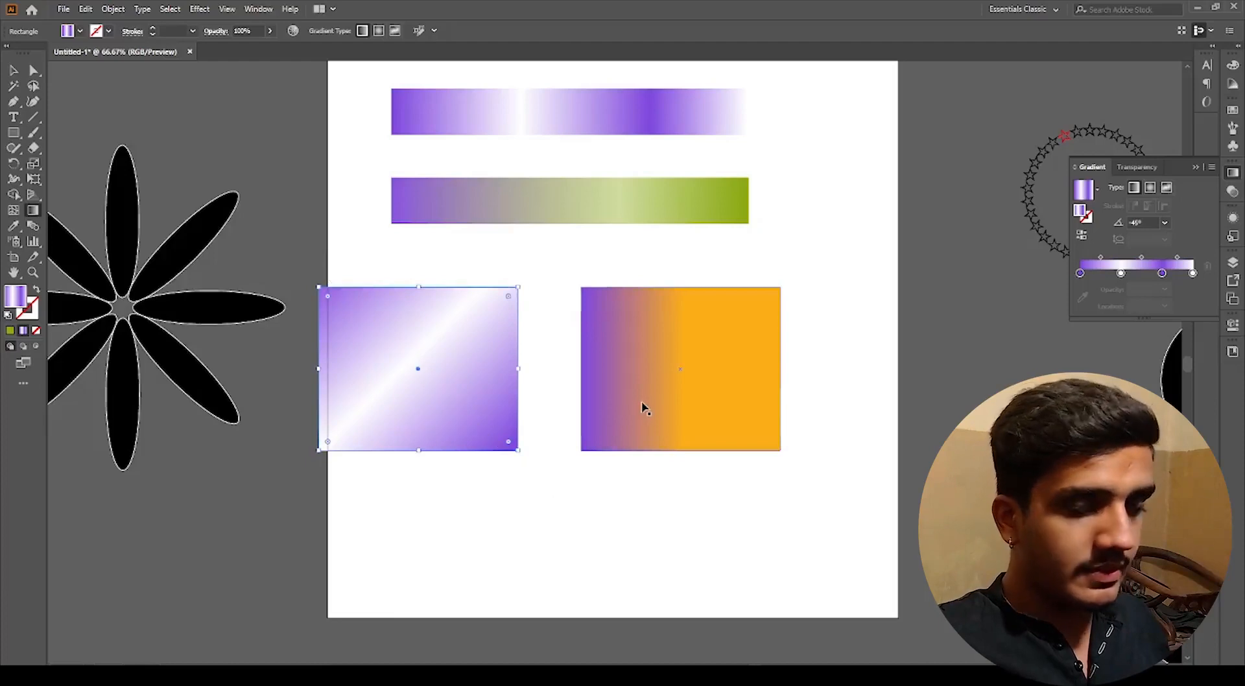
pyautogui.press('ctrl')
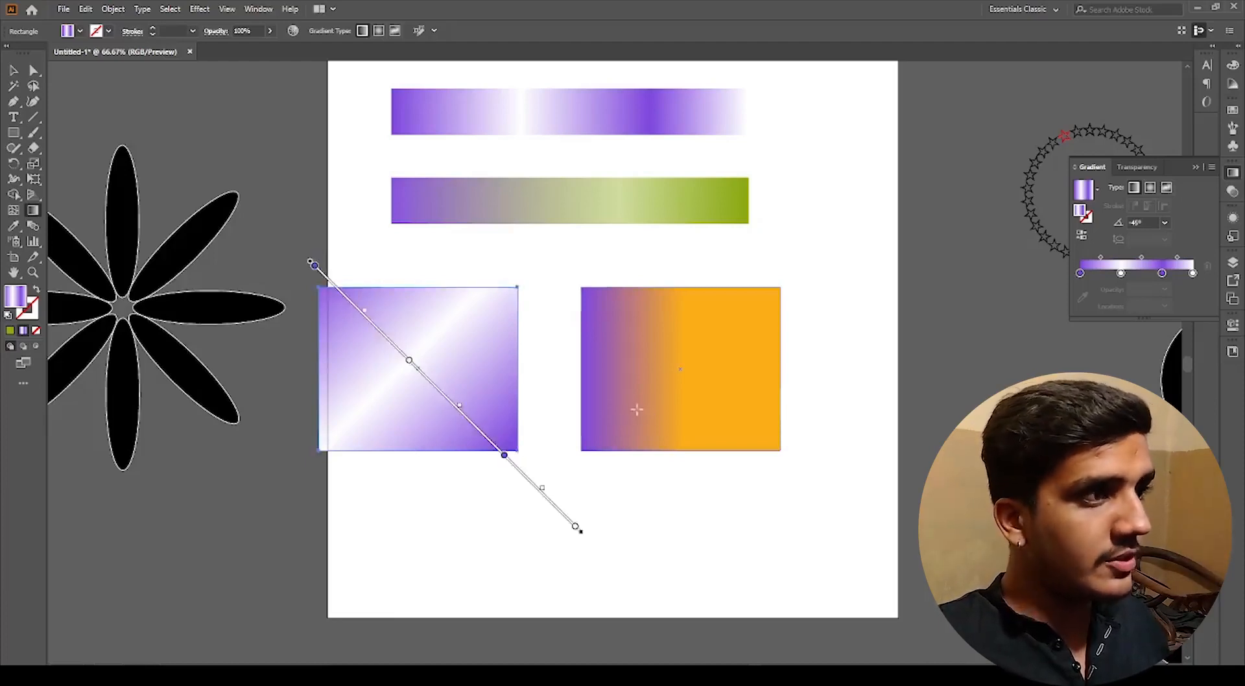
pyautogui.press('ctrl')
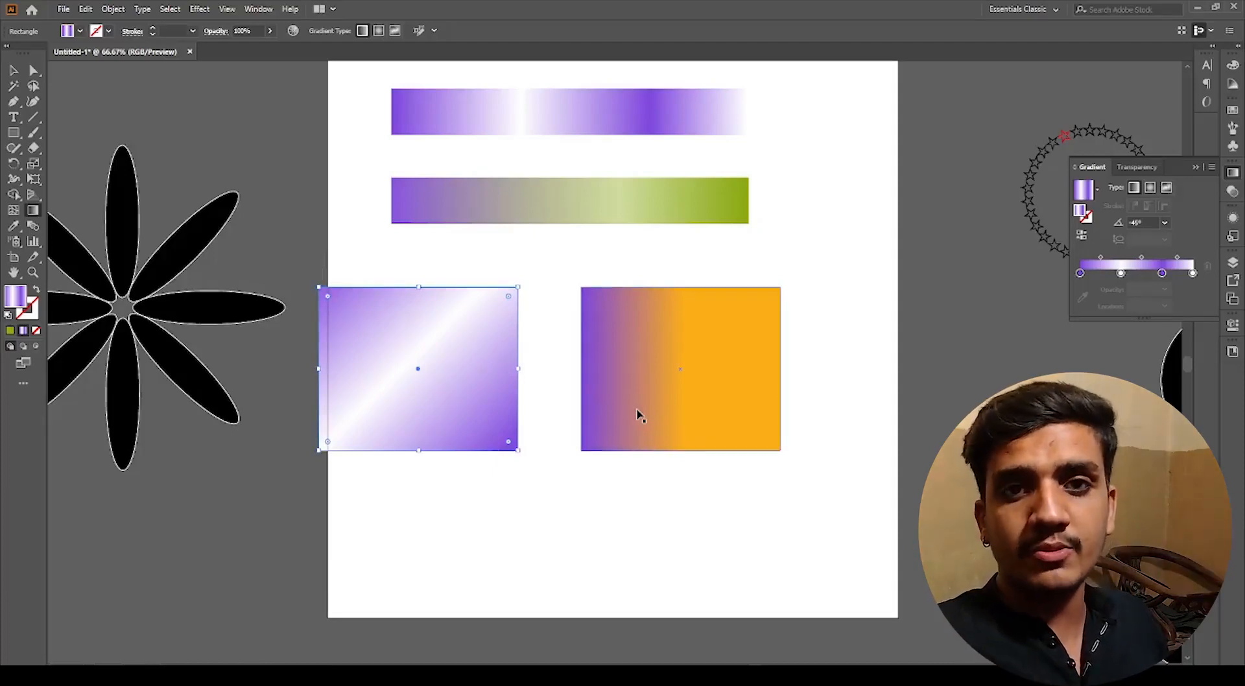
pyautogui.press('ctrl')
pyautogui.press('ctrl')
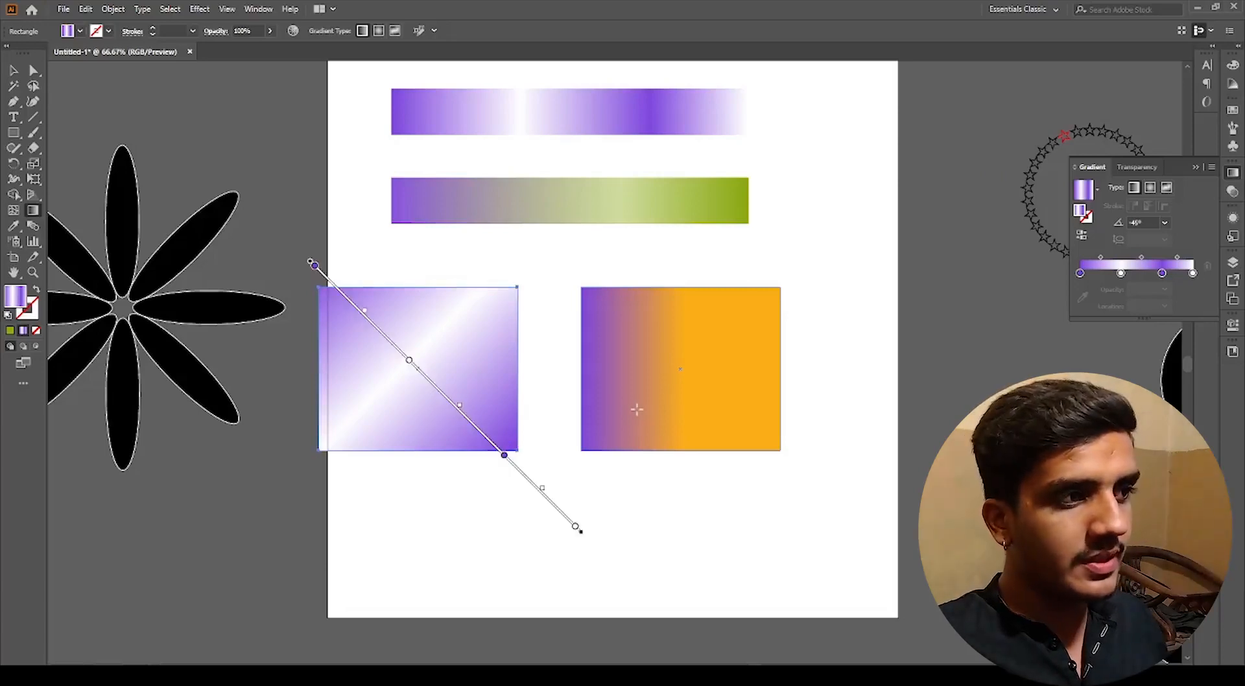
# Step: Redraw the orange rectangle's gradient vertically upward from its bottom edge at 90°
pyautogui.keyDown('ctrl'); pyautogui.click(675, 390); pyautogui.keyUp('ctrl')
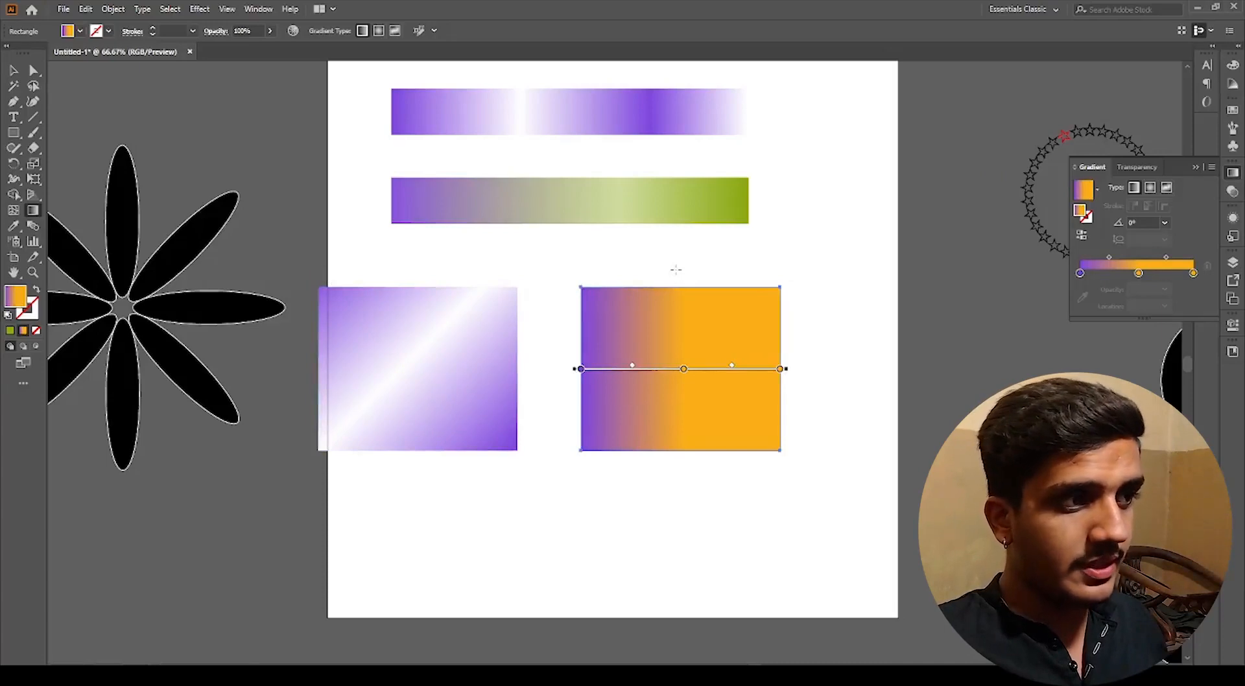
pyautogui.moveTo(676, 269); pyautogui.dragTo(692, 481)
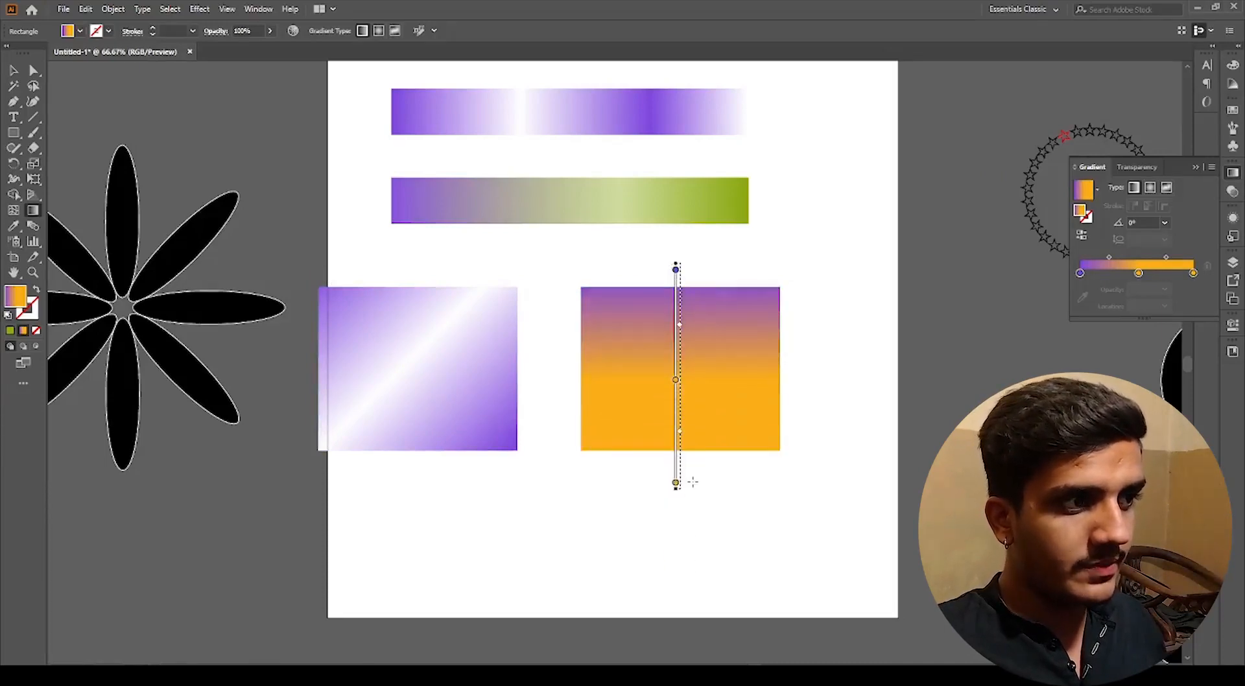
pyautogui.moveTo(781, 278); pyautogui.dragTo(542, 489)
pyautogui.click(675, 492)
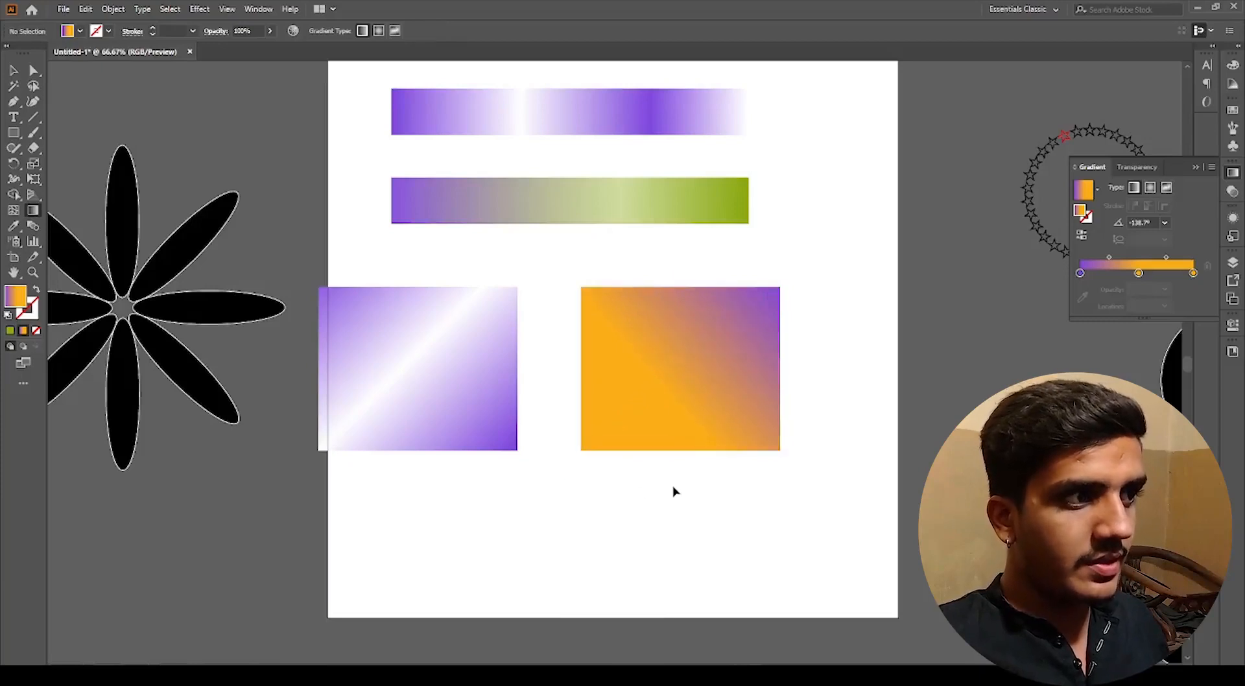
pyautogui.click(675, 420)
pyautogui.moveTo(605, 475); pyautogui.dragTo(604, 354)
pyautogui.click(737, 540)
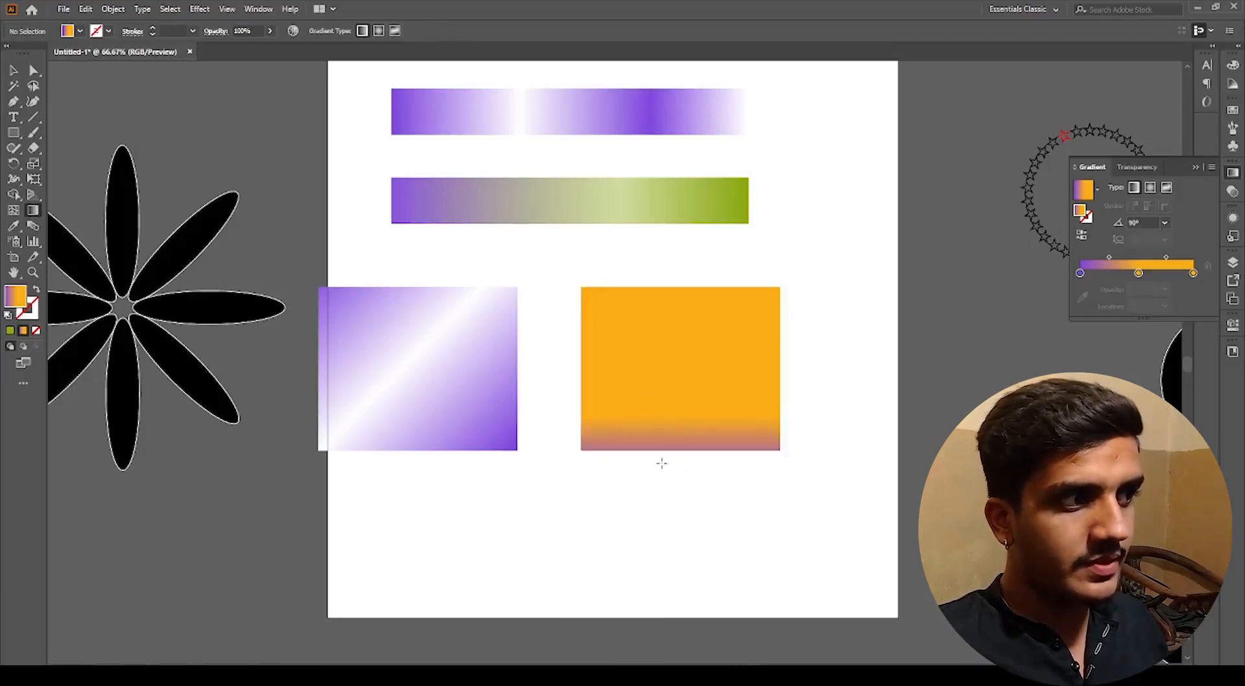
# Step: Redraw the left rectangle's gradient vertically upward from below its bottom edge
pyautogui.click(422, 425)
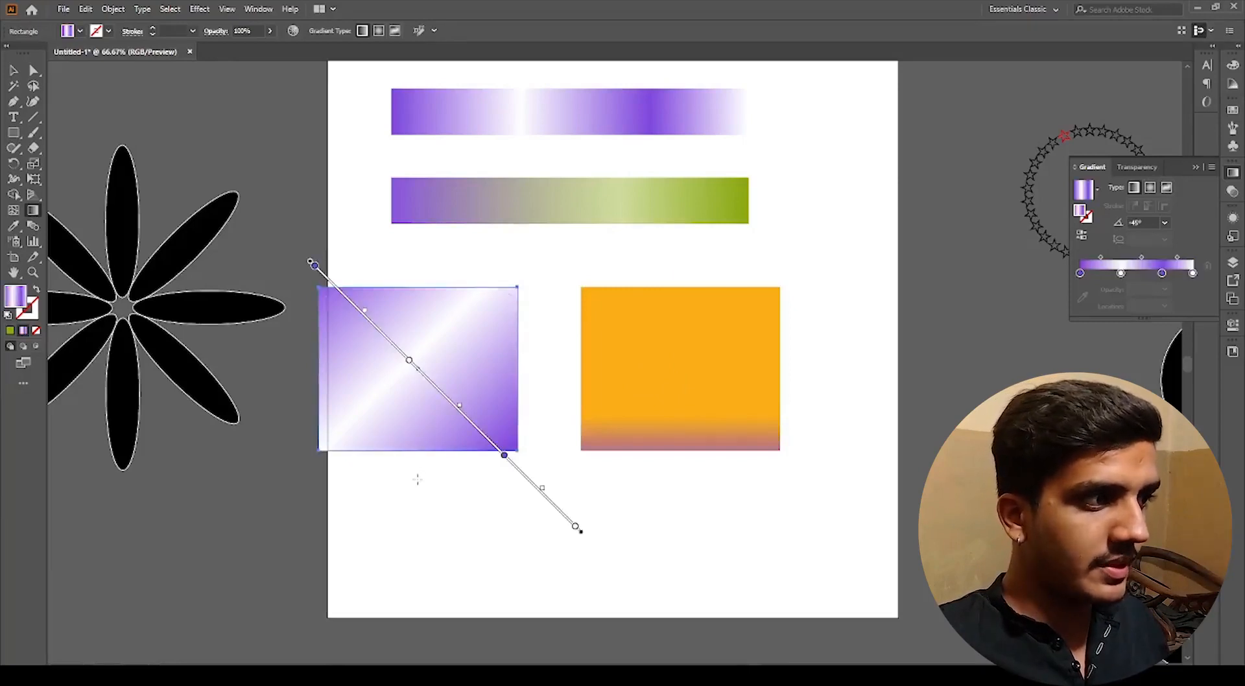
pyautogui.moveTo(417, 483)
pyautogui.mouseDown()
pyautogui.moveTo(417, 281)
pyautogui.moveTo(417, 317)
pyautogui.mouseUp()
pyautogui.click(476, 530)
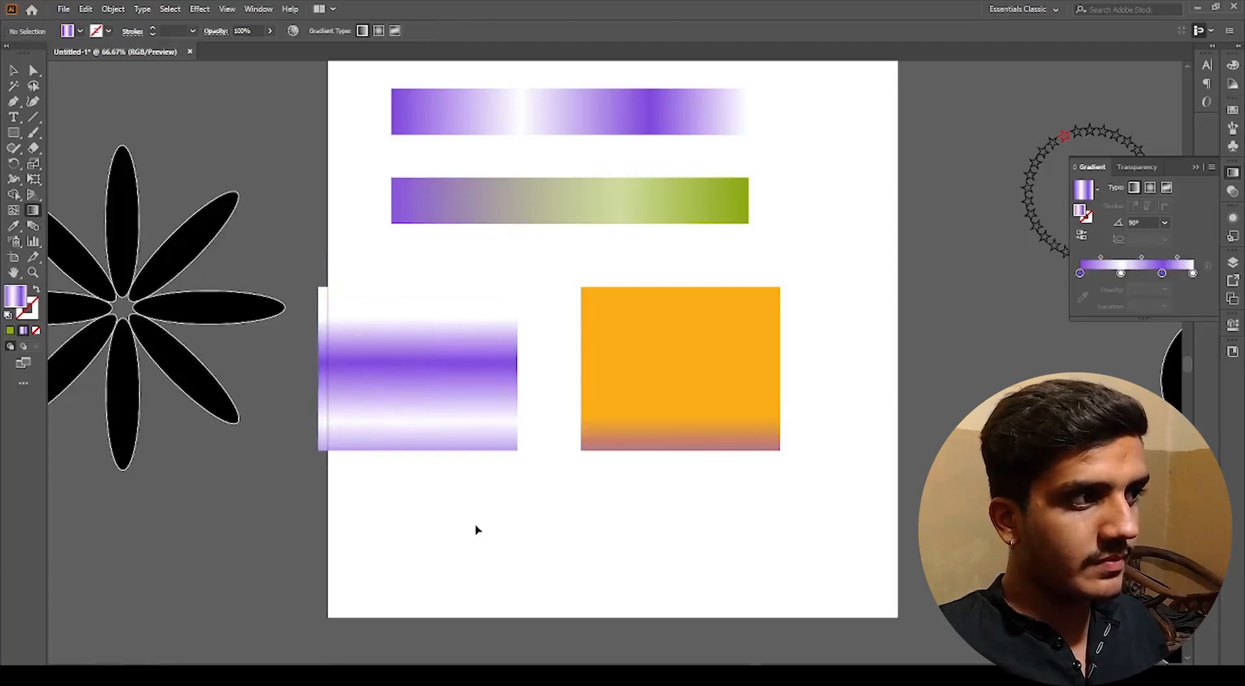
# Step: Nudge a purple stop of the left rectangle's gradient along the gradient slider
pyautogui.click(431, 416)
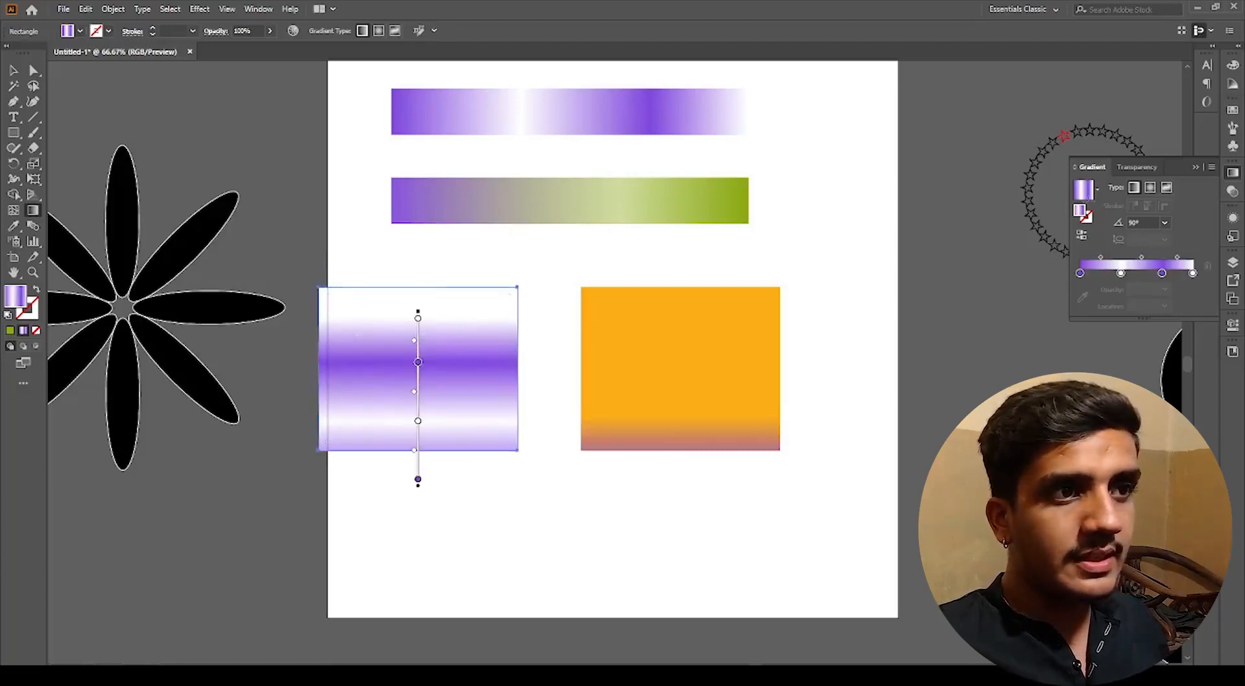
pyautogui.moveTo(1122, 275)
pyautogui.mouseDown()
pyautogui.moveTo(1099, 275)
pyautogui.moveTo(1171, 275)
pyautogui.moveTo(1122, 273)
pyautogui.mouseUp()
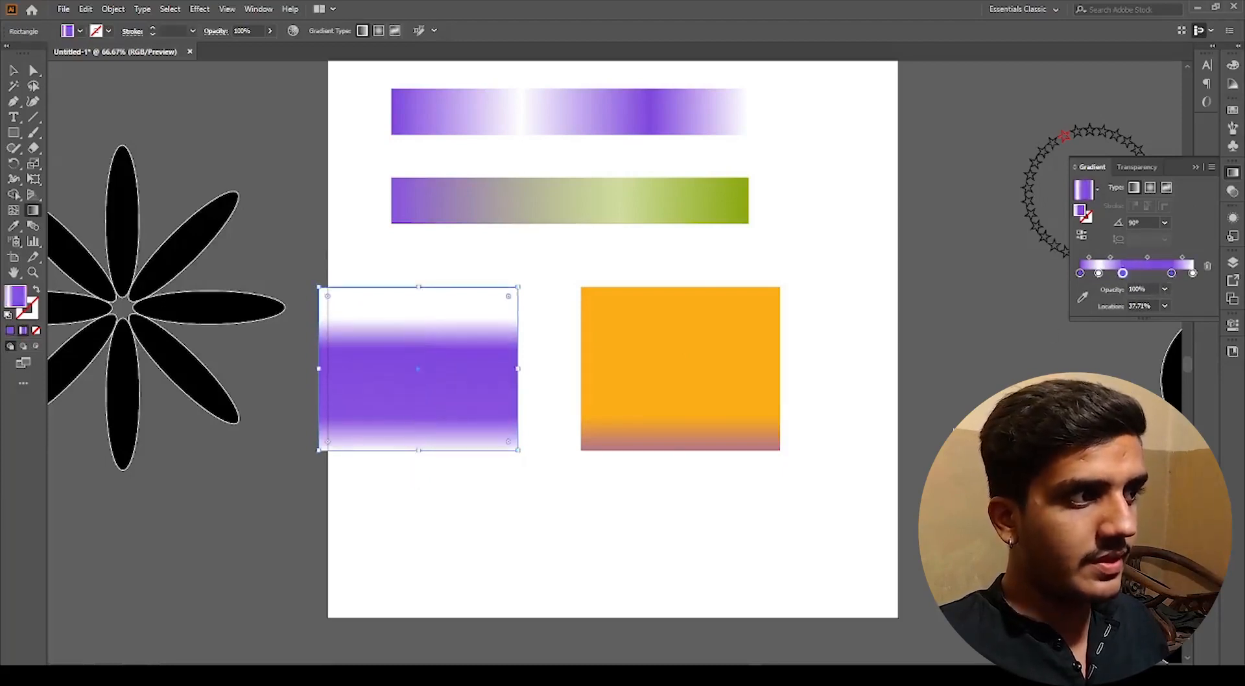
pyautogui.click(950, 426)
pyautogui.press('v')
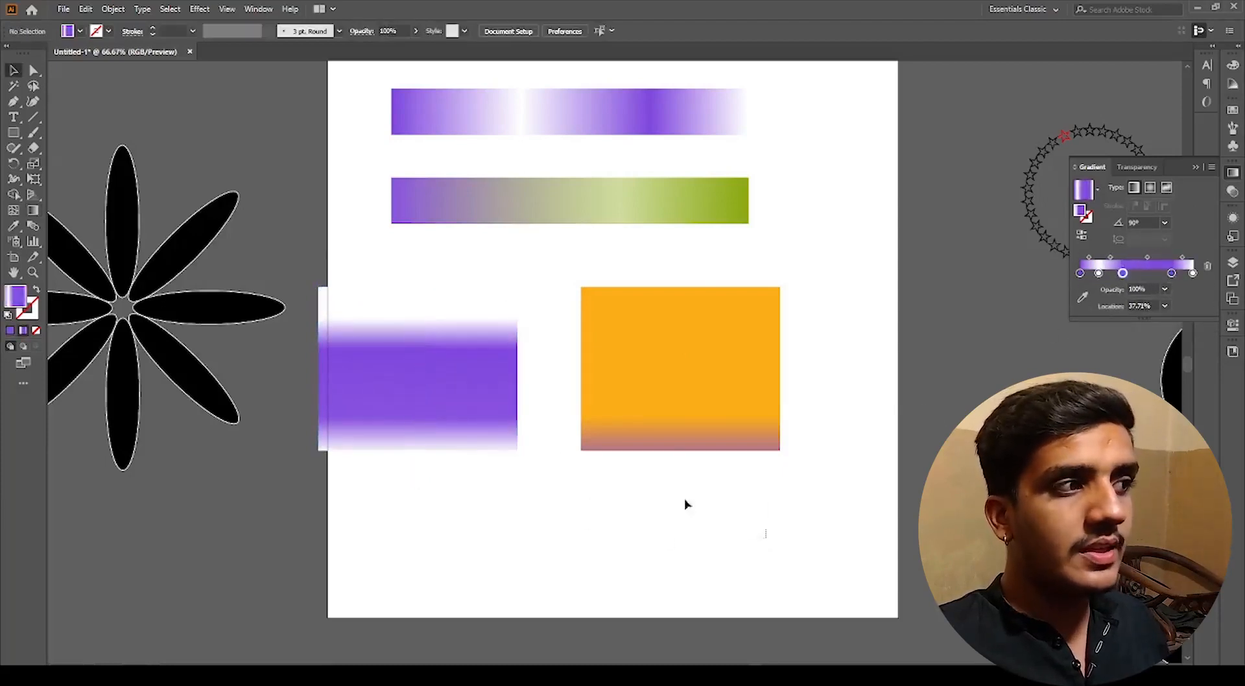
# Step: Move both lower rectangles left, then move the purple-white rectangle off the artboard below it
pyautogui.moveTo(766, 538); pyautogui.dragTo(363, 381)
pyautogui.scroll(-2, 639, 367)
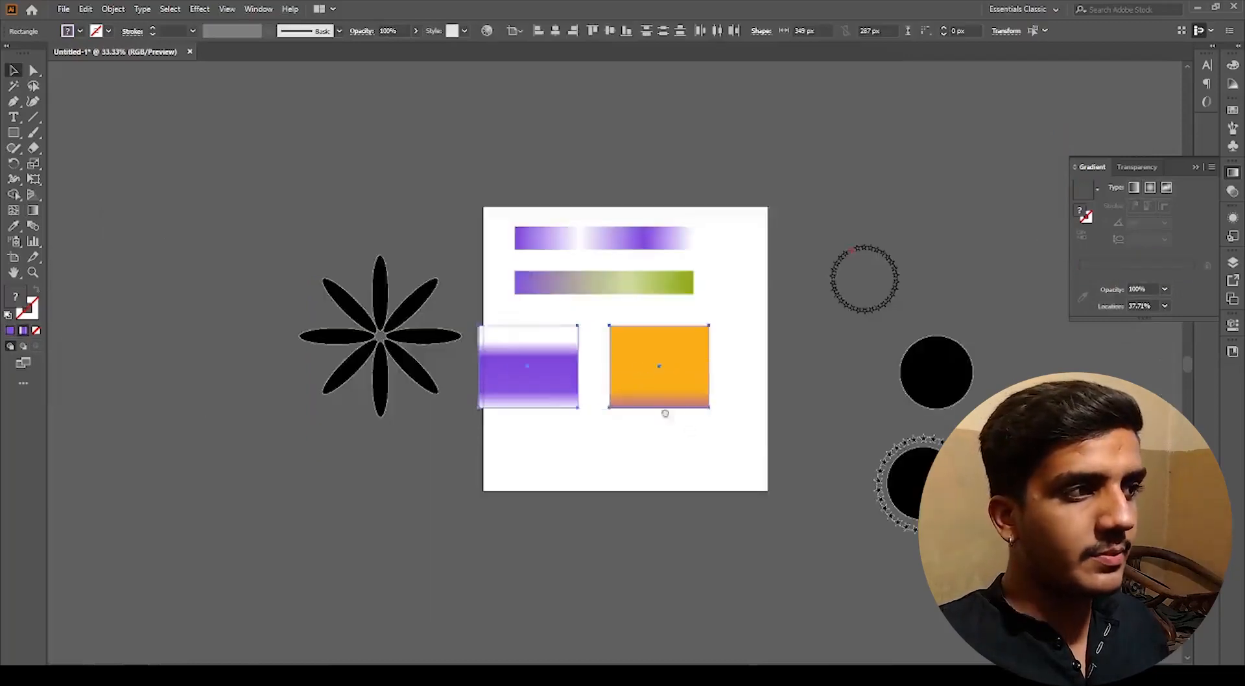
pyautogui.moveTo(662, 411); pyautogui.dragTo(559, 413)
pyautogui.click(494, 394)
pyautogui.moveTo(457, 394); pyautogui.dragTo(367, 563)
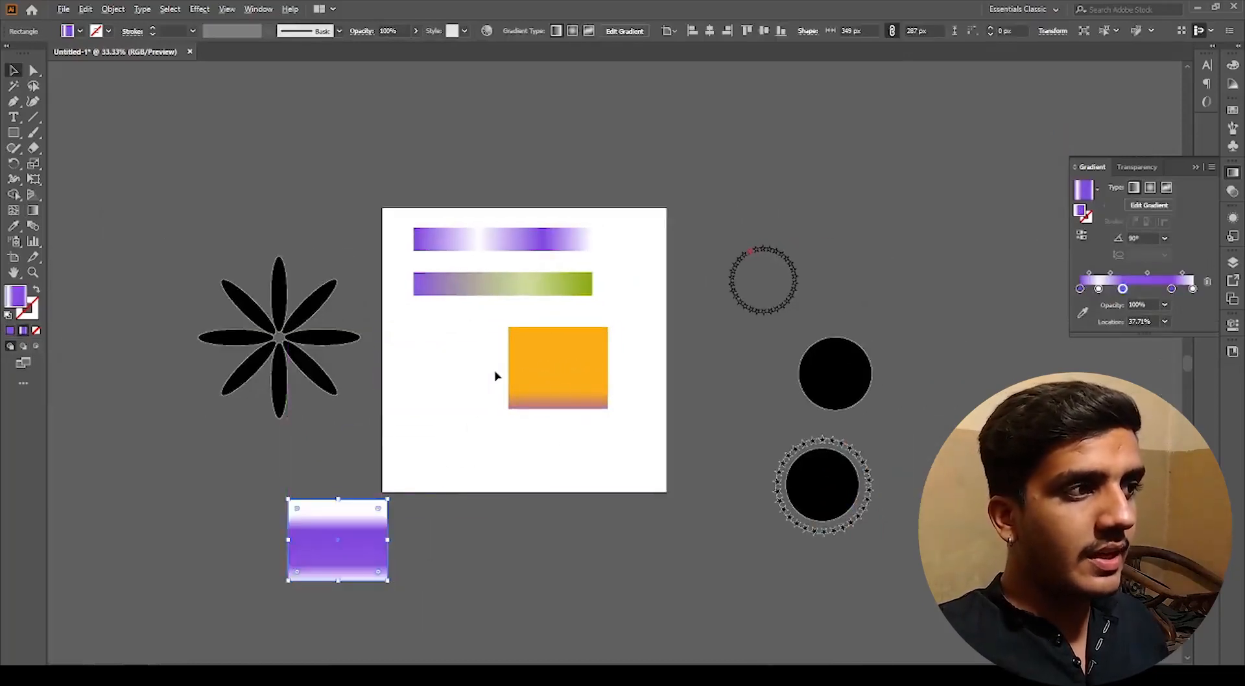
# Step: Drag a diagonal gradient across the orange rectangle from its top-left toward the bottom-right, about -42.7°
pyautogui.scroll(3, 500, 372)
pyautogui.click(577, 368)
pyautogui.press('g')
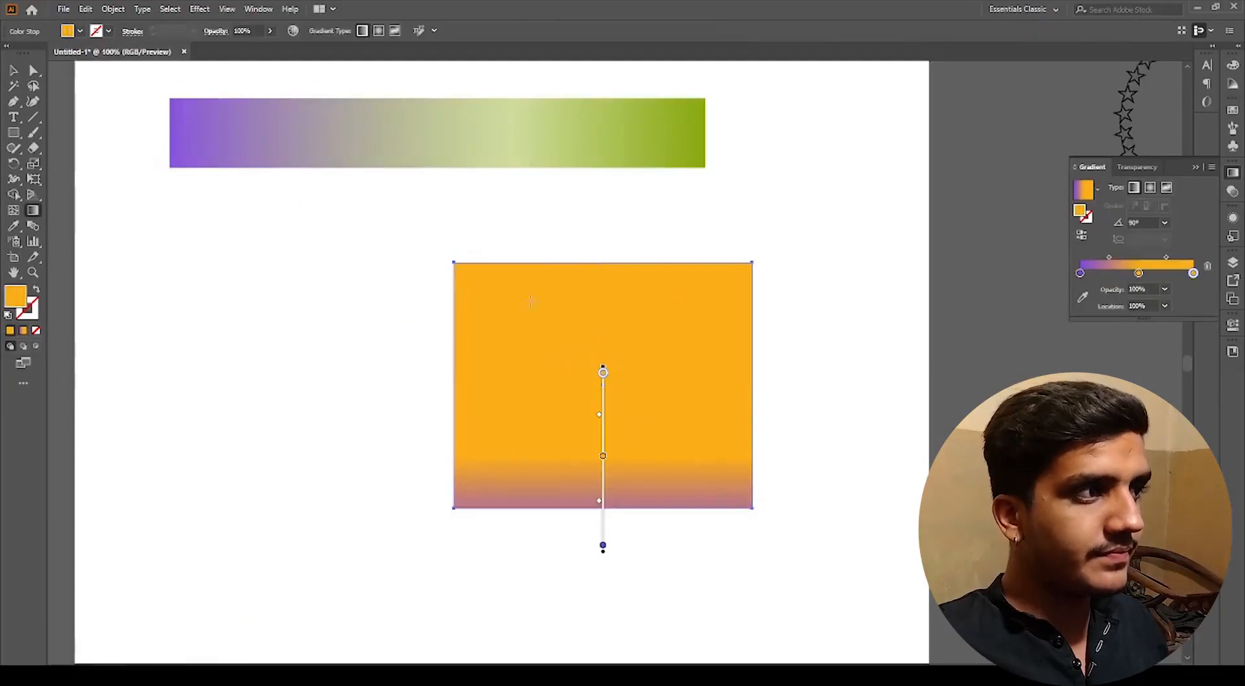
pyautogui.moveTo(505, 262)
pyautogui.mouseDown()
pyautogui.moveTo(835, 632)
pyautogui.moveTo(848, 578)
pyautogui.mouseUp()
pyautogui.keyDown('ctrl'); pyautogui.click(752, 606); pyautogui.keyUp('ctrl')
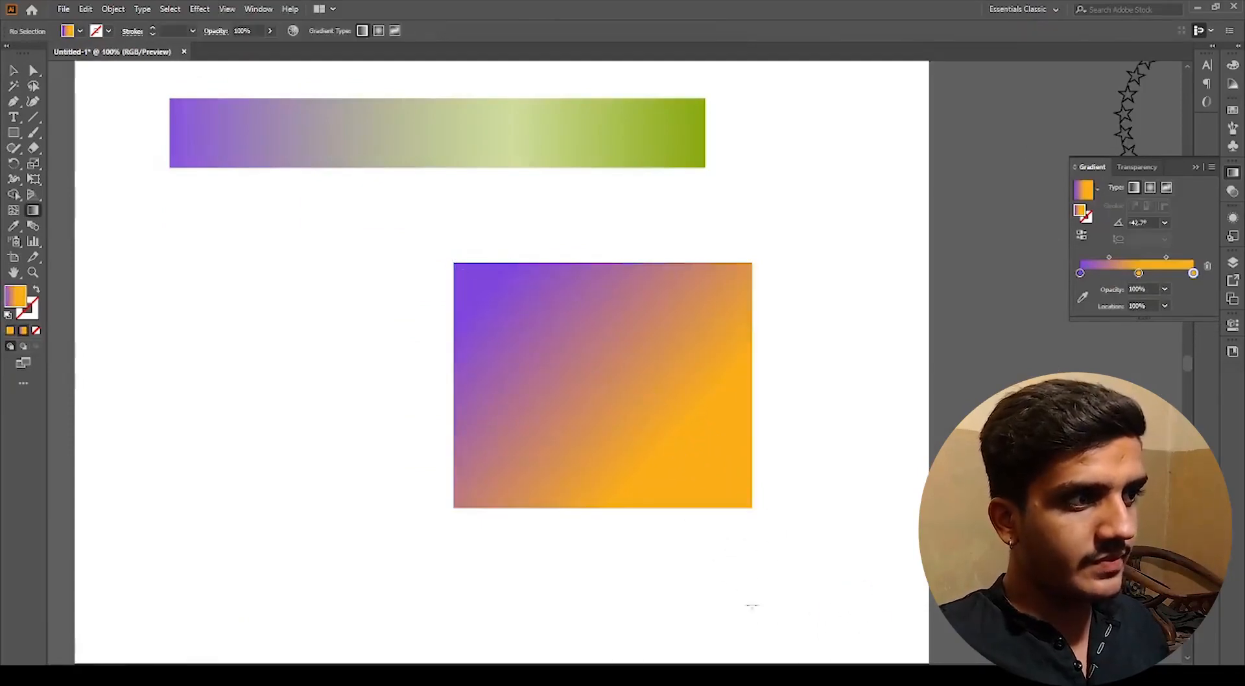
# Step: Zoom in to examine the purple-orange diagonal gradient up close
pyautogui.press('v')
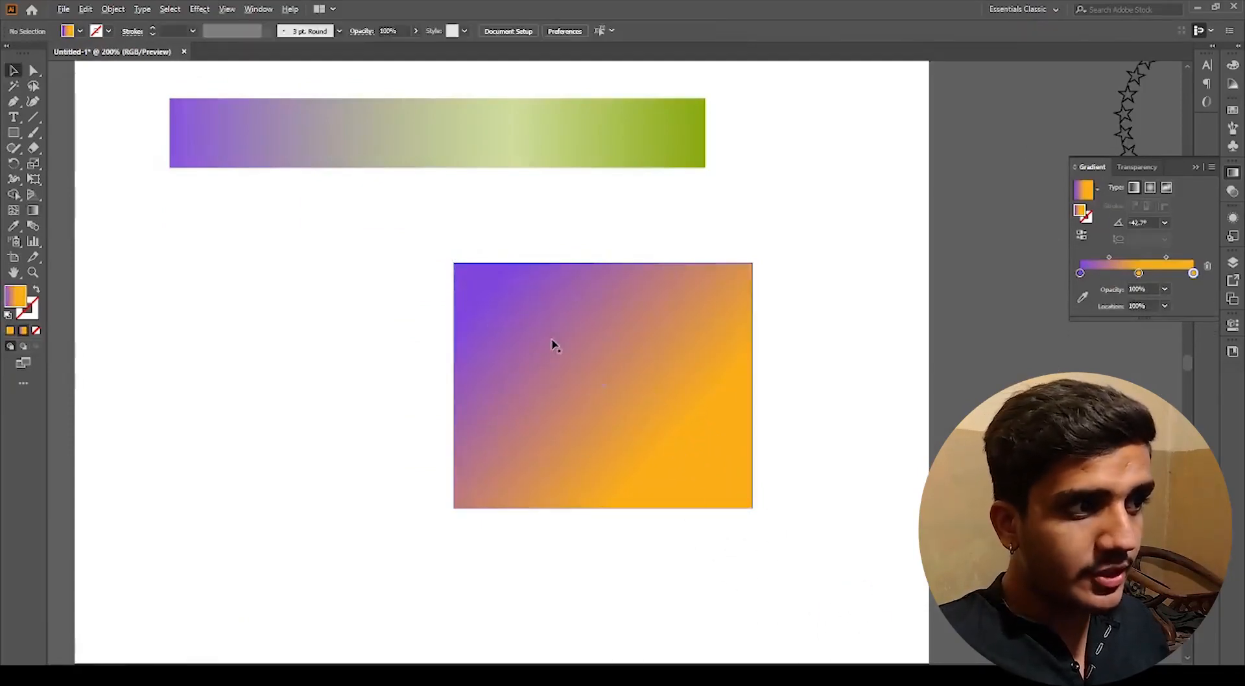
pyautogui.scroll(2, 552, 341)
pyautogui.scroll(2, 651, 425)
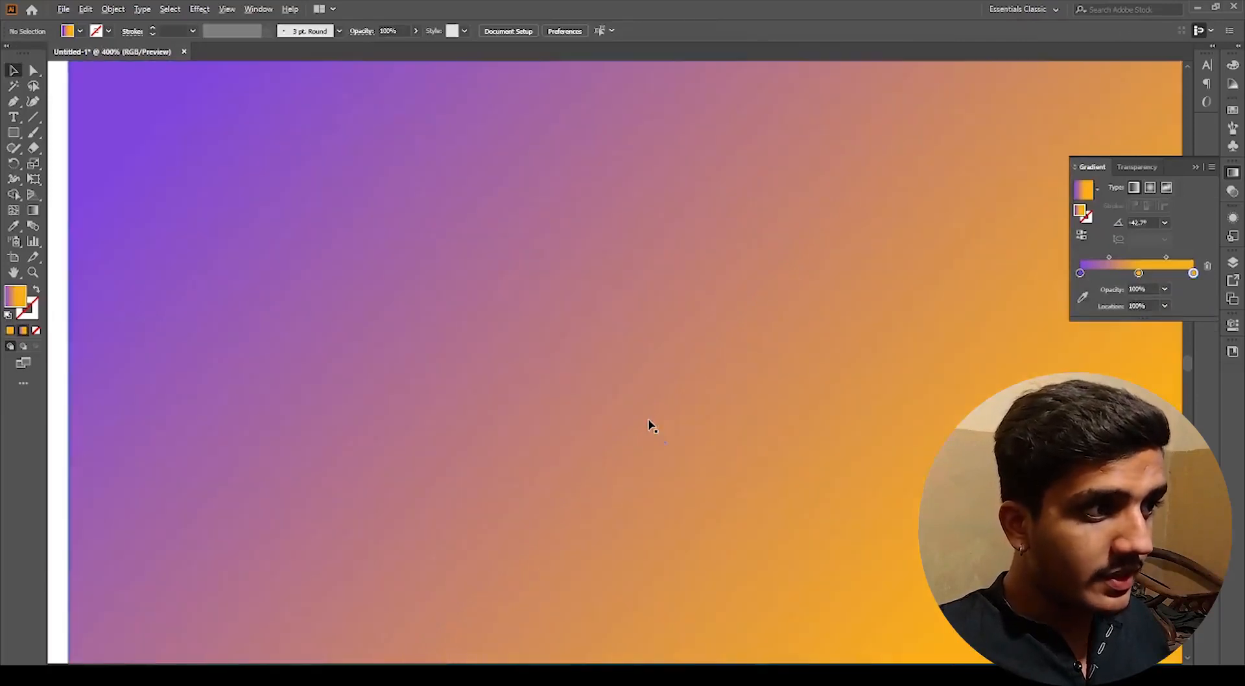
pyautogui.scroll(-4, 650, 425)
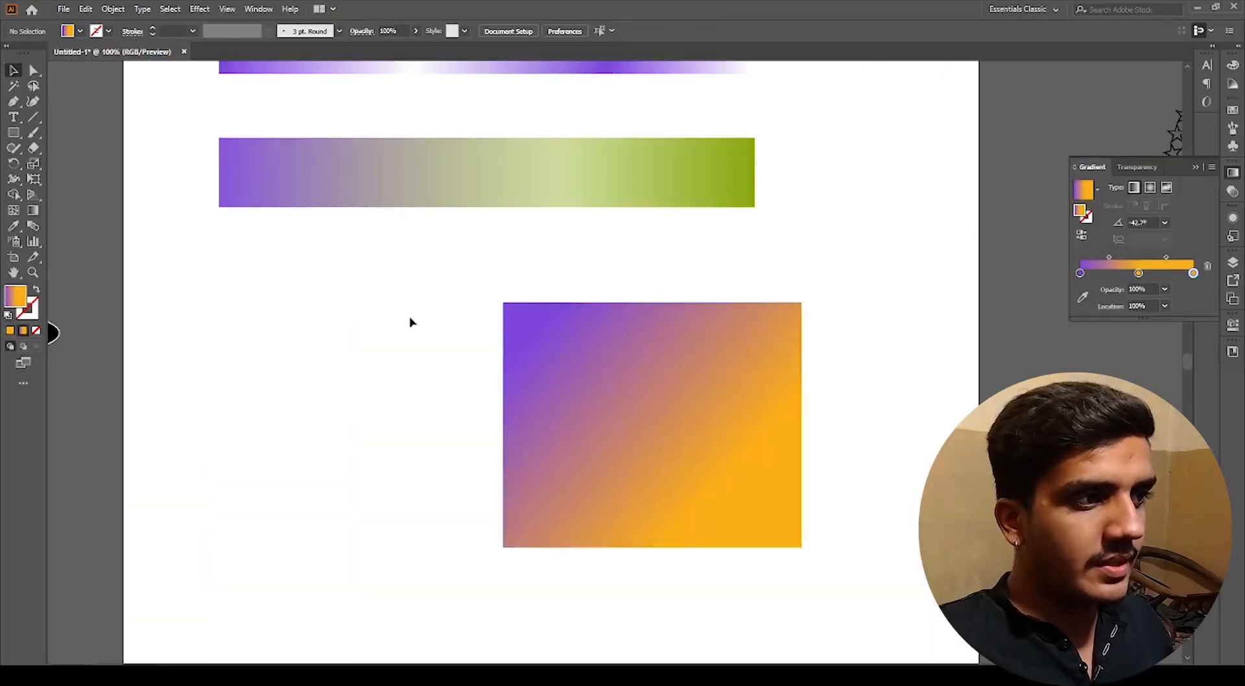
# Step: Select the orange diagonal-gradient rectangle and expand its gradient fill into 255 objects
pyautogui.moveTo(411, 318); pyautogui.dragTo(940, 545)
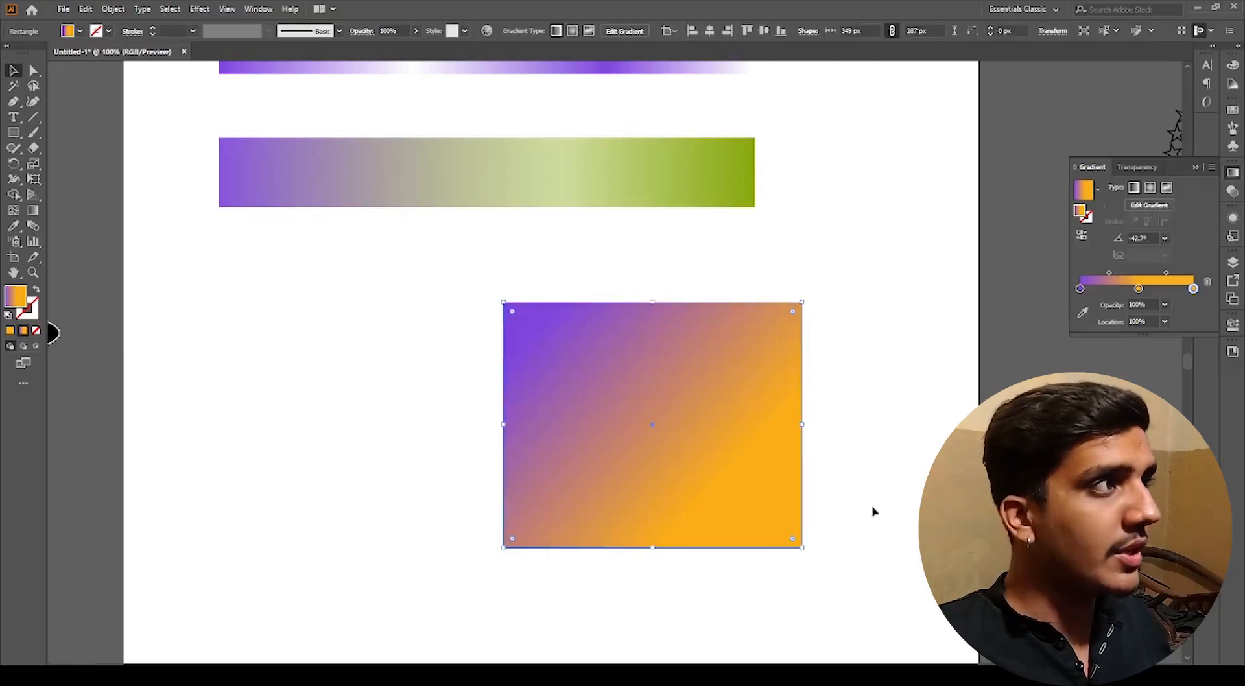
pyautogui.click(118, 10)
pyautogui.click(146, 165)
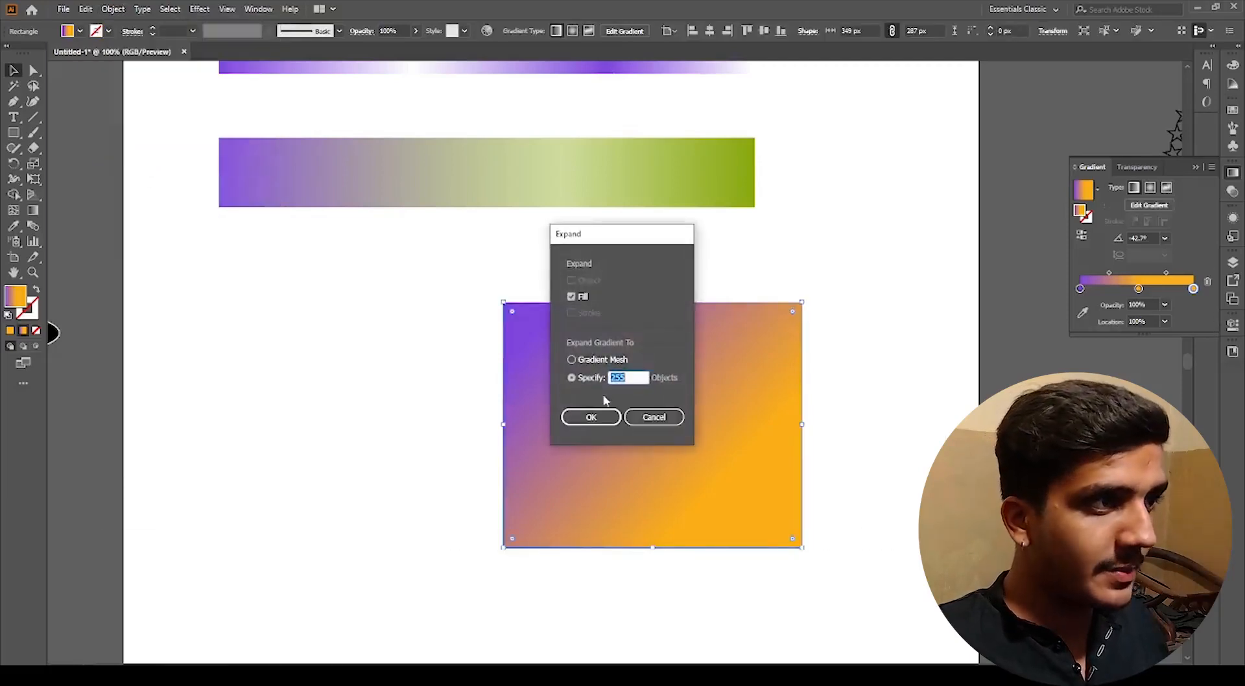
pyautogui.moveTo(616, 239); pyautogui.dragTo(874, 238)
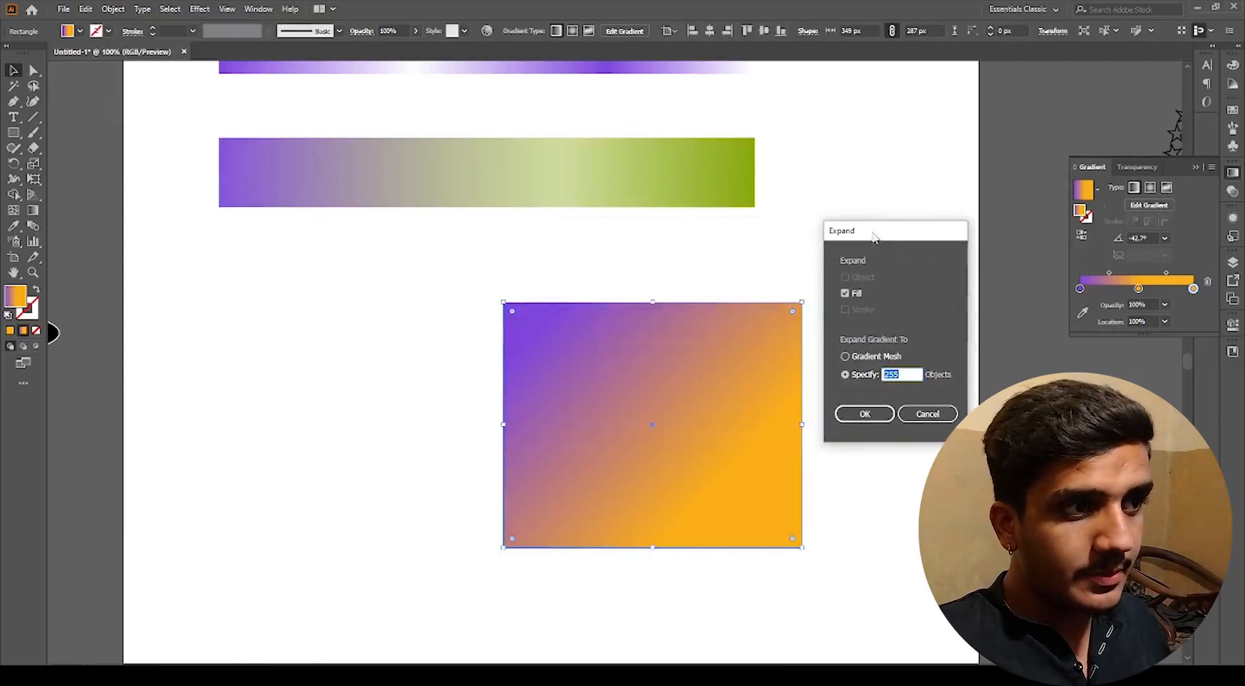
pyautogui.click(856, 379)
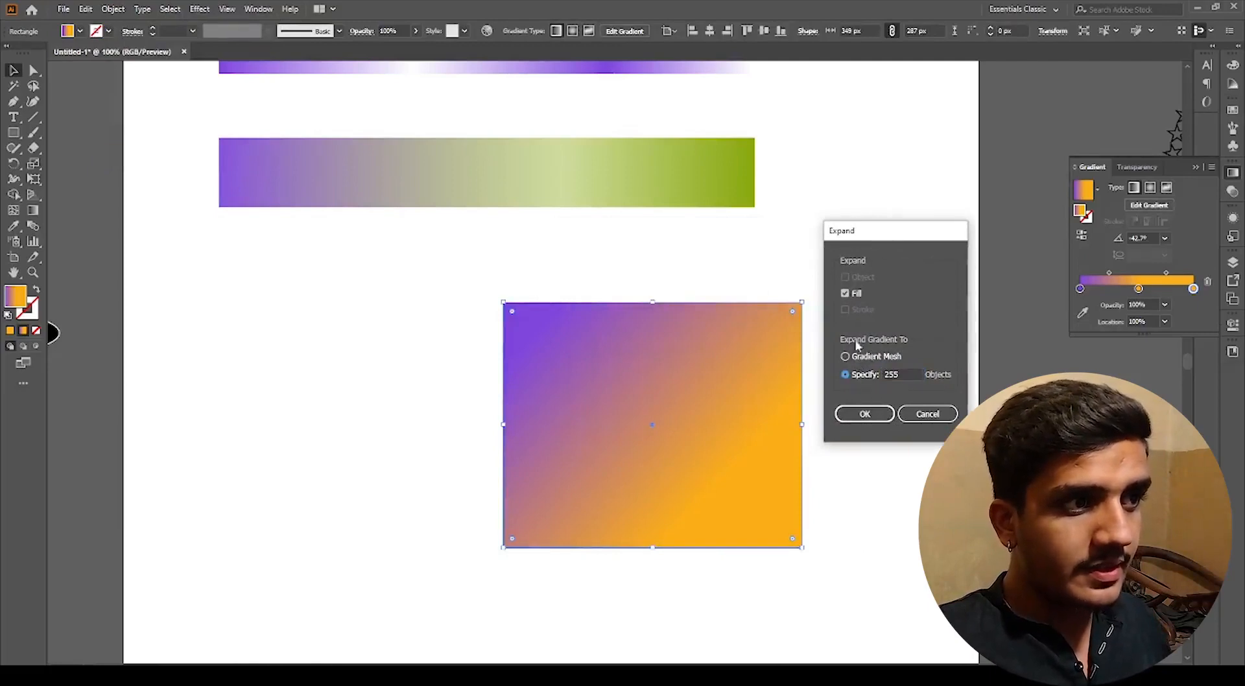
pyautogui.click(855, 295)
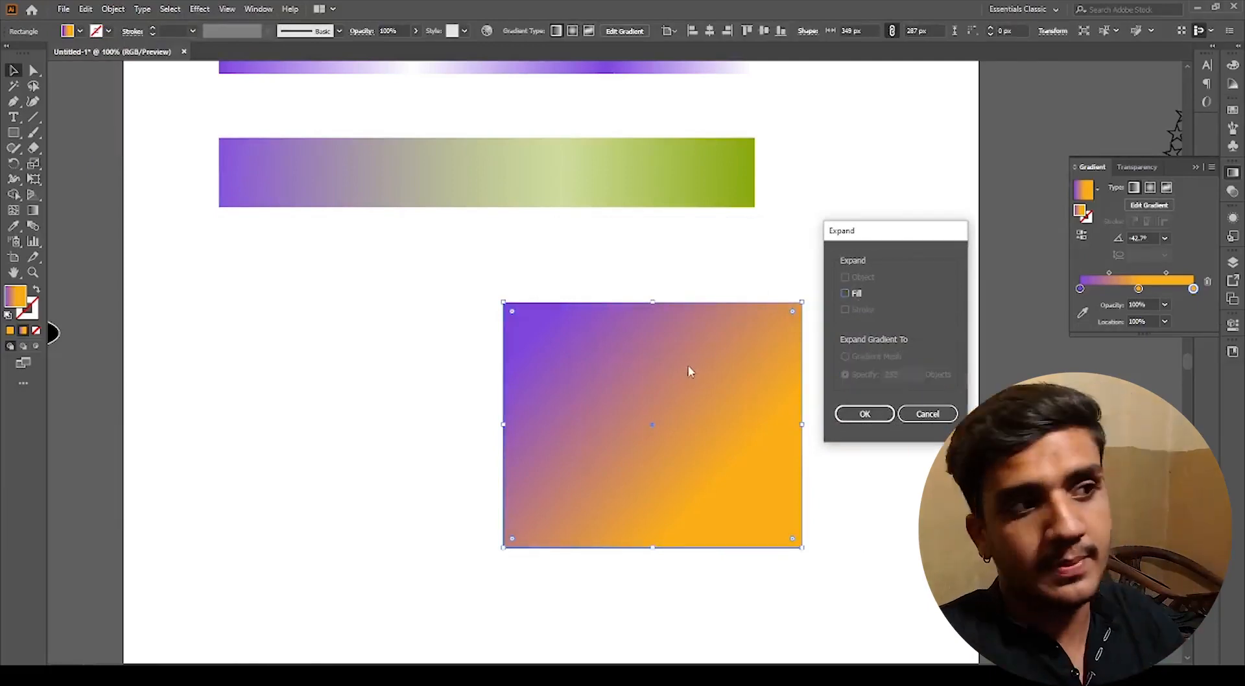
pyautogui.click(850, 296)
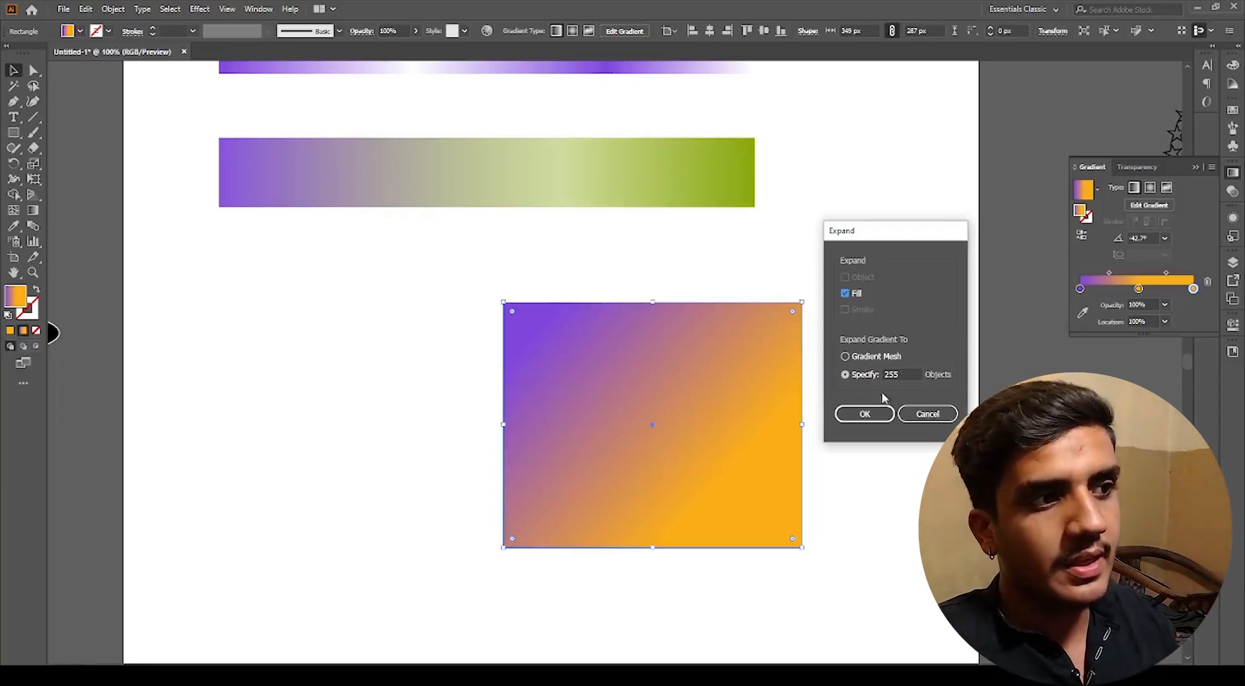
pyautogui.click(864, 414)
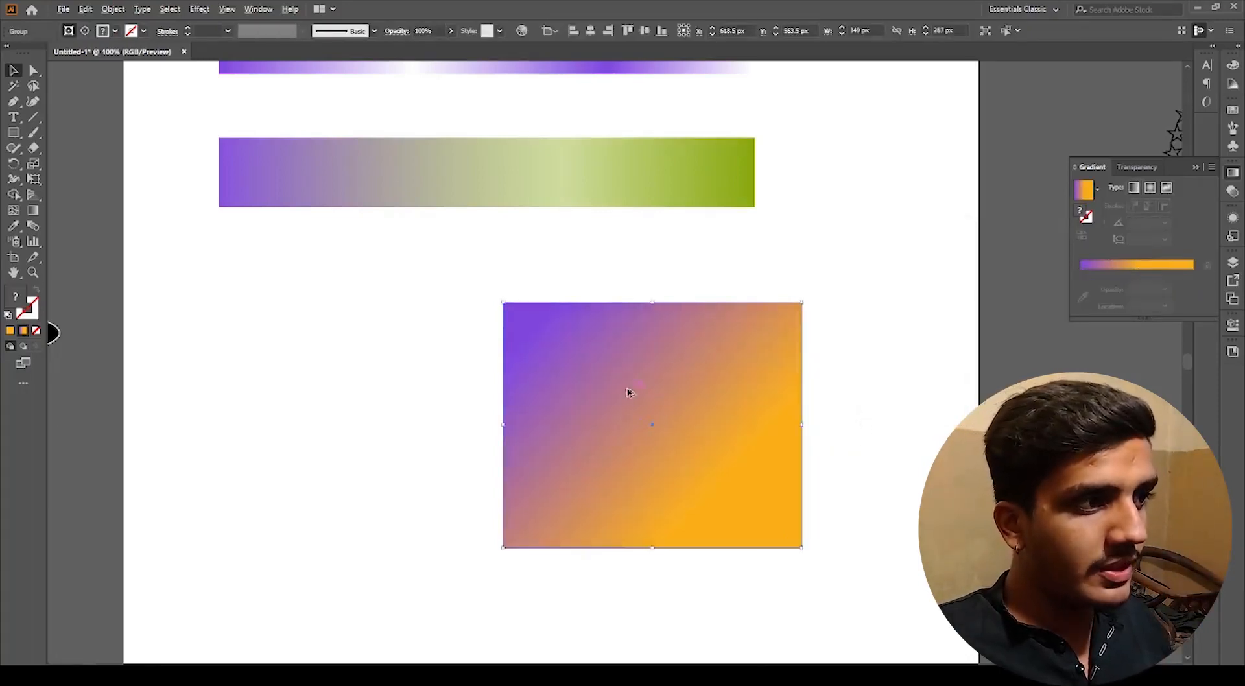
# Step: Ungroup the expanded gradient rectangle and release its clipping mask
pyautogui.scroll(4, 626, 393)
pyautogui.scroll(3, 699, 425)
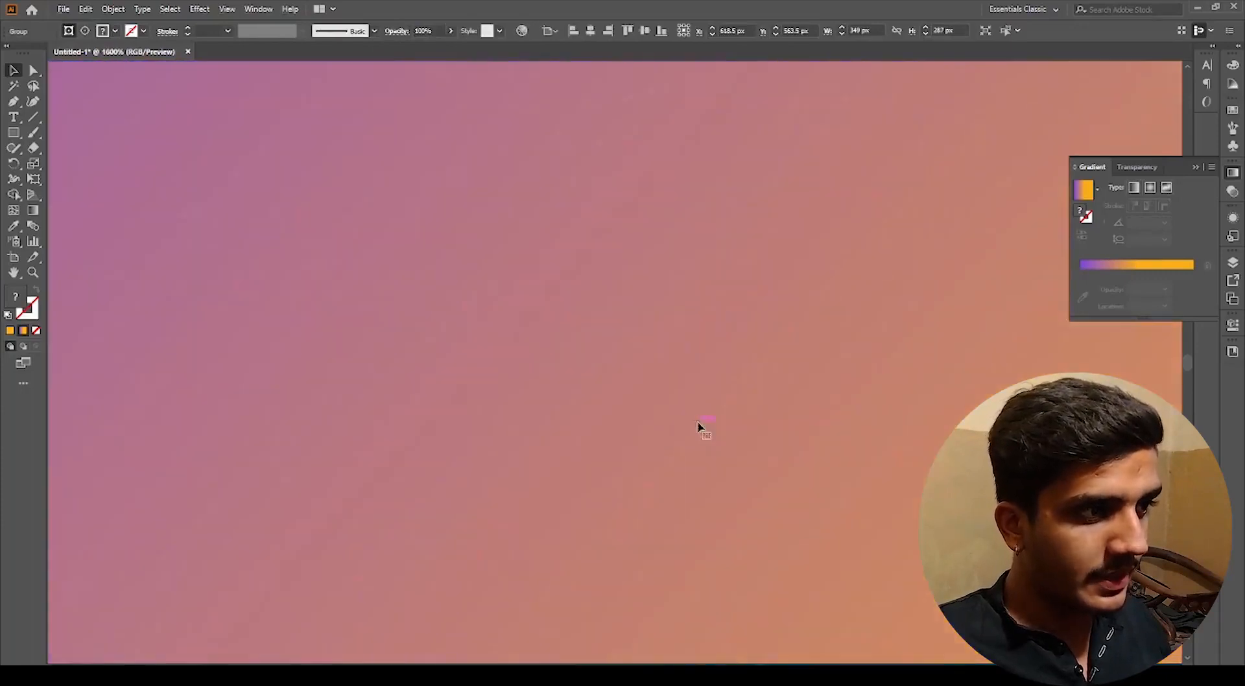
pyautogui.scroll(-3, 698, 426)
pyautogui.scroll(-1, 761, 486)
pyautogui.scroll(3, 767, 478)
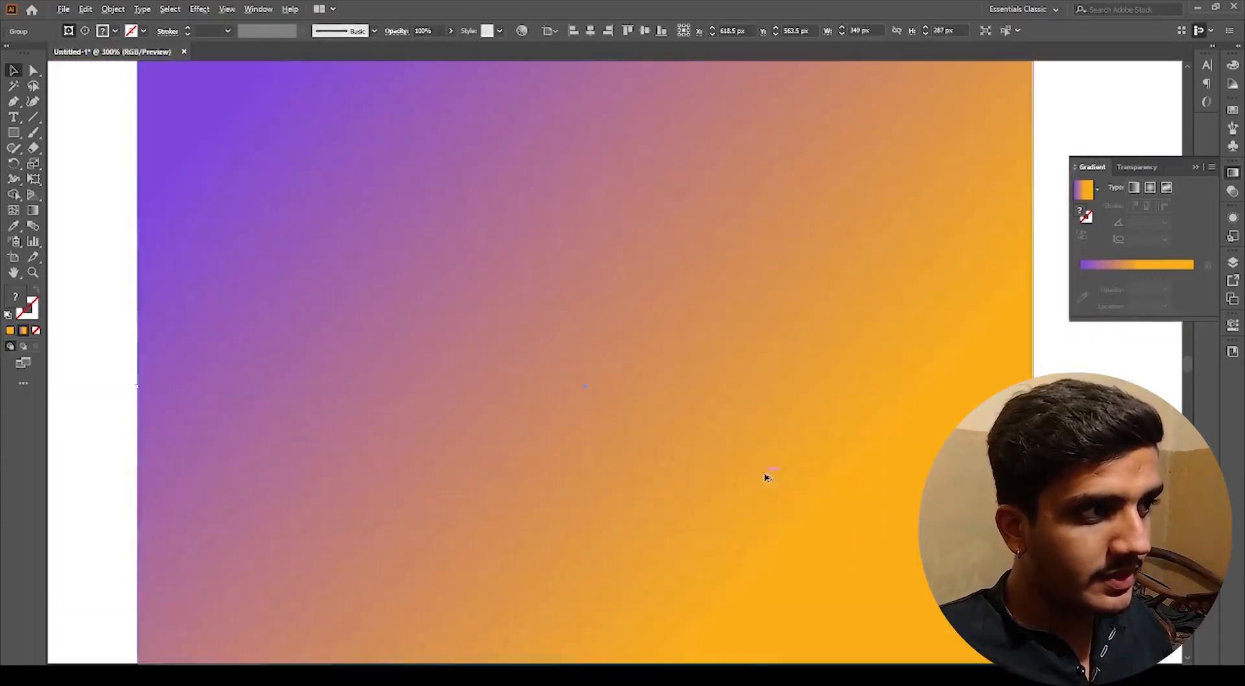
pyautogui.scroll(-4, 672, 405)
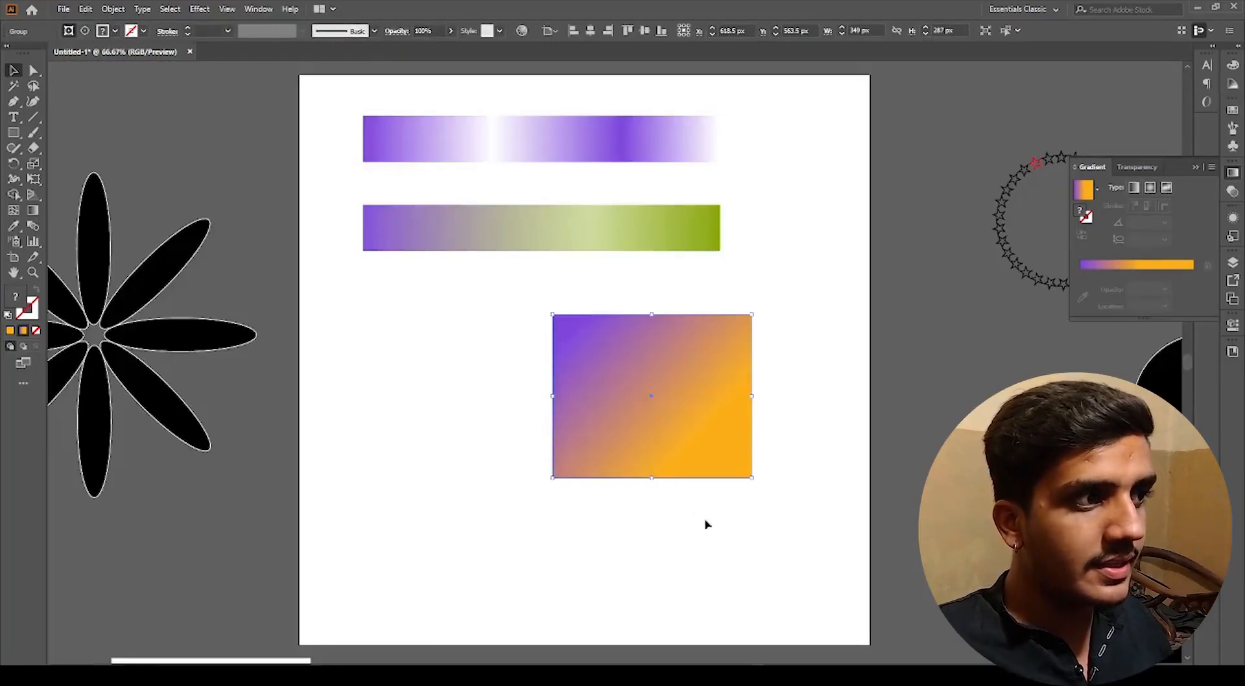
pyautogui.rightClick(648, 389)
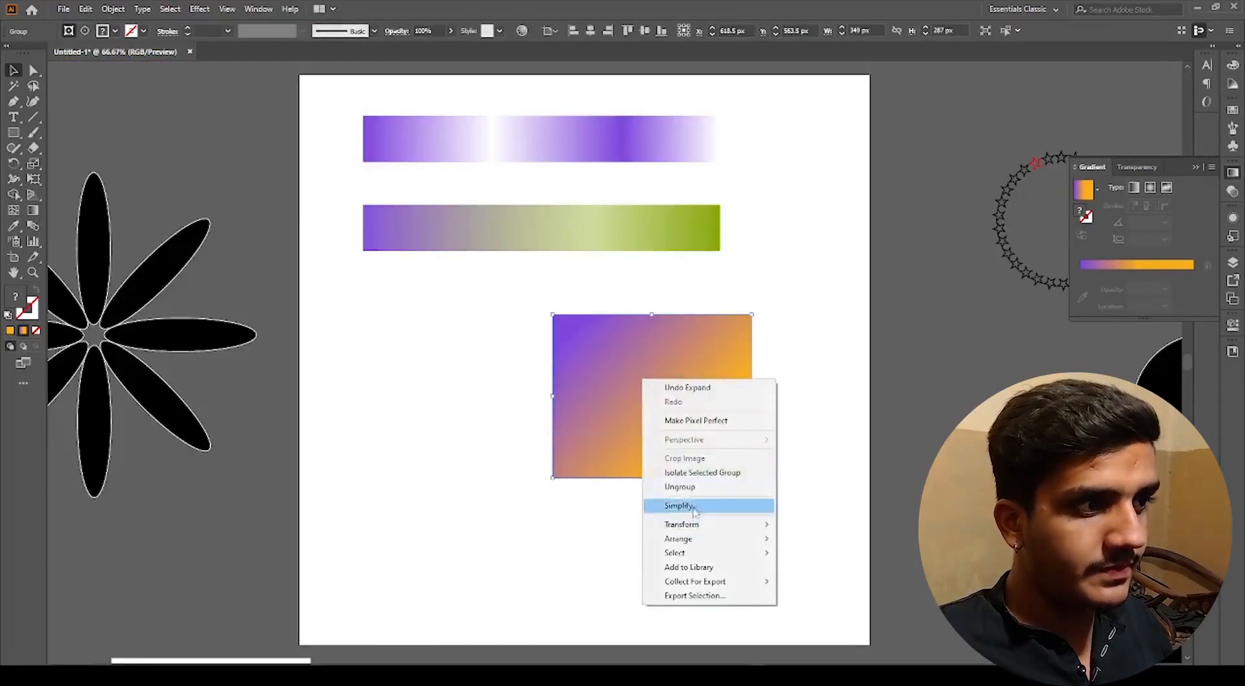
pyautogui.click(682, 488)
pyautogui.click(654, 500)
pyautogui.moveTo(656, 438); pyautogui.dragTo(698, 472)
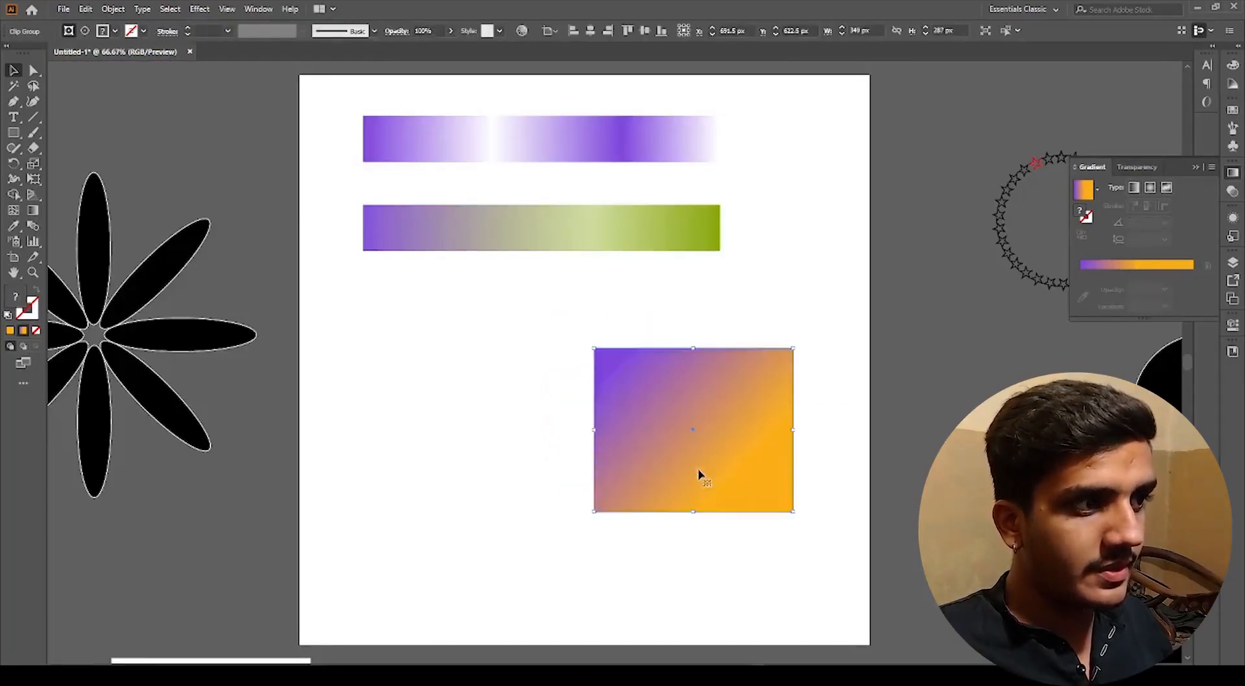
pyautogui.hotkey('ctrl', 'z')
pyautogui.rightClick(652, 393)
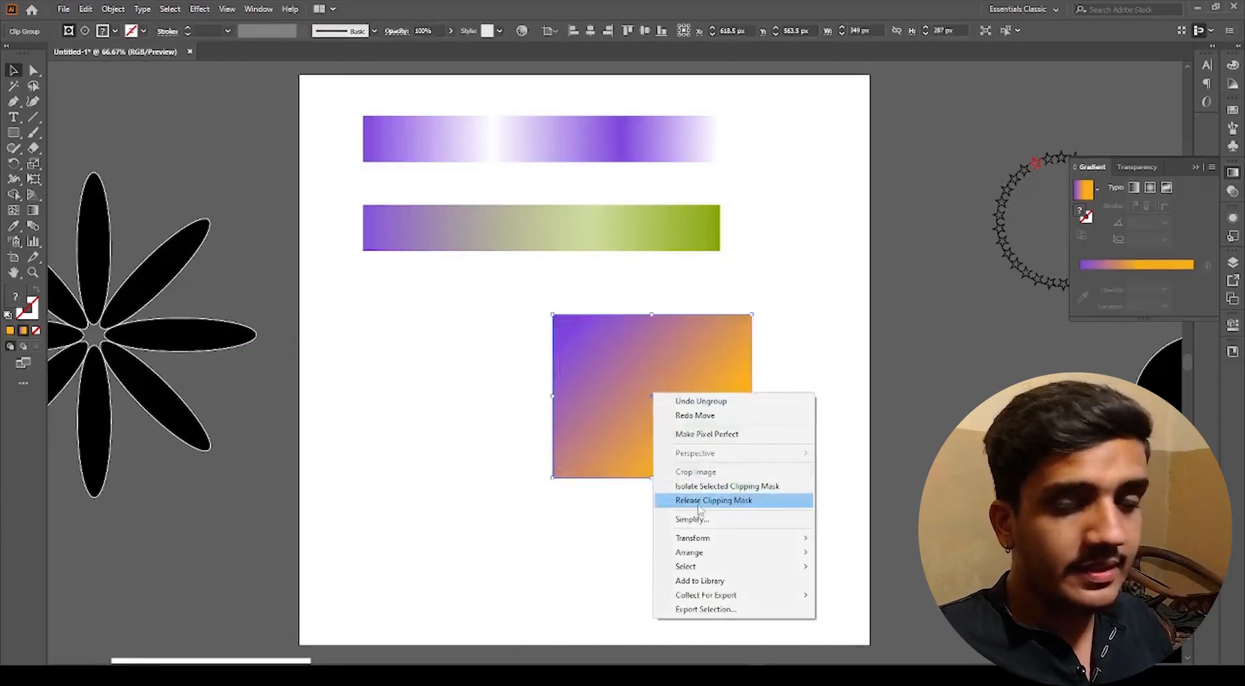
pyautogui.click(717, 520)
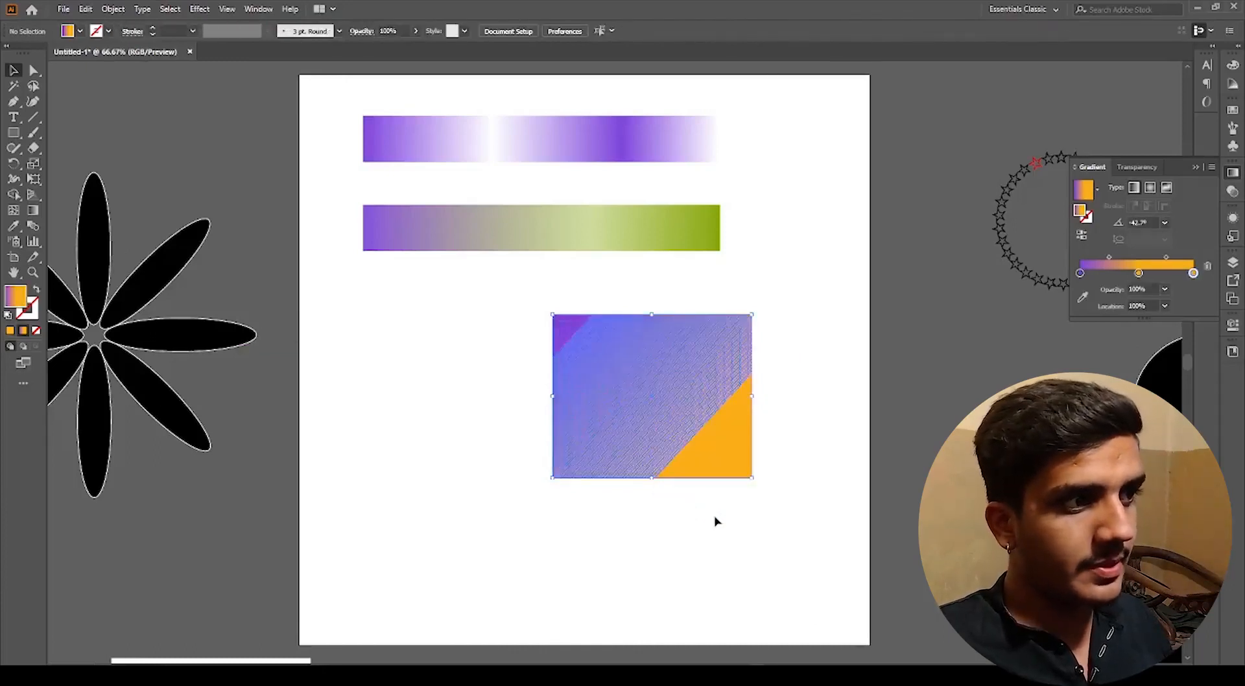
# Step: Drag several of the expanded diagonal strips out of the rectangle to separate them
pyautogui.keyDown('alt'); pyautogui.scroll(2, 587, 372); pyautogui.keyUp('alt')
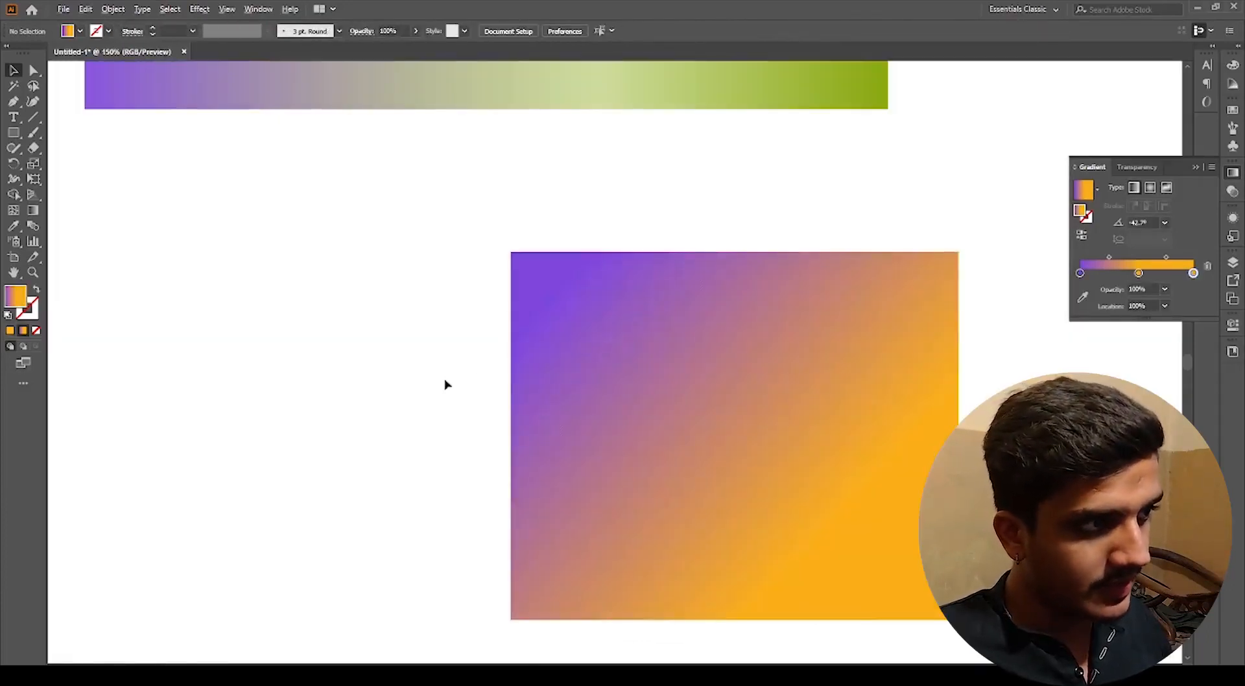
pyautogui.keyDown('alt'); pyautogui.scroll(2, 493, 375); pyautogui.keyUp('alt')
pyautogui.moveTo(478, 377); pyautogui.dragTo(470, 376)
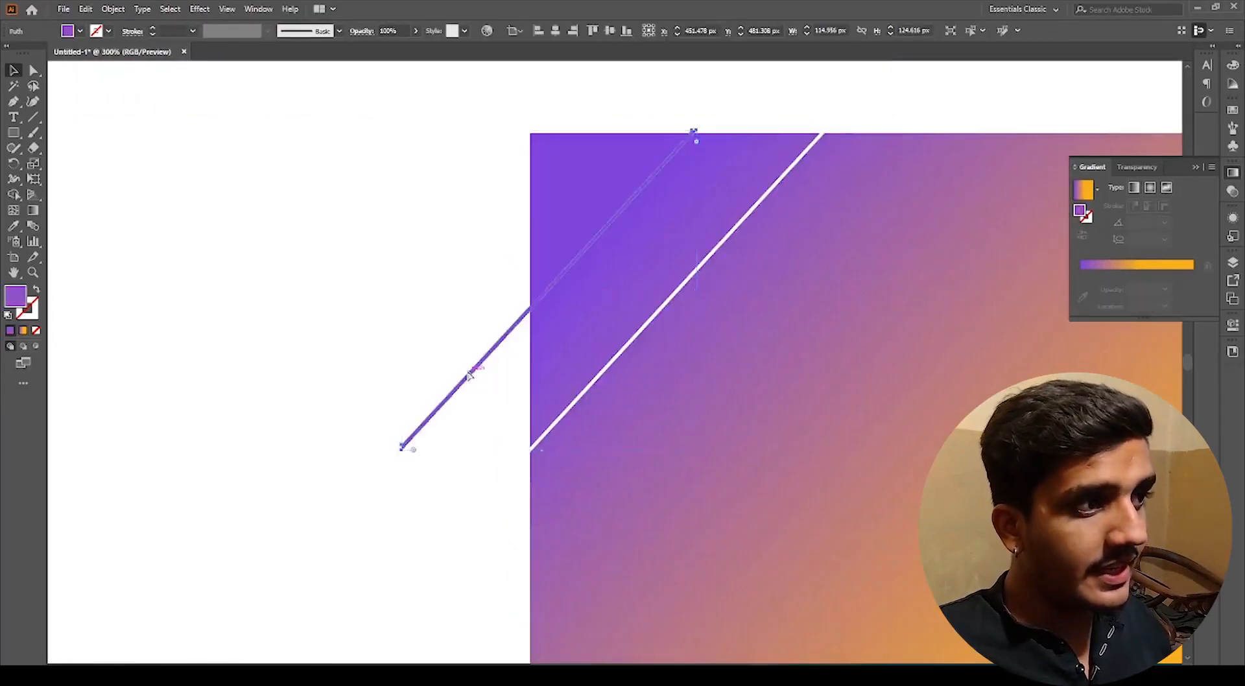
pyautogui.hotkey('ctrl', 'z')
pyautogui.keyDown('alt'); pyautogui.scroll(-2, 469, 376); pyautogui.keyUp('alt')
pyautogui.moveTo(685, 417); pyautogui.dragTo(595, 345)
pyautogui.moveTo(564, 382); pyautogui.dragTo(914, 373)
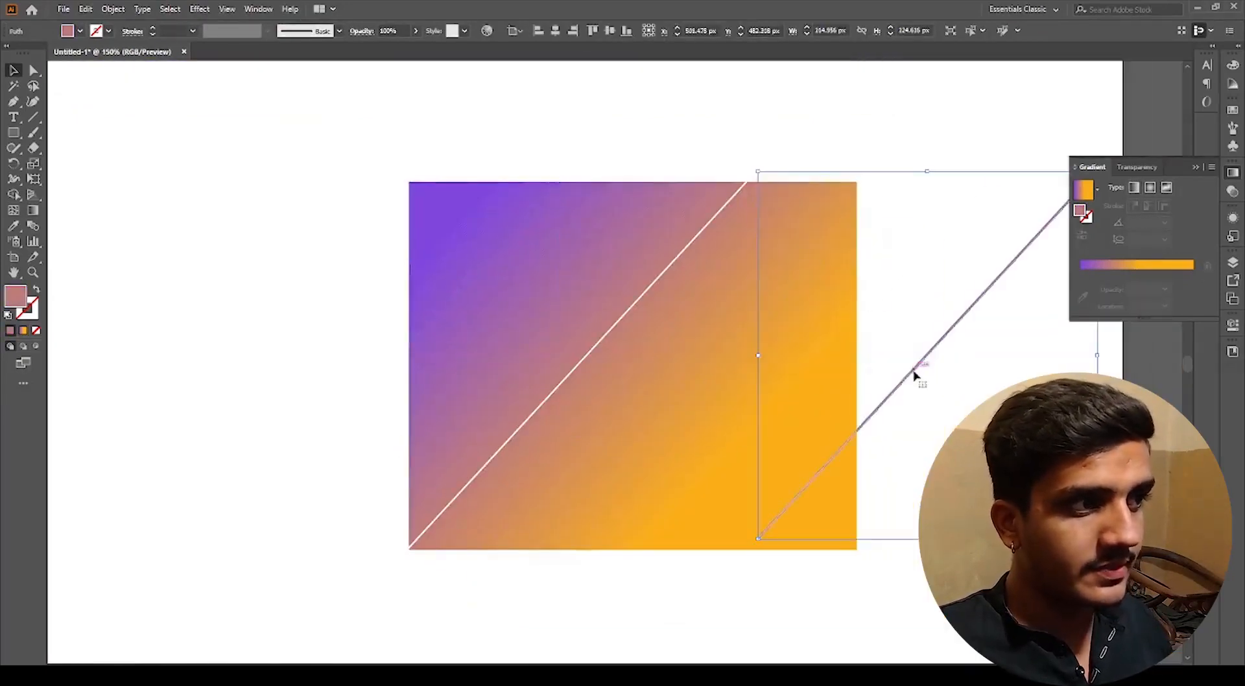
pyautogui.moveTo(716, 405); pyautogui.dragTo(642, 506)
pyautogui.moveTo(620, 448); pyautogui.dragTo(452, 348)
pyautogui.moveTo(696, 313); pyautogui.dragTo(779, 170)
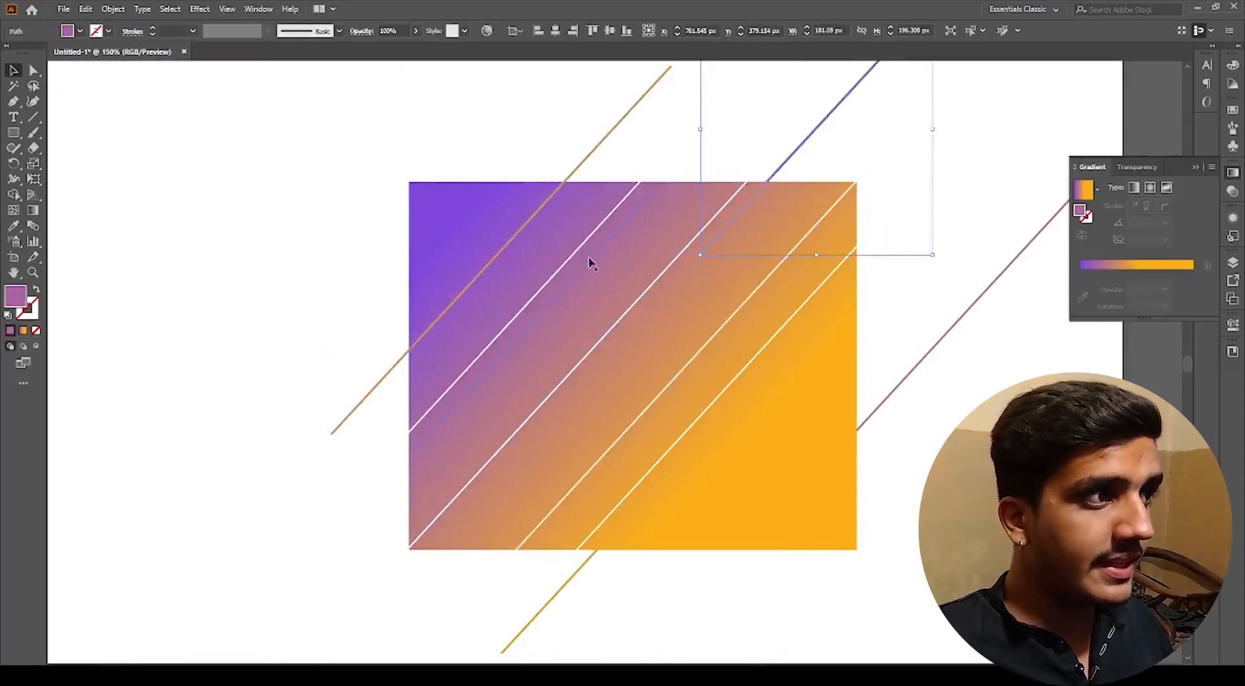
pyautogui.moveTo(590, 262); pyautogui.dragTo(247, 117)
pyautogui.moveTo(414, 186); pyautogui.dragTo(318, 163)
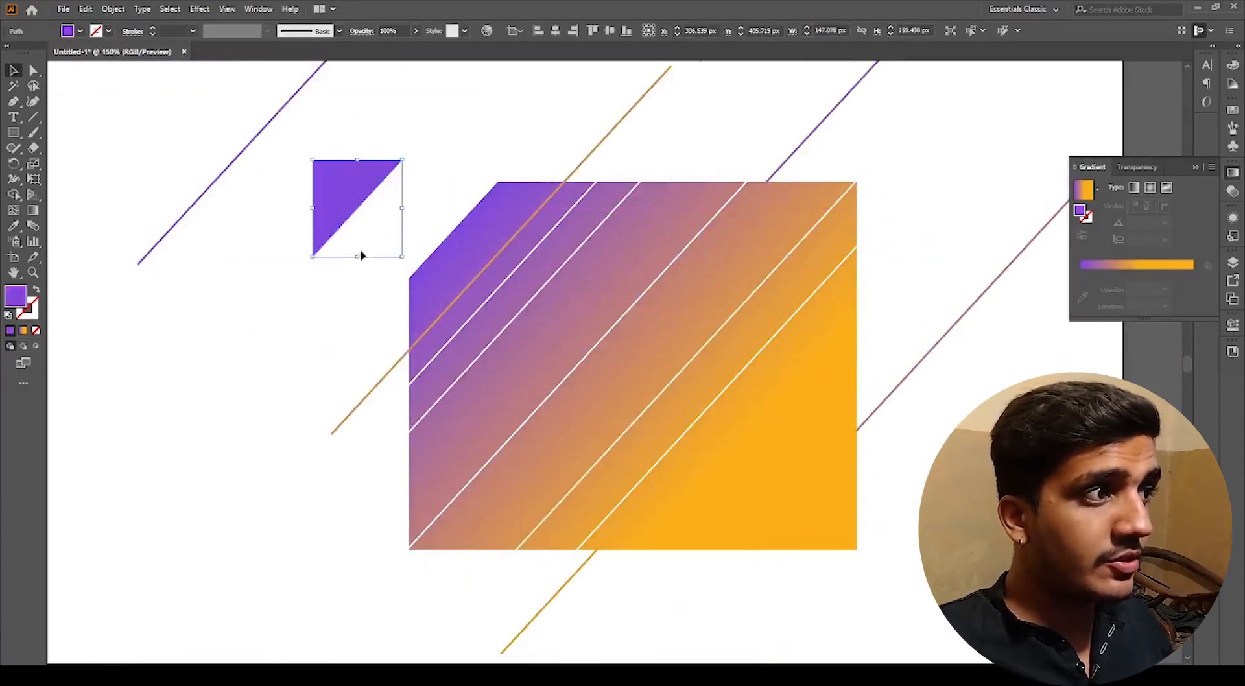
# Step: Move the corner triangle pieces and more strips away from the rectangle's top-left and bottom-right edges
pyautogui.click(419, 254)
pyautogui.moveTo(417, 163); pyautogui.dragTo(414, 144)
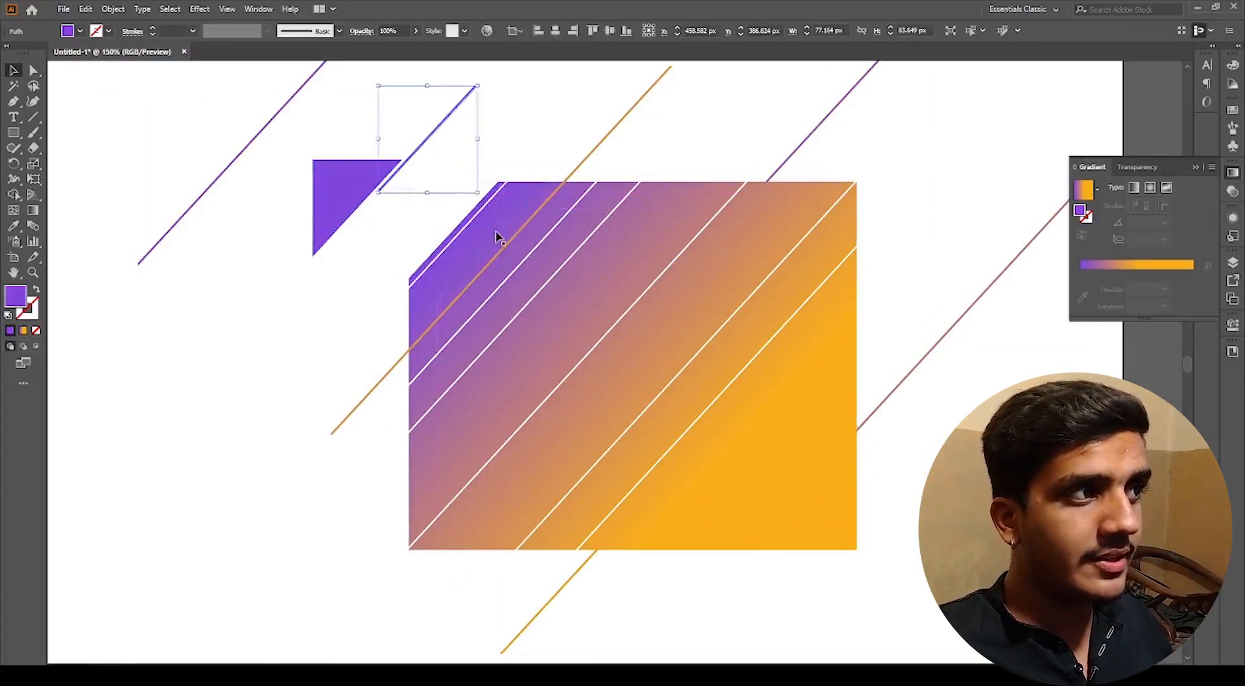
pyautogui.moveTo(498, 237); pyautogui.dragTo(497, 148)
pyautogui.moveTo(822, 477); pyautogui.dragTo(890, 515)
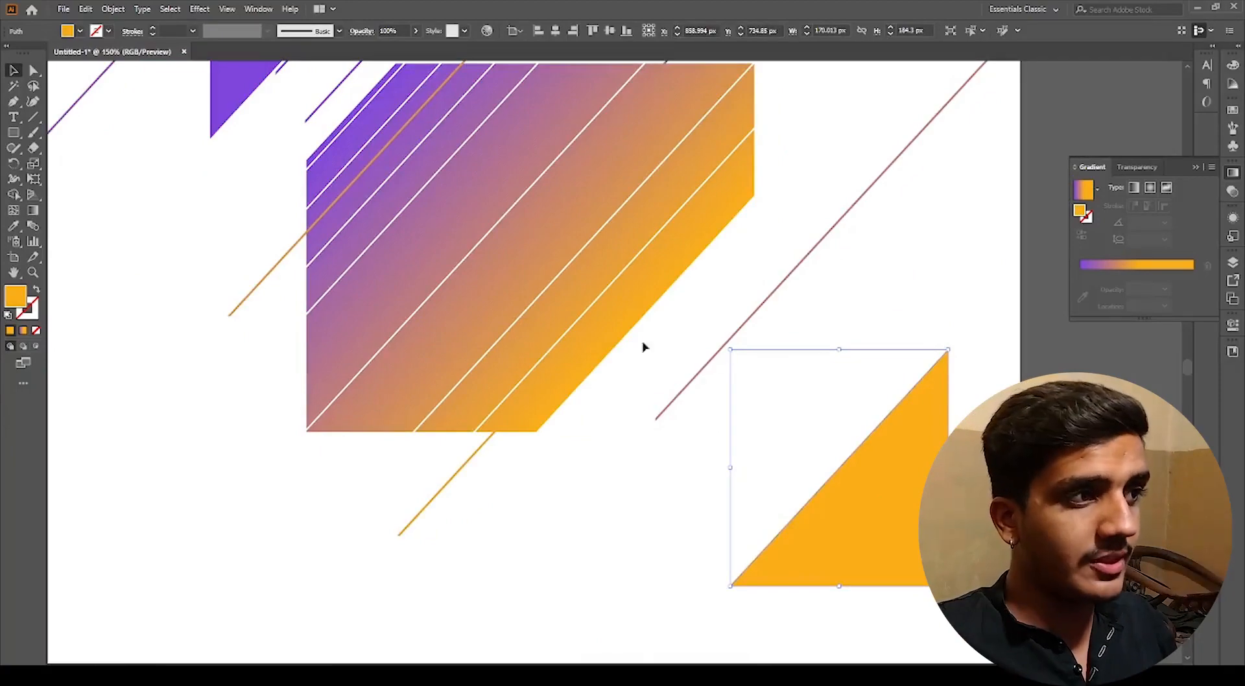
pyautogui.moveTo(614, 327); pyautogui.dragTo(706, 411)
pyautogui.scroll(2, 619, 330)
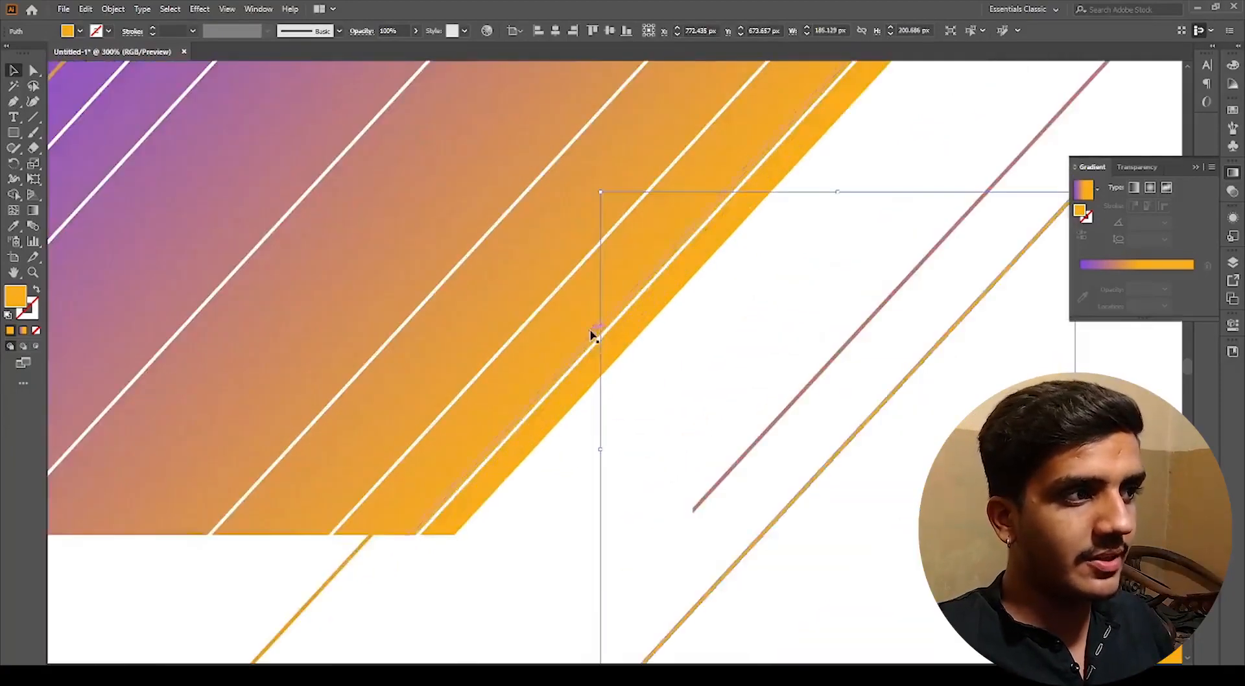
pyautogui.moveTo(594, 330); pyautogui.dragTo(655, 381)
pyautogui.scroll(2, 556, 318)
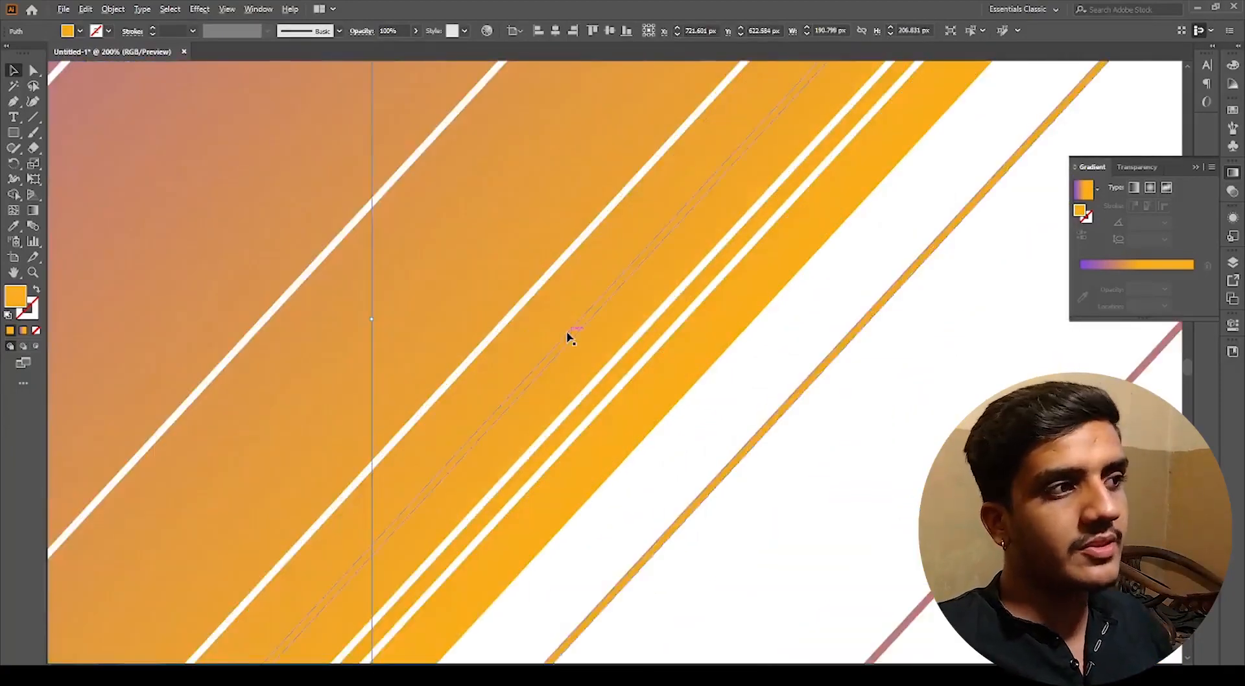
pyautogui.scroll(-2, 567, 336)
pyautogui.moveTo(487, 284); pyautogui.dragTo(647, 403)
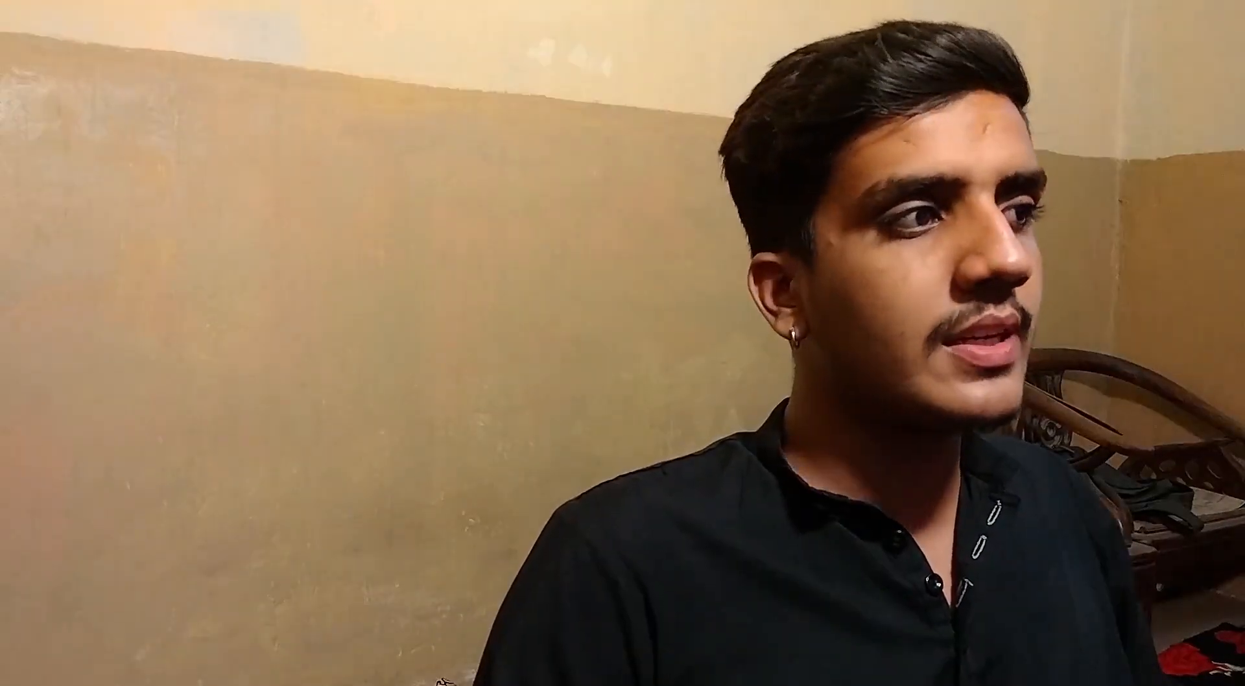